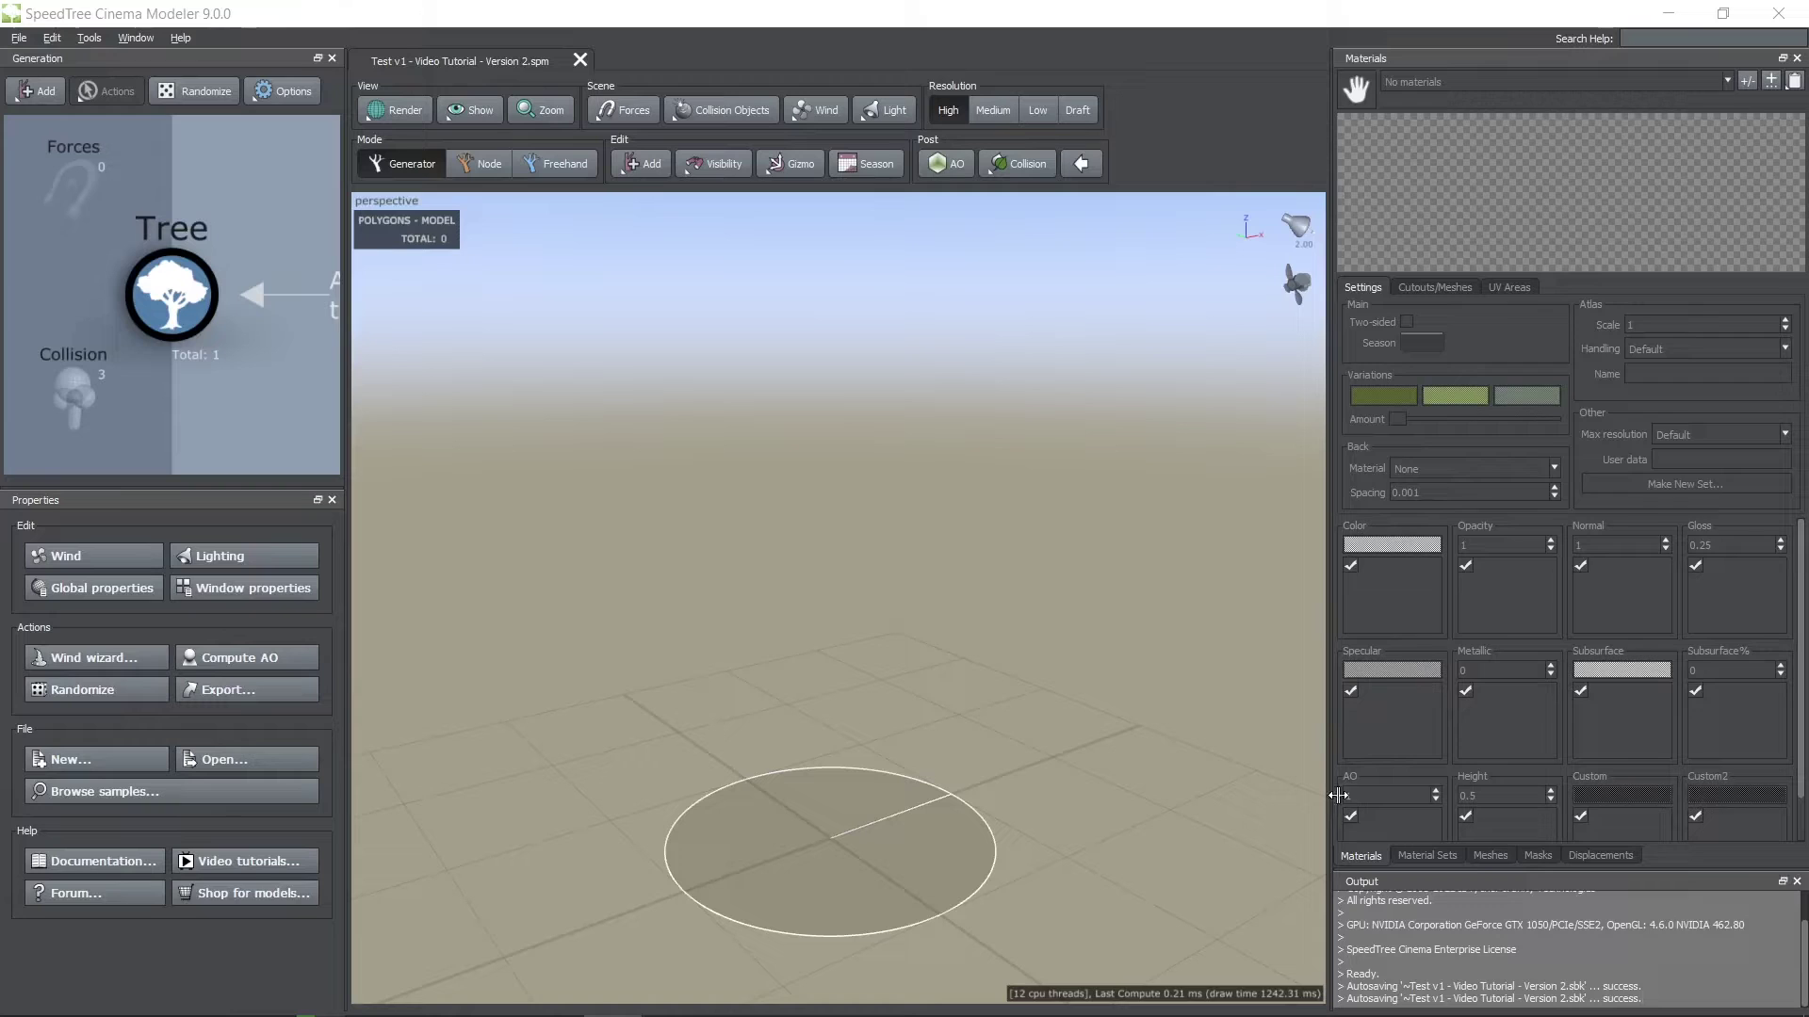
- Import the Plant Pot mesh file as a new mesh asset
click(1489, 856)
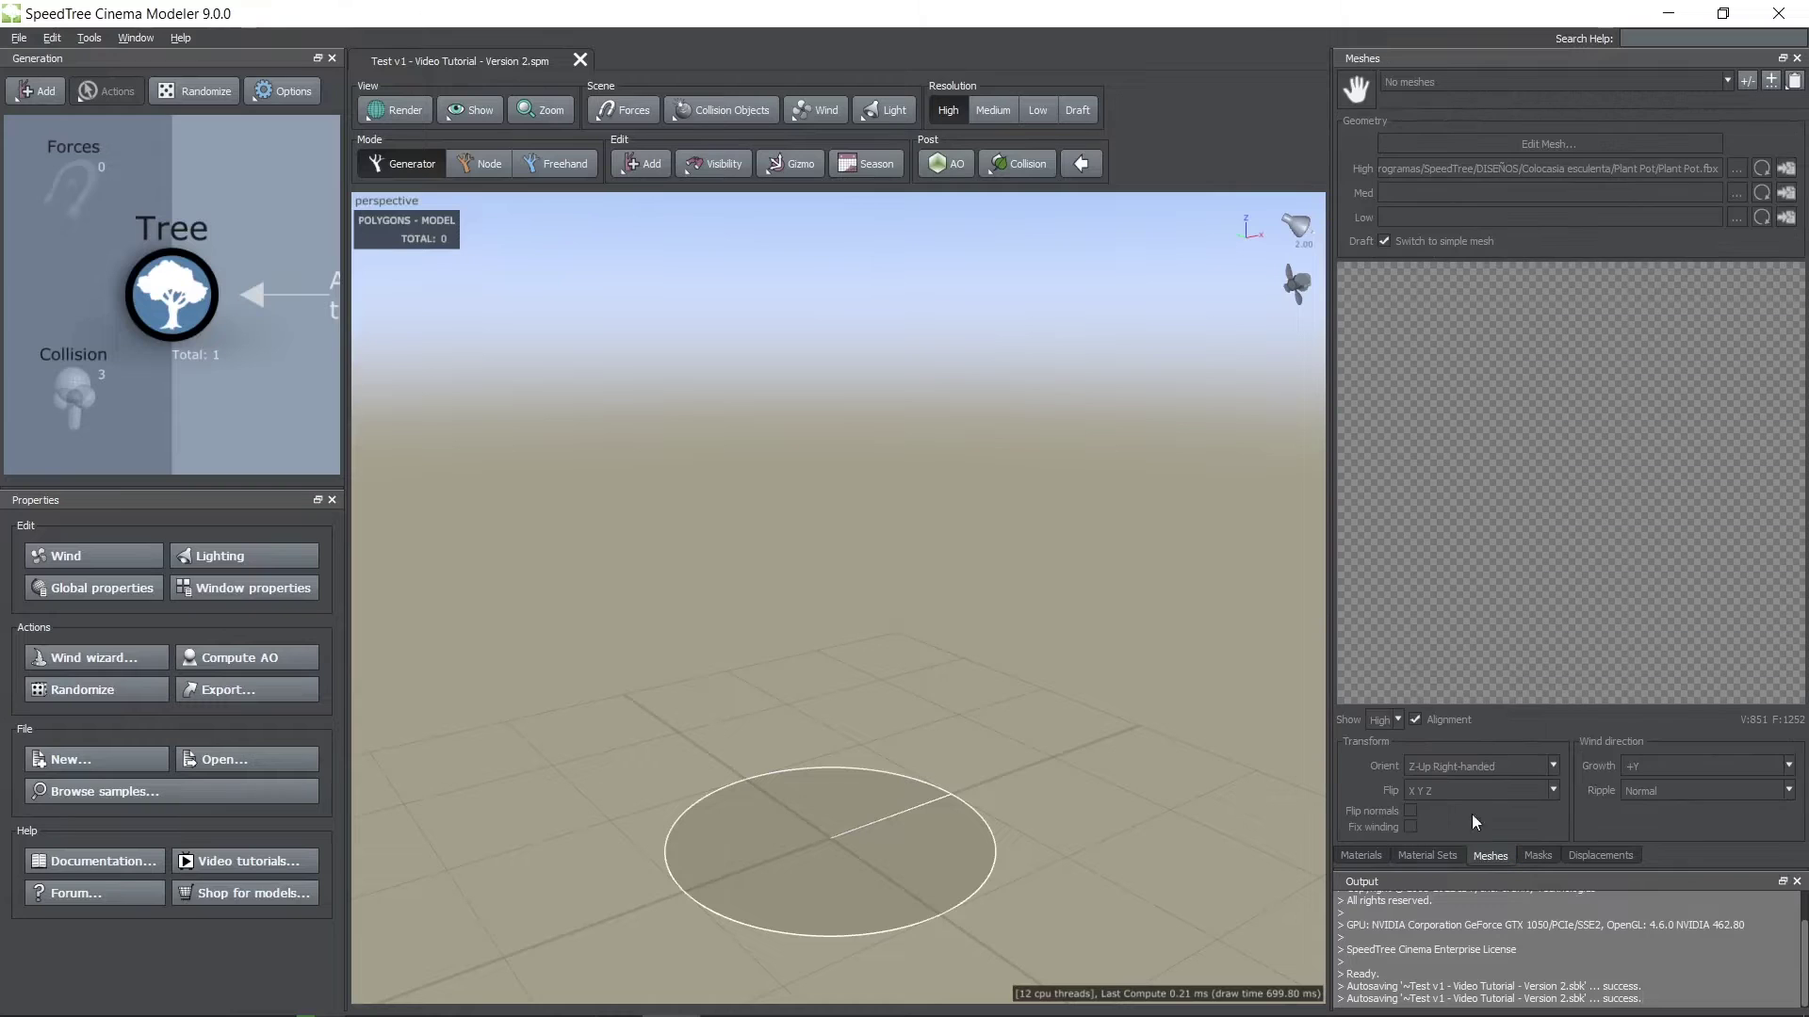
click(1776, 89)
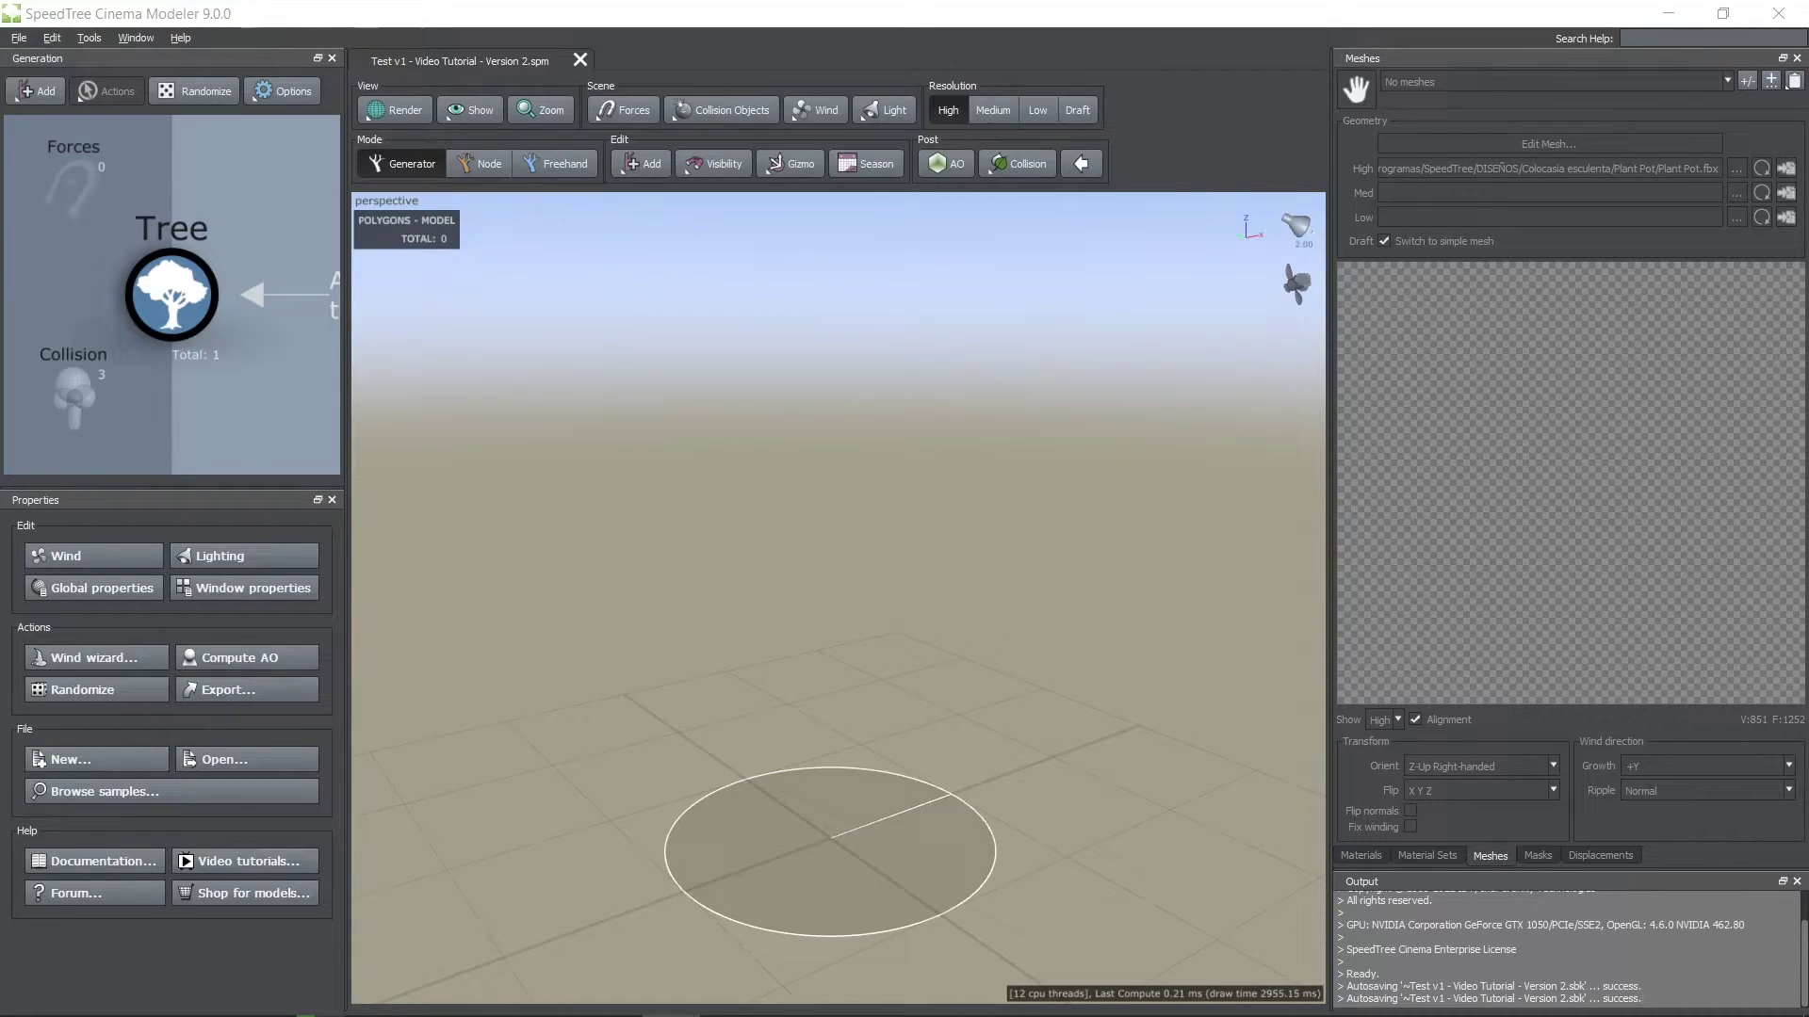
drag(1581, 529, 1592, 484)
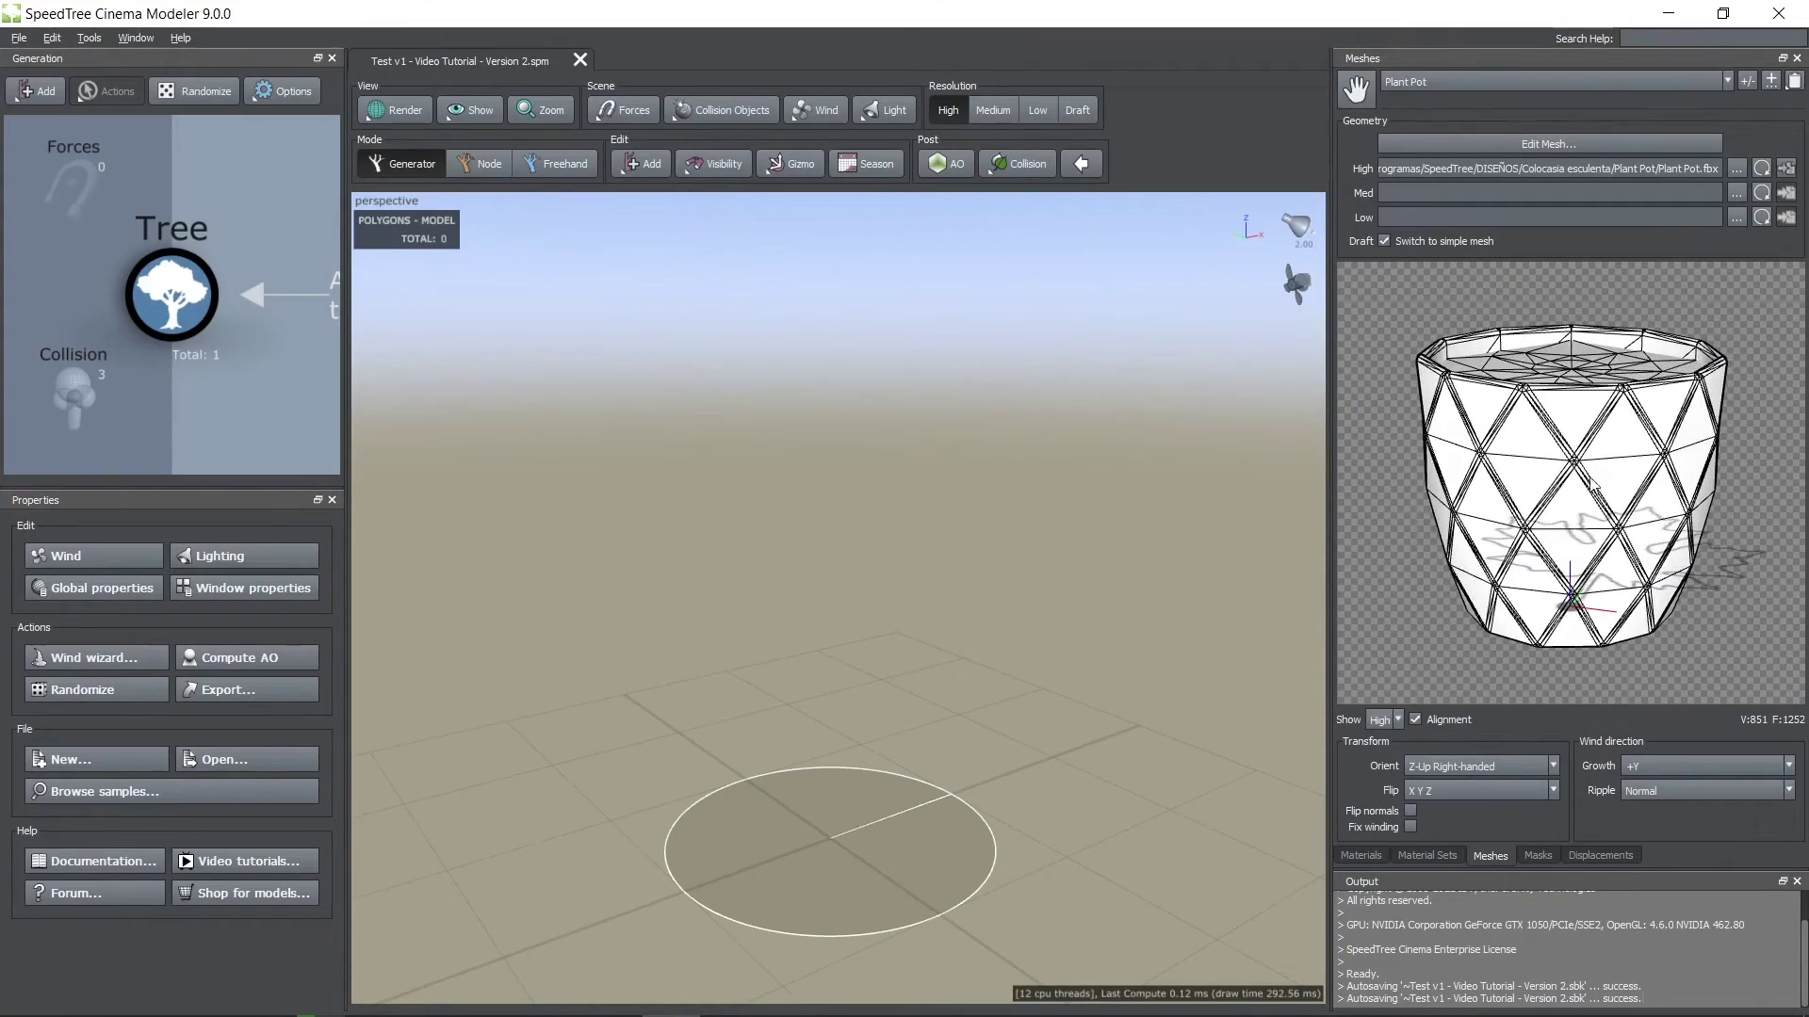
- Load the Plant Pot Texture material and assign the Plant Pot mesh as its cutout mesh
click(1360, 855)
click(1770, 87)
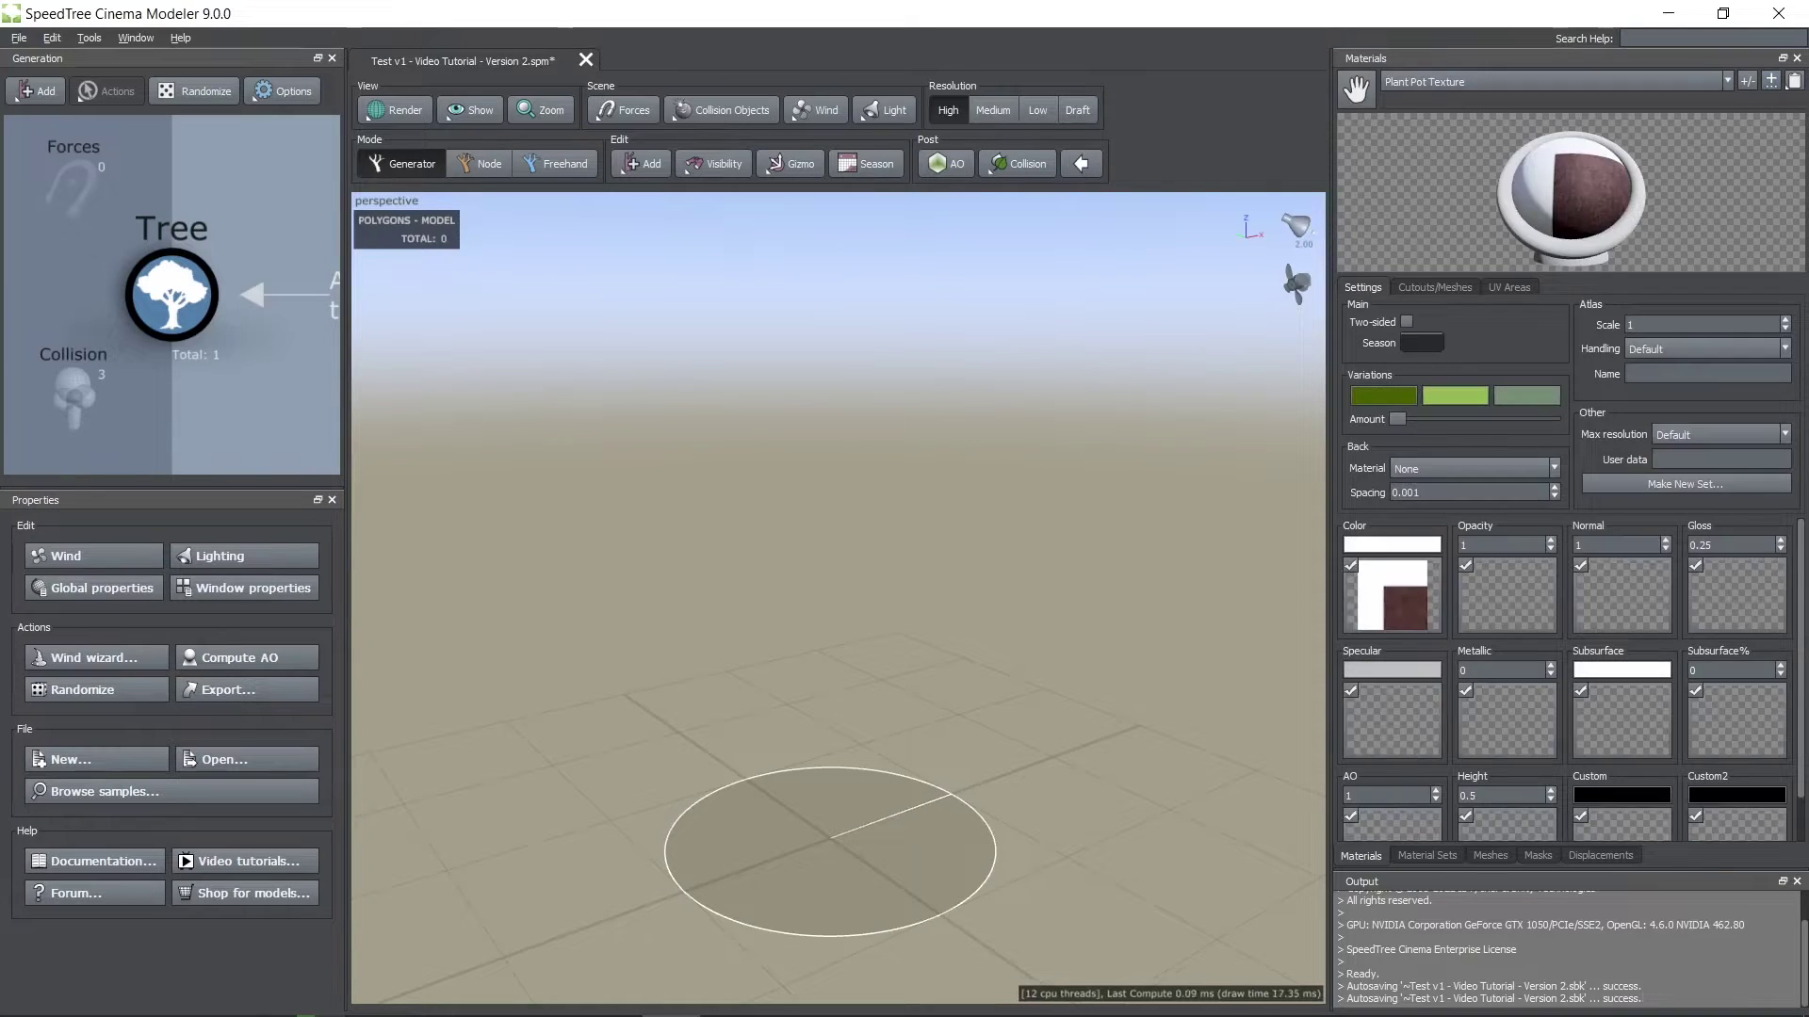
click(1416, 287)
click(1432, 336)
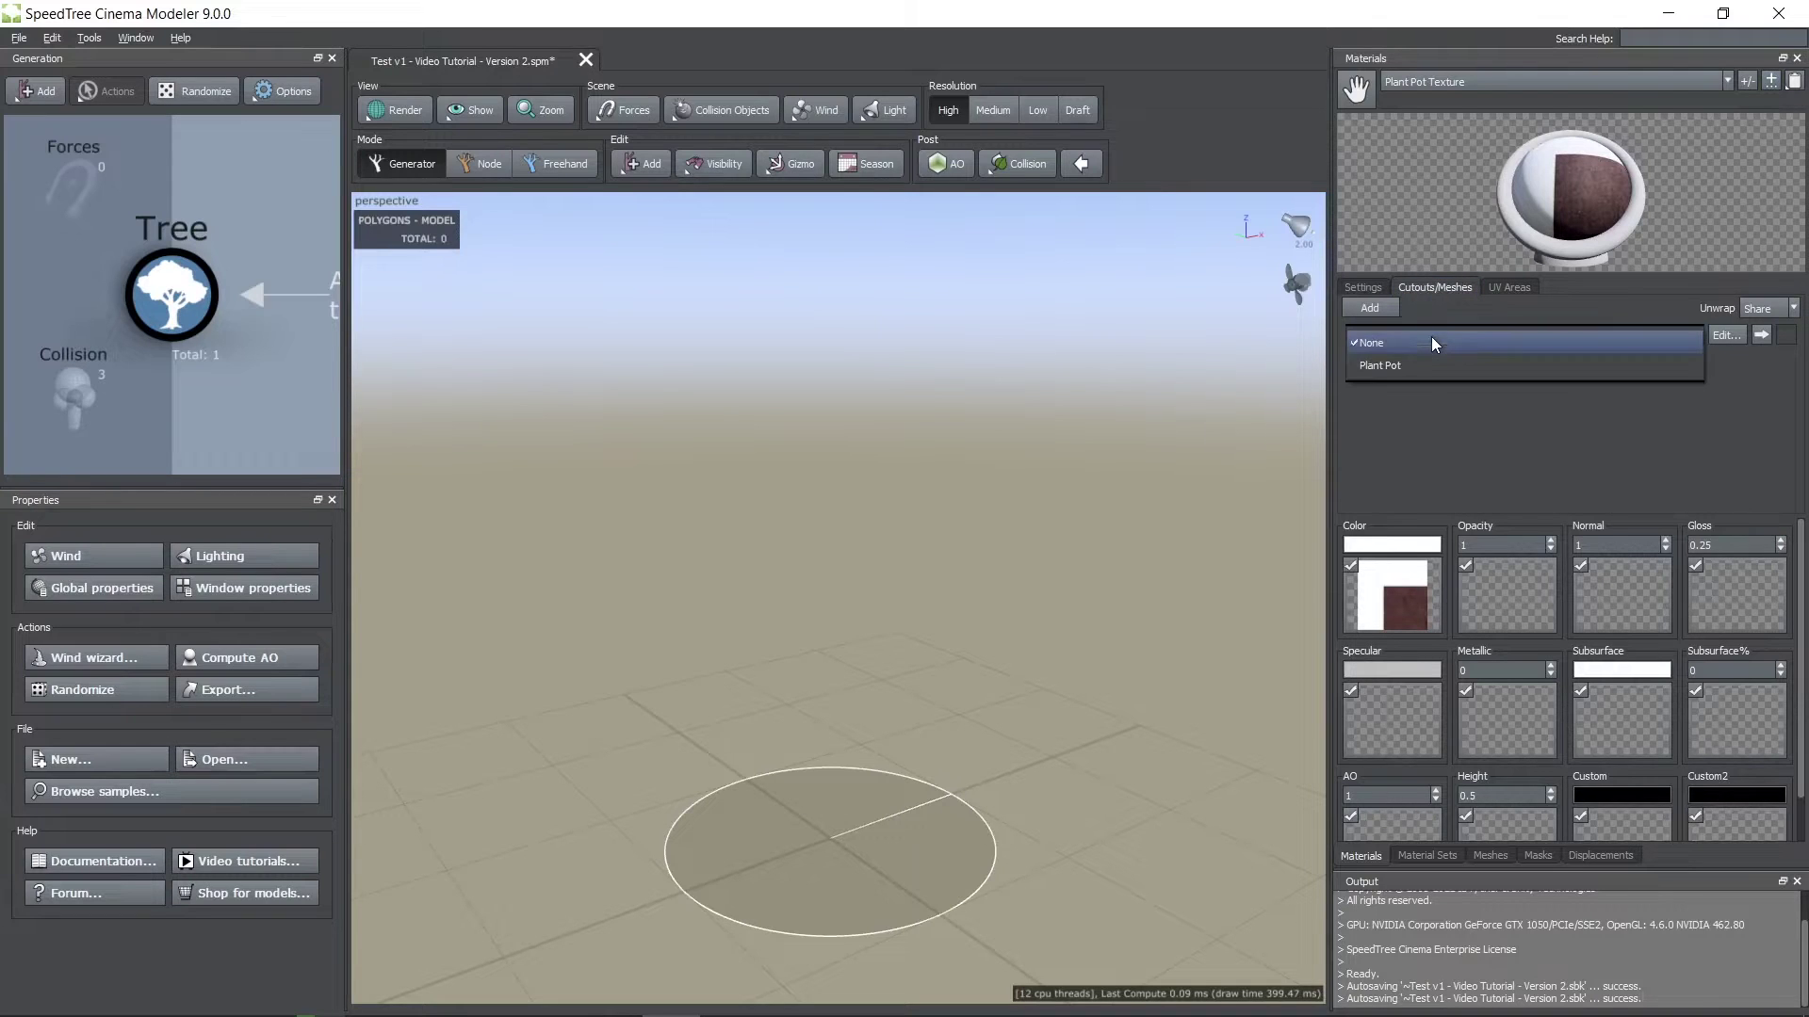
click(1410, 358)
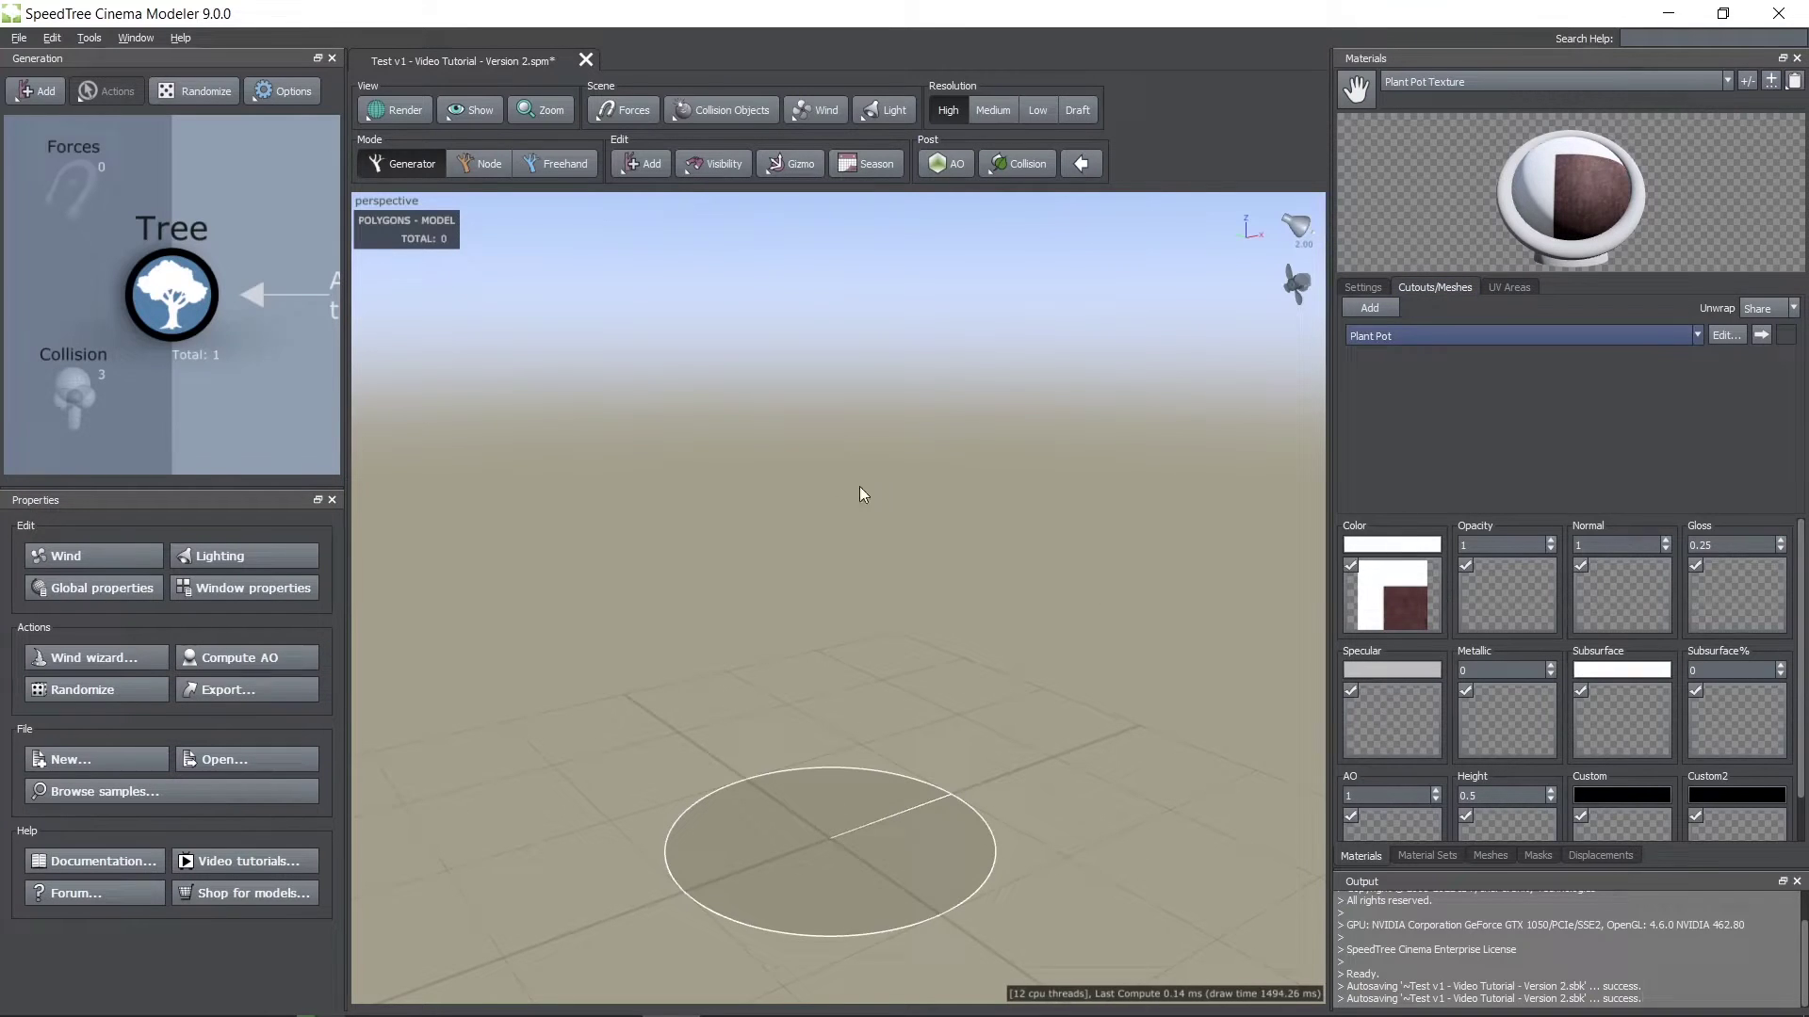
- Add a photogrammetry Mesh generator to the Tree node
click(194, 301)
right_click(194, 302)
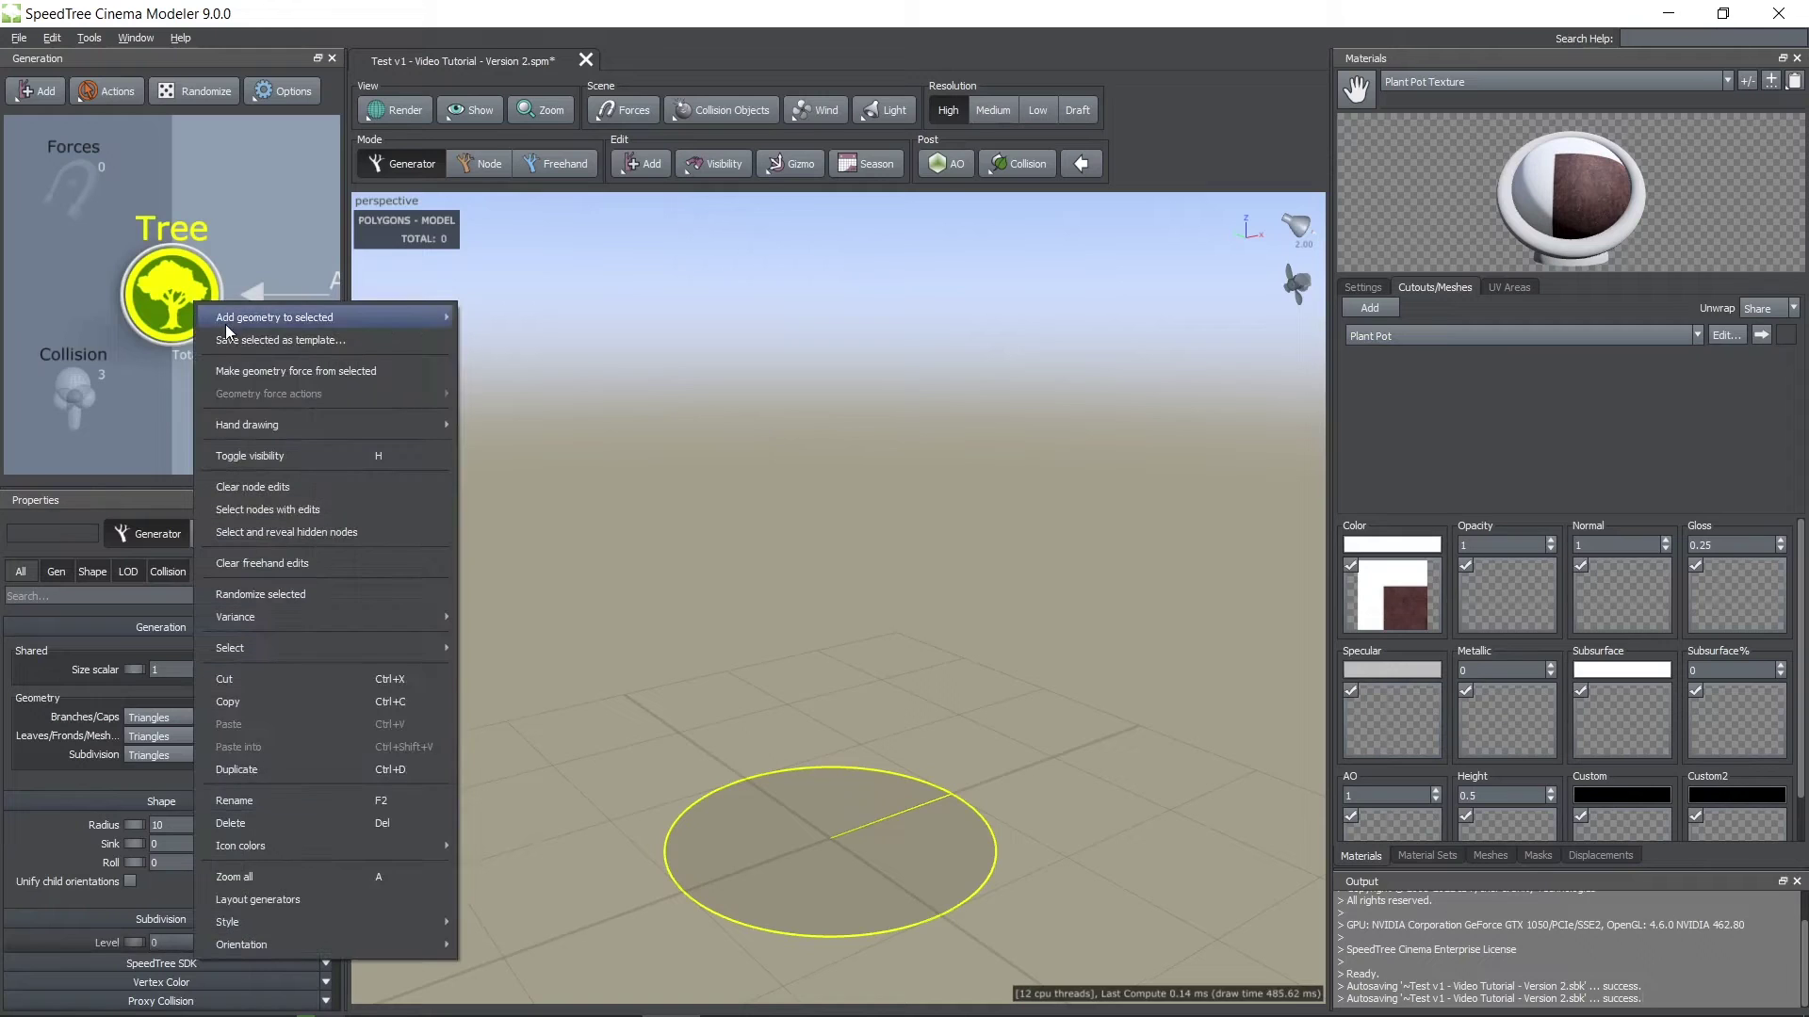
mouse_move(377, 317)
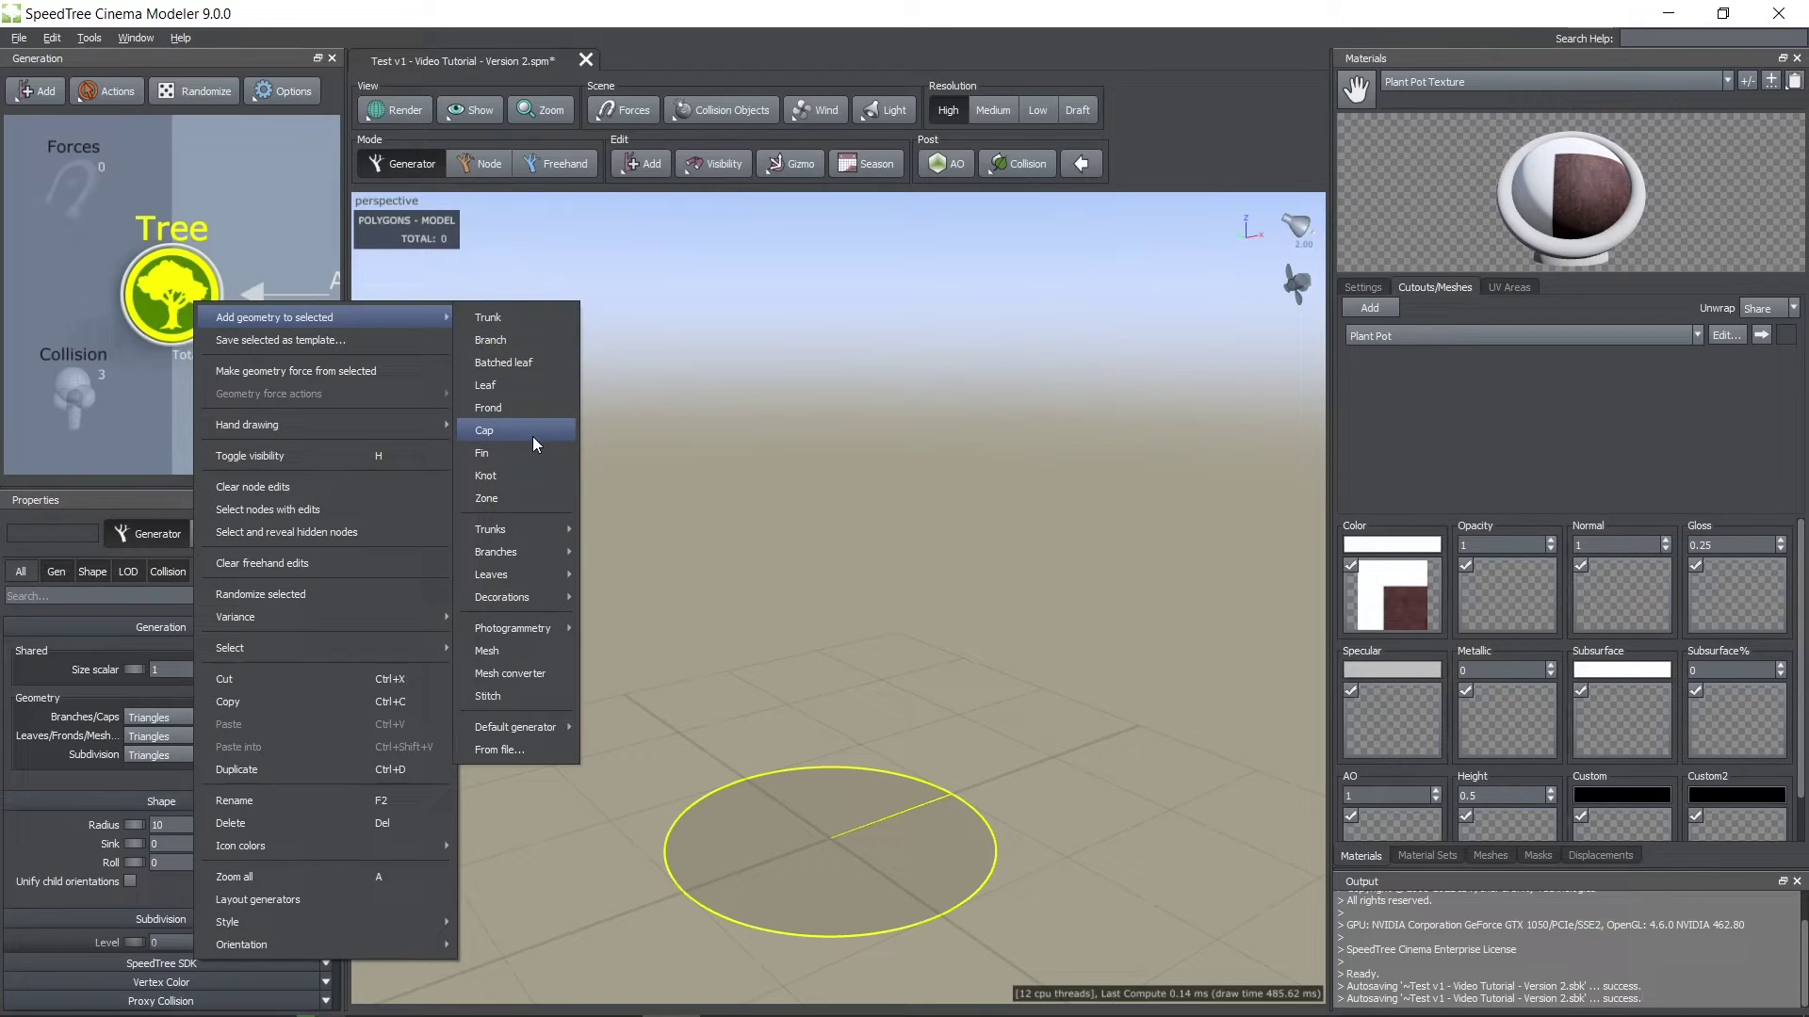
mouse_move(533, 629)
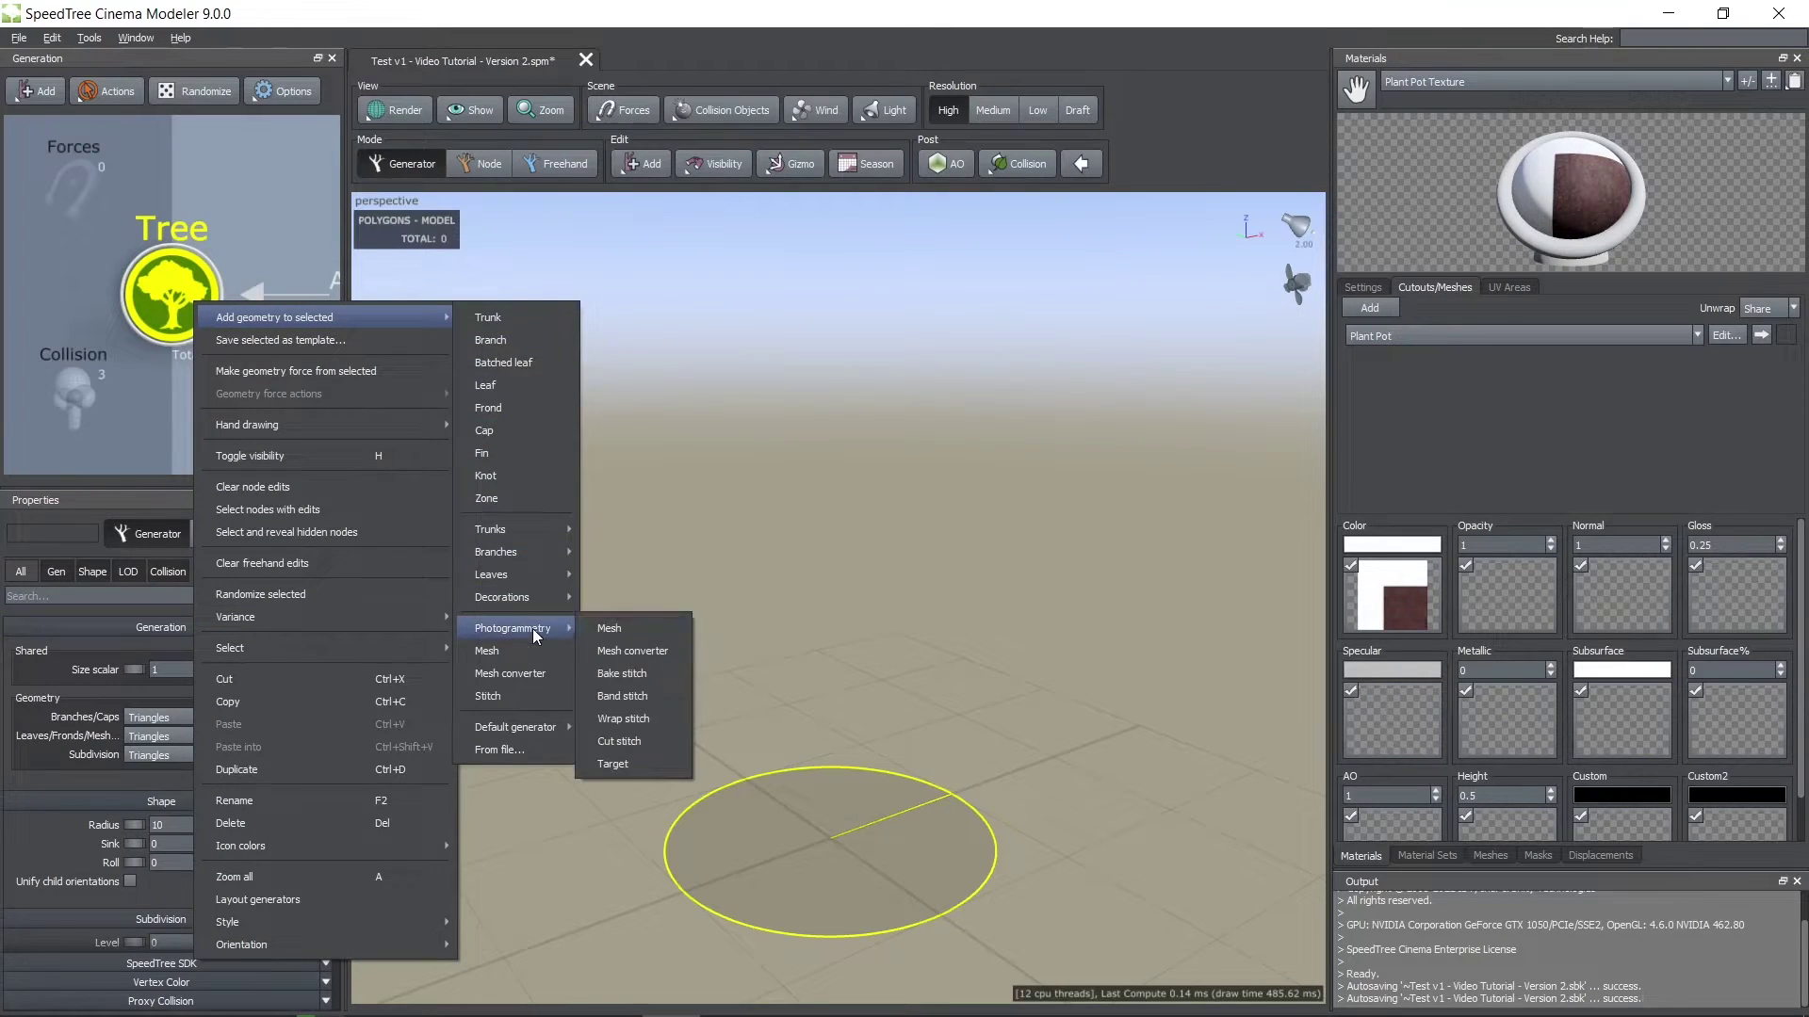
click(618, 630)
- Assign the Plant Pot Texture material and the Plant Pot mesh to the Mesh generator
scroll(840, 907, up, 3)
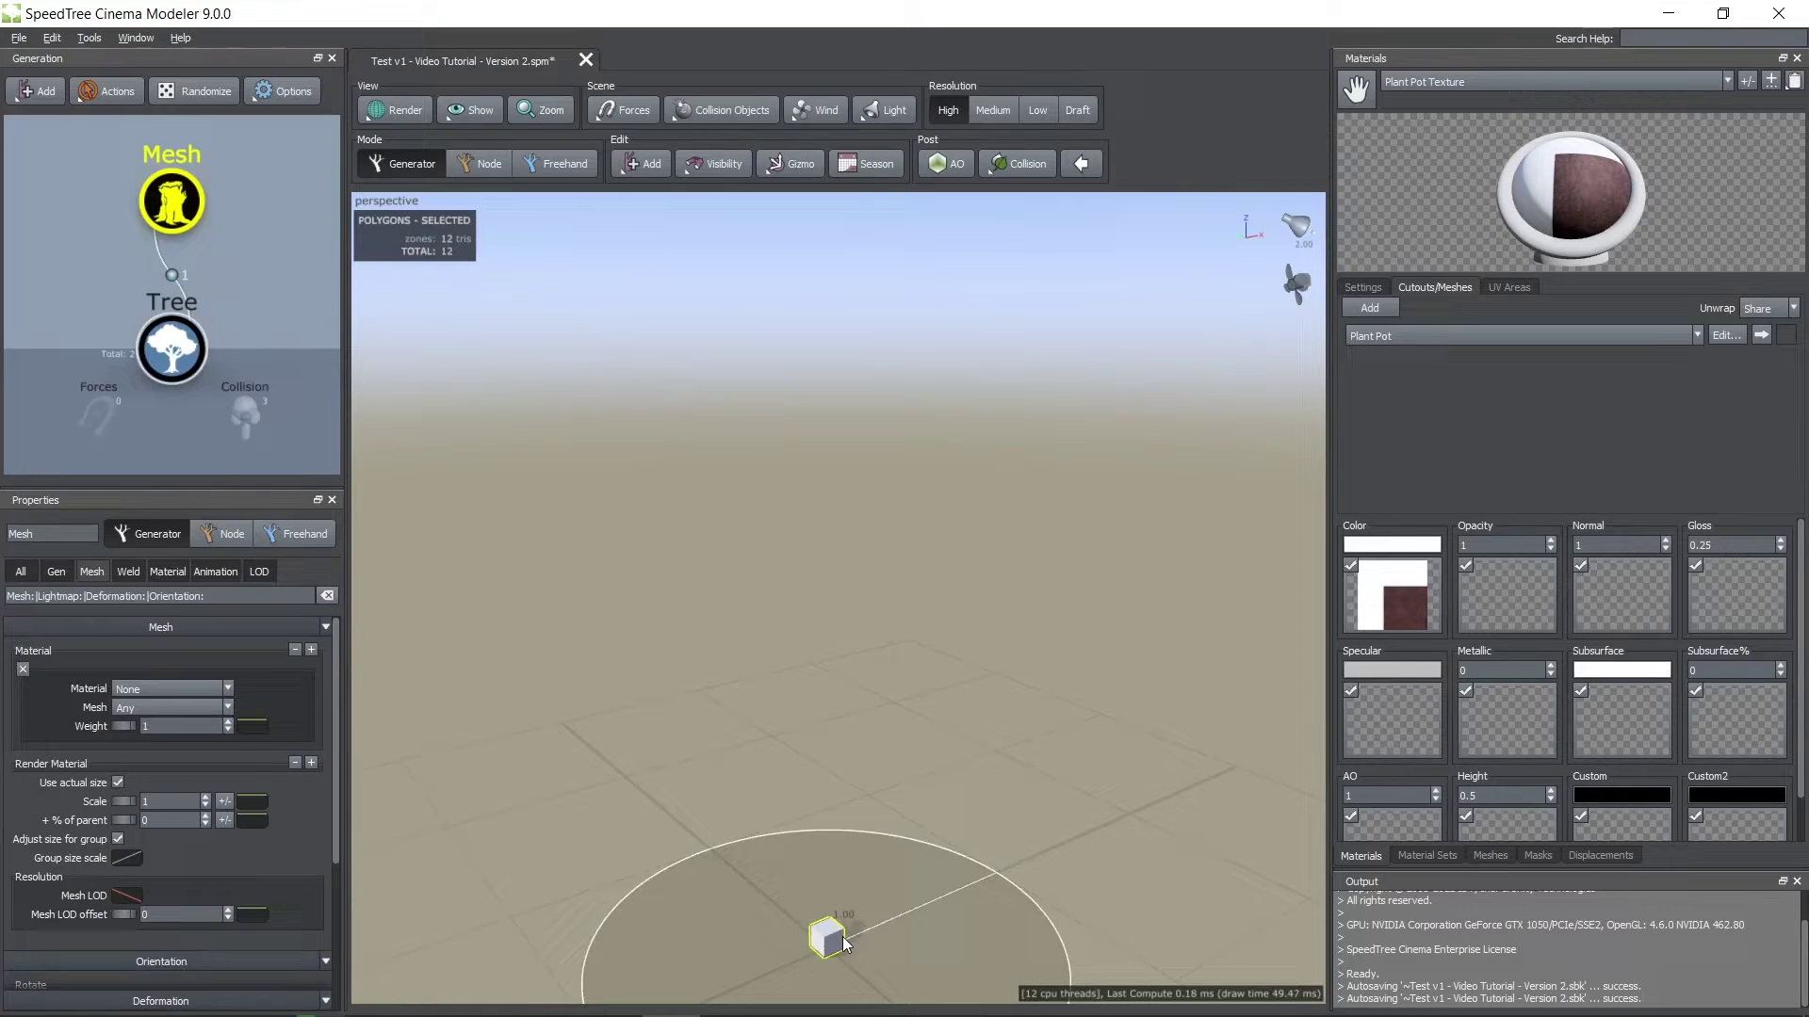
middle_drag(818, 890, 800, 817)
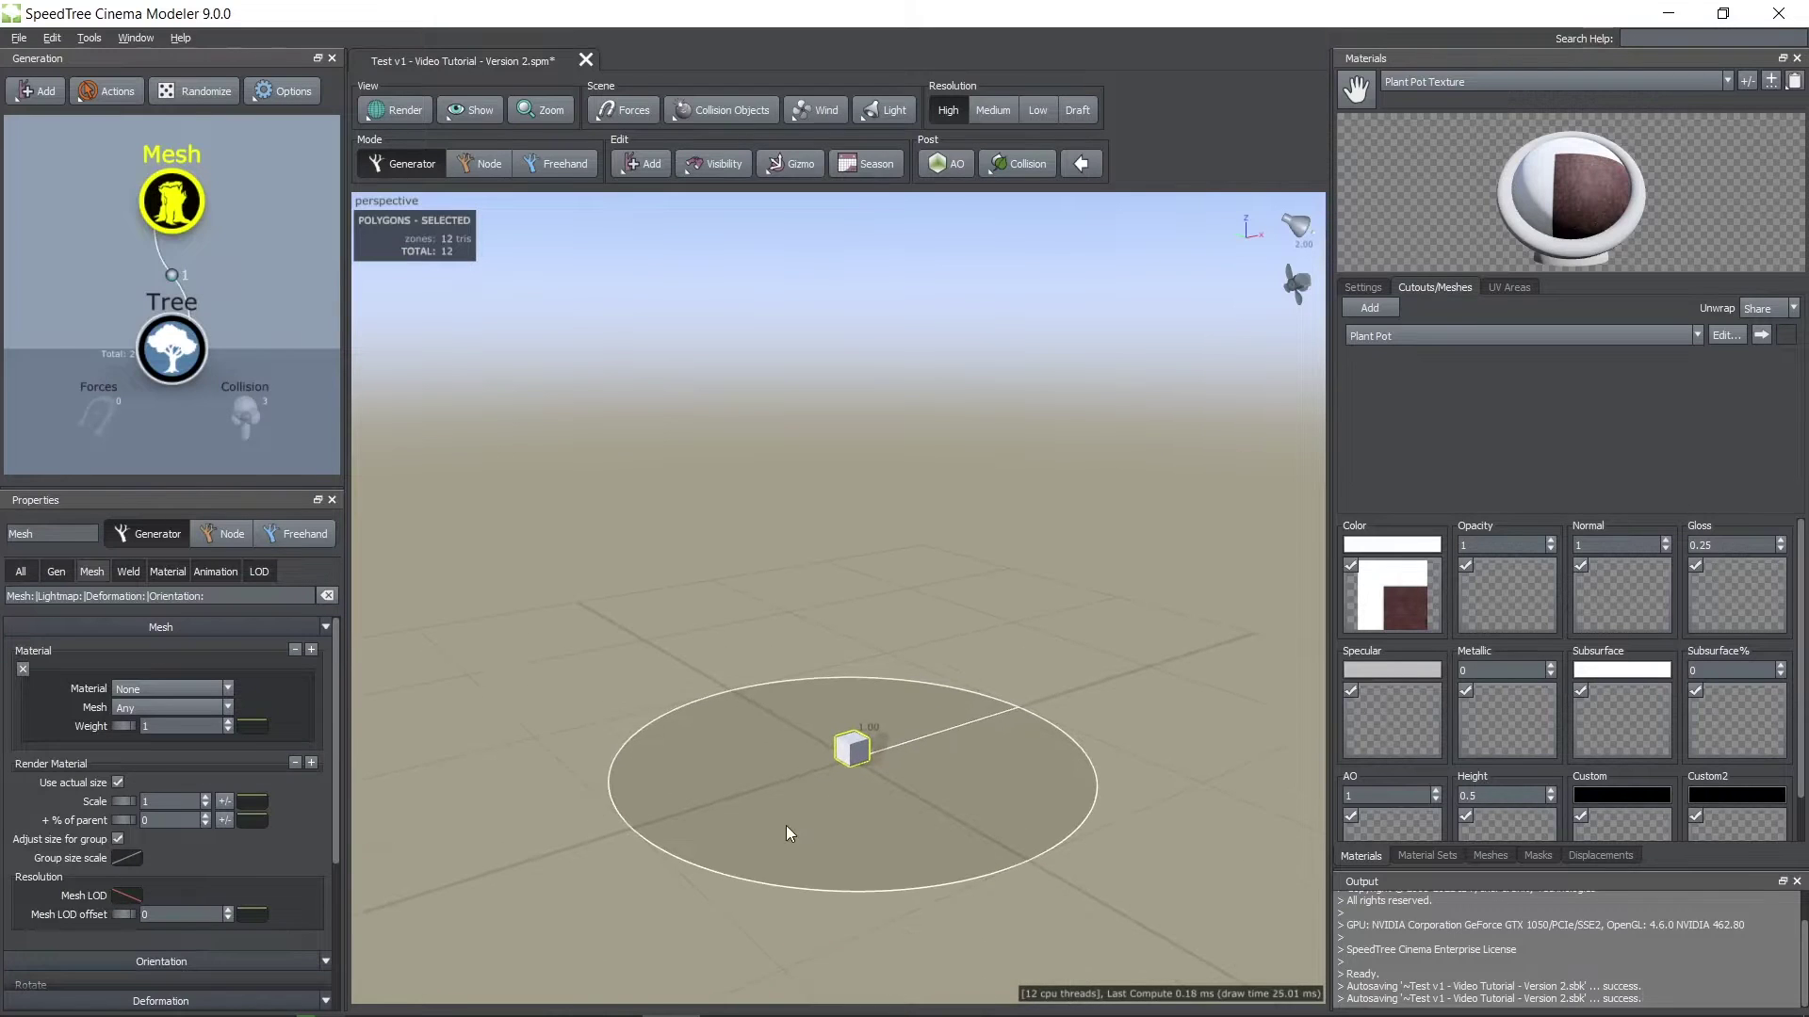
click(147, 692)
click(150, 721)
click(150, 713)
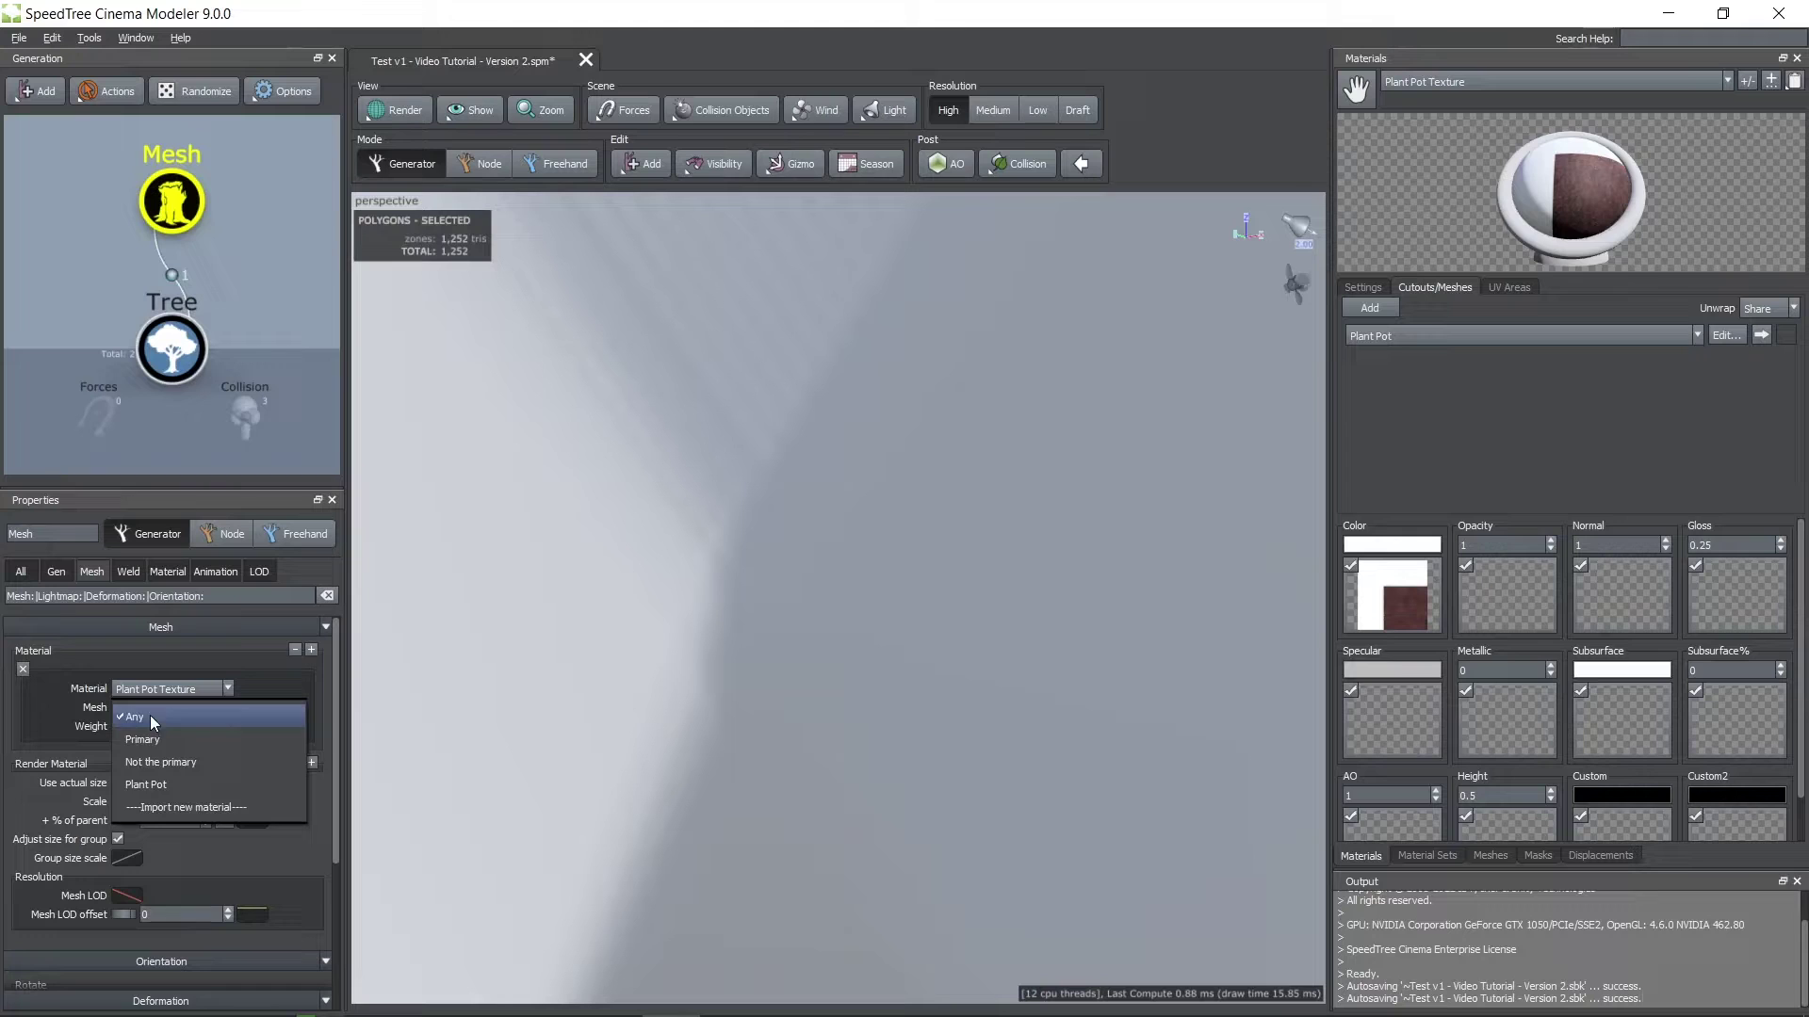
click(149, 785)
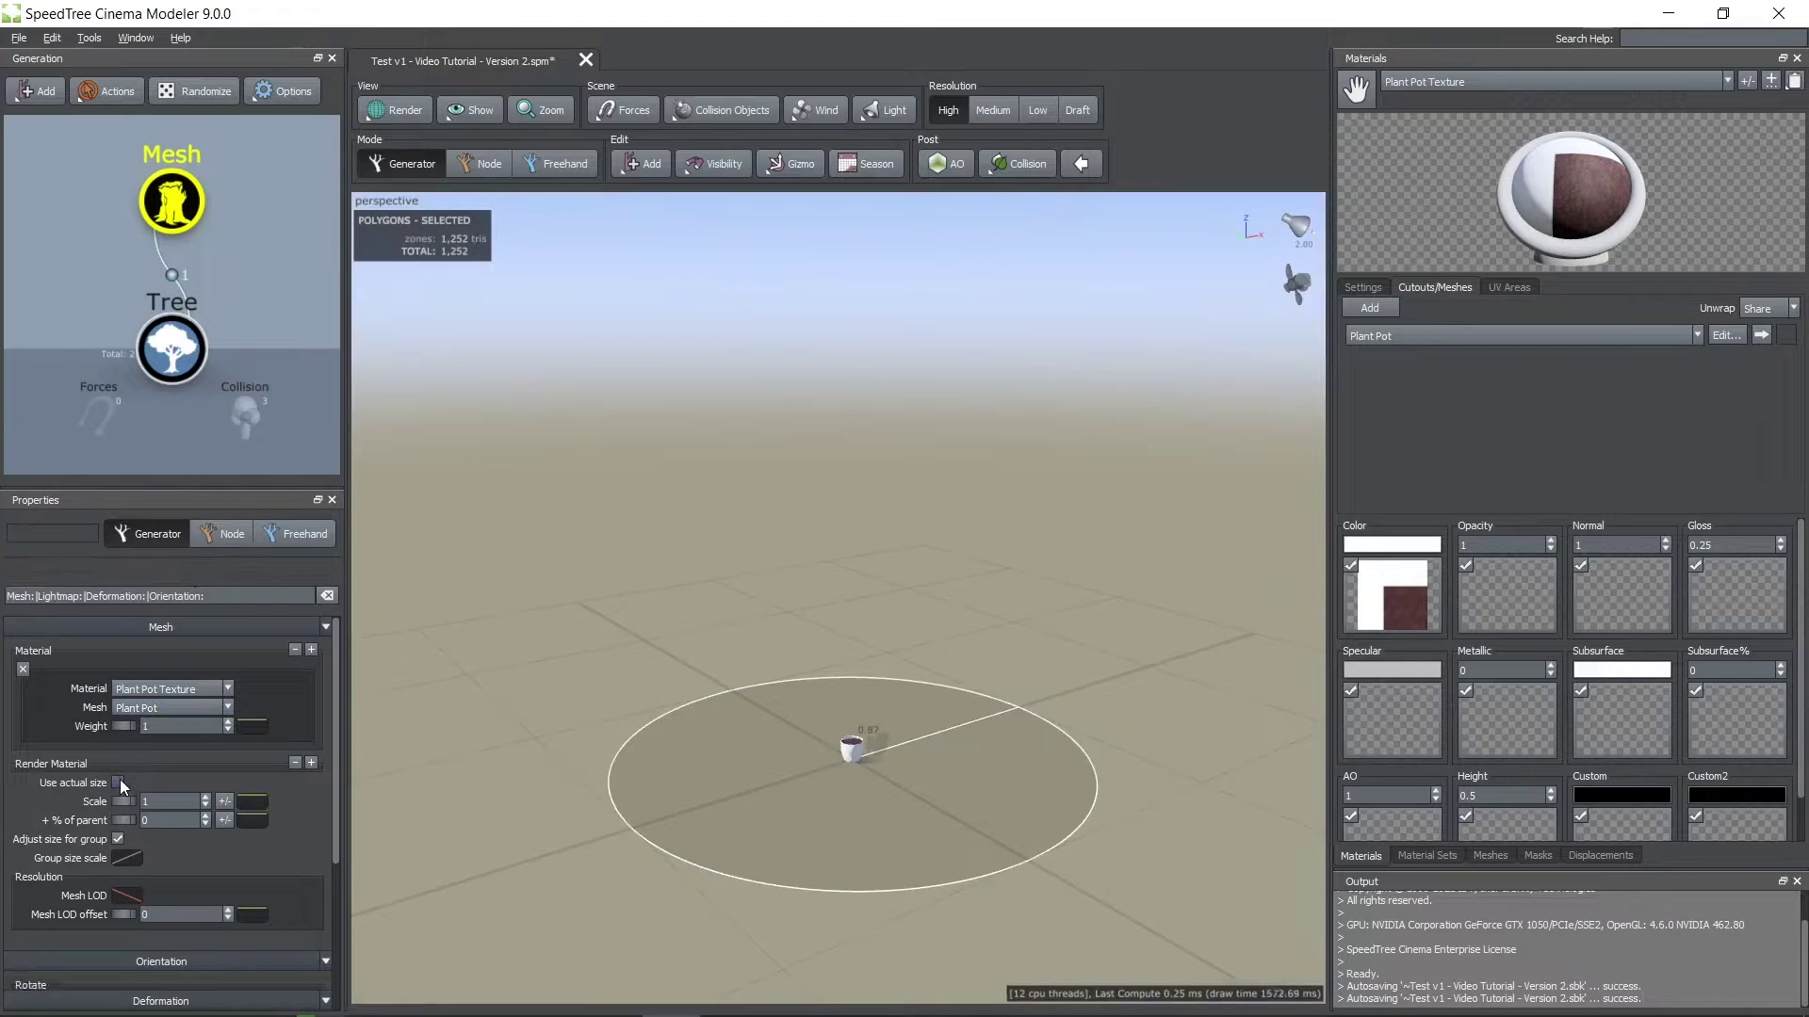
- Turn off the pot's actual size option and set its scale to 2.2
scroll(921, 827, up, 1)
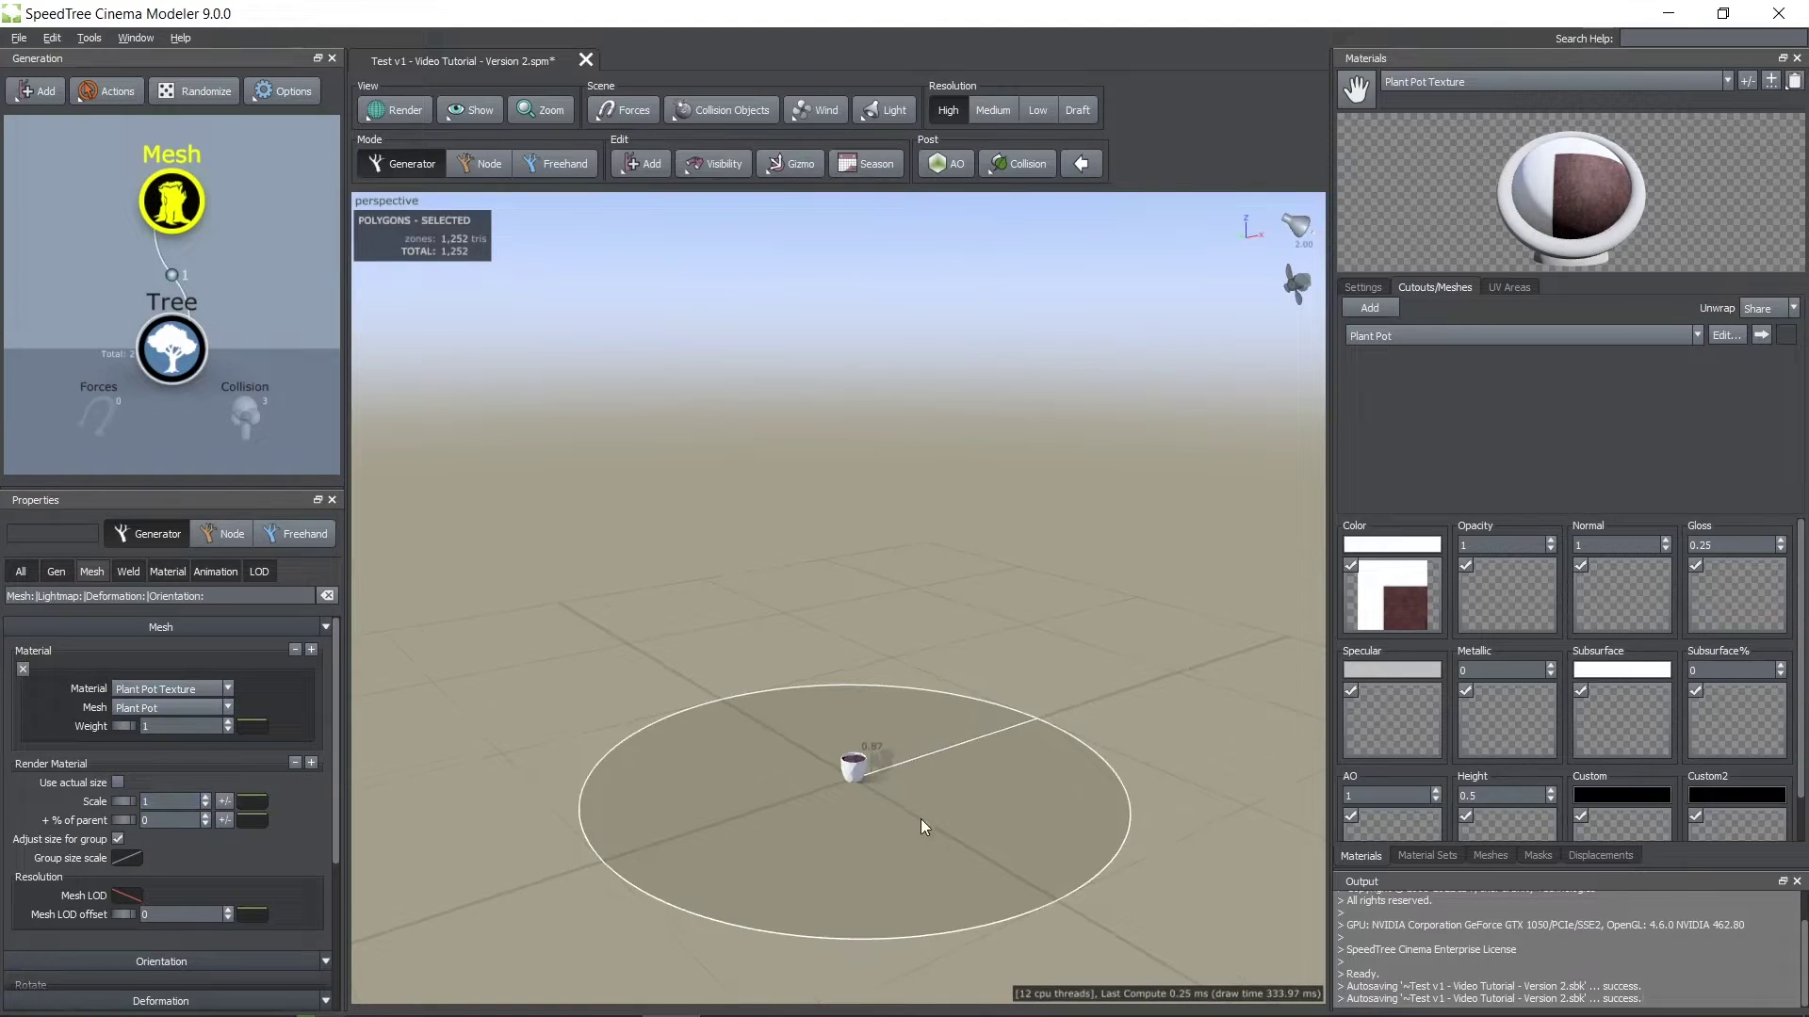
click(206, 800)
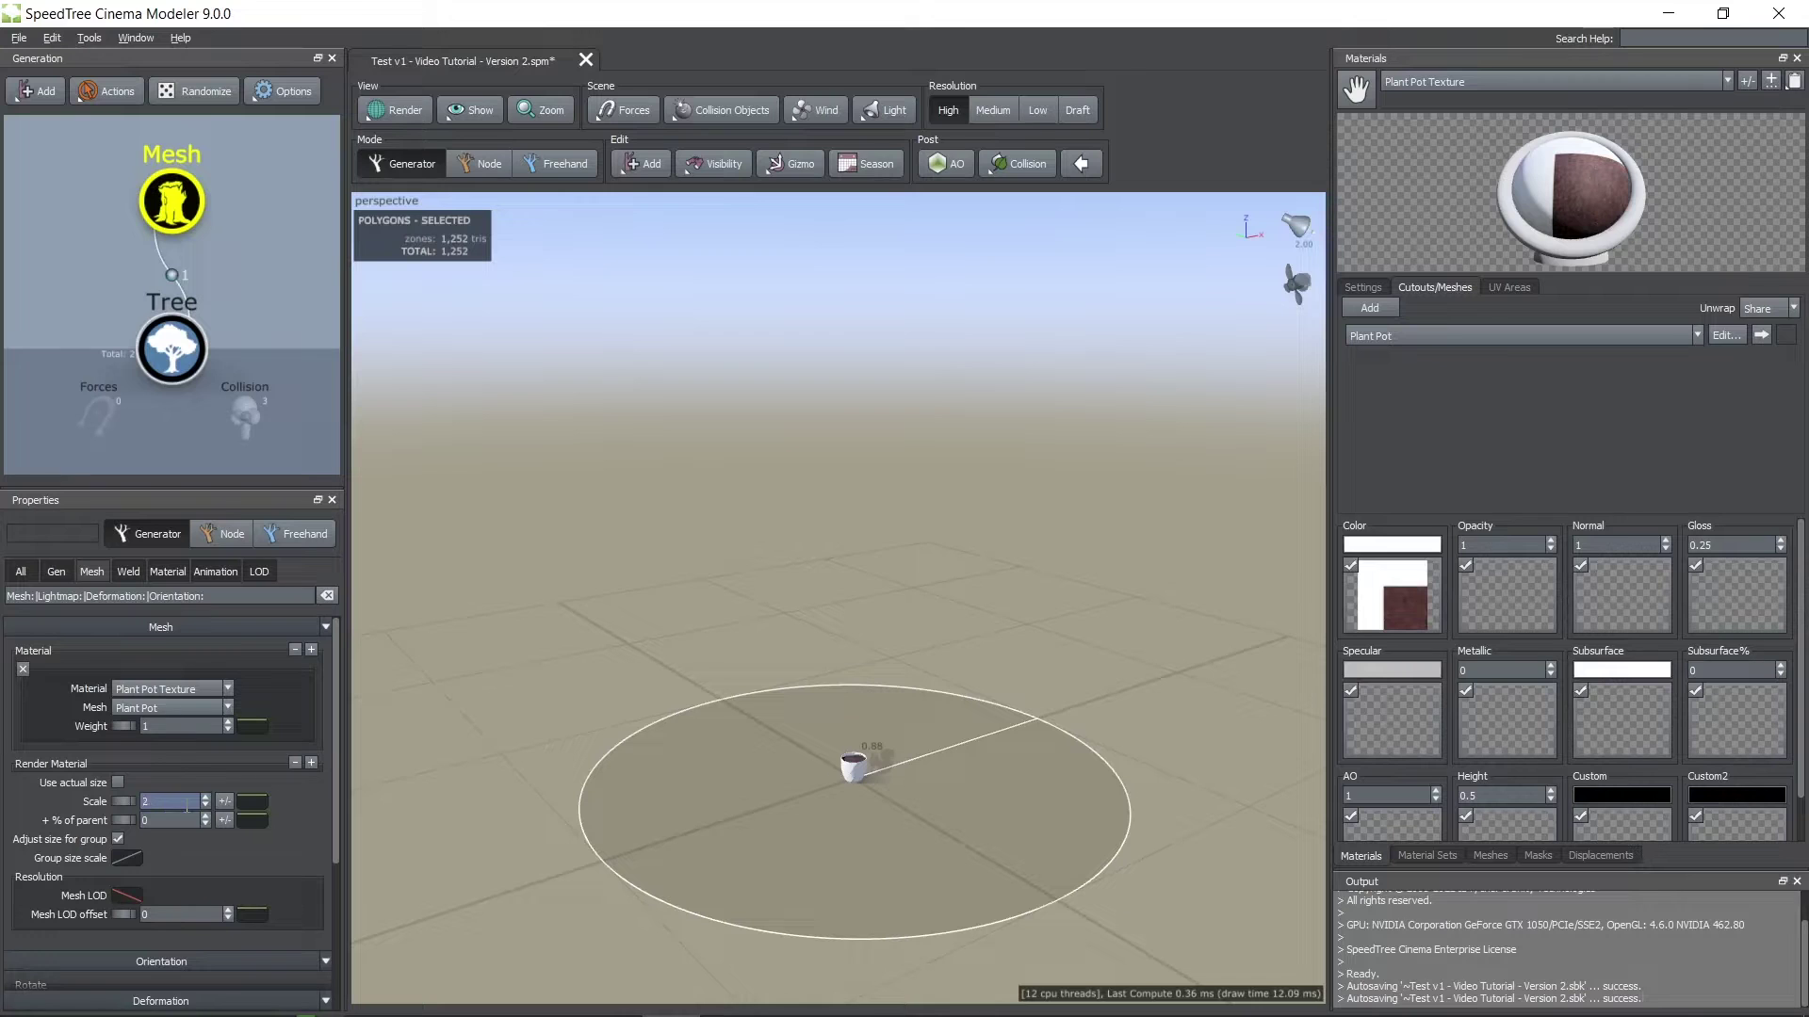
key(Return)
key(Return)
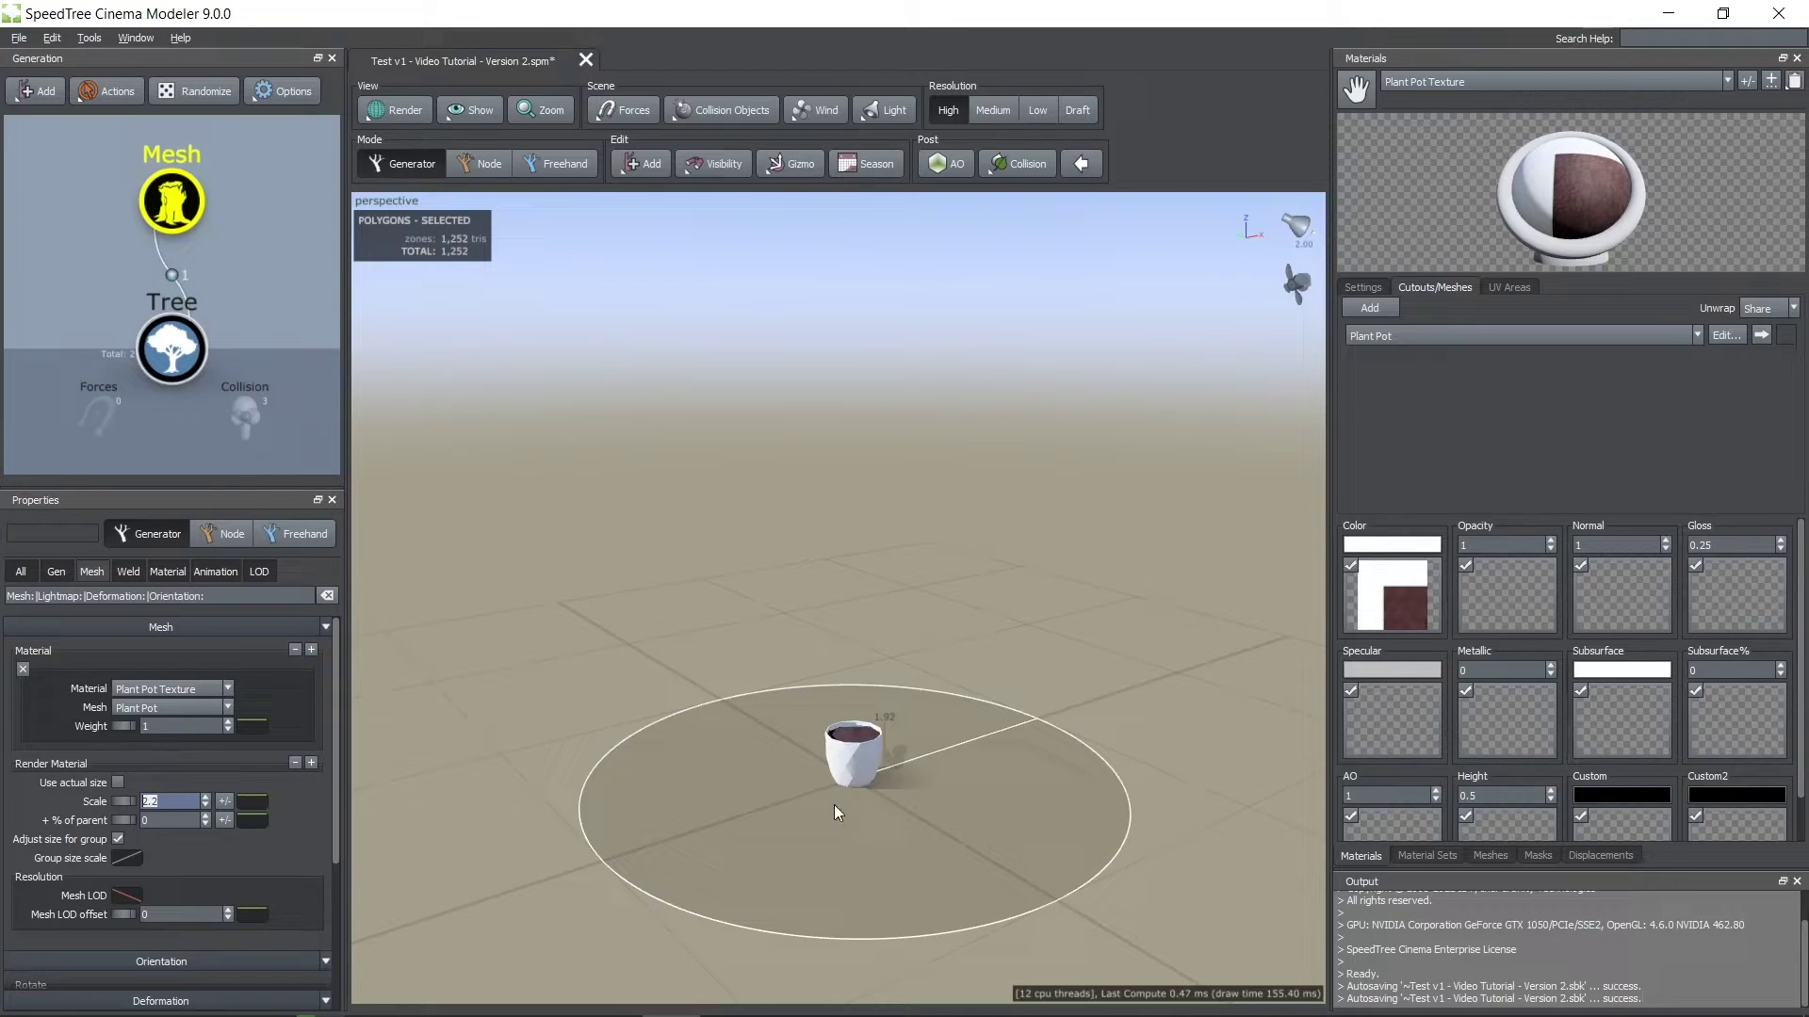
- Examine the scaled plant pot and its soil surface up close from several angles
middle_drag(866, 757, 842, 639)
scroll(840, 624, down, 3)
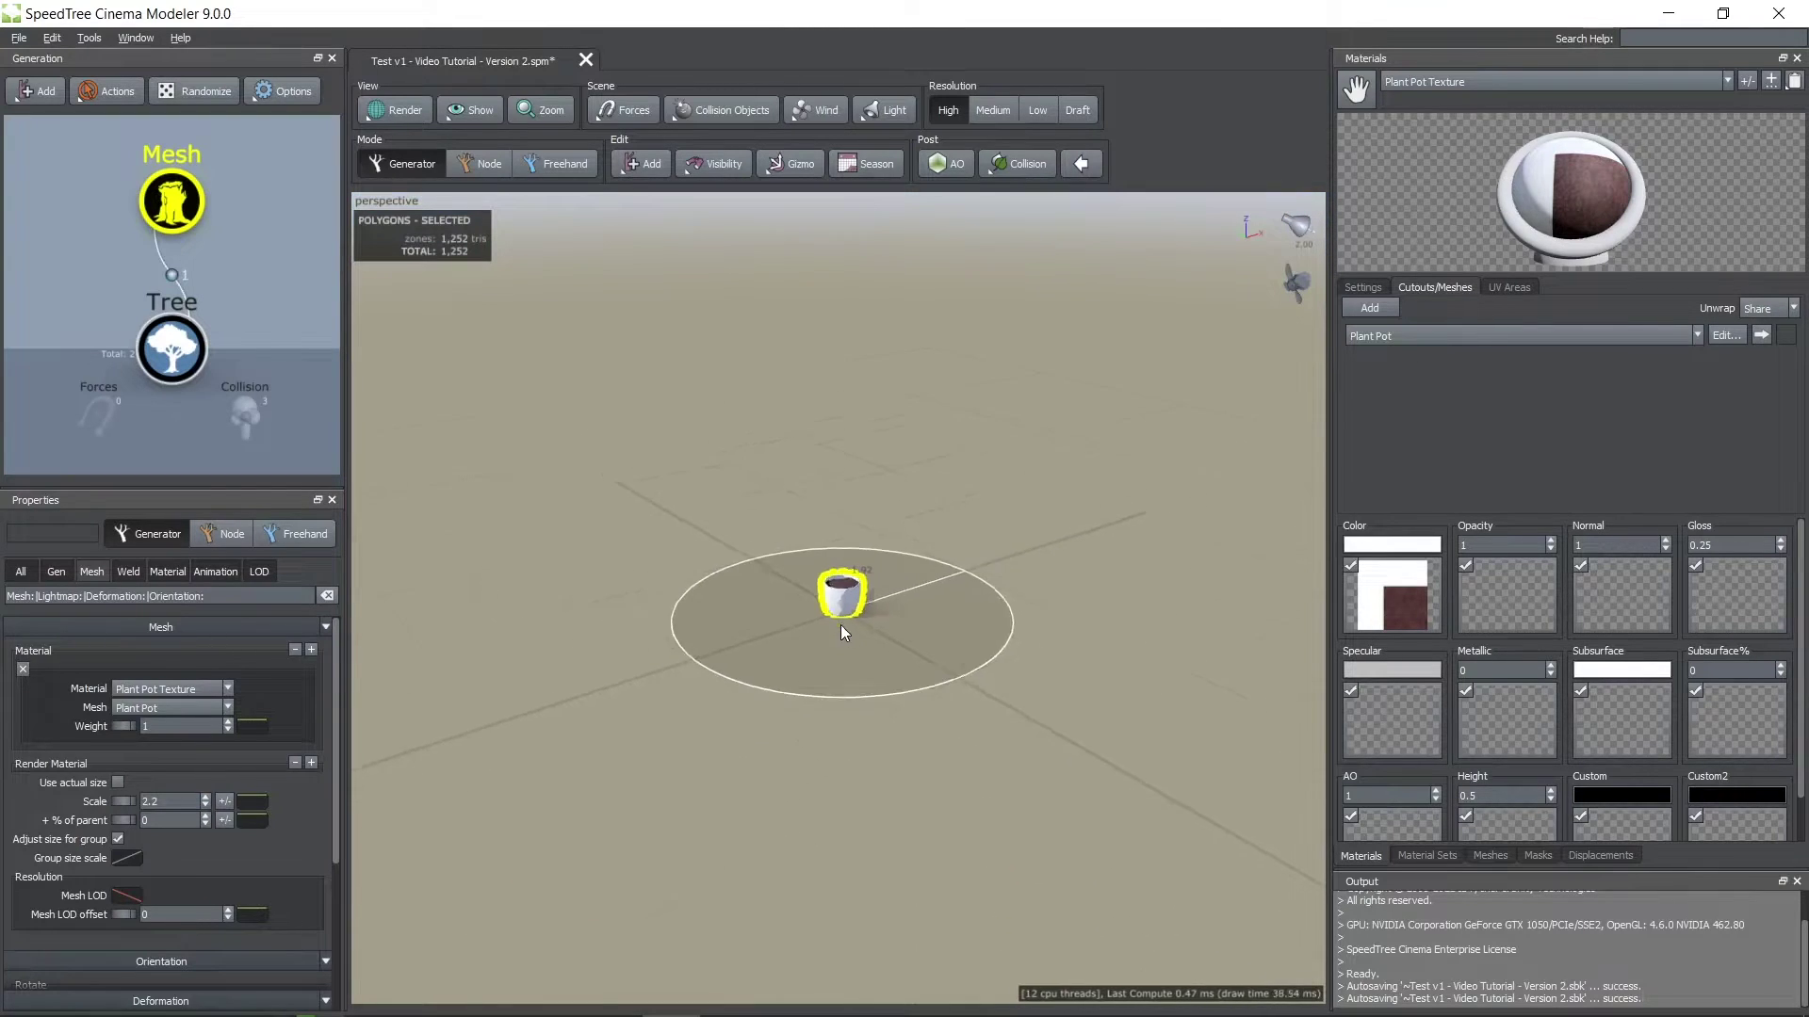
scroll(841, 622, up, 7)
scroll(847, 613, up, 5)
mouse_move(904, 577)
middle_down()
mouse_move(884, 579)
mouse_move(907, 586)
middle_up()
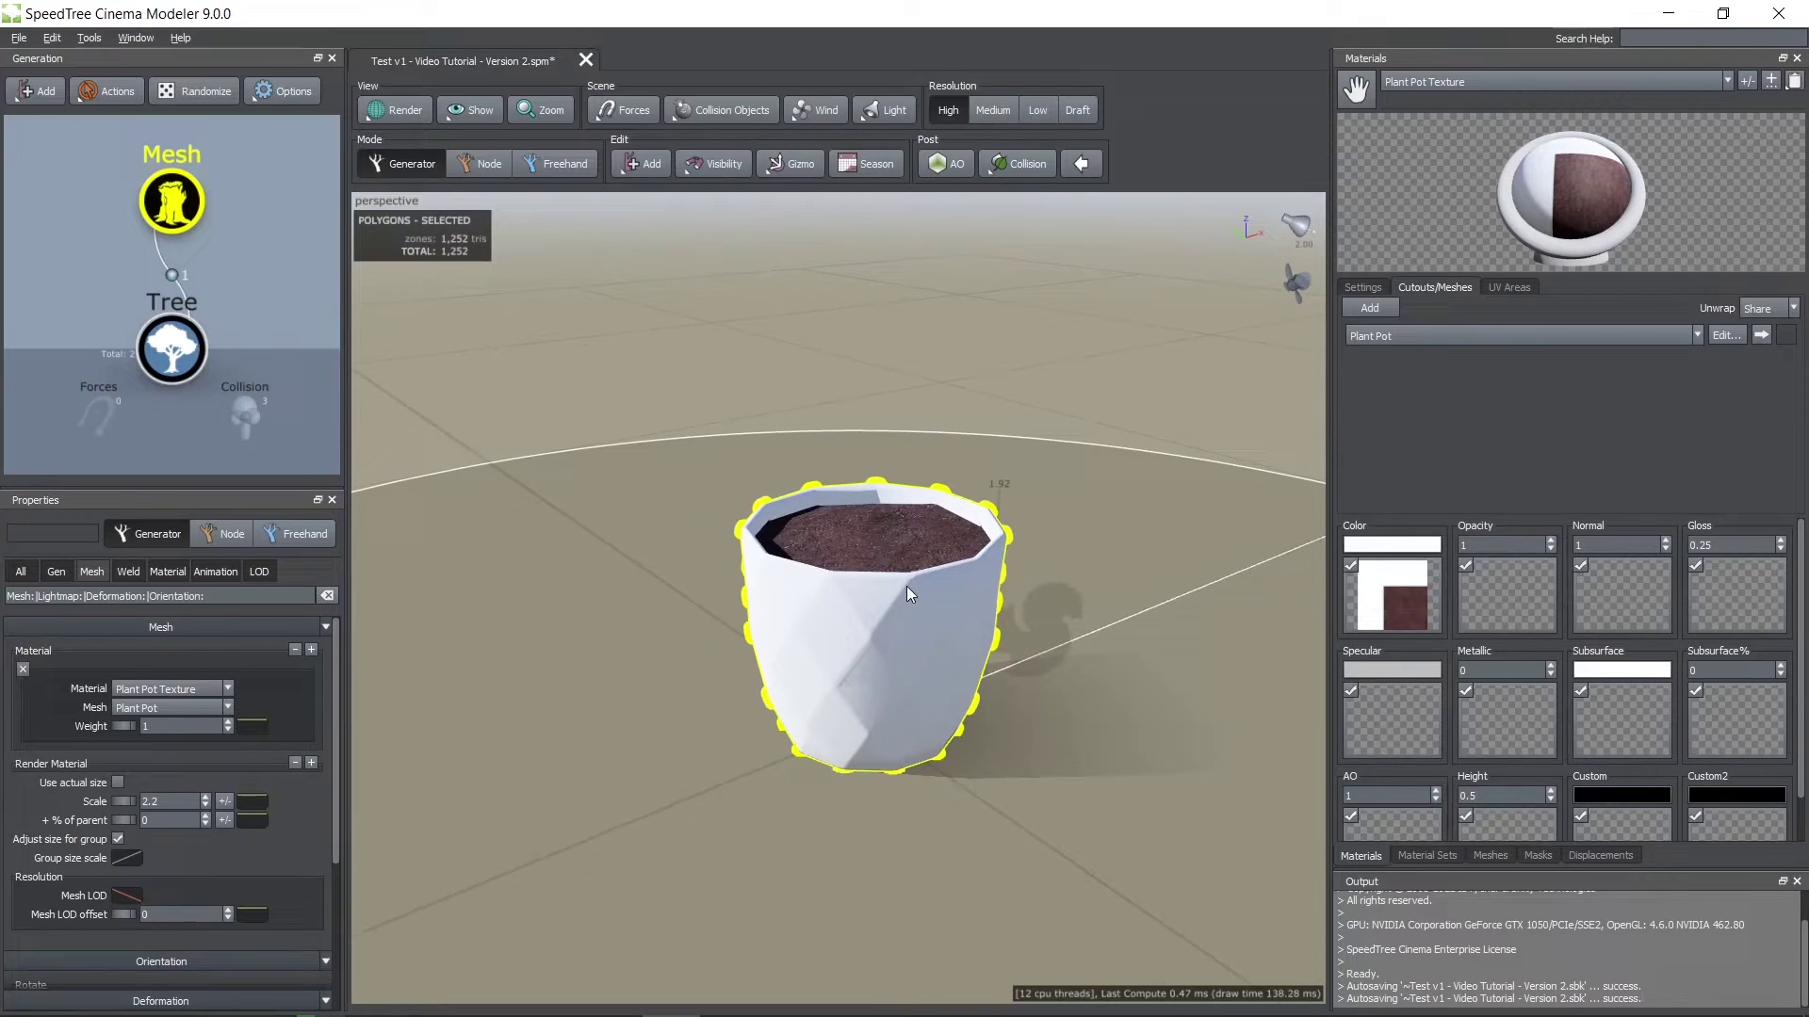
scroll(906, 586, up, 1)
drag(1112, 488, 1151, 603)
drag(622, 422, 601, 365)
- Add a tube trunk generator to the Tree node
right_click(185, 323)
mouse_move(228, 341)
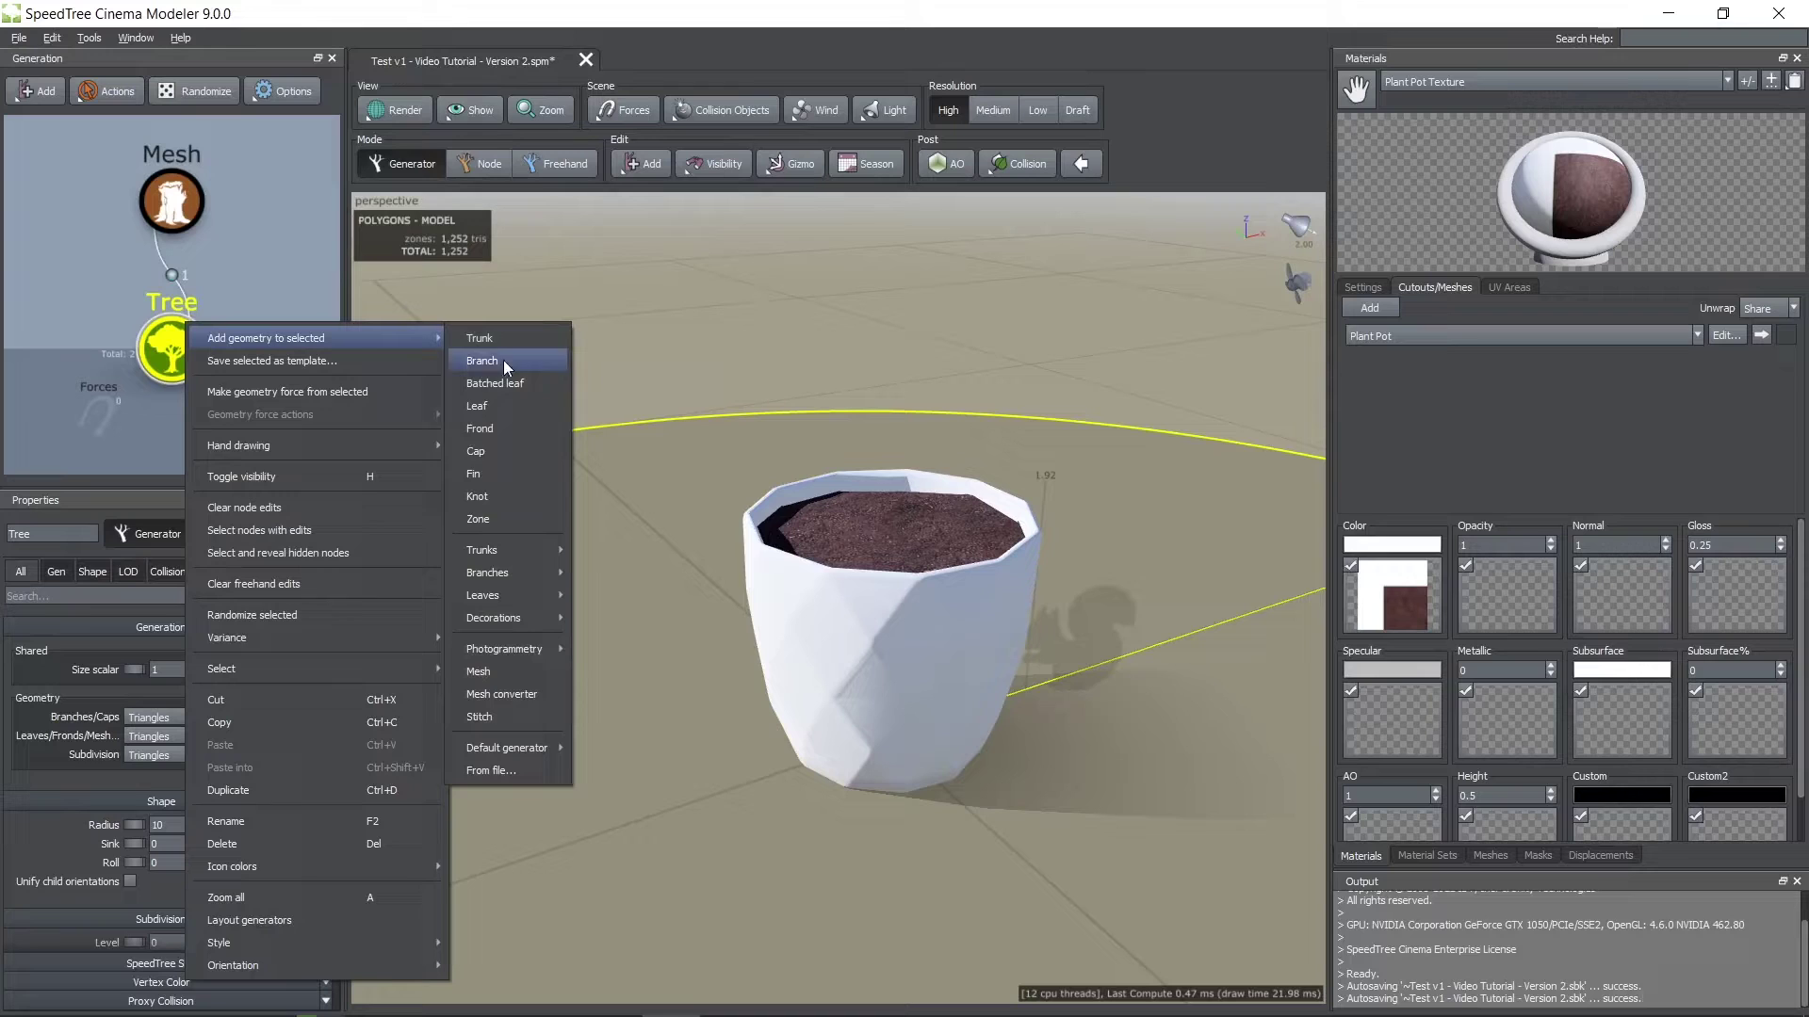
mouse_move(520, 547)
click(635, 665)
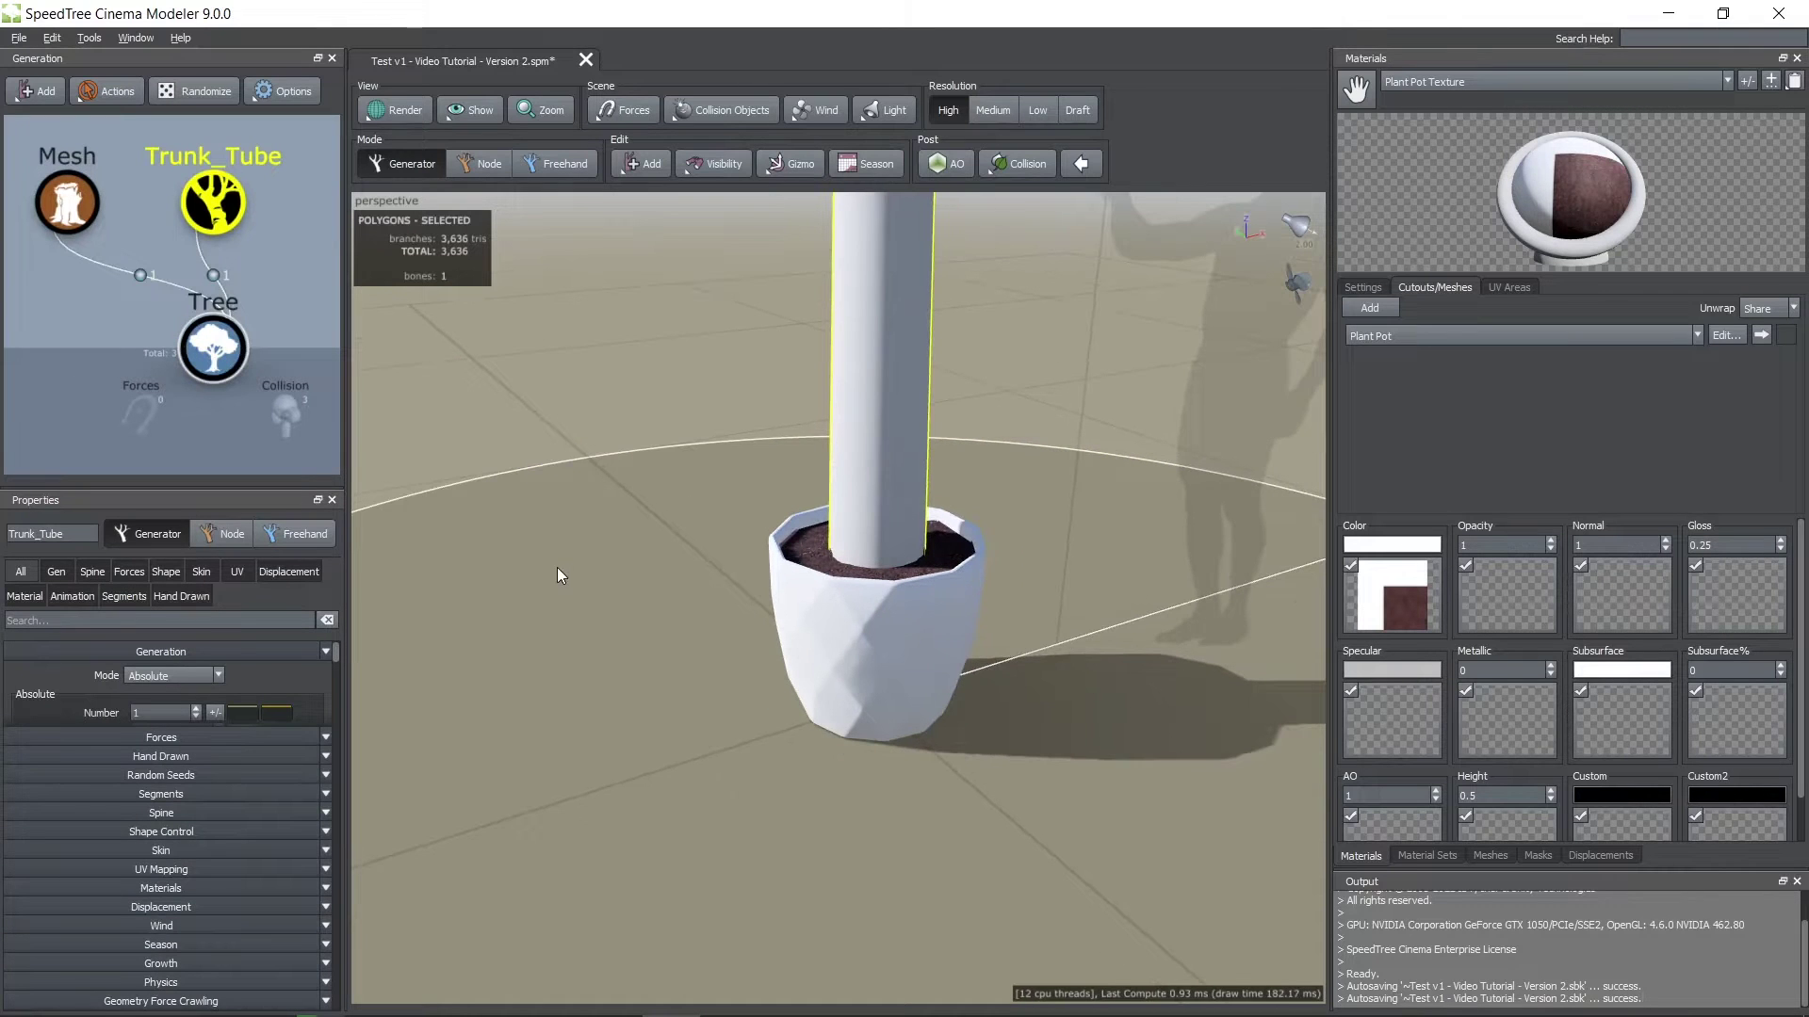
- Flatten the tube trunk's absolute radius profile curve so the thickness stays constant at full value along its length
click(204, 573)
scroll(763, 499, down, 5)
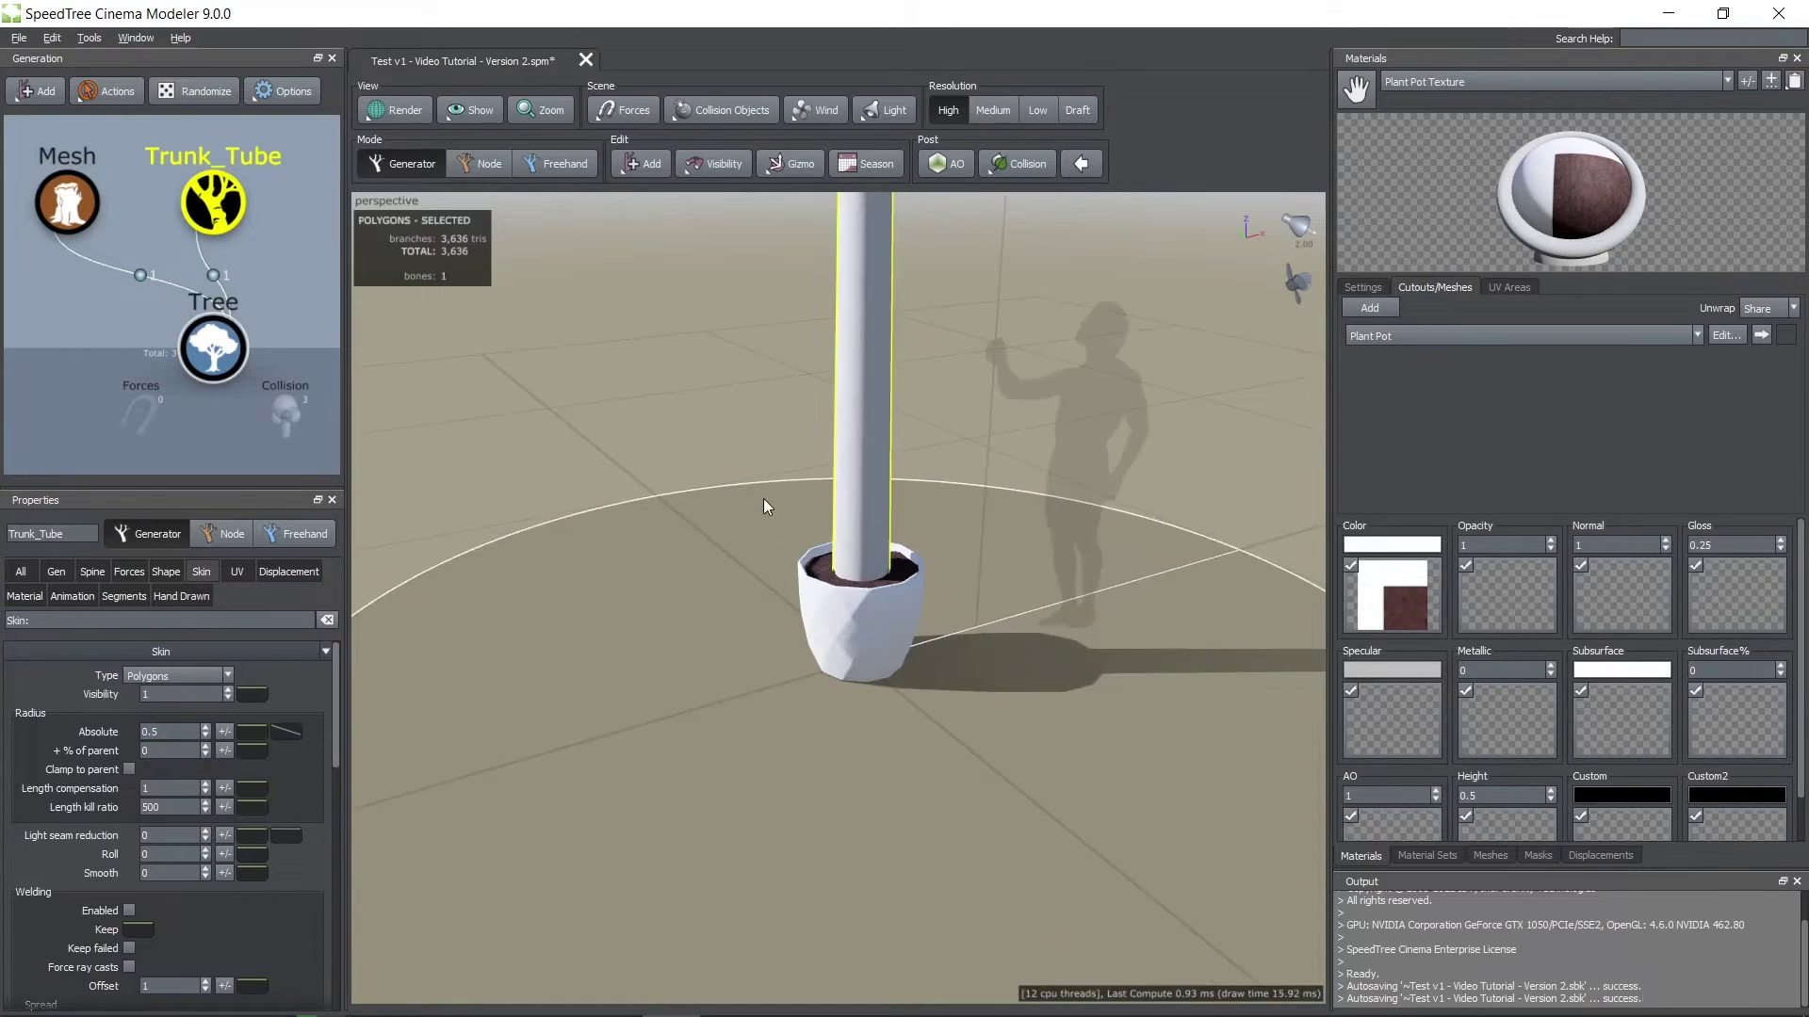
middle_drag(876, 376, 885, 480)
scroll(885, 480, down, 1)
click(287, 730)
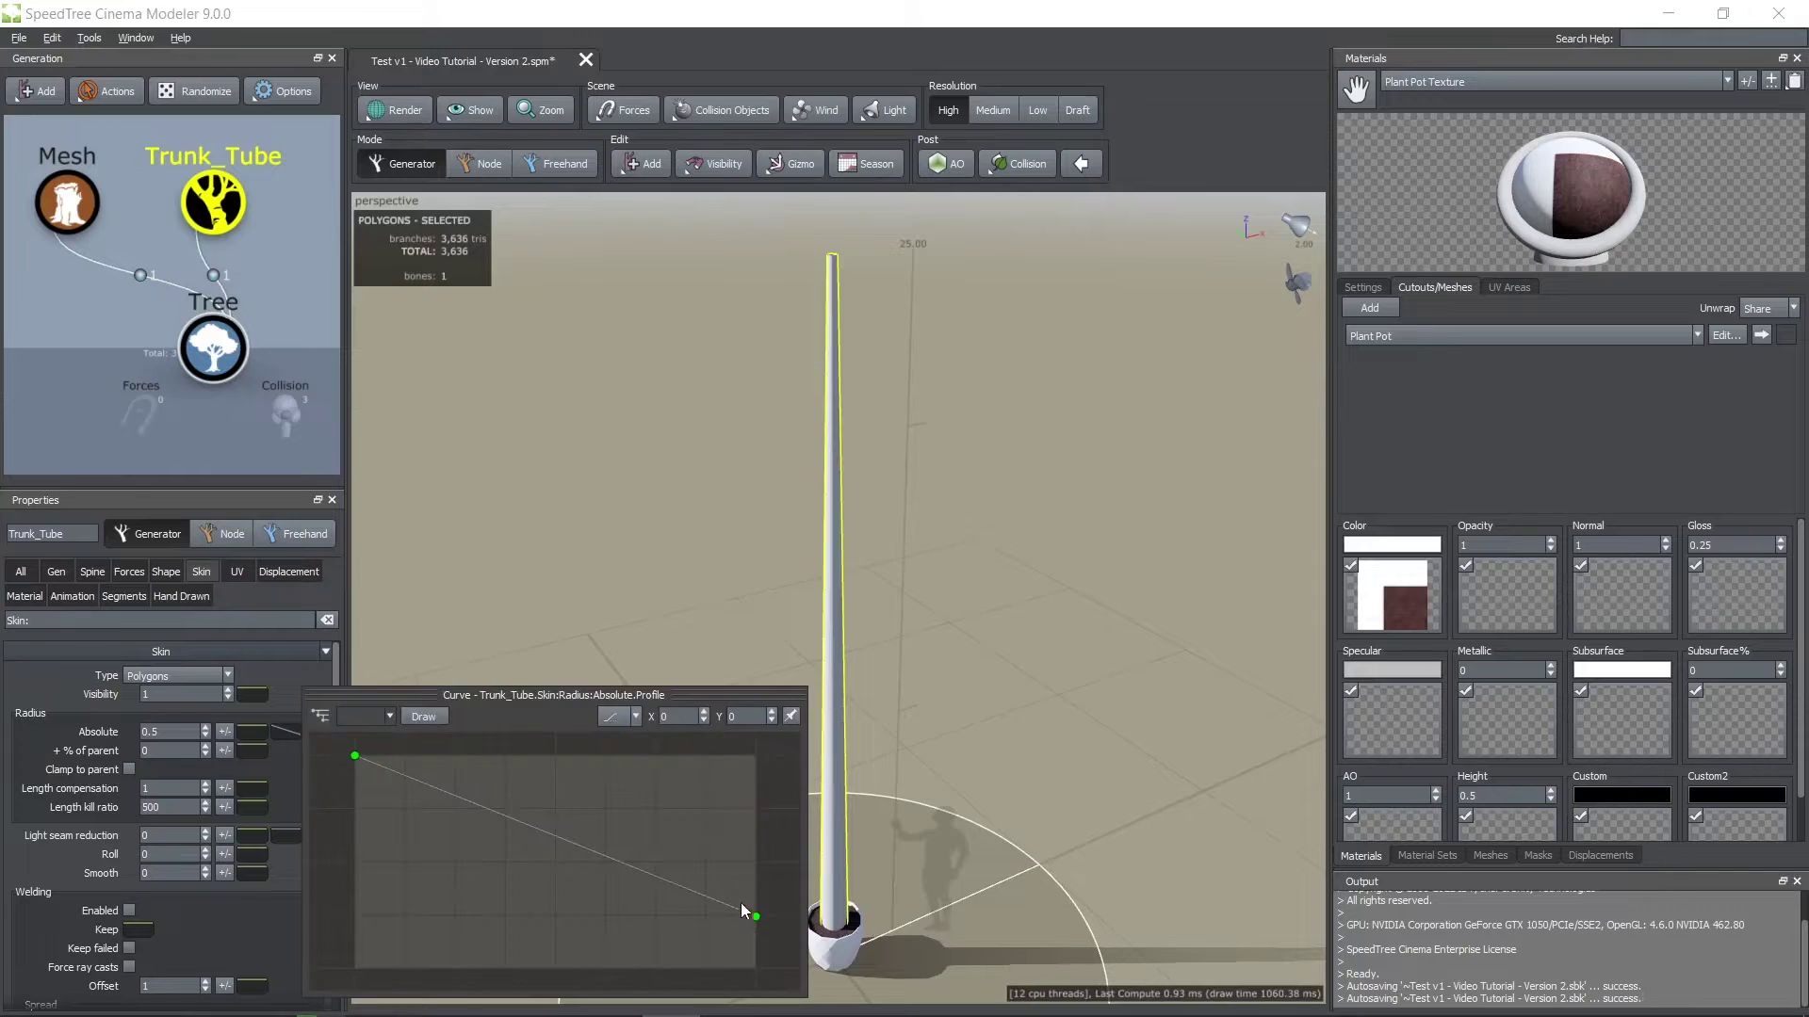
mouse_move(753, 912)
mouse_down()
mouse_move(753, 955)
mouse_move(756, 882)
mouse_up()
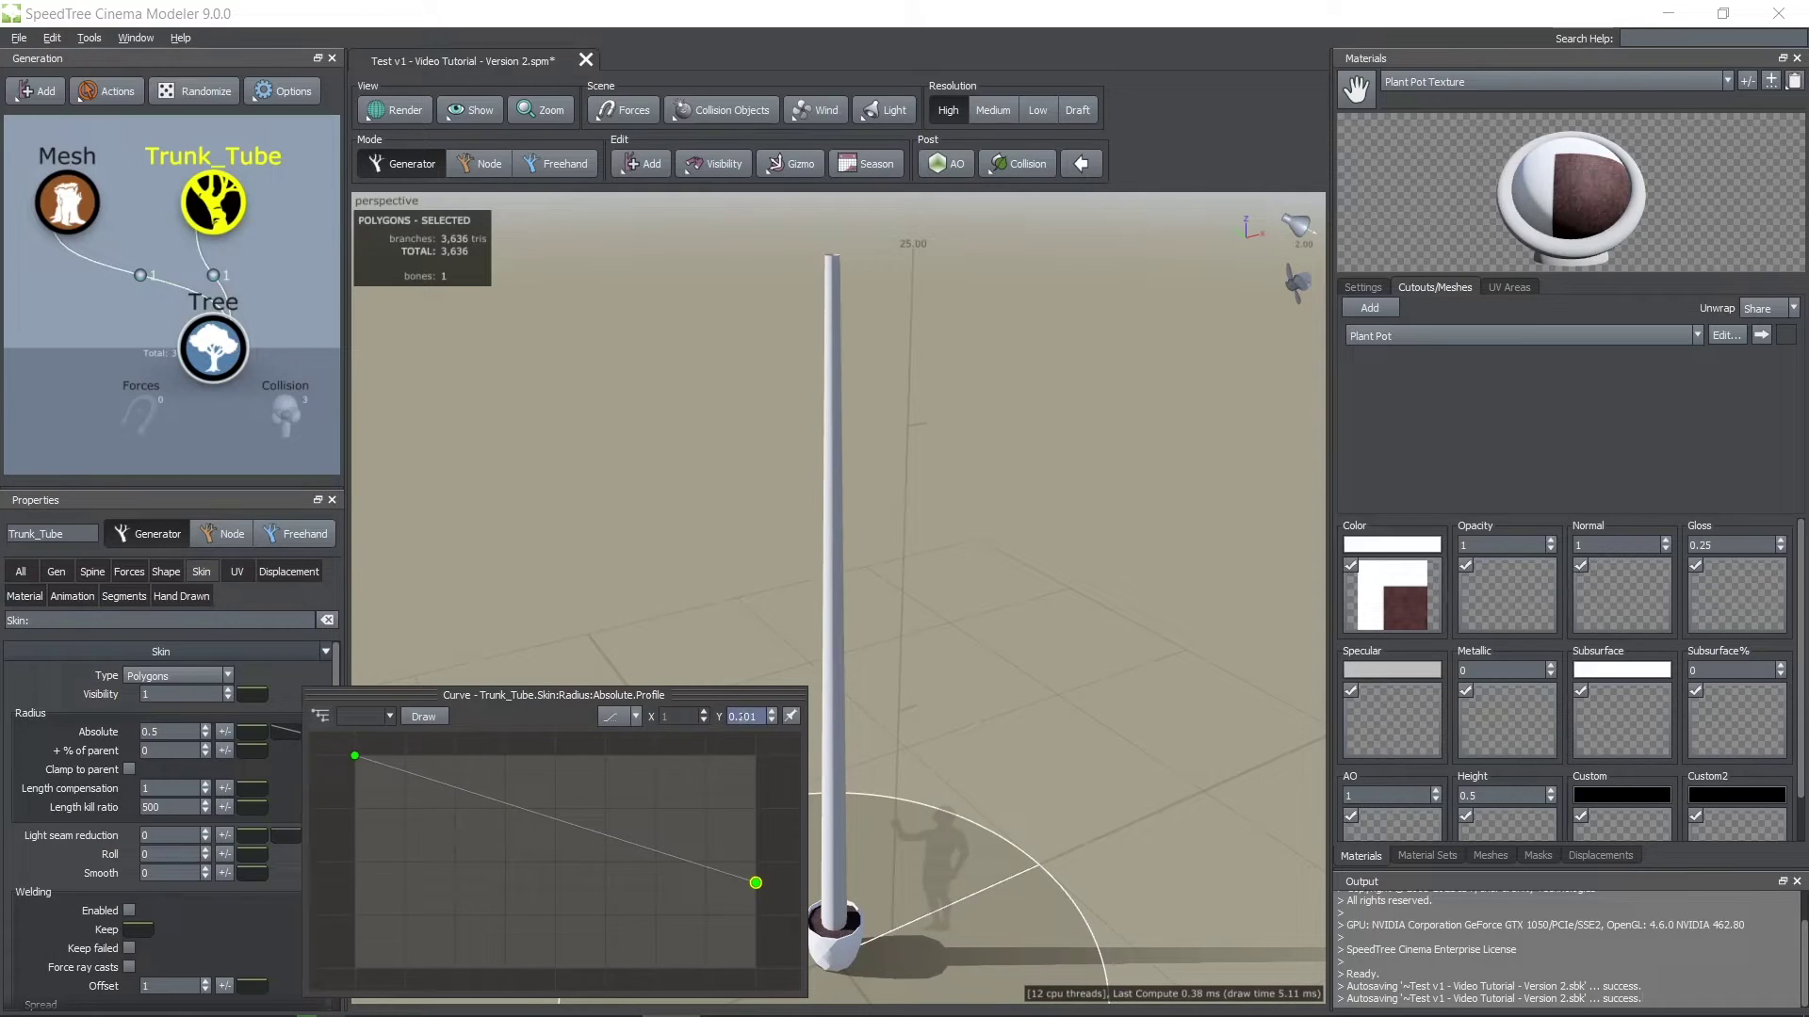
click(635, 717)
click(624, 486)
click(622, 719)
click(623, 501)
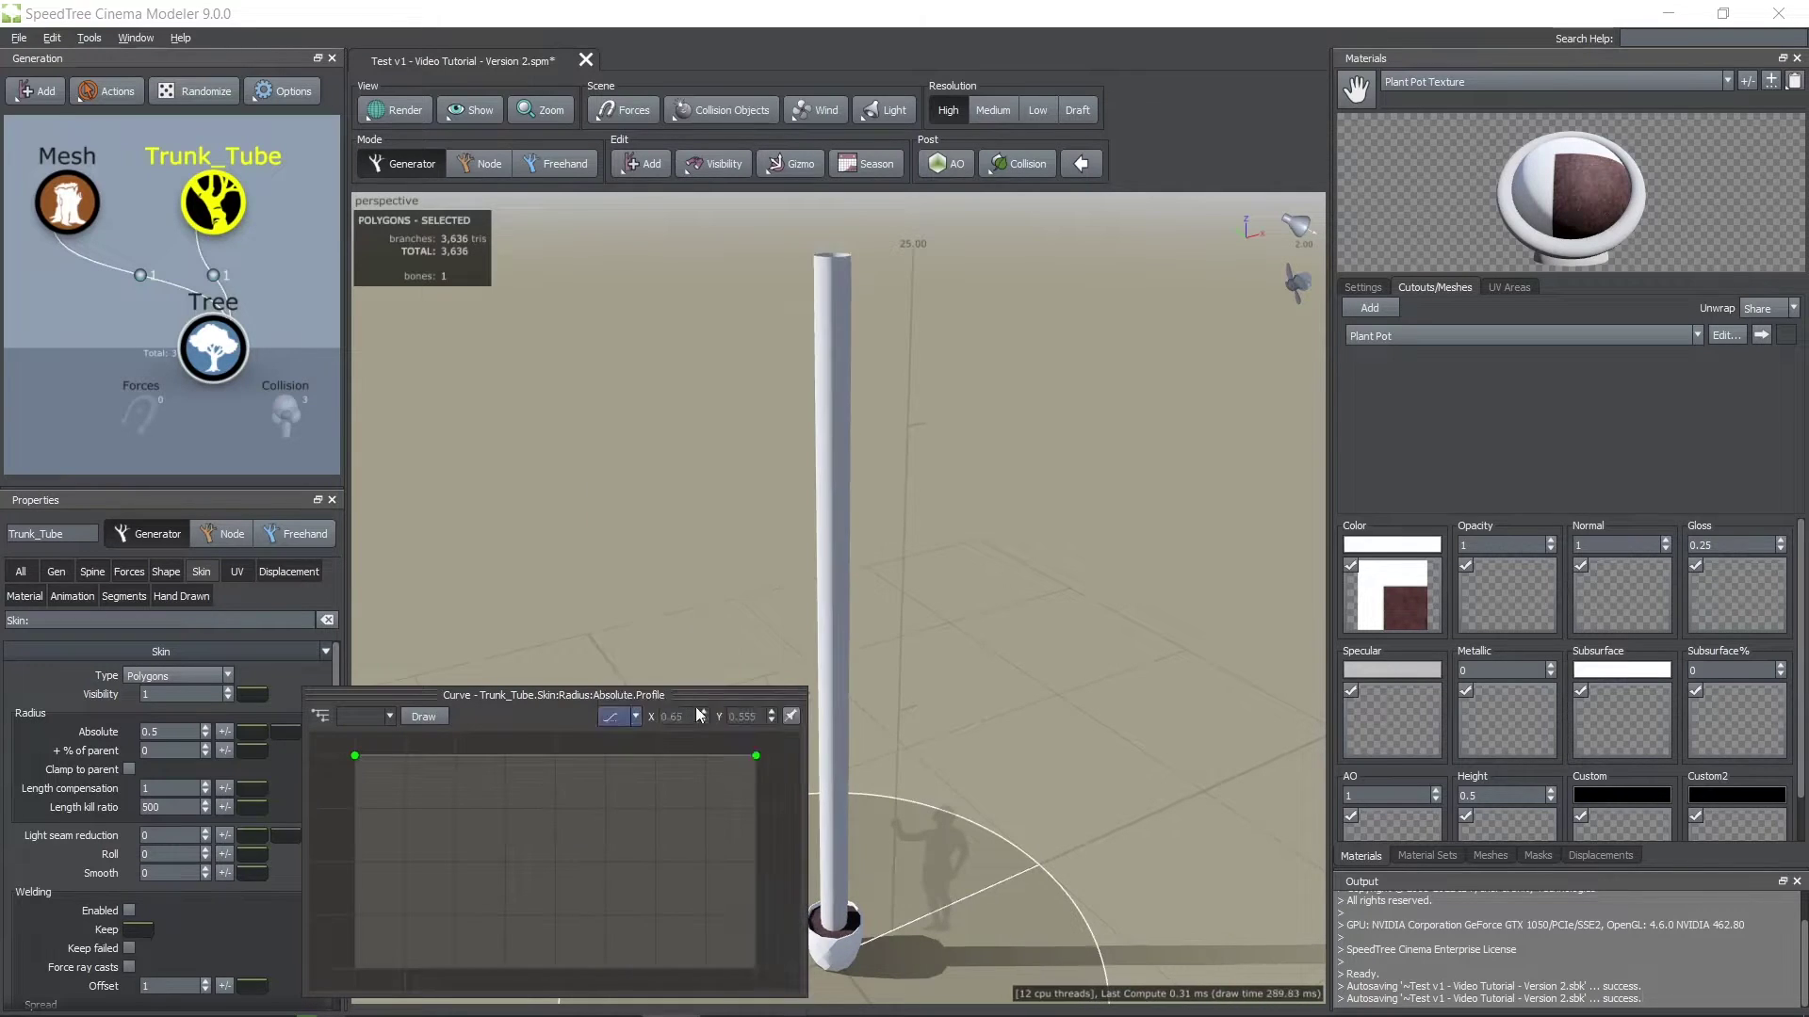
- Set the tube trunk's absolute skin radius to 0.05
scroll(772, 758, up, 2)
scroll(729, 675, up, 5)
middle_drag(772, 757, 895, 650)
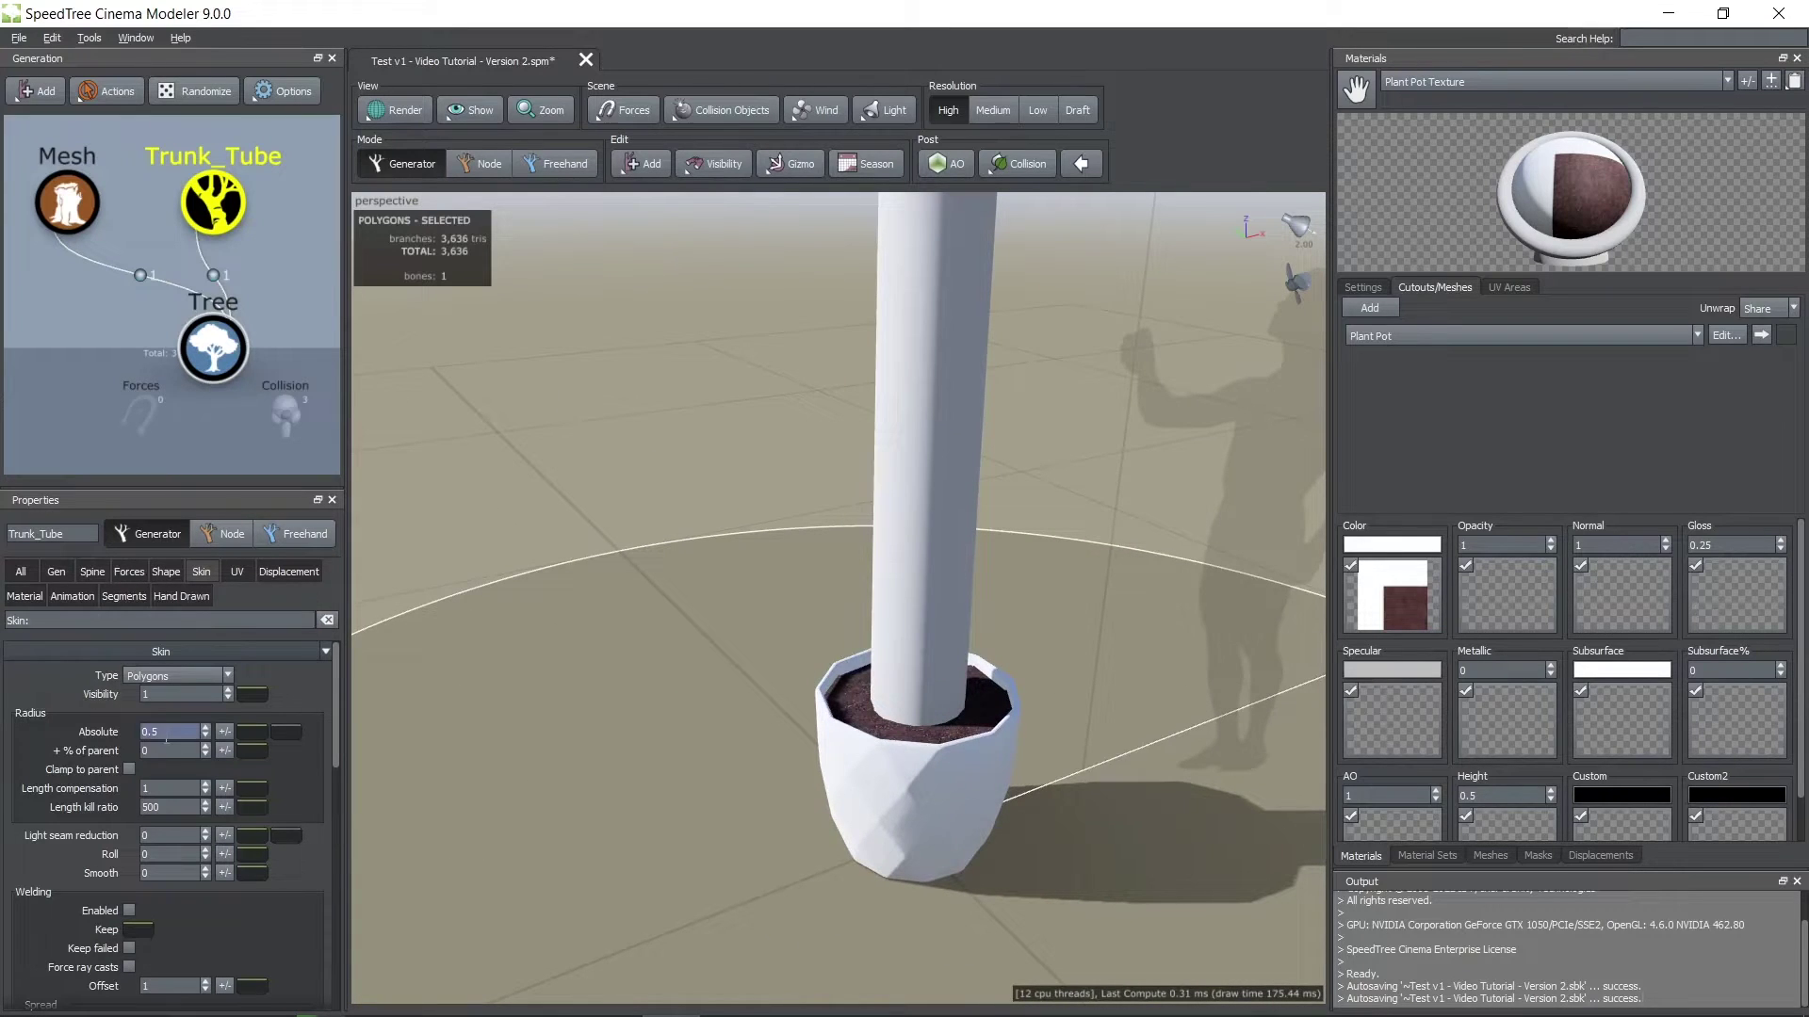
key(Return)
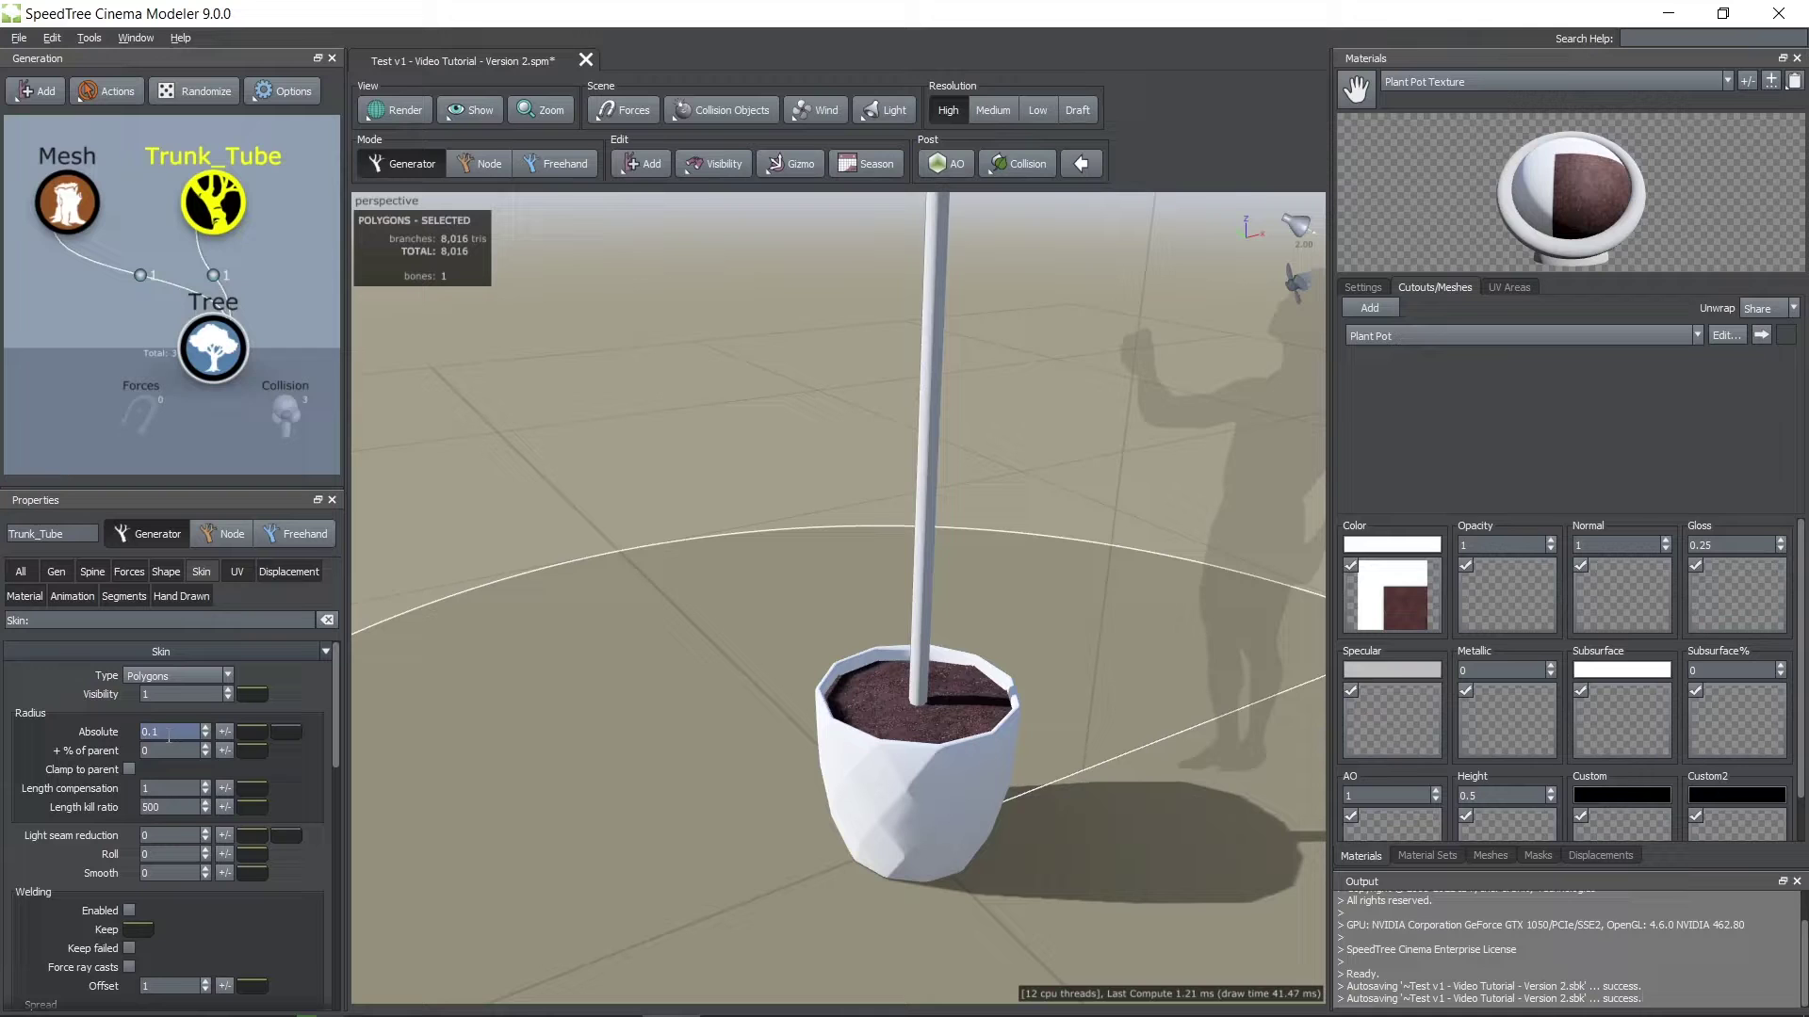
text(0.05)
key(Return)
- Temporarily hide the plant pot mesh to inspect where the trunk starts, and show it again
scroll(806, 783, up, 3)
drag(806, 784, 851, 743)
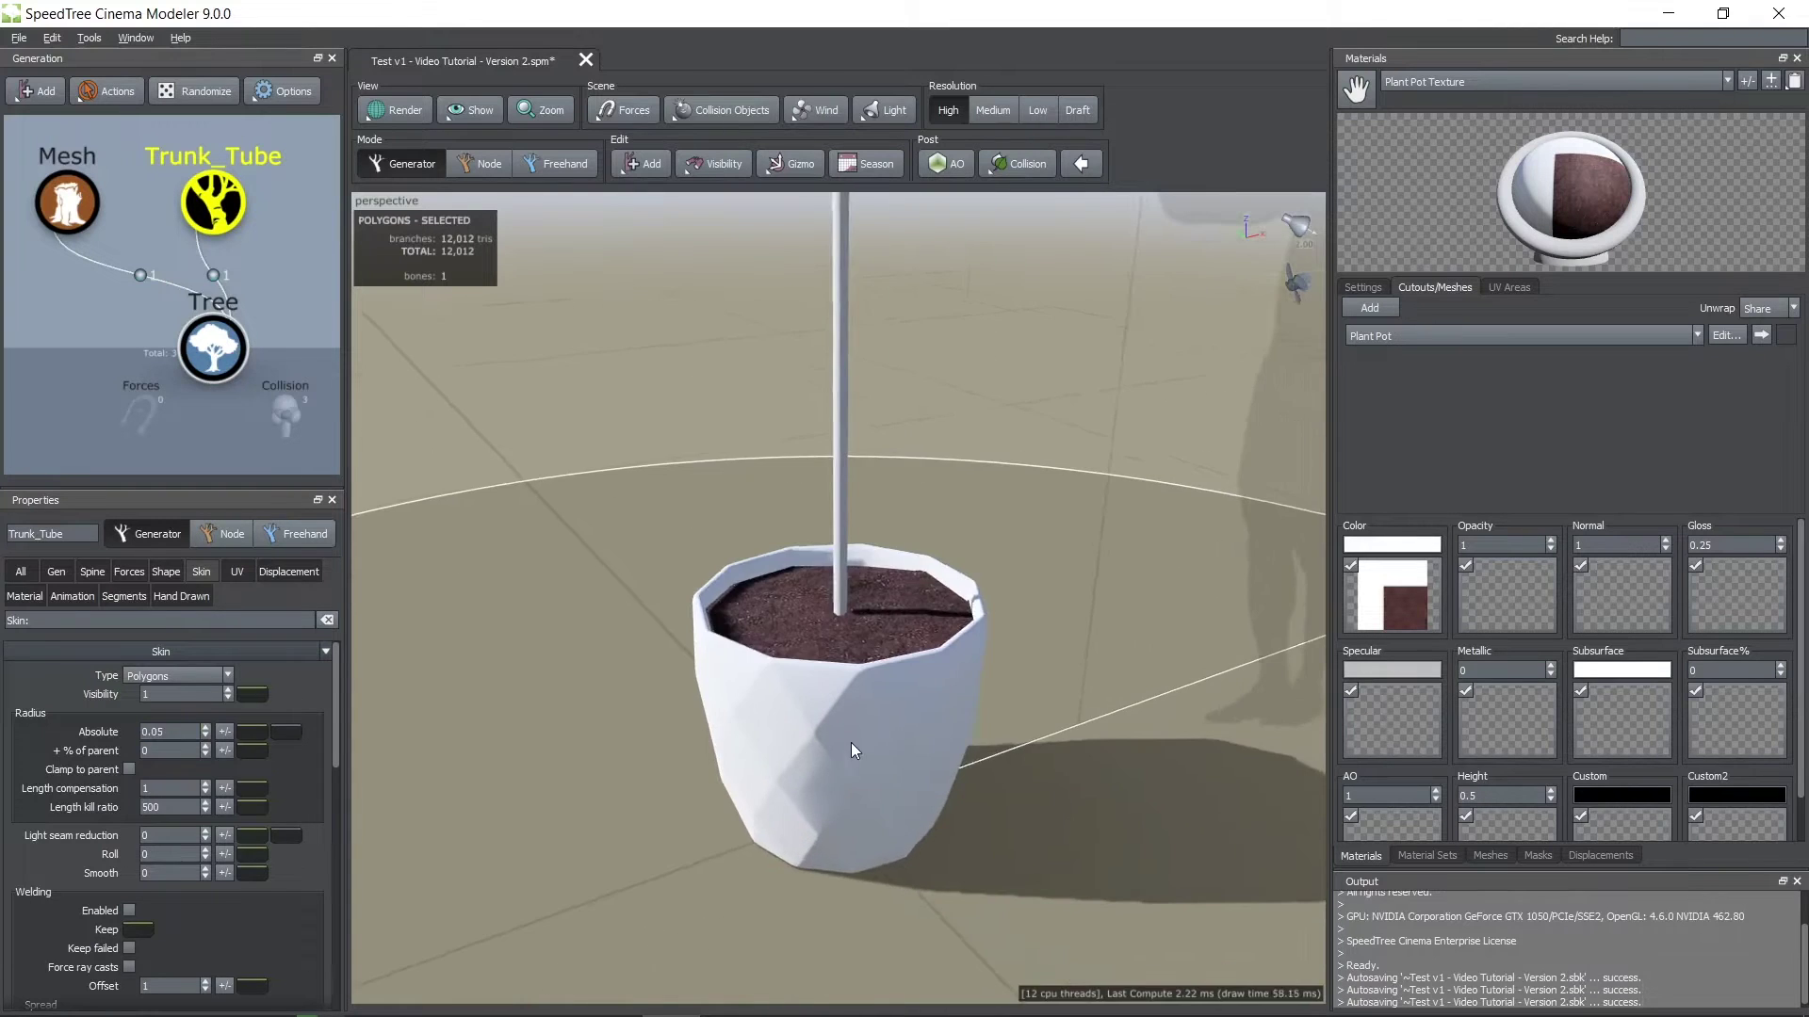
click(850, 742)
key(h)
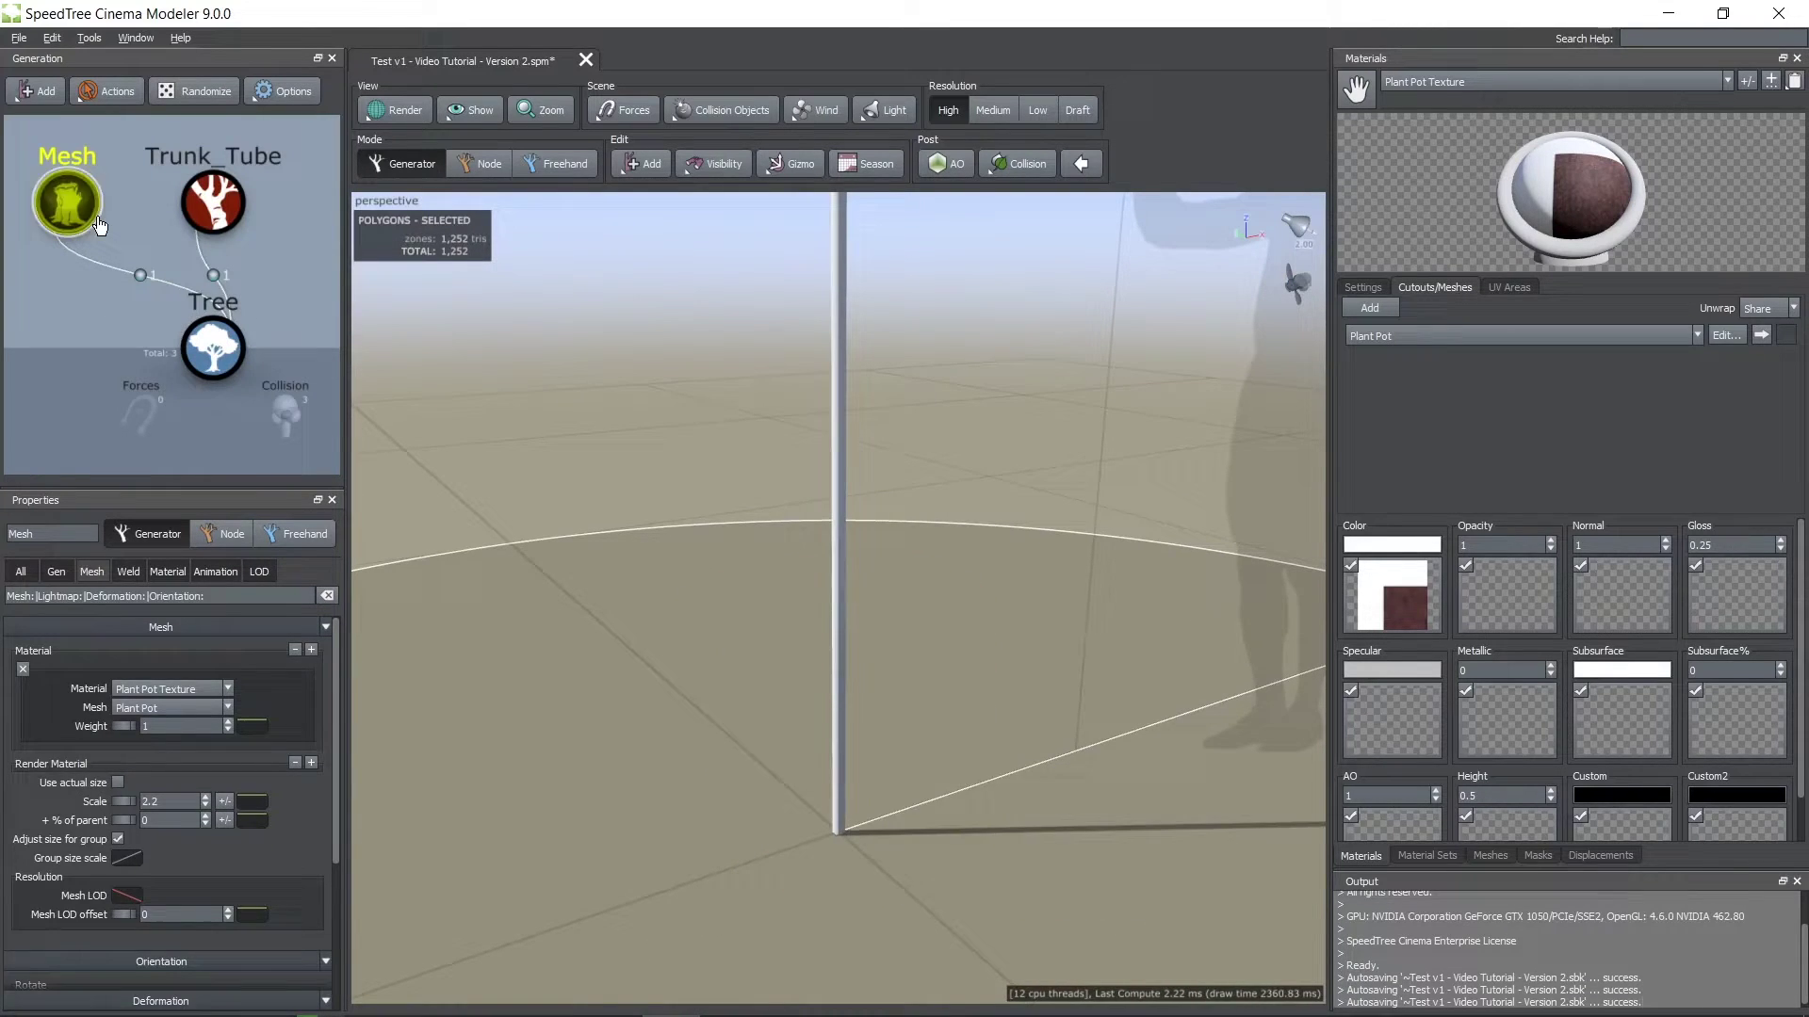
double_click(94, 220)
- Set the tube trunk's generation sink to -1.66 to raise its base to the soil
click(229, 217)
scroll(81, 749, down, 4)
click(52, 569)
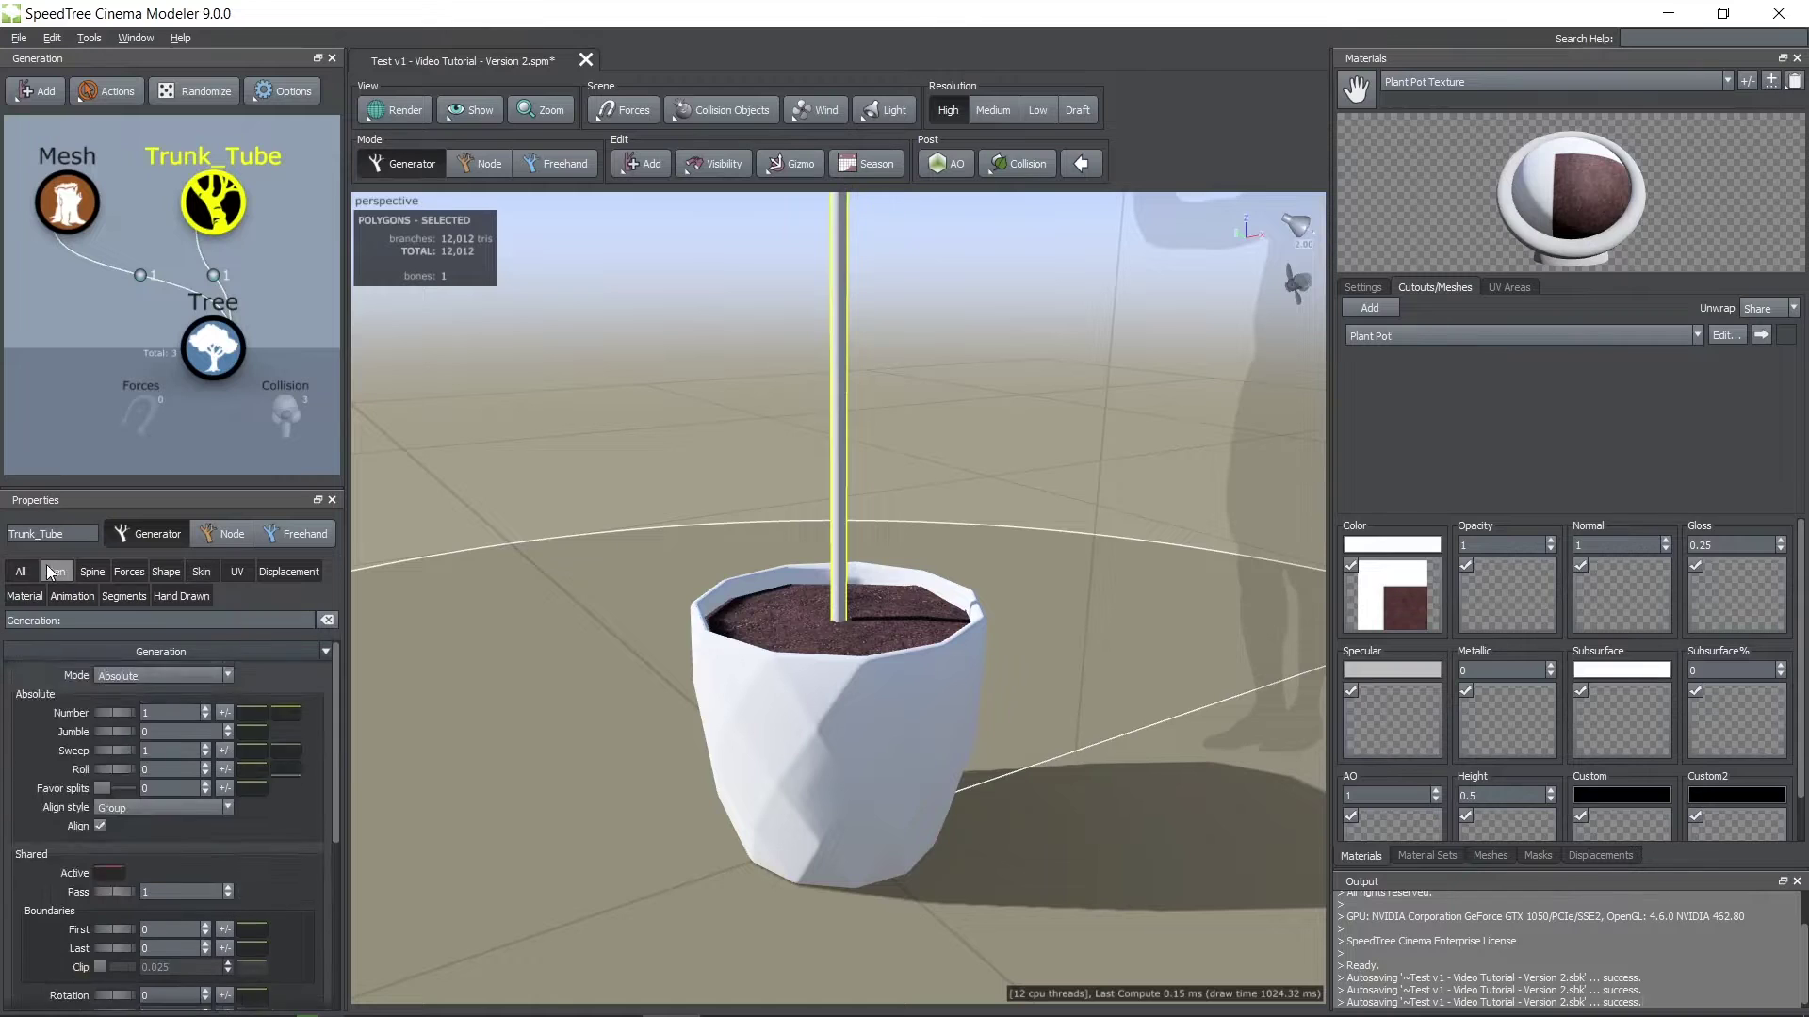
scroll(110, 776, down, 2)
mouse_move(89, 758)
mouse_down()
mouse_move(2, 773)
mouse_move(81, 787)
mouse_up()
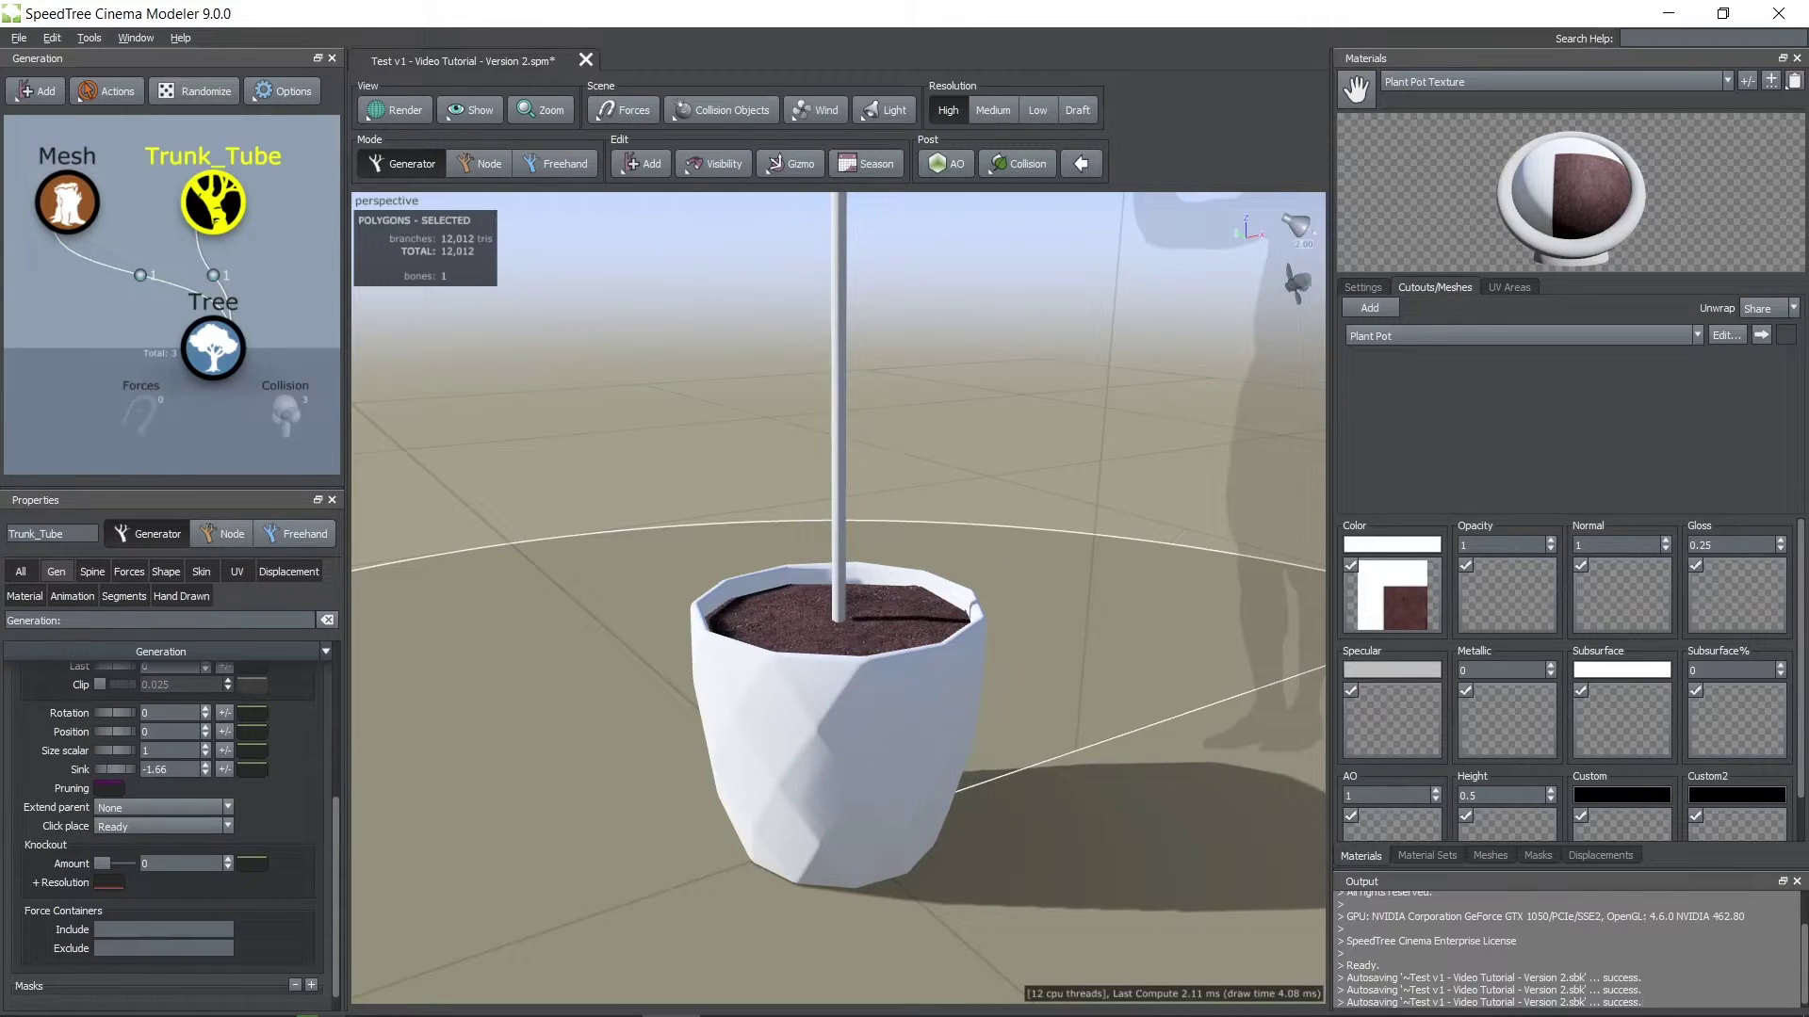
- Increase the number of tube trunks to 6
scroll(87, 714, up, 3)
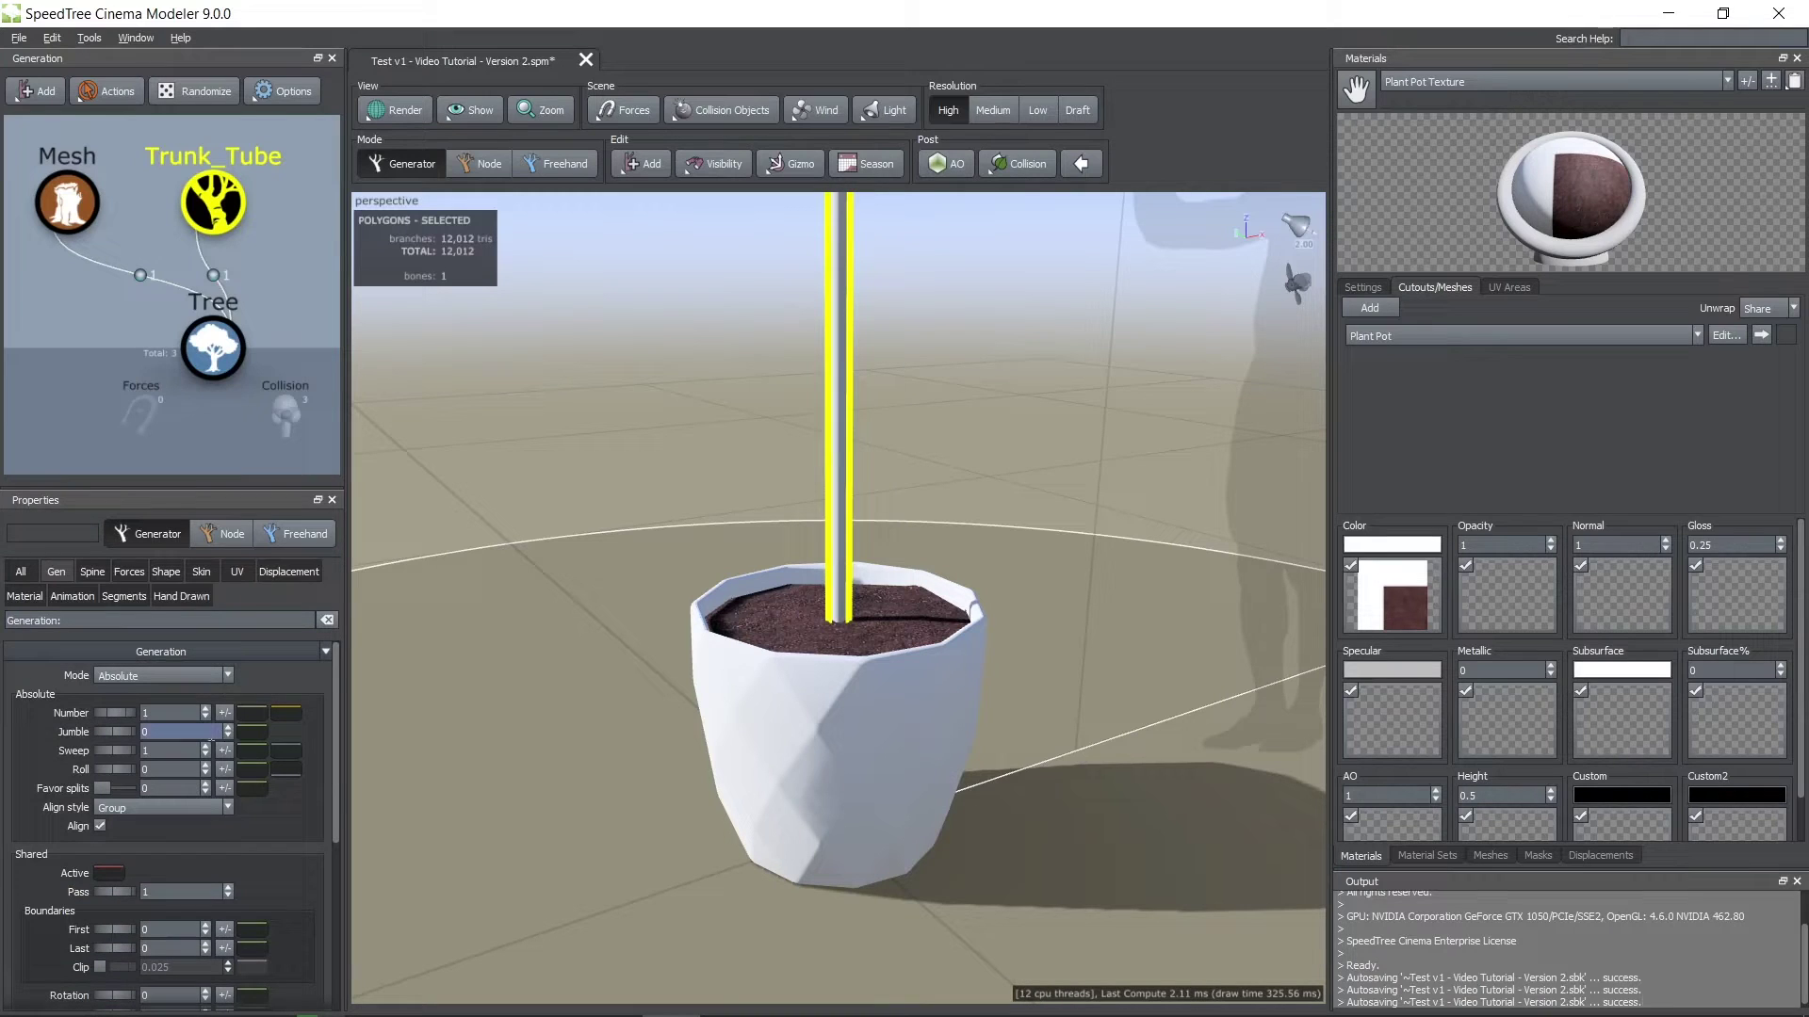
click(205, 708)
click(205, 708)
click(205, 709)
click(205, 709)
click(205, 708)
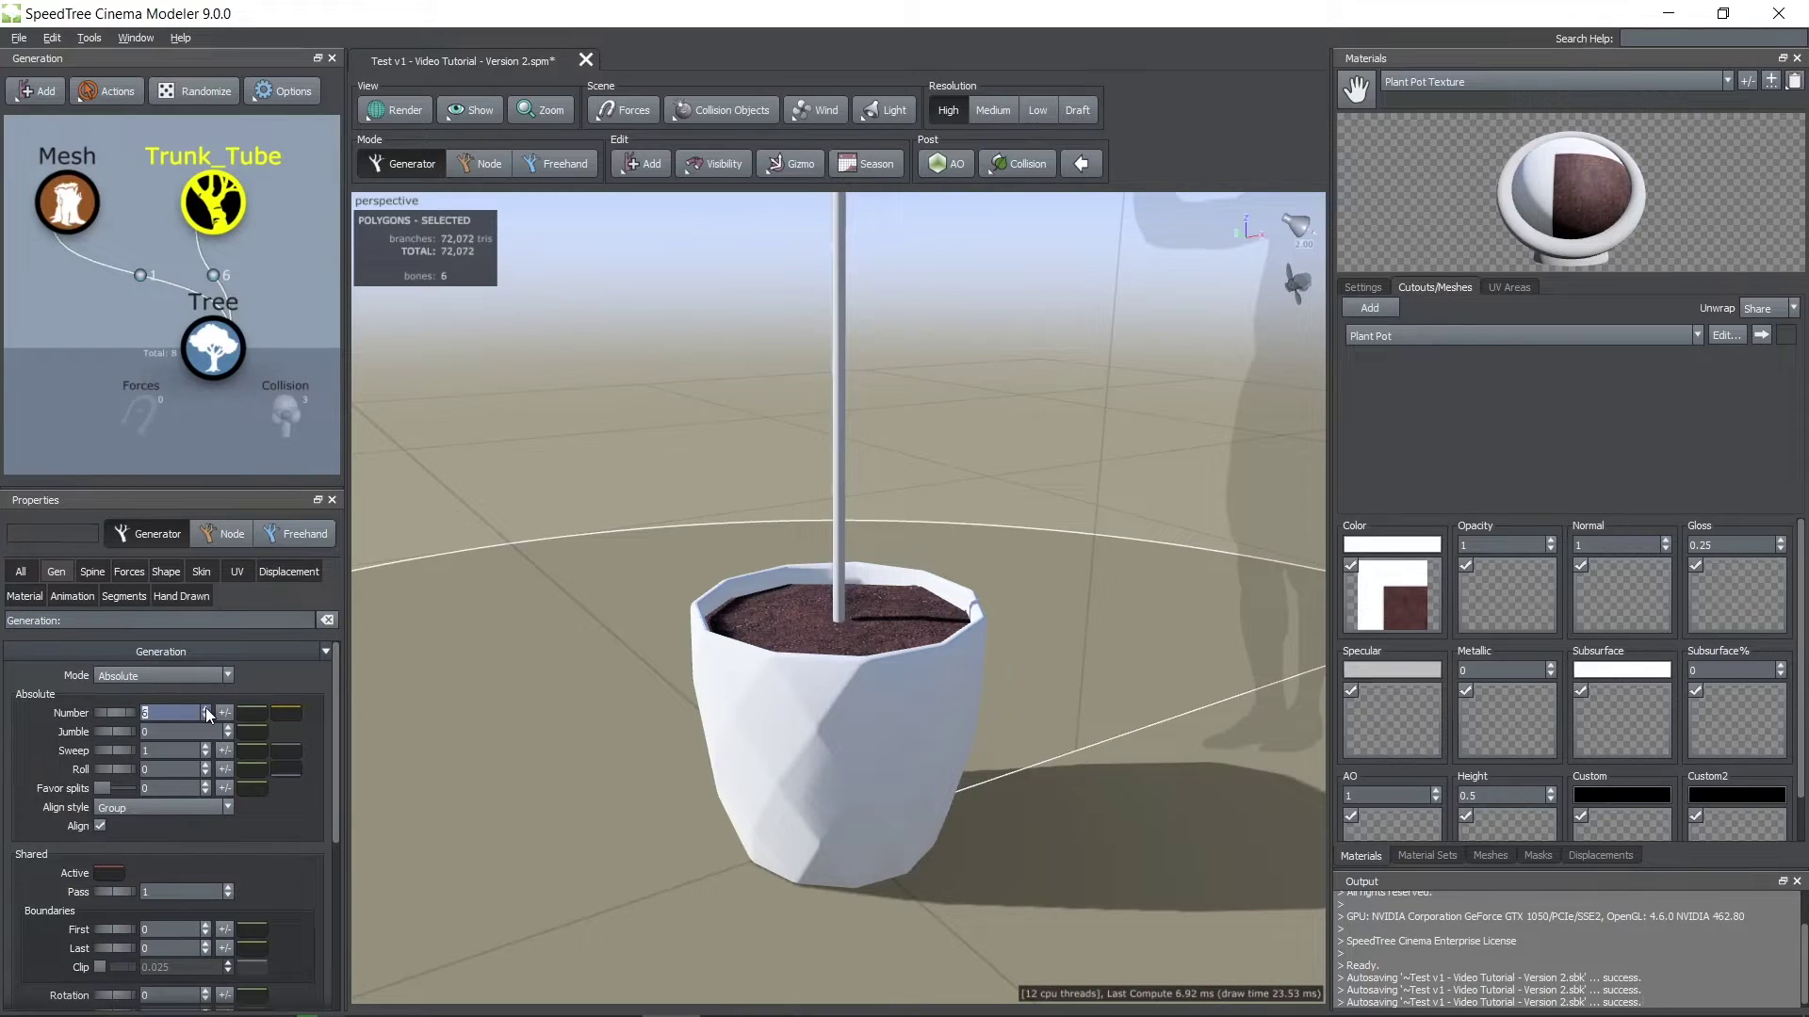
- Spread the trunks slightly around the pot's centre by setting their Last boundary to 0.03
scroll(111, 844, down, 3)
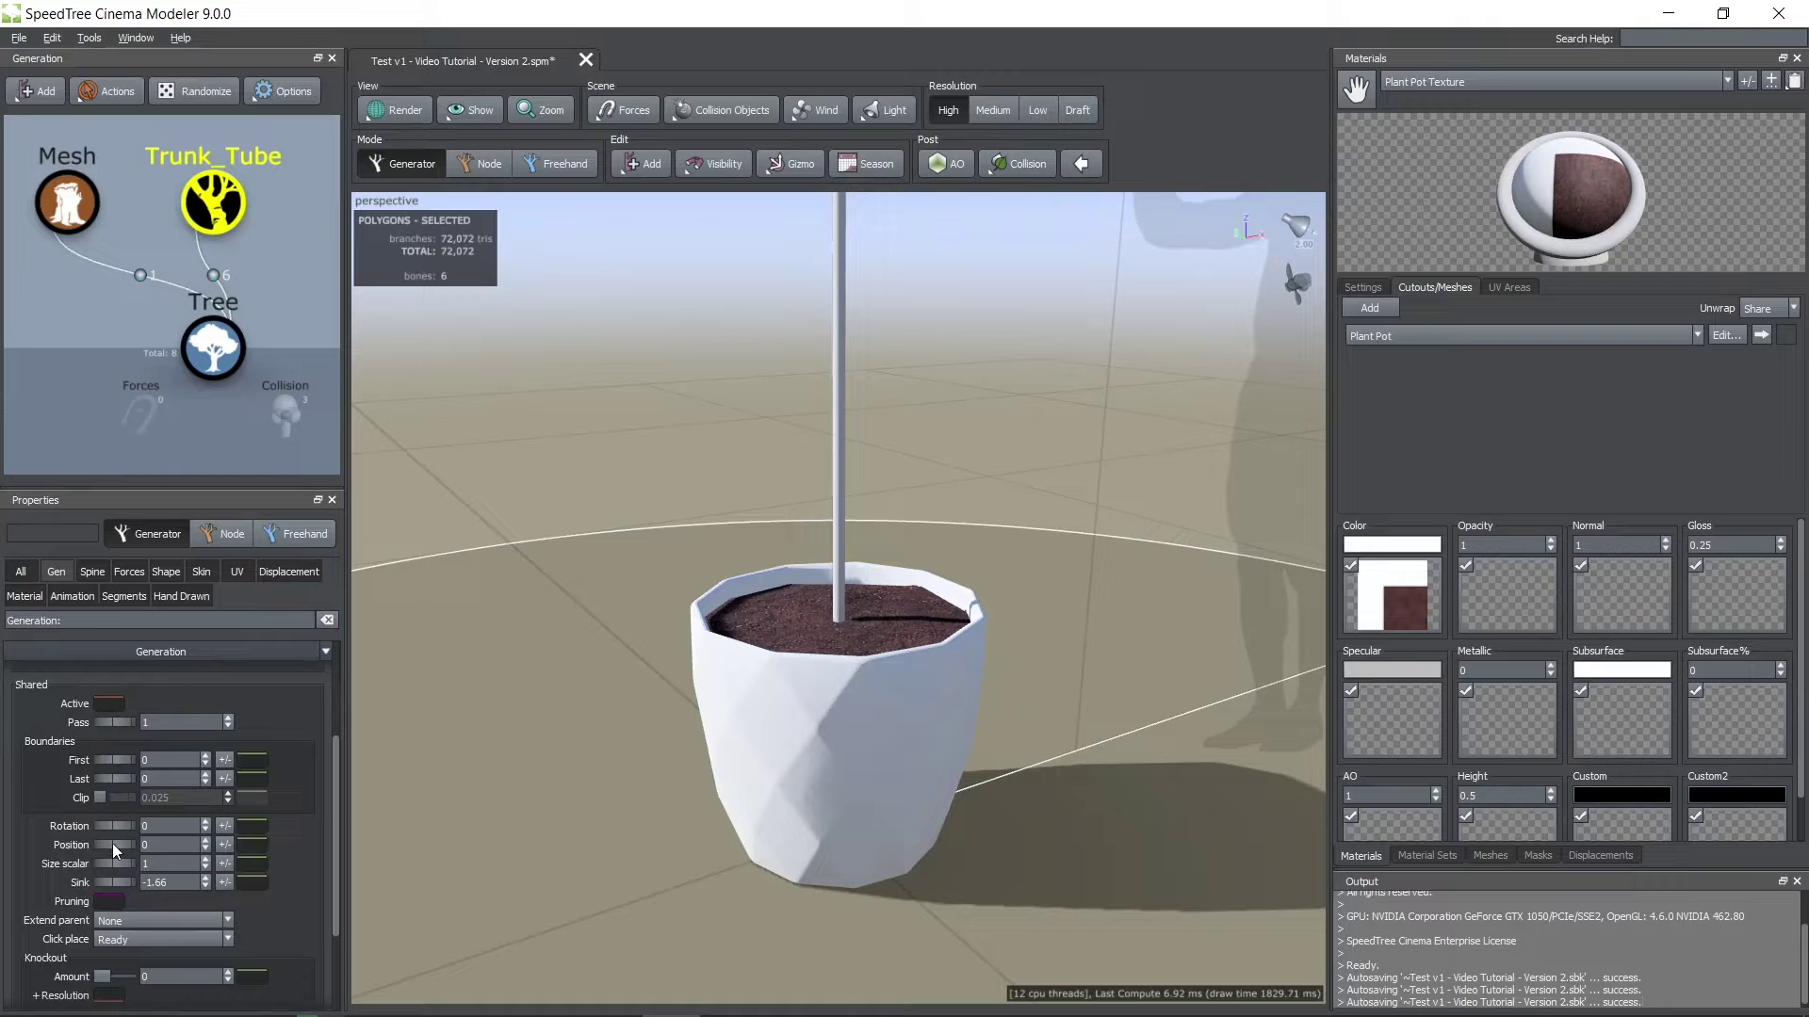
mouse_move(105, 779)
mouse_down()
mouse_move(143, 782)
mouse_move(117, 781)
mouse_up()
mouse_move(586, 678)
mouse_down()
mouse_move(601, 746)
mouse_move(625, 755)
mouse_move(619, 682)
mouse_up()
scroll(626, 755, down, 3)
click(149, 783)
text(0)
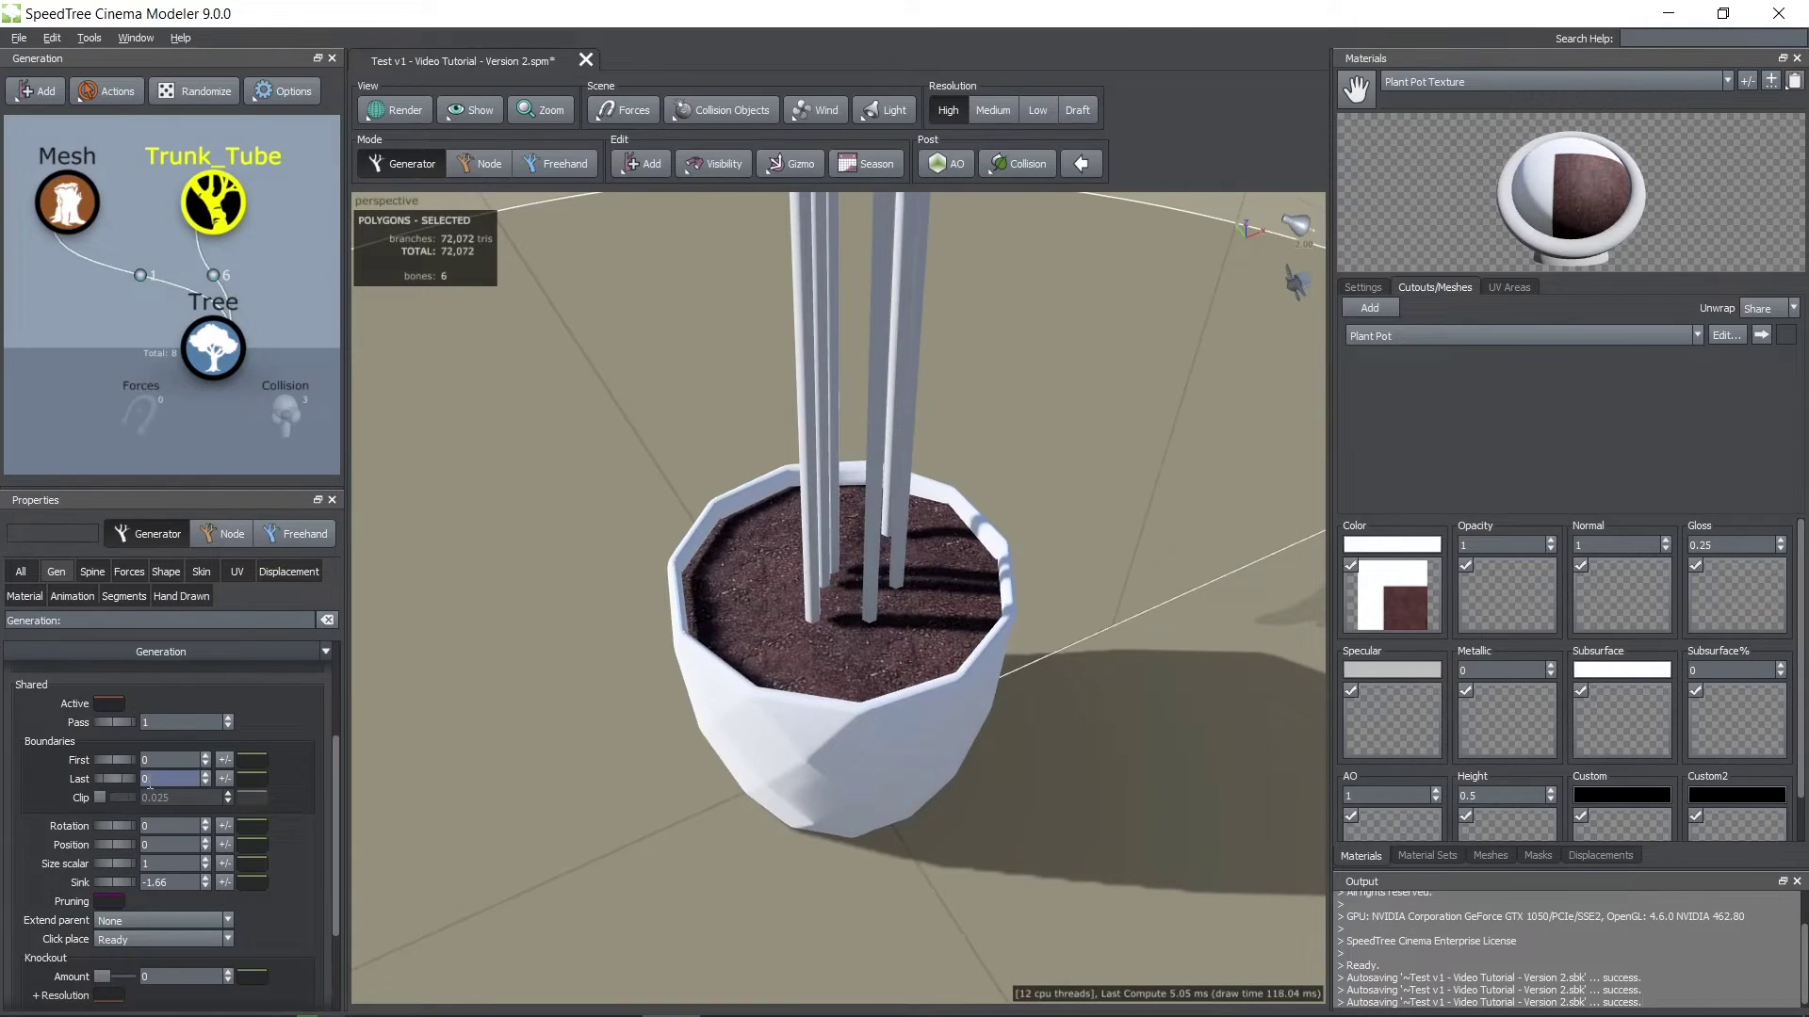
text(.03)
key(Return)
drag(748, 757, 765, 714)
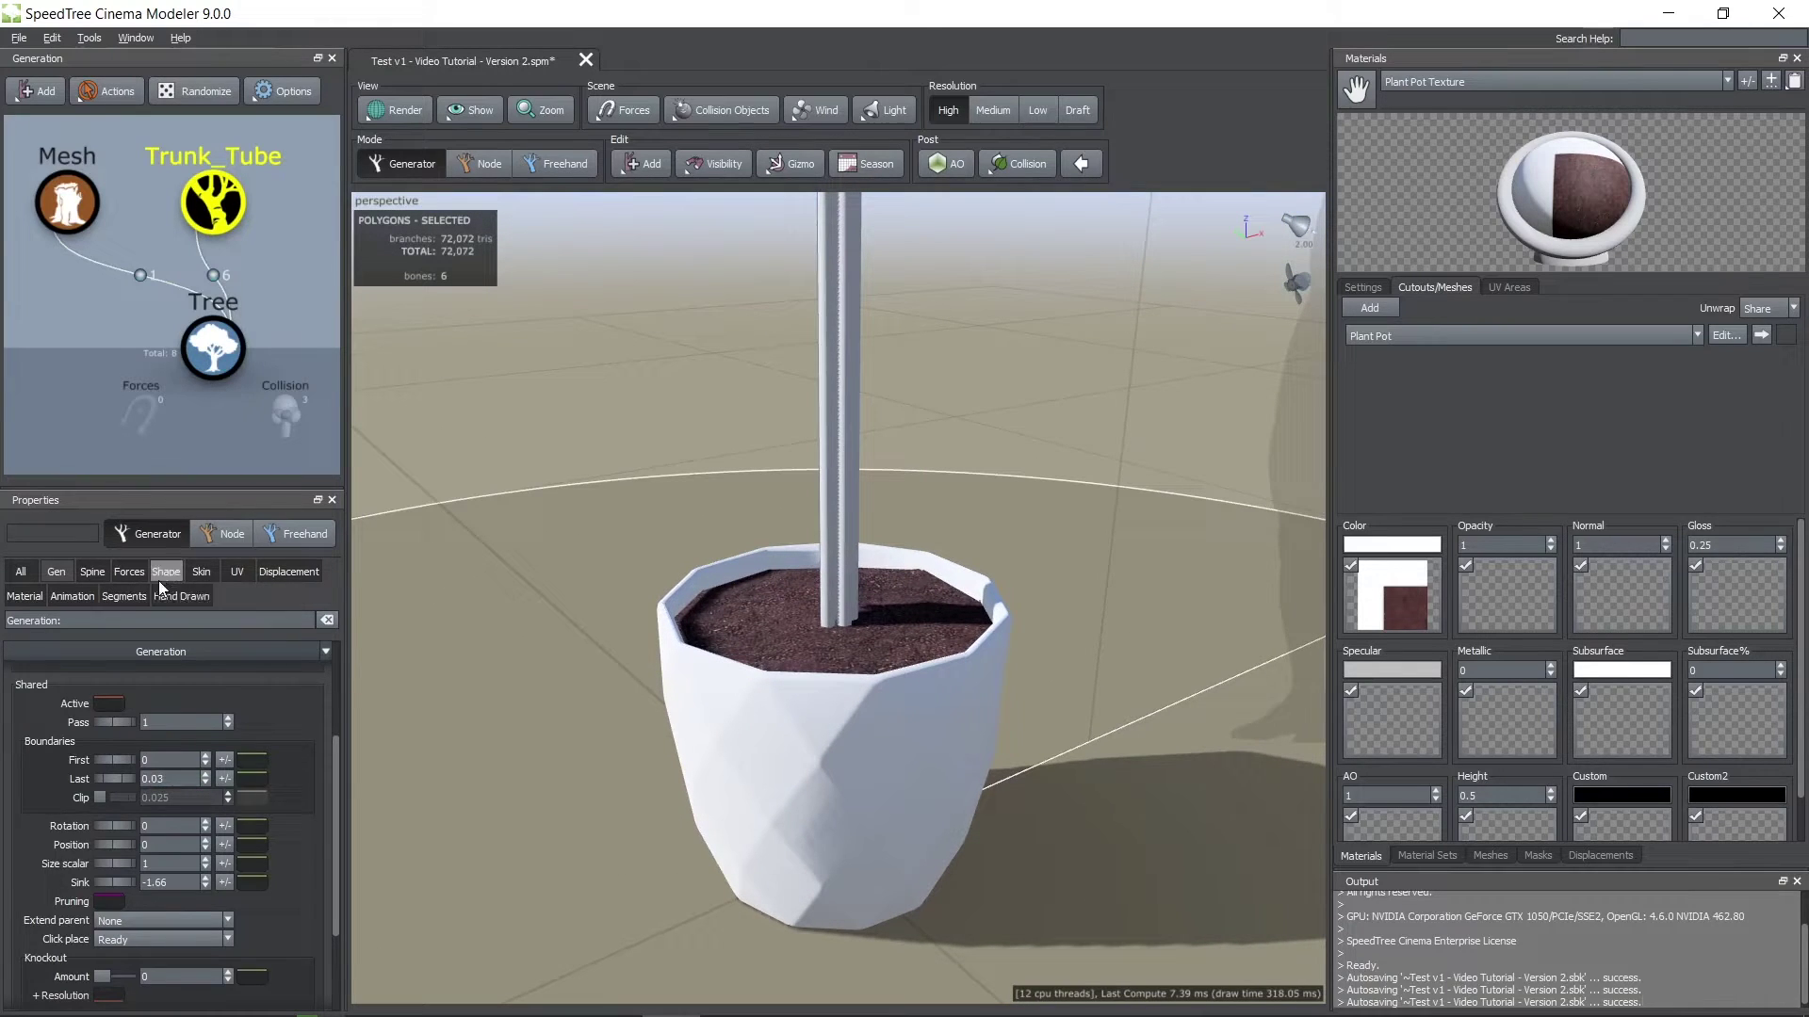
- Tilt the trunks outward by setting their spine start angle to 0.489 with a variance of about 0.02
click(199, 573)
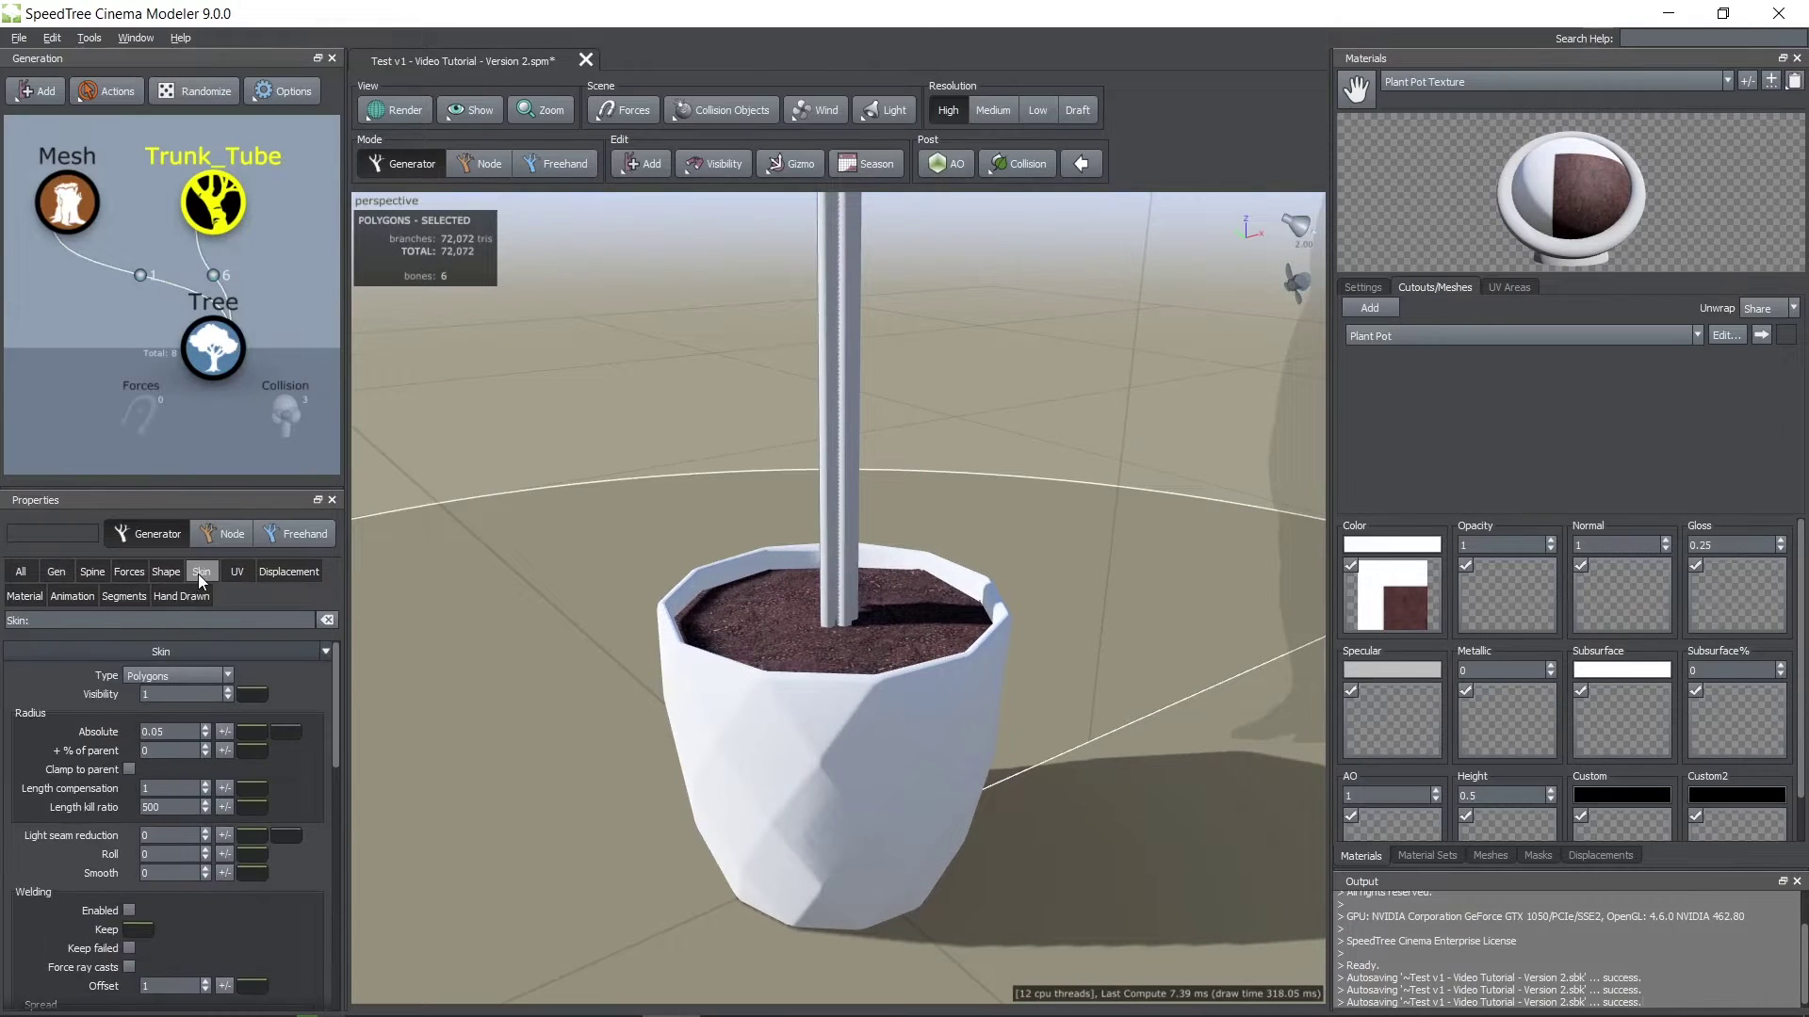
click(92, 571)
scroll(84, 753, down, 1)
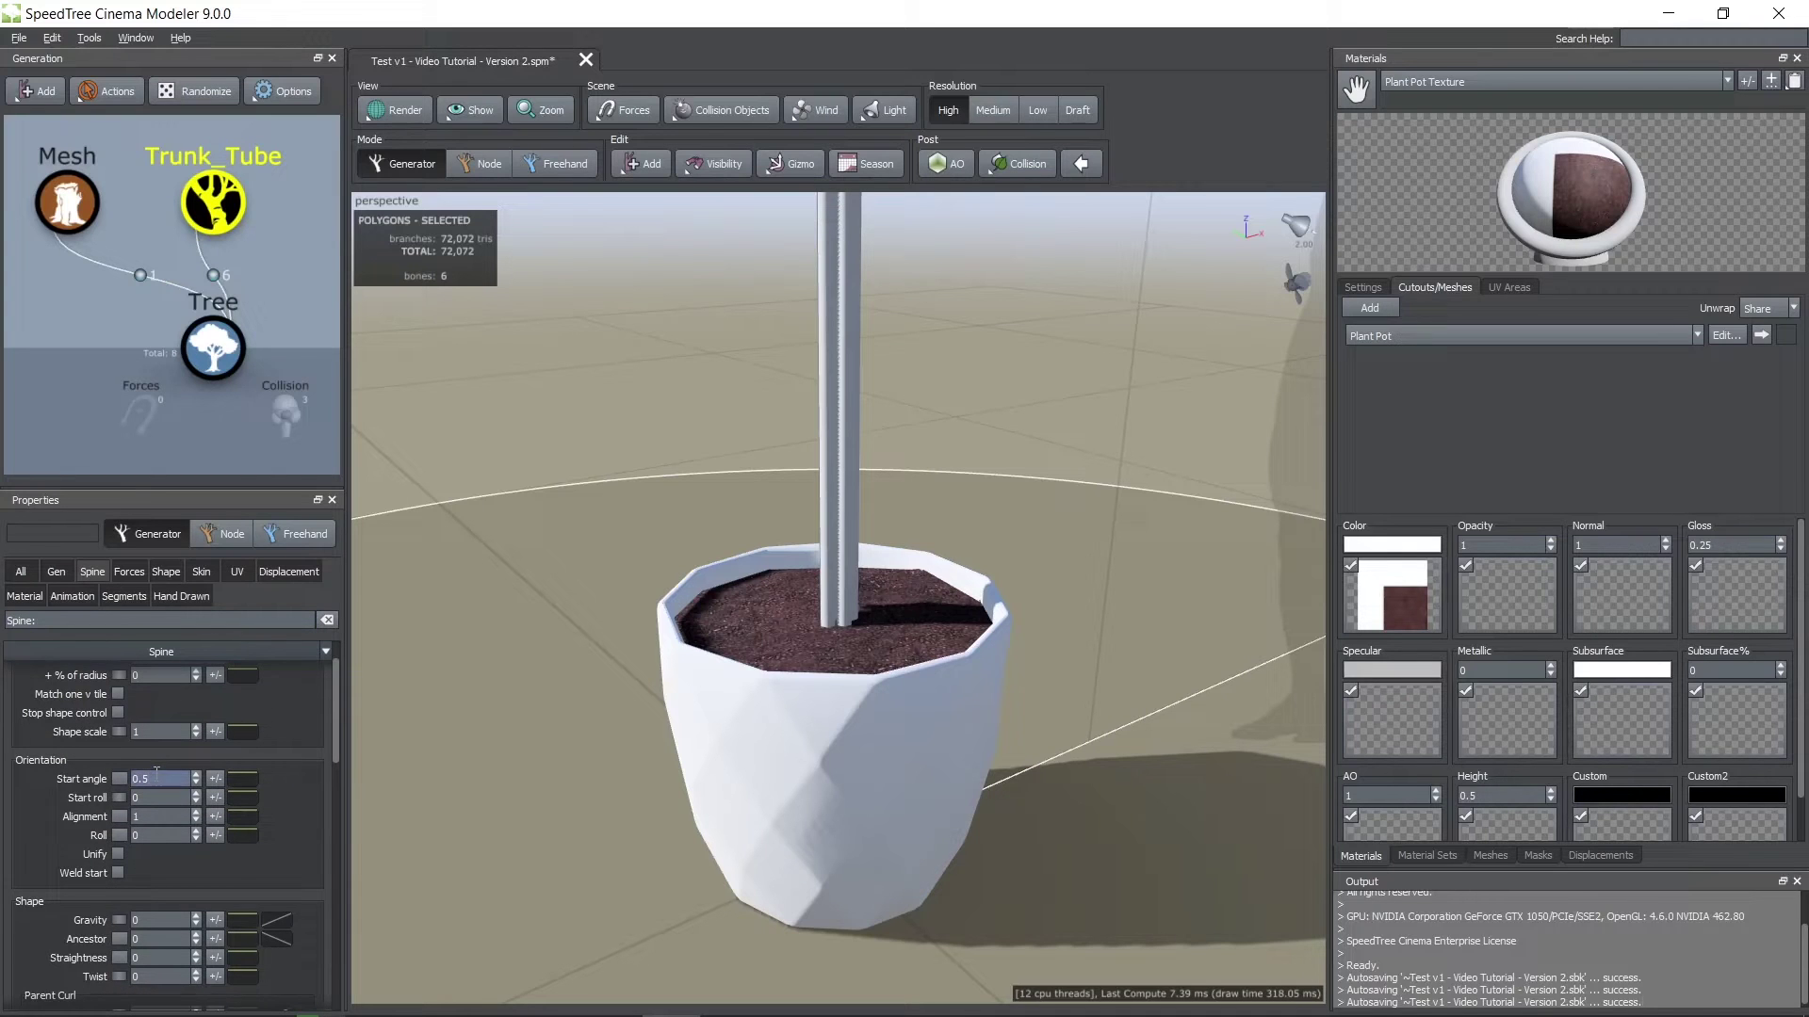
drag(195, 781, 197, 791)
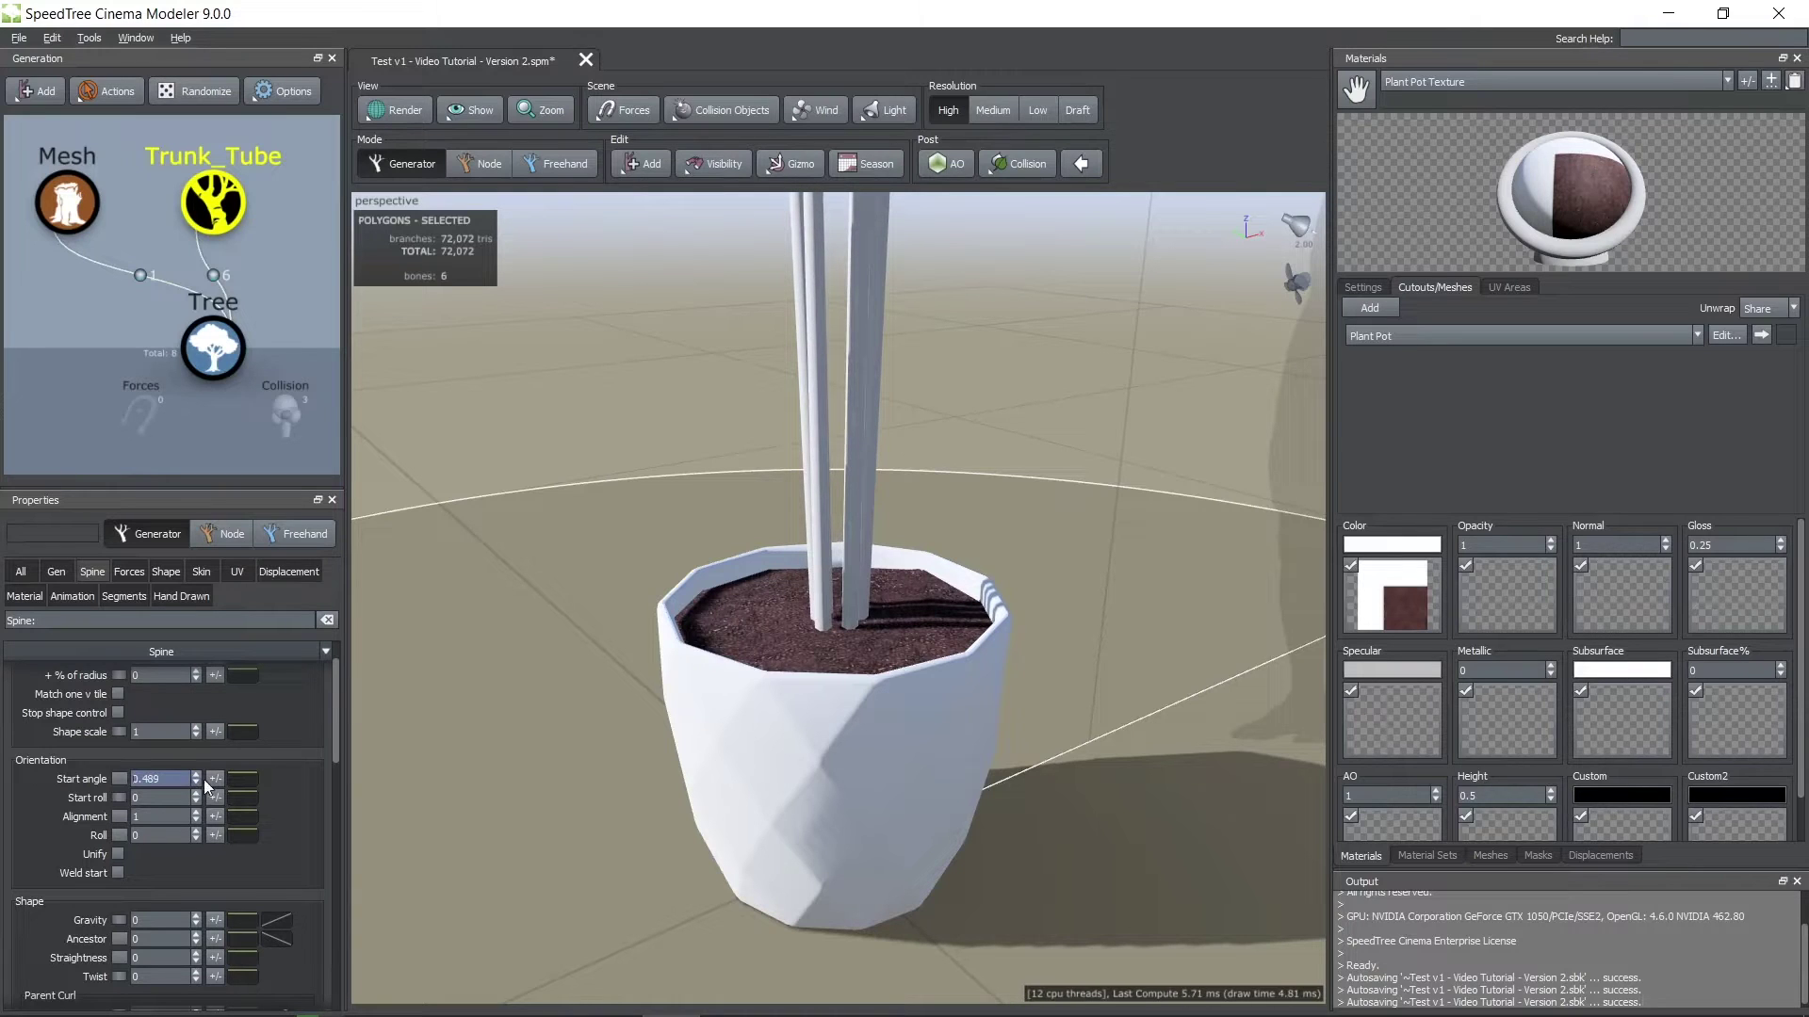
click(212, 781)
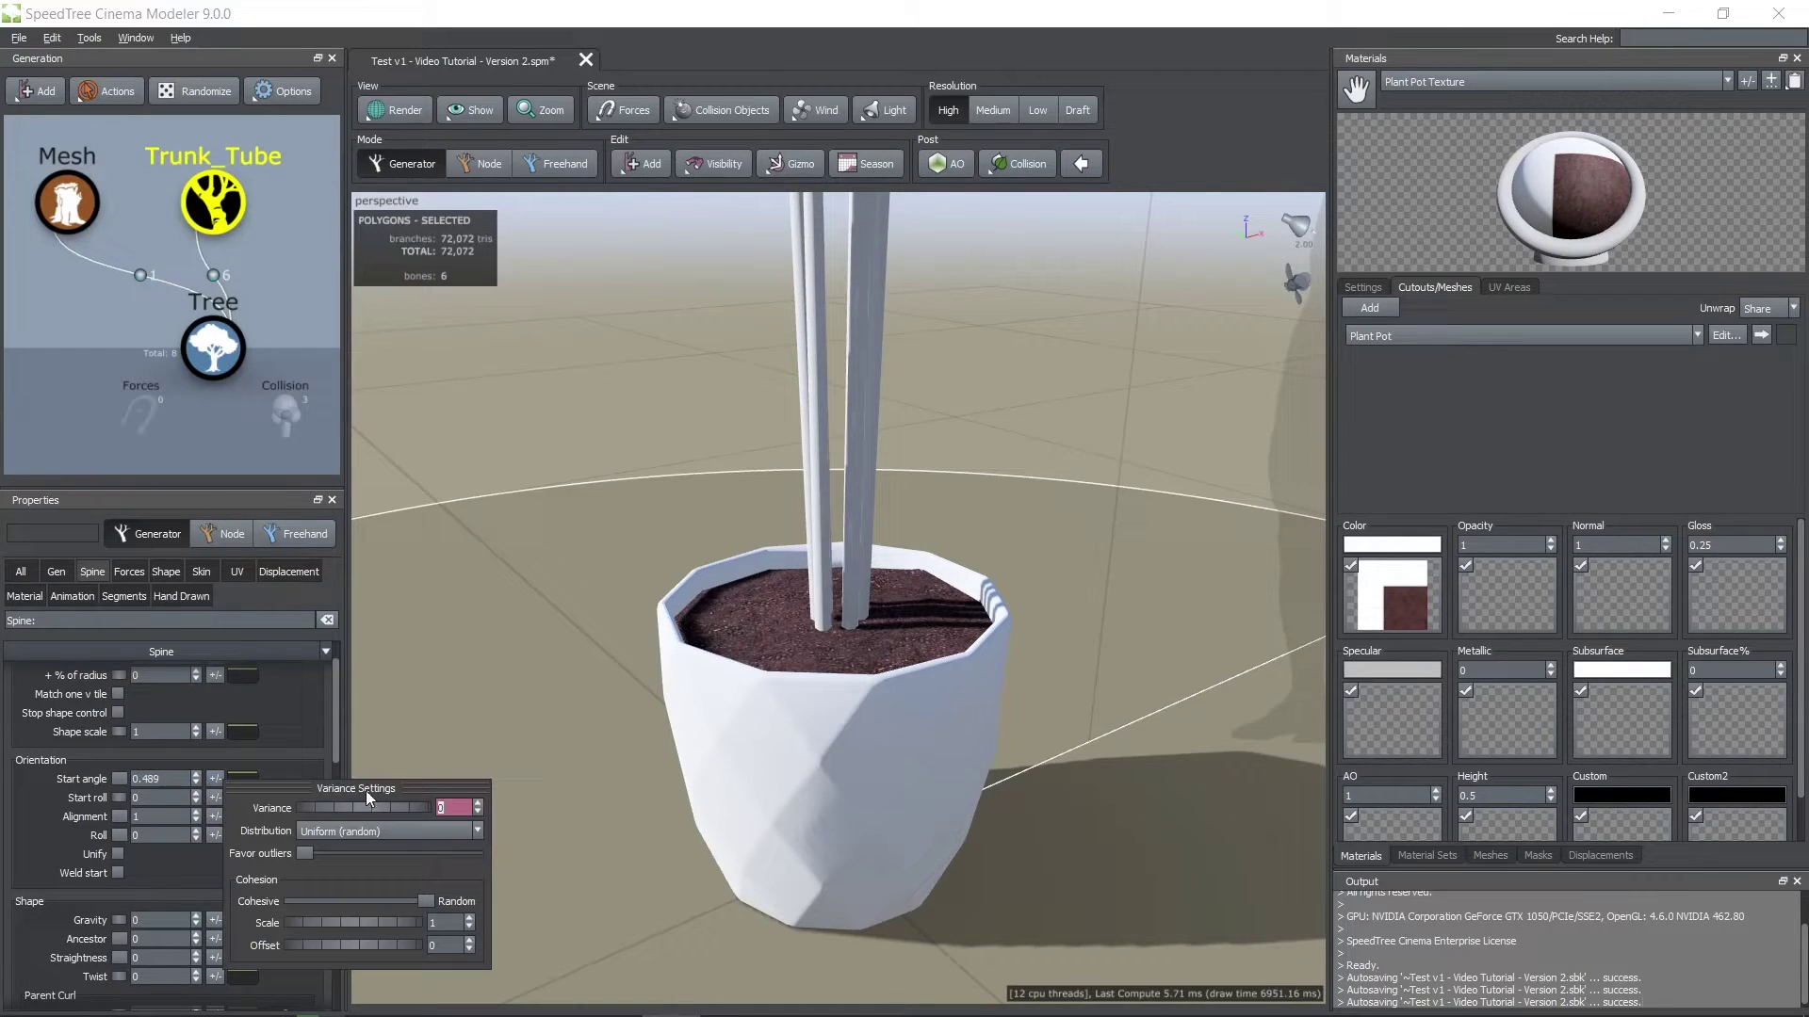
drag(366, 806, 394, 812)
drag(508, 714, 504, 714)
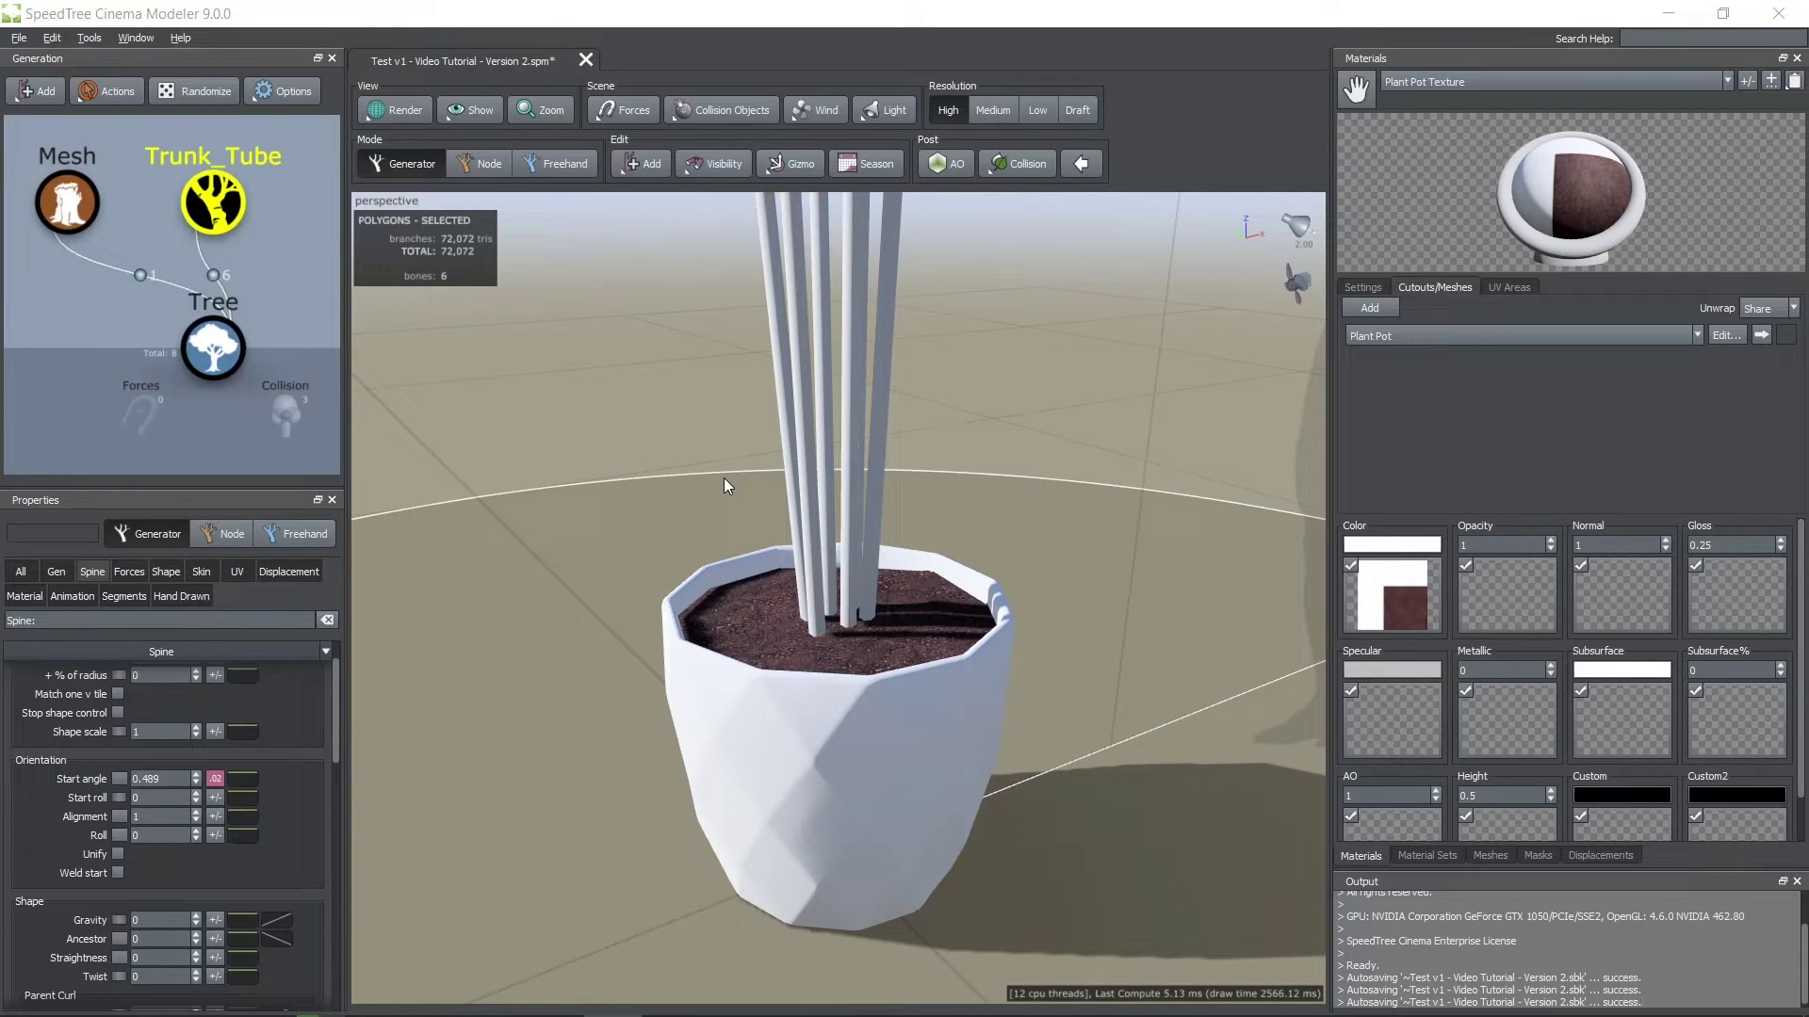
- Try an absolute spine length of 3 for the trunks with a length variance of about 0.327
scroll(70, 814, up, 1)
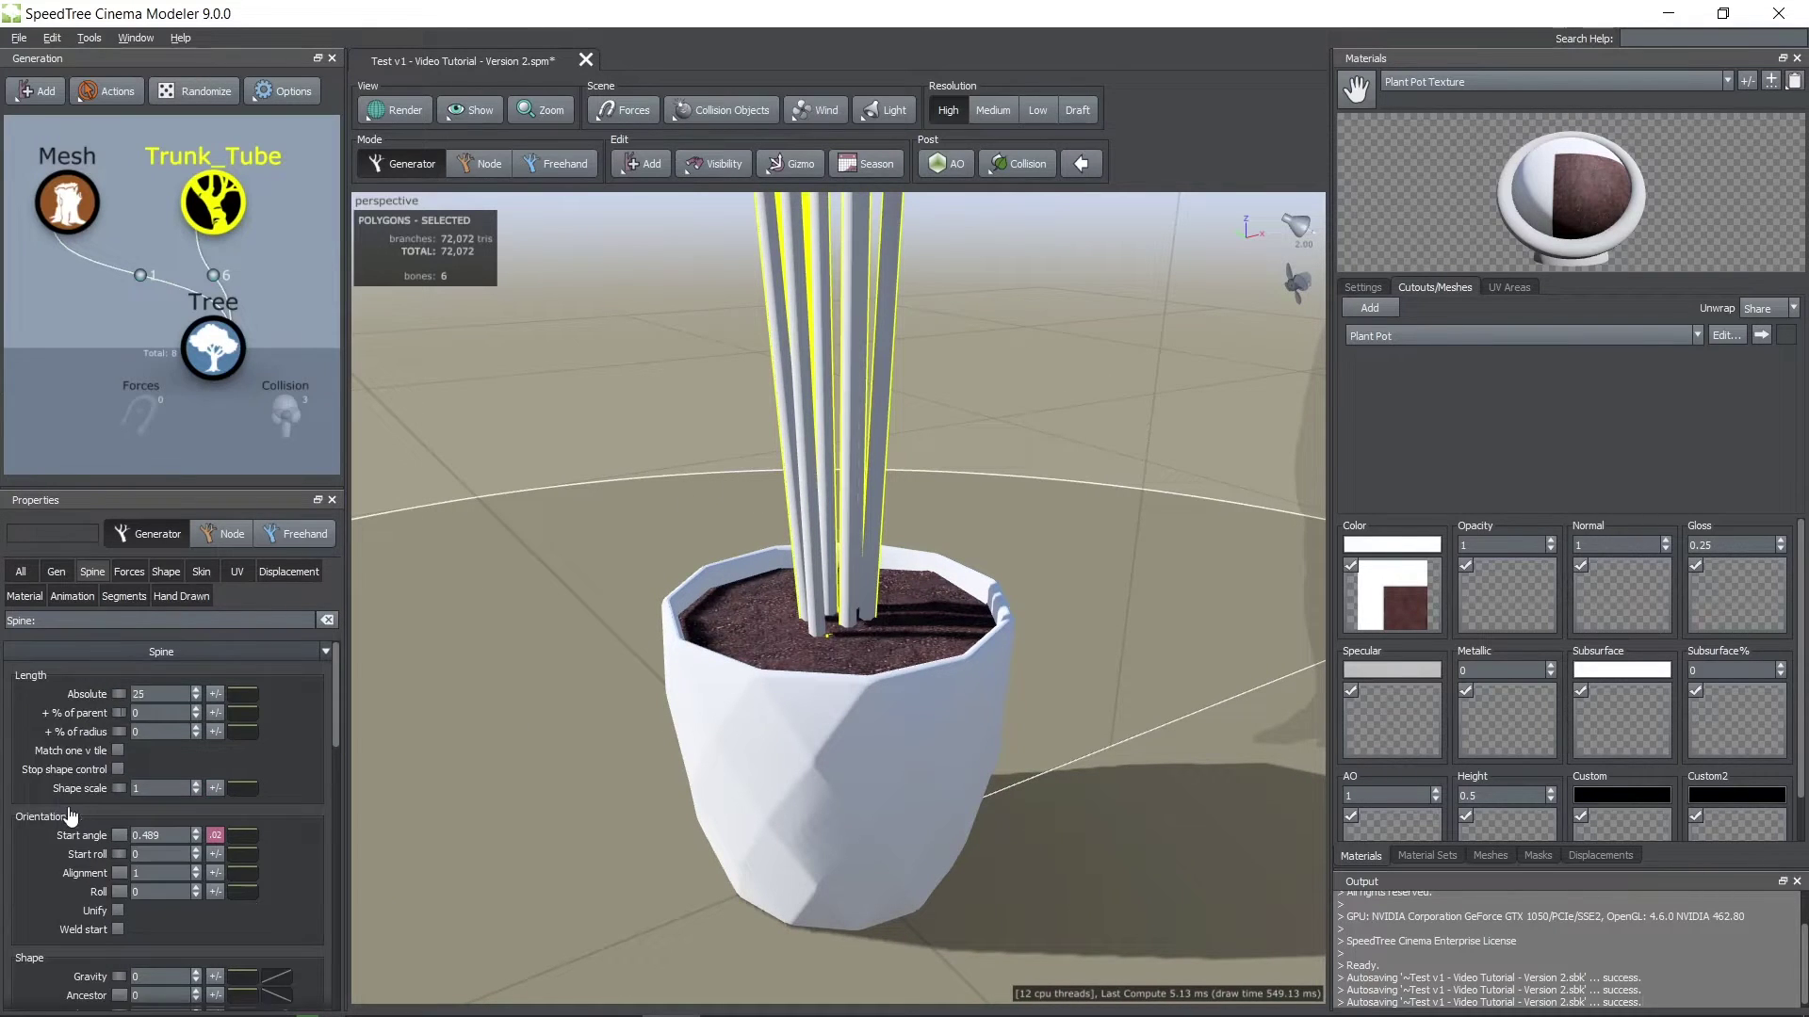
text(4)
key(Return)
scroll(392, 659, up, 1)
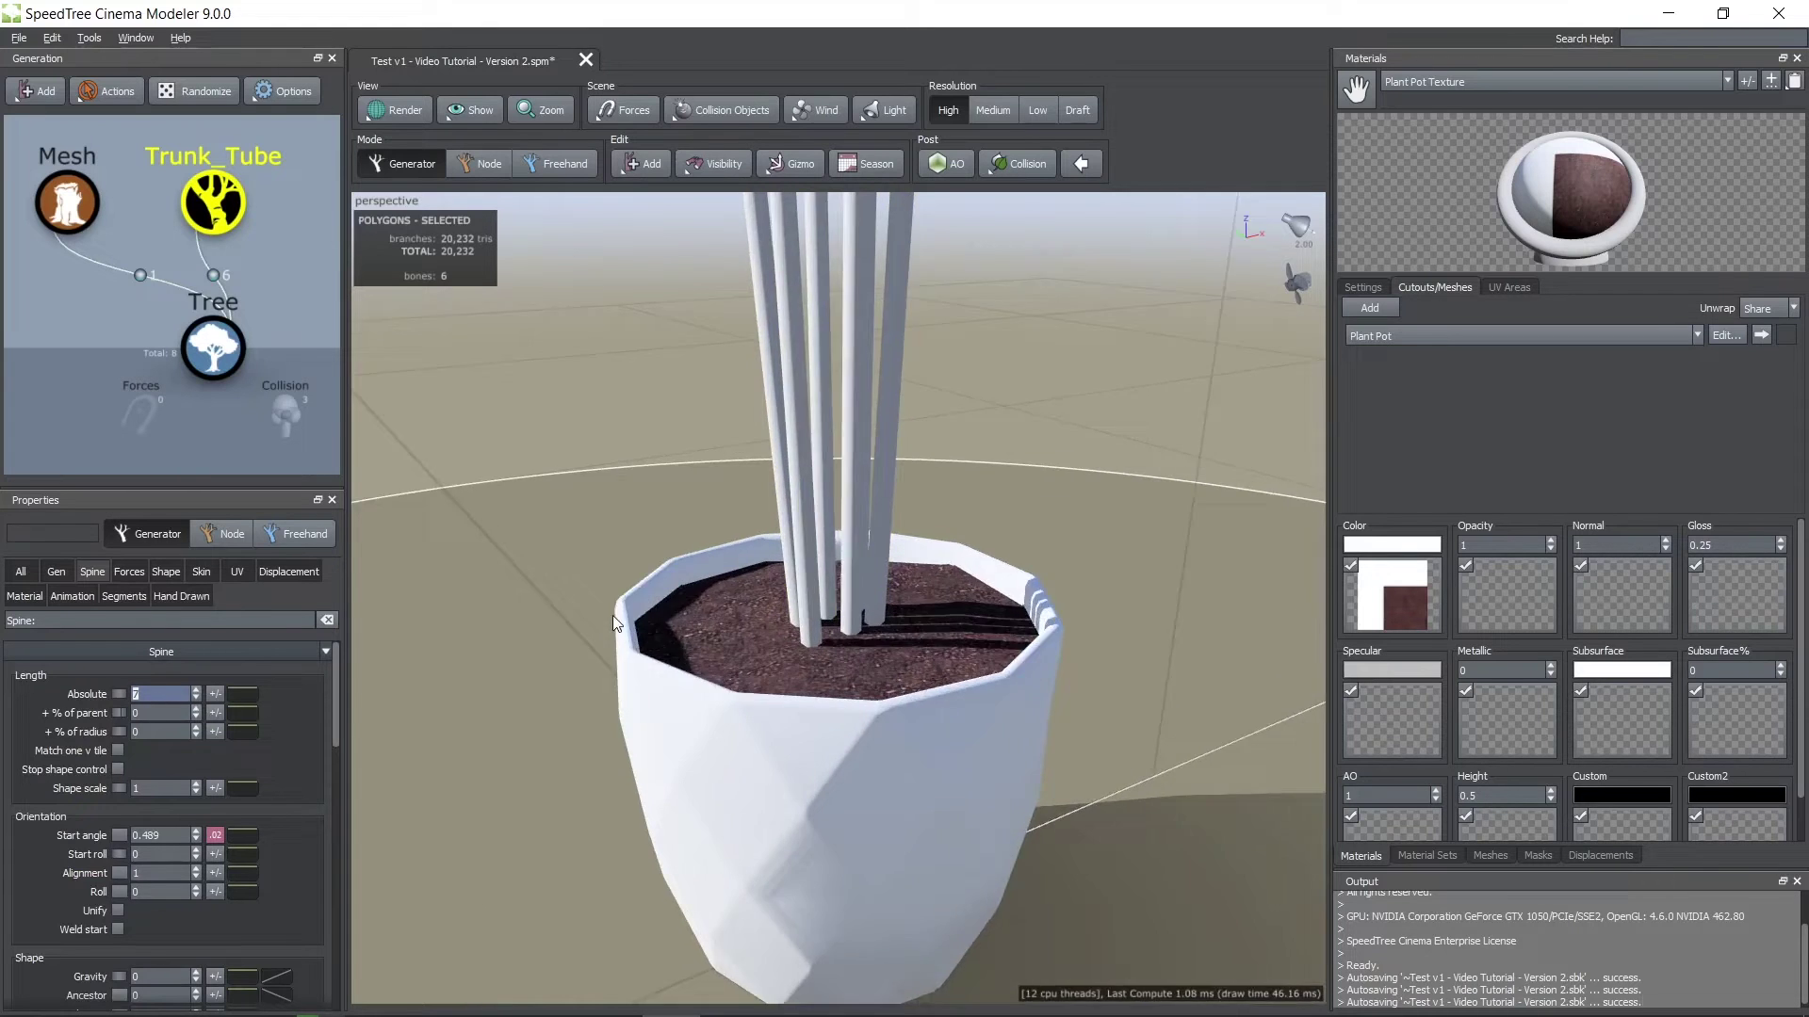
scroll(392, 658, down, 3)
scroll(409, 674, up, 1)
text(3)
key(Return)
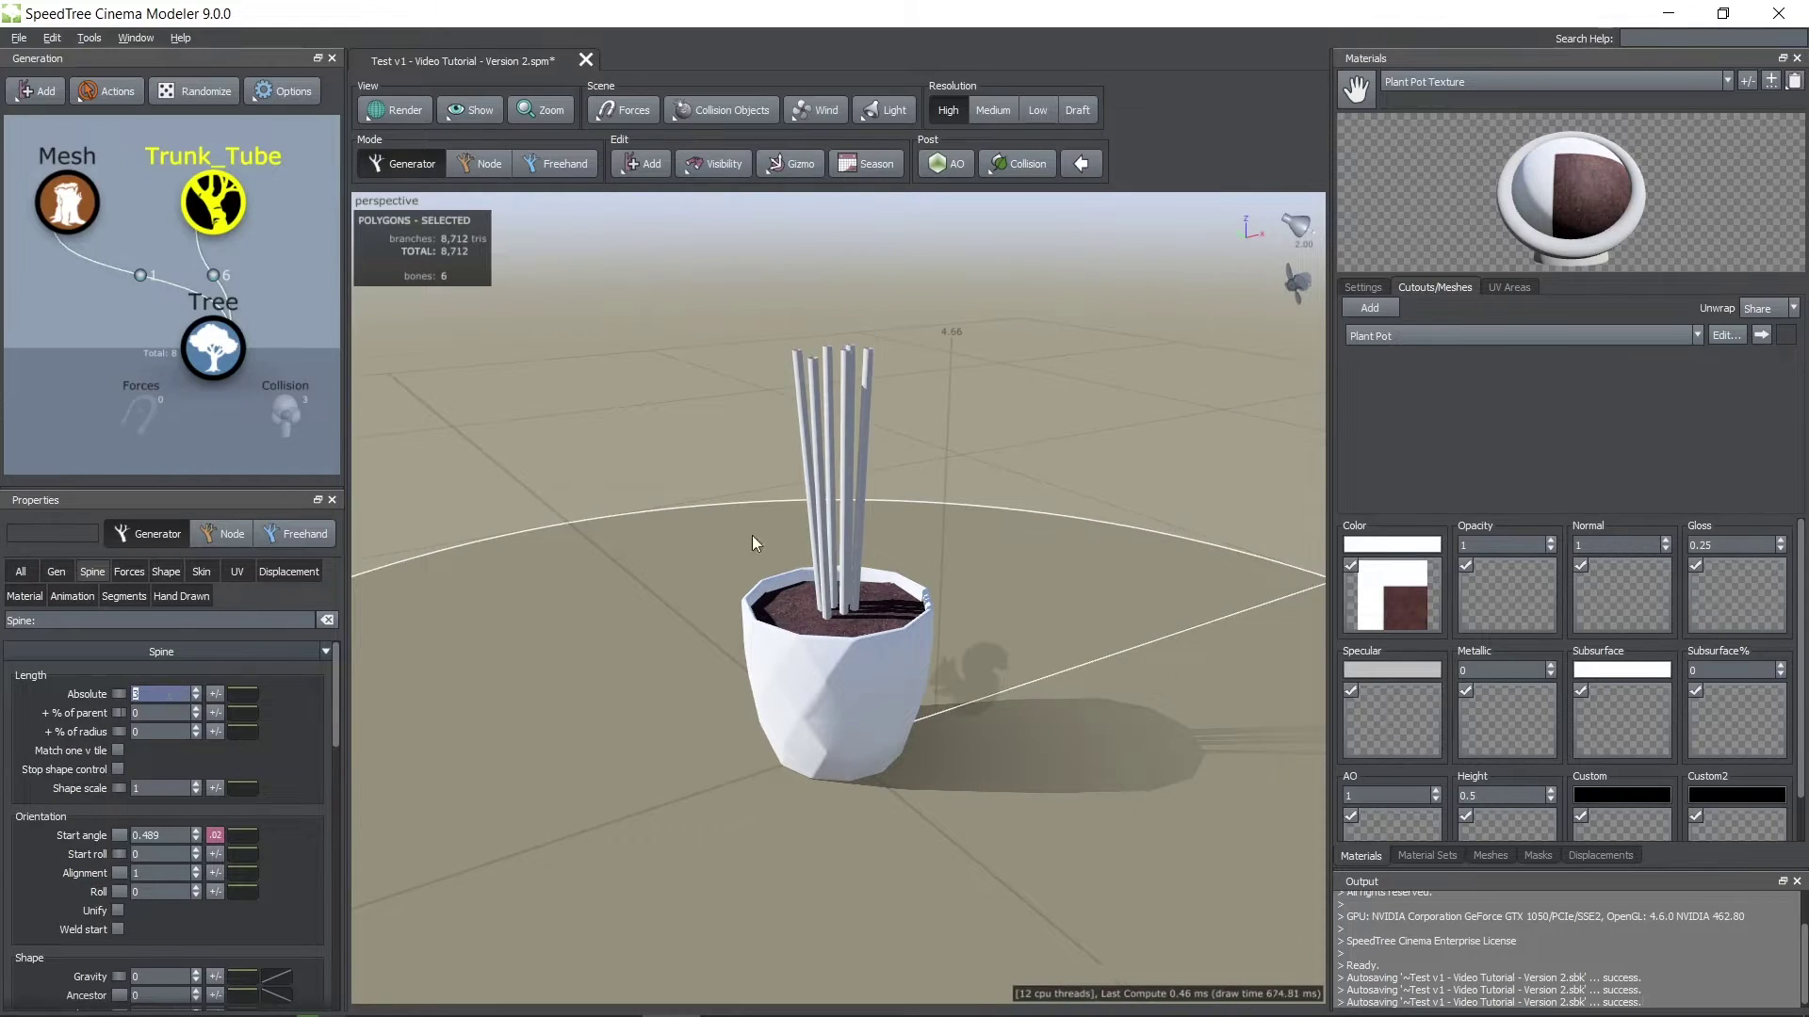
scroll(751, 537, up, 2)
click(219, 693)
drag(336, 722, 643, 759)
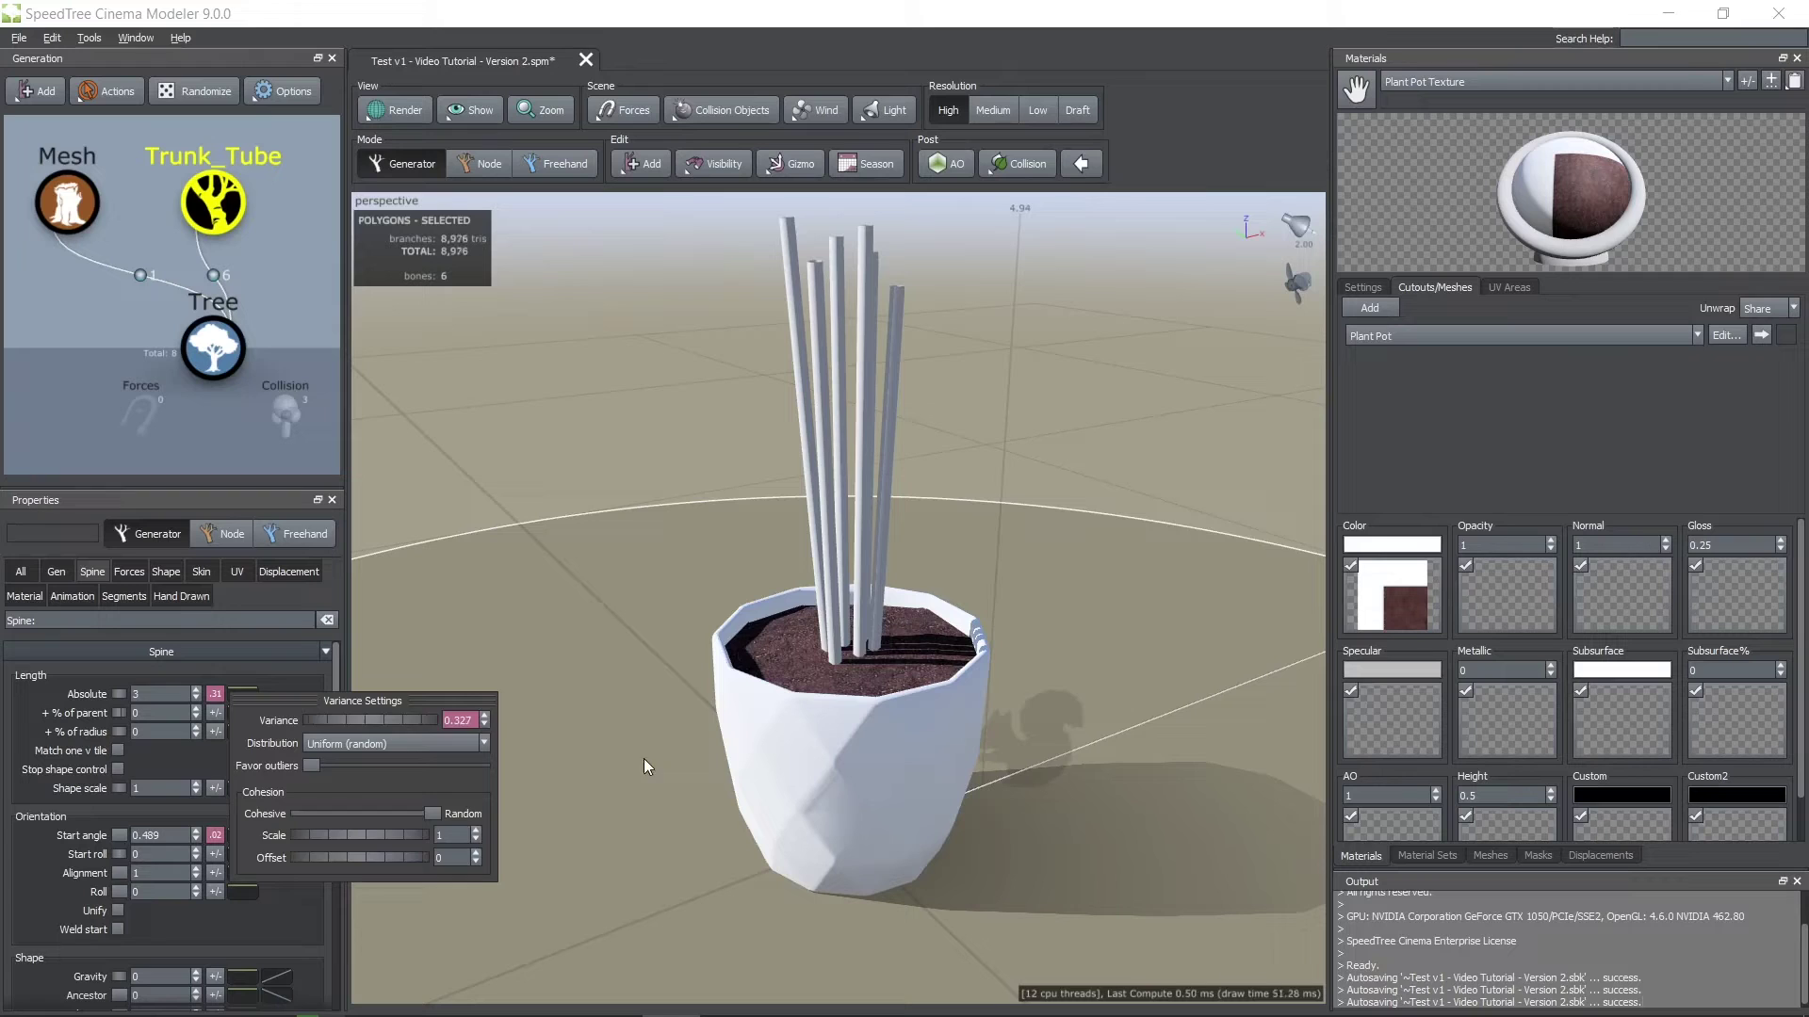
- Set the trunks' absolute spine length to 2 with a variance of about 0.44
double_click(162, 692)
text(2)
key(Return)
click(213, 699)
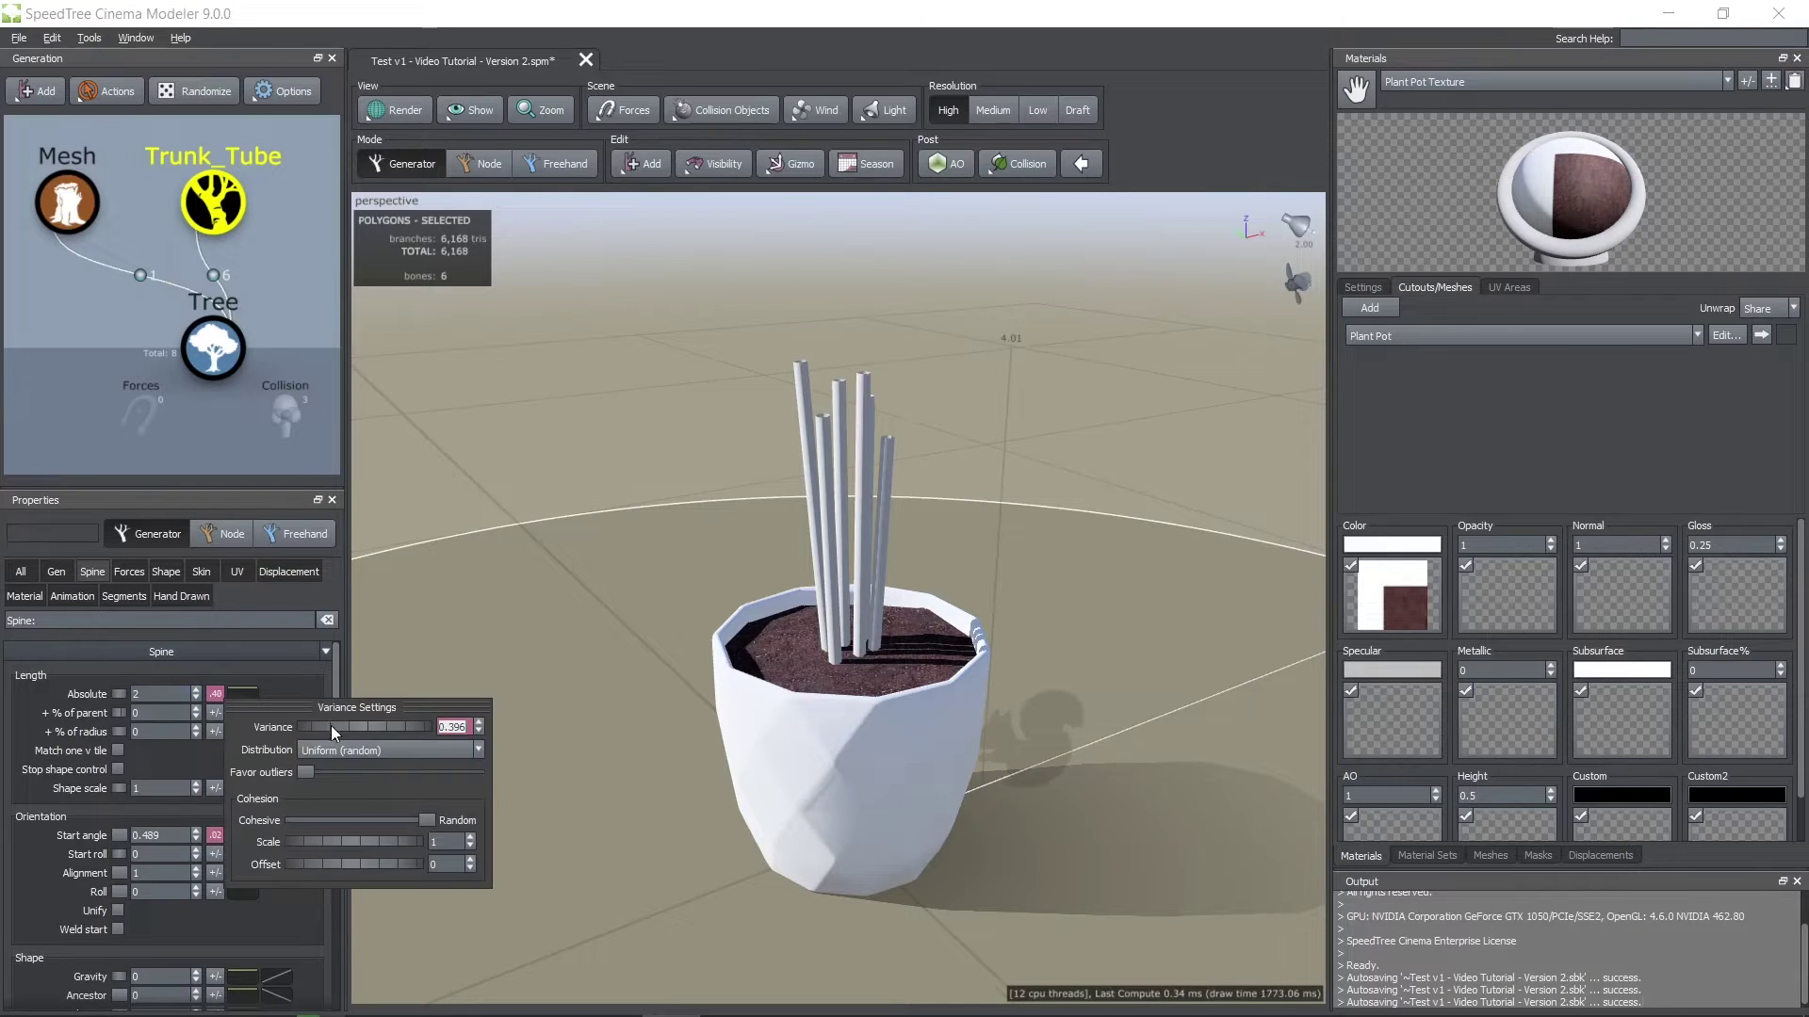
drag(332, 725, 596, 618)
scroll(596, 618, up, 1)
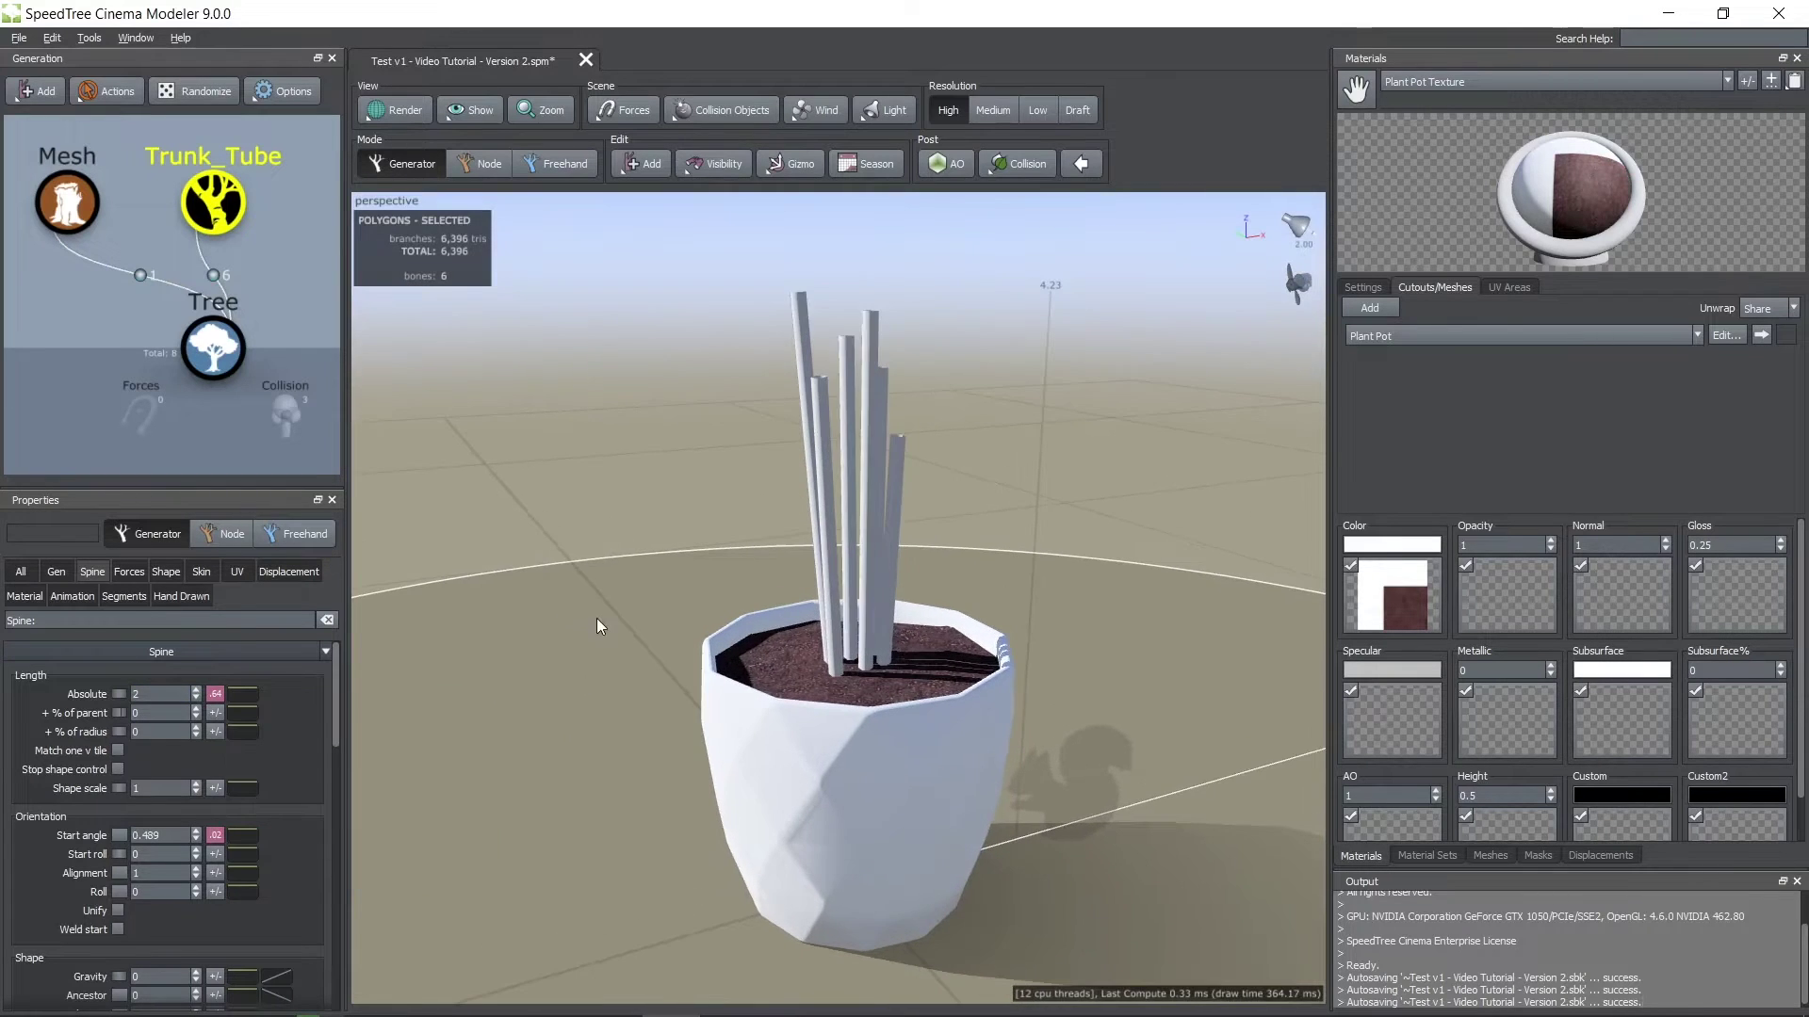
- Thin the trunks by setting their absolute skin radius to 0.03
click(160, 575)
click(204, 575)
double_click(179, 732)
text(0.03)
key(Return)
click(188, 732)
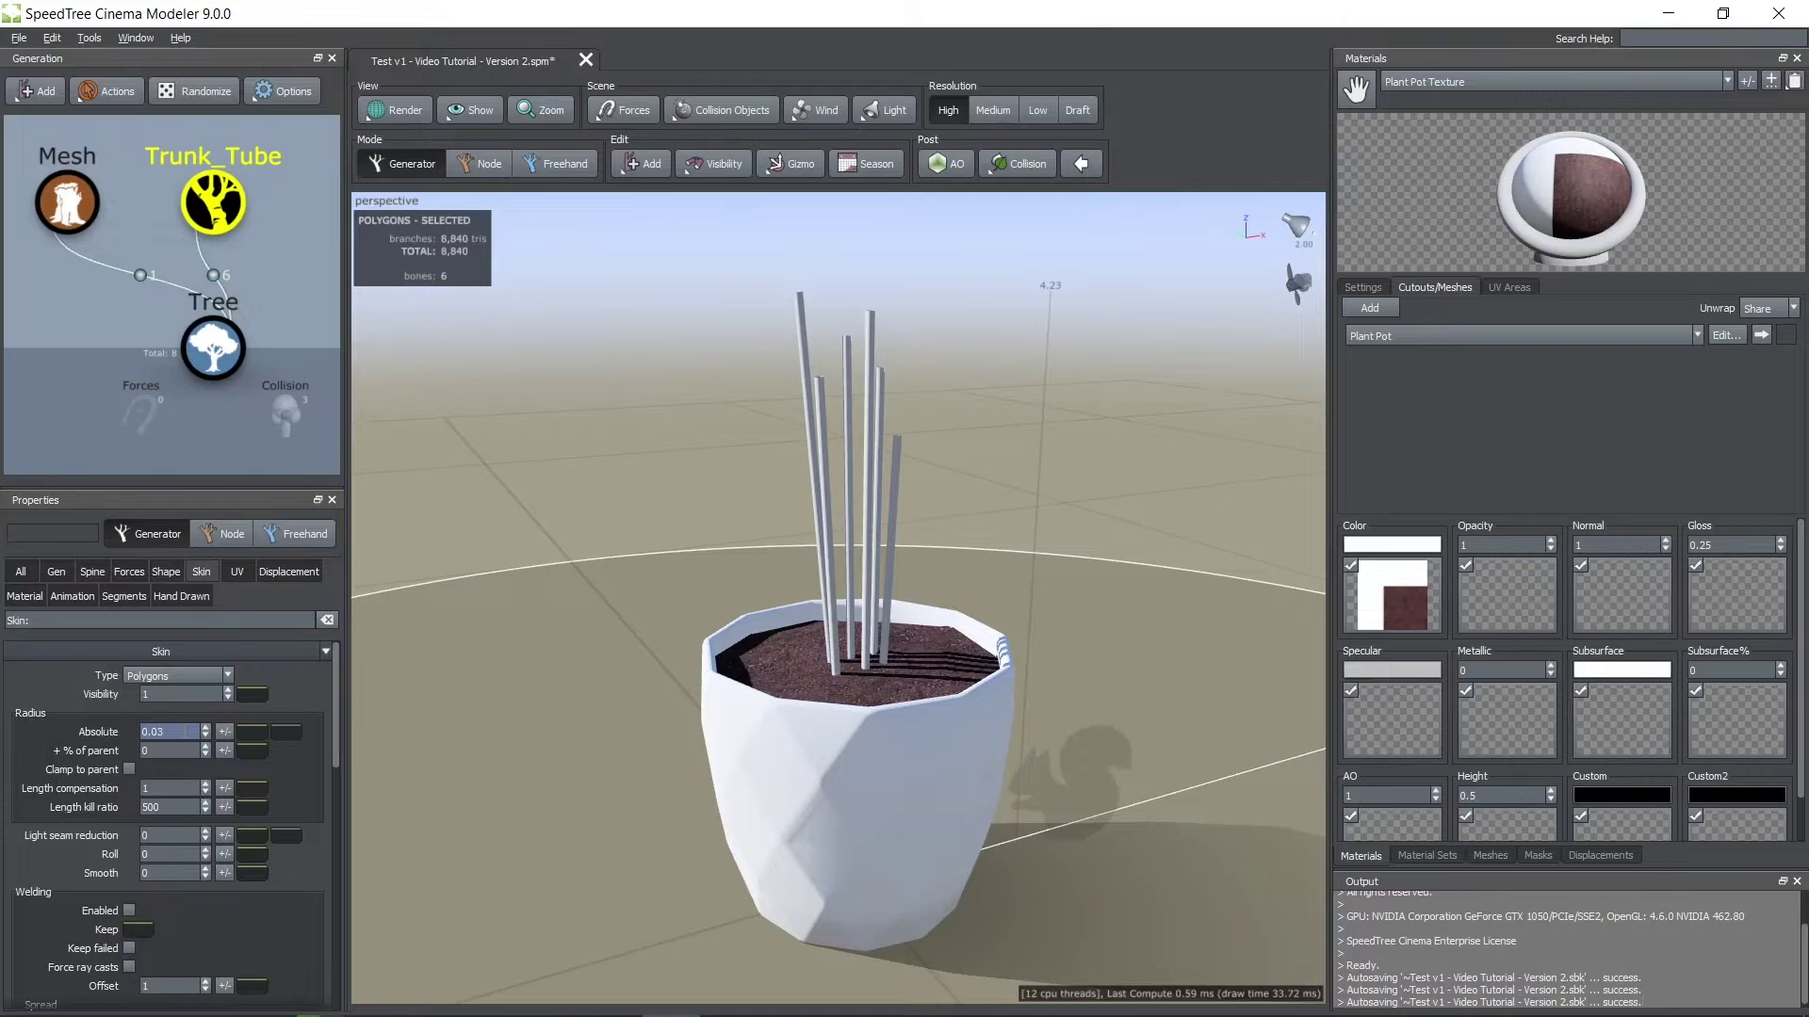
drag(446, 571, 480, 586)
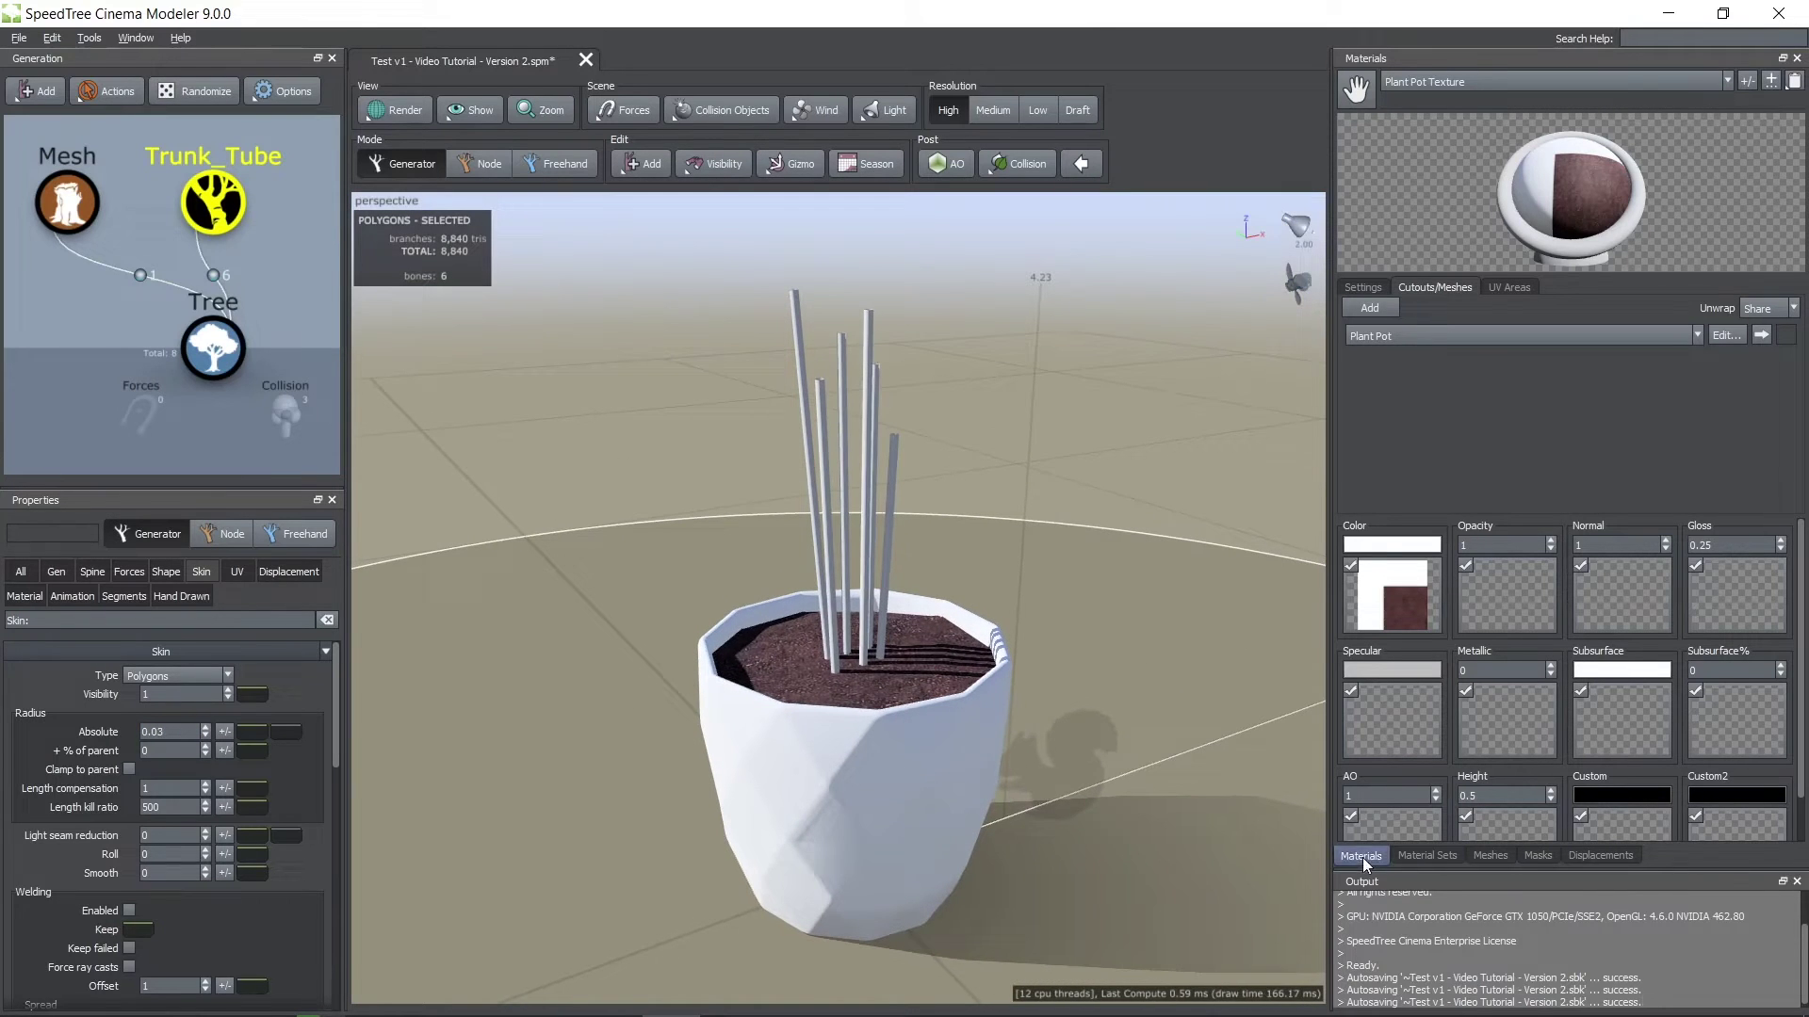
- Add a Stem material with the green stem colour texture and apply it to the trunks
click(1767, 83)
drag(1355, 91, 868, 373)
scroll(867, 373, up, 2)
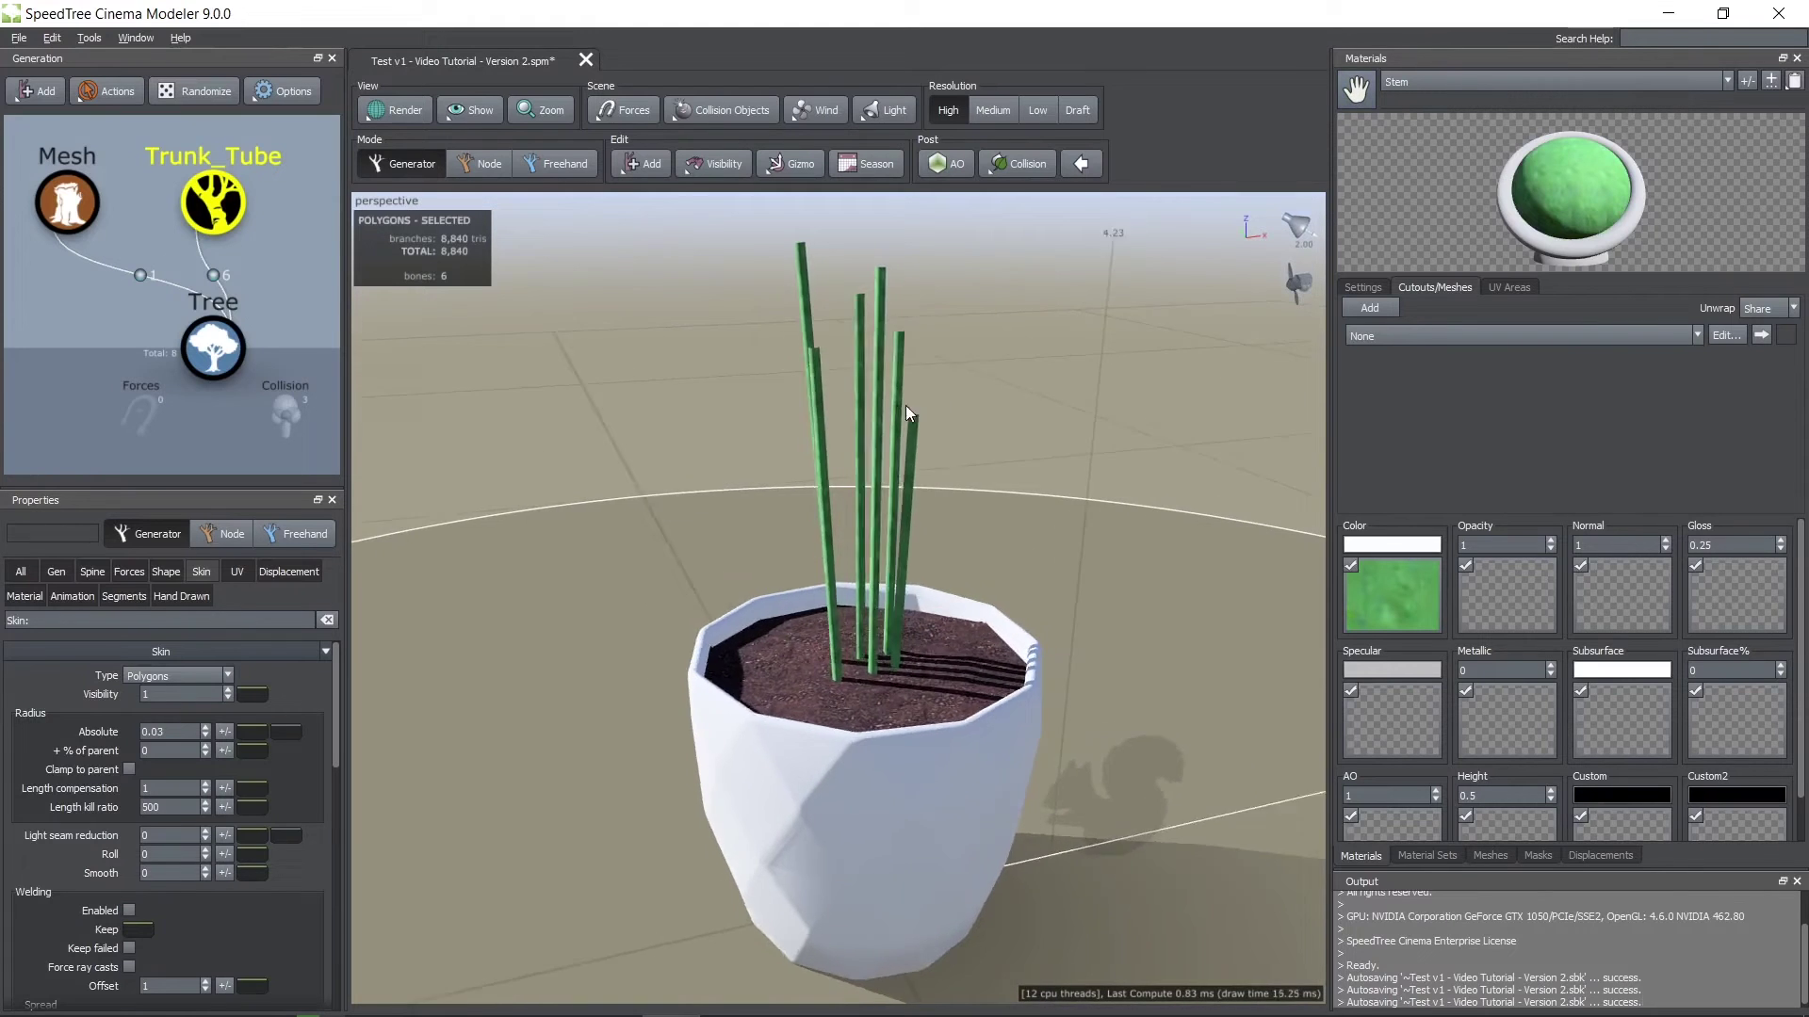
- Bend the stems outward by setting their spine gravity to 0.057 with a variance of about 0.05
click(674, 552)
click(809, 509)
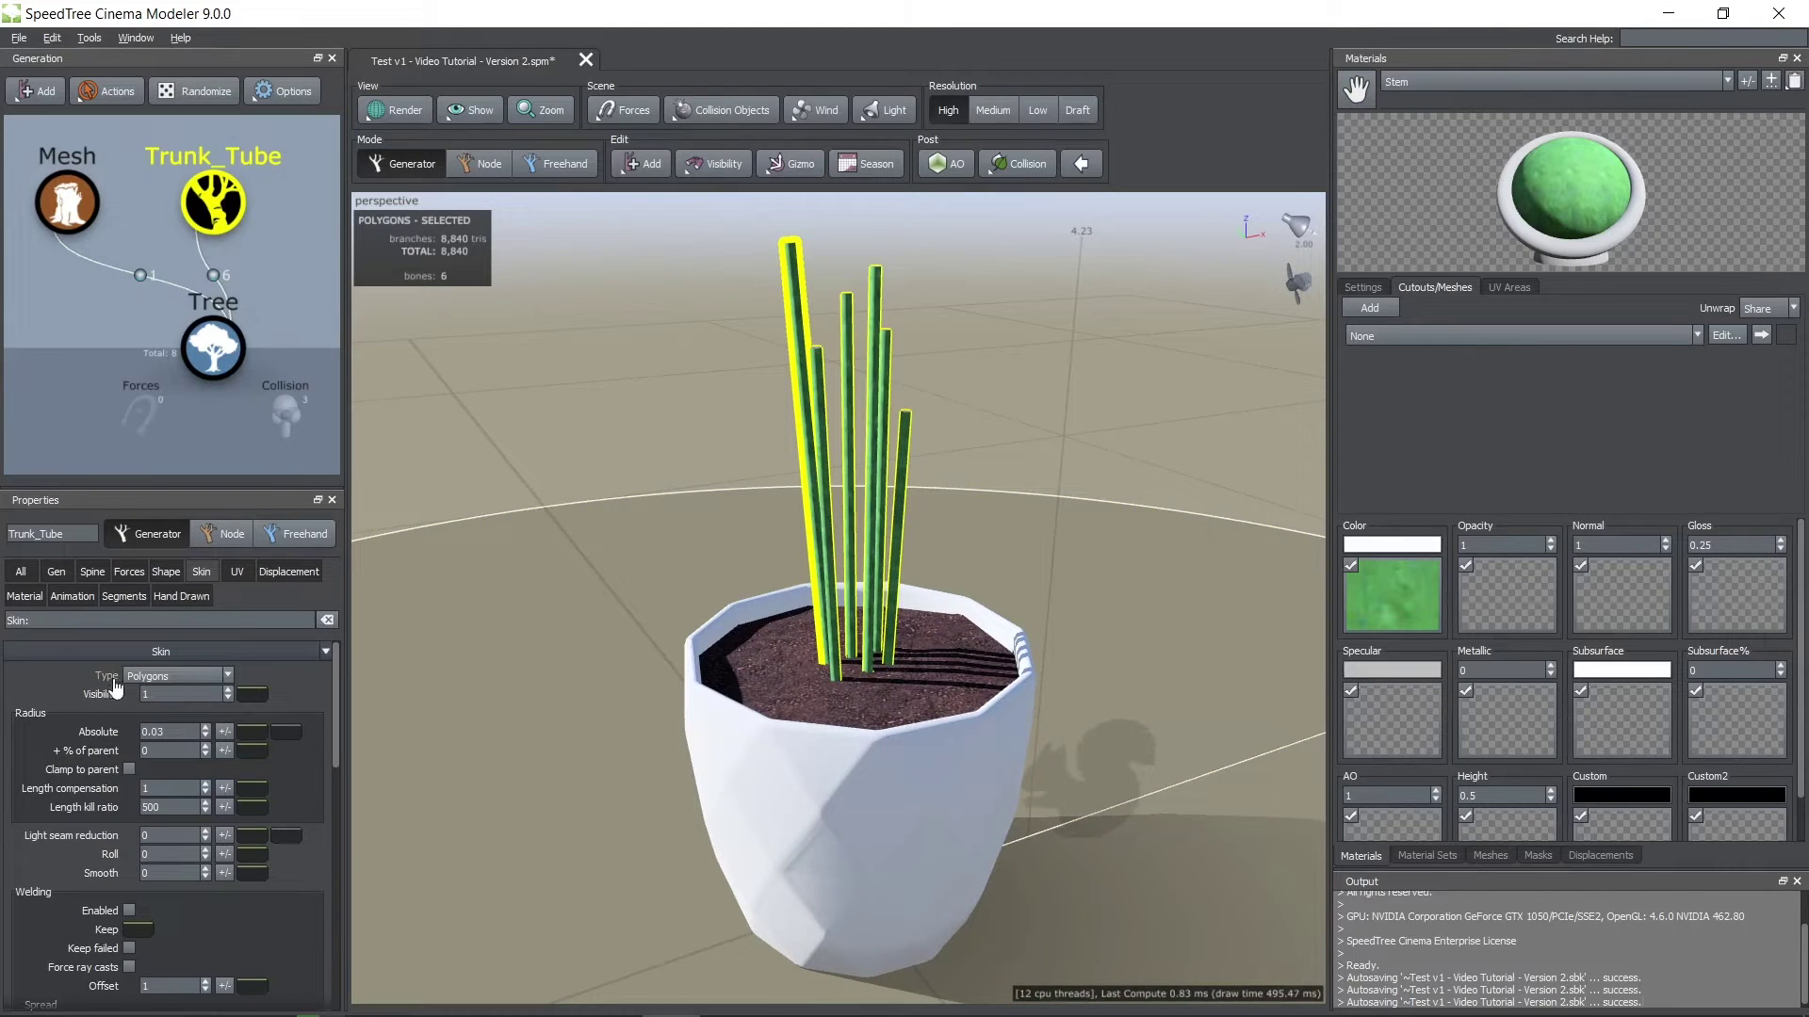
scroll(89, 716, down, 8)
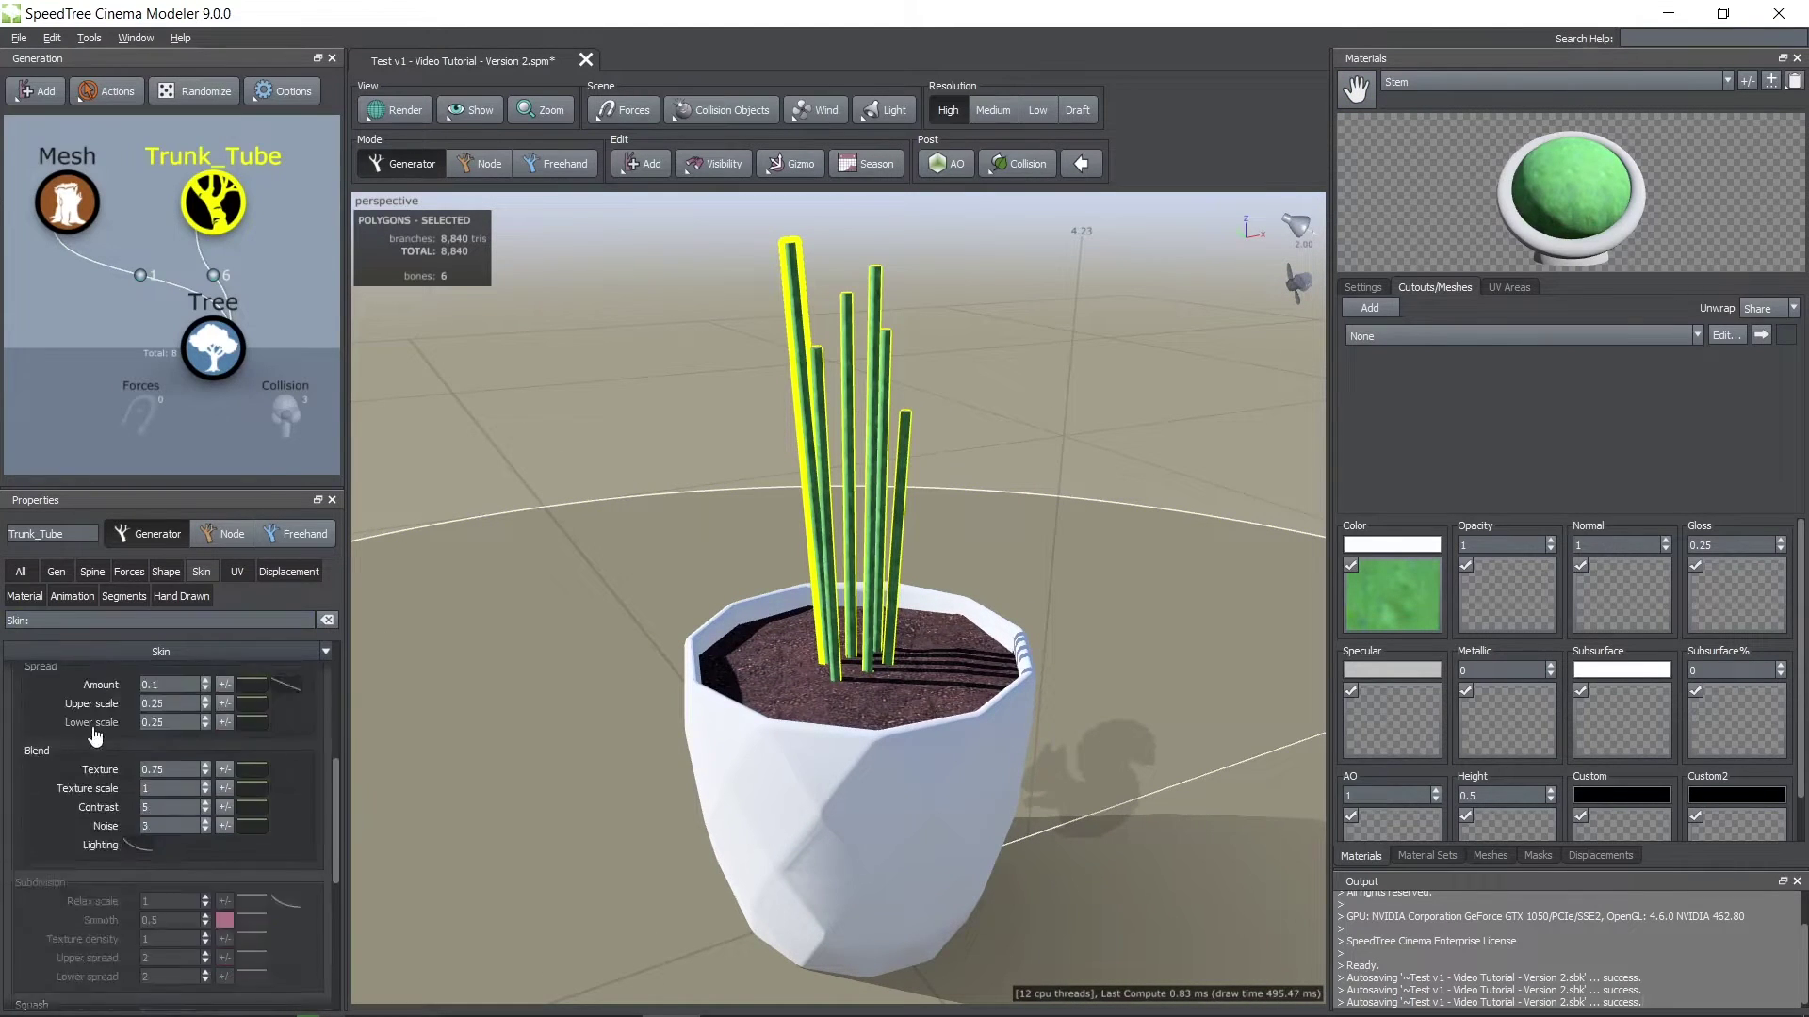
click(93, 572)
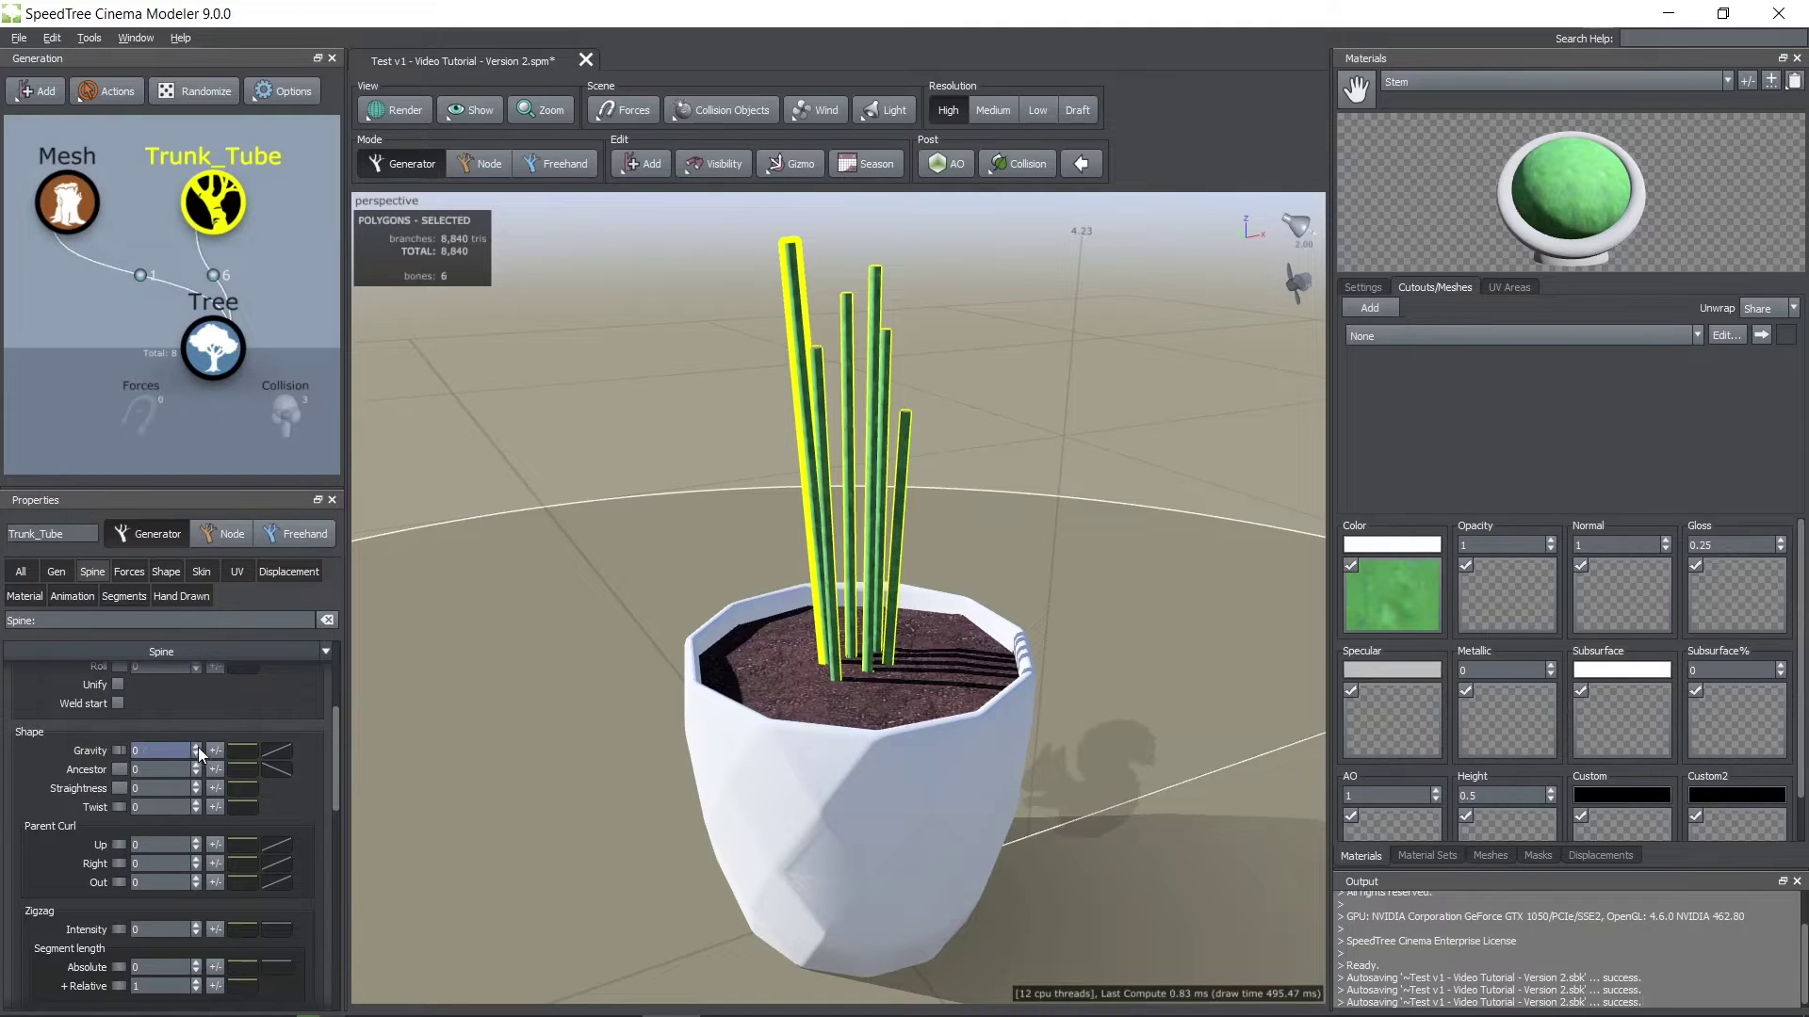
drag(198, 750, 197, 748)
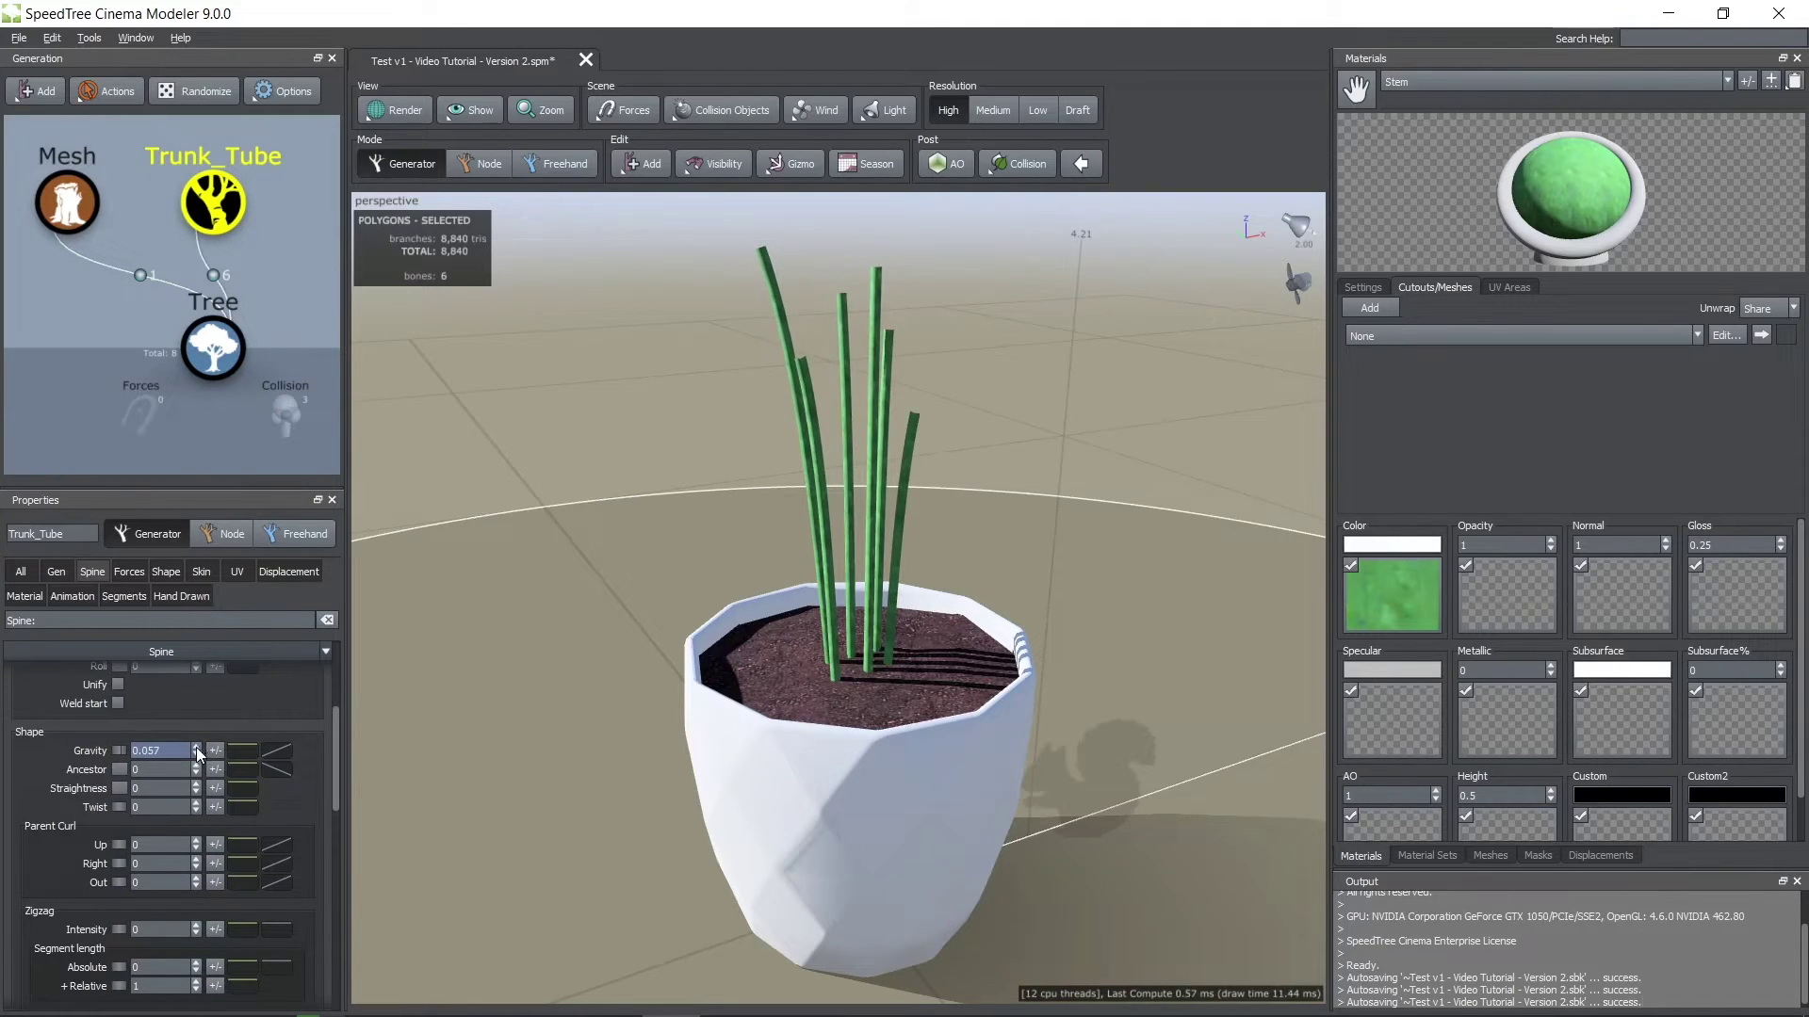
click(215, 751)
drag(347, 776, 400, 778)
mouse_move(609, 678)
mouse_down()
mouse_move(524, 673)
mouse_move(625, 684)
mouse_up()
- Add a Leaf generator to the stems
click(822, 544)
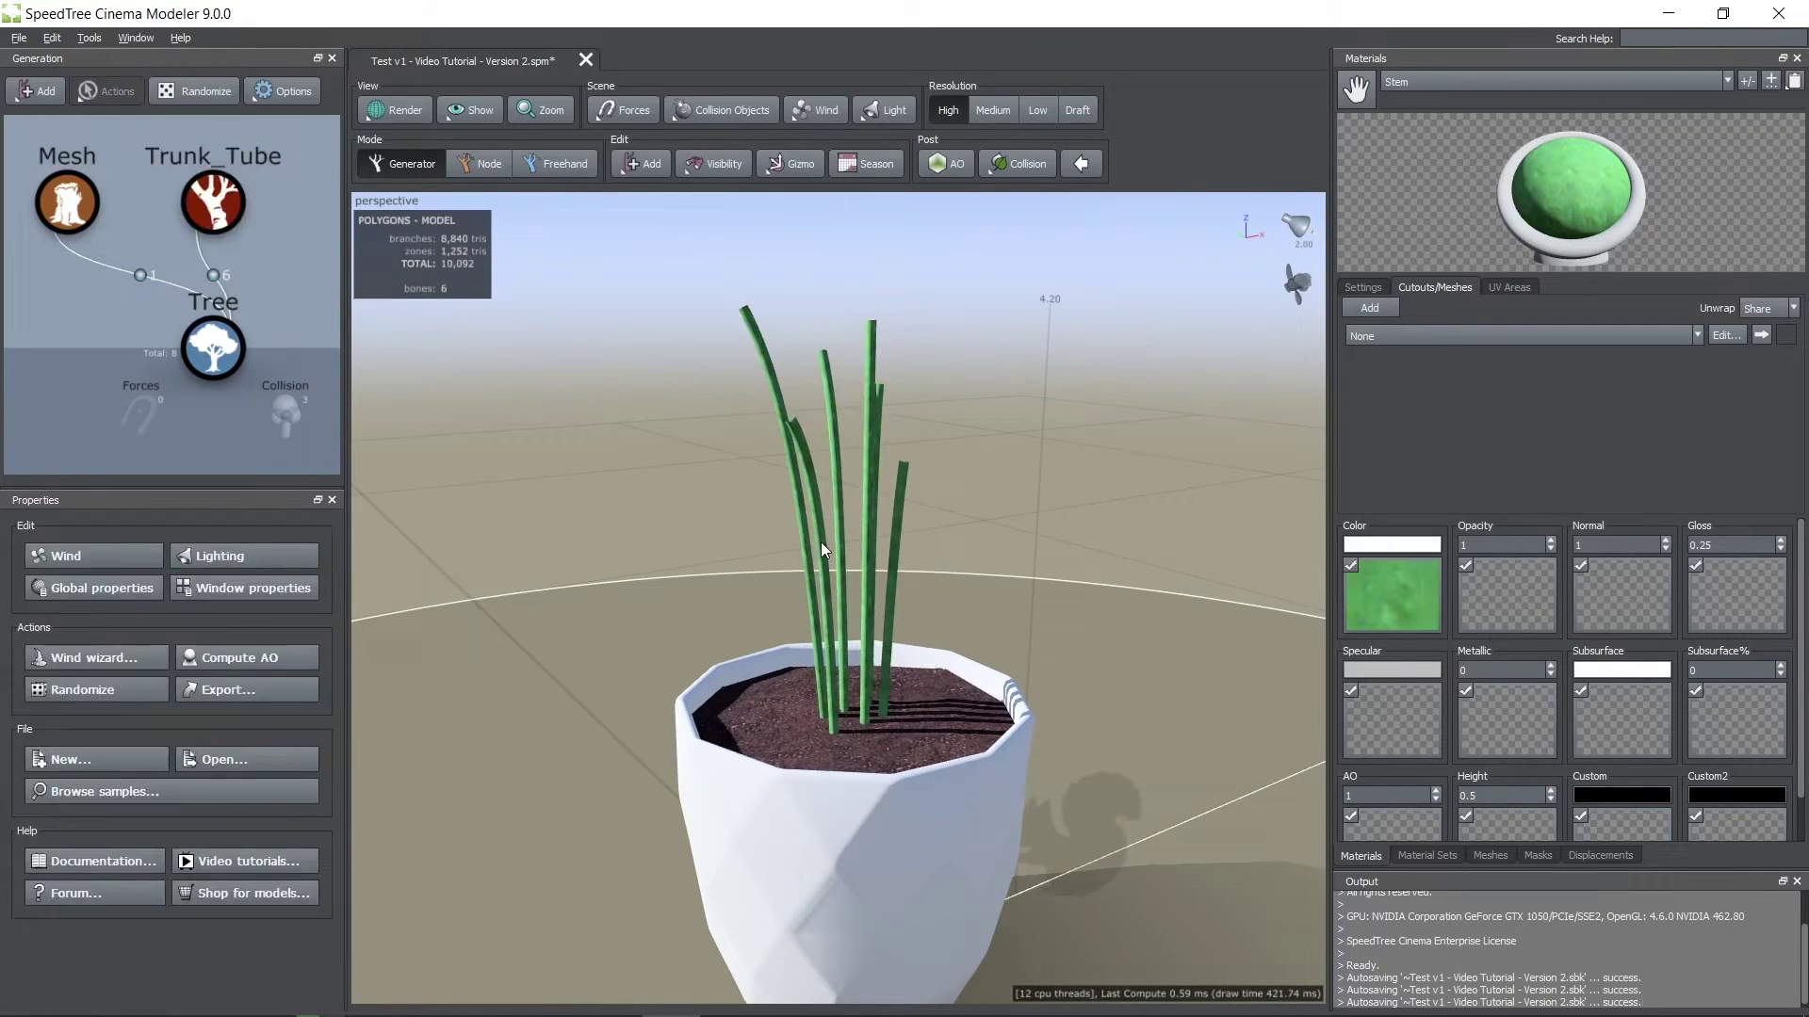
right_click(821, 540)
mouse_move(998, 559)
mouse_move(1077, 812)
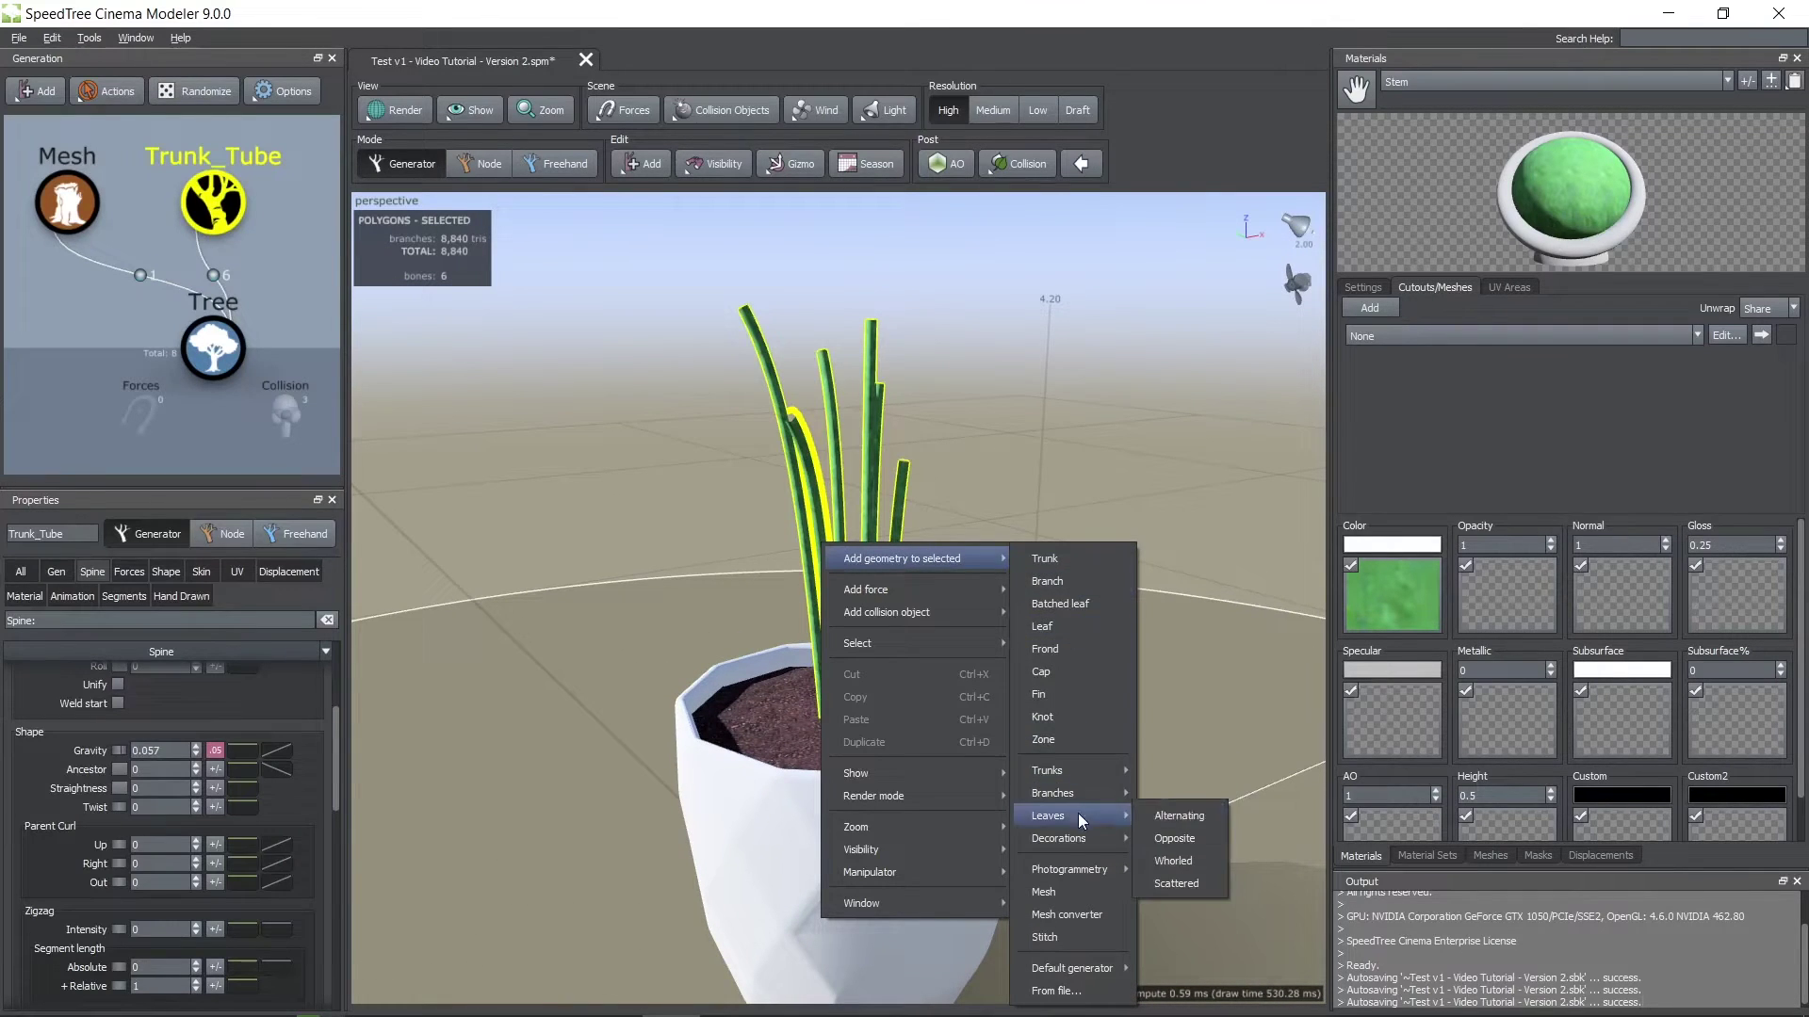
click(1076, 627)
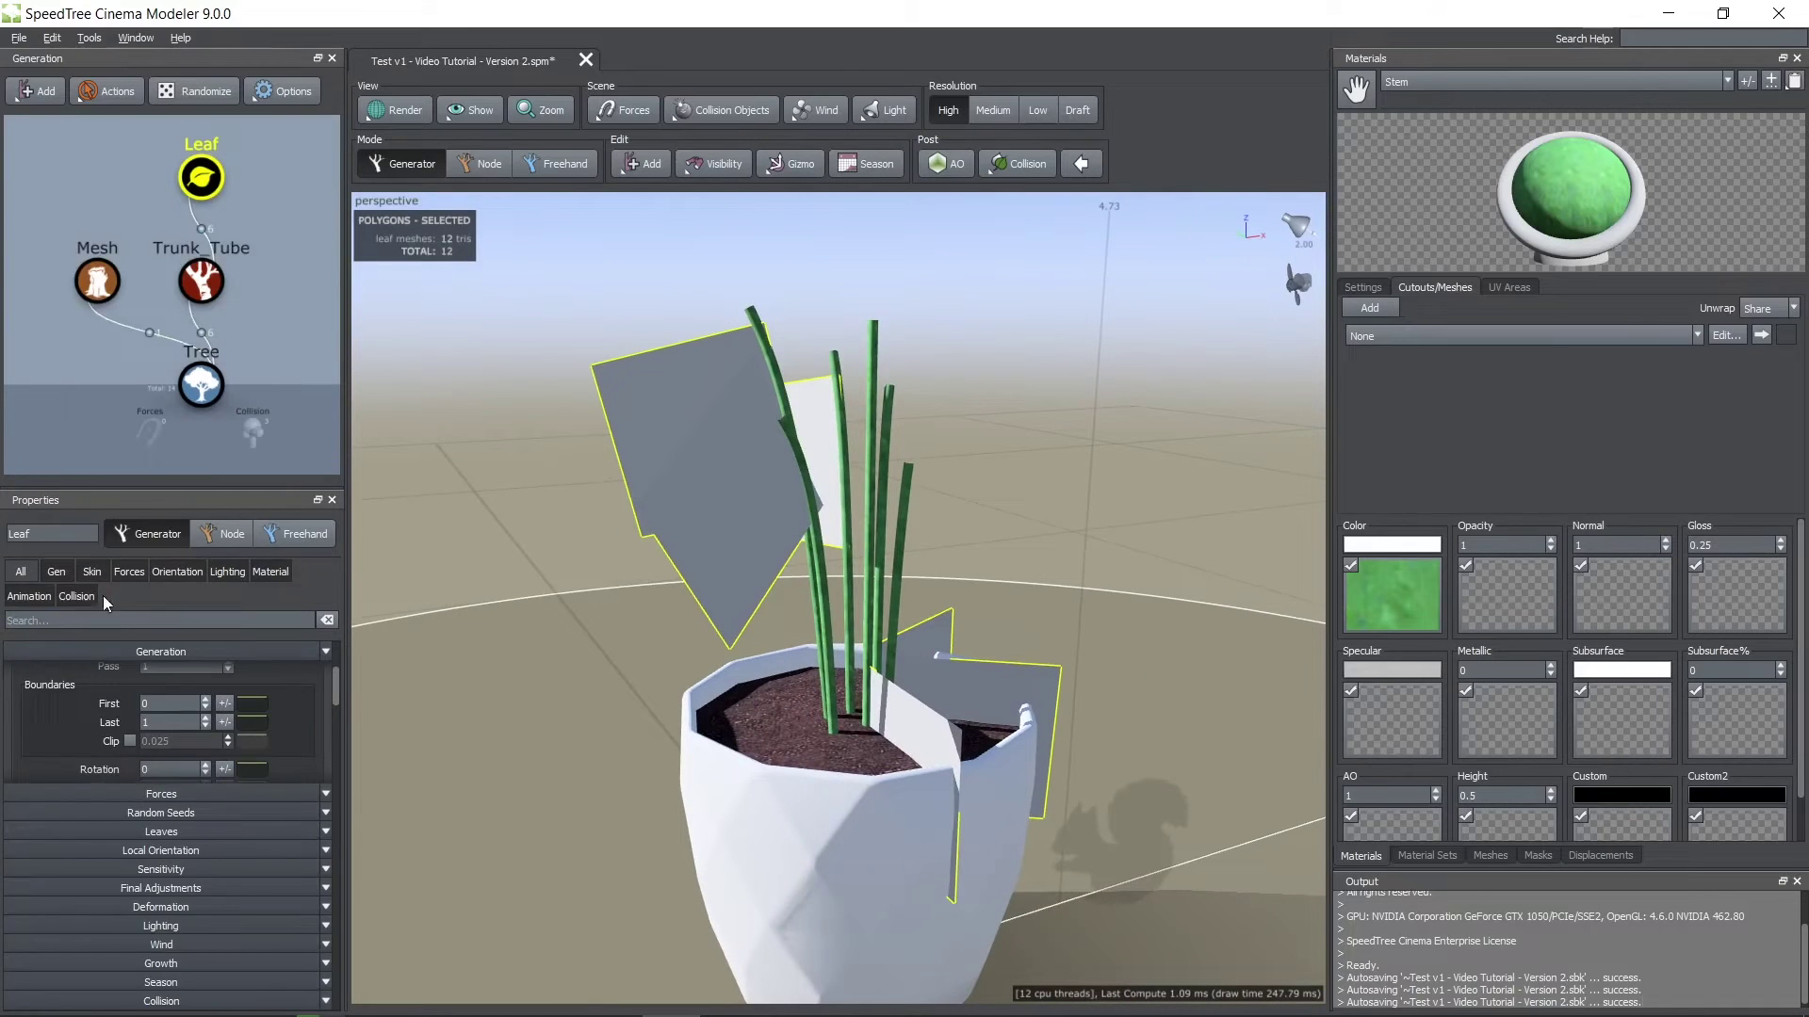
- Place the leaves only at the stem tips by setting their First boundary to 1
click(56, 571)
scroll(111, 714, down, 3)
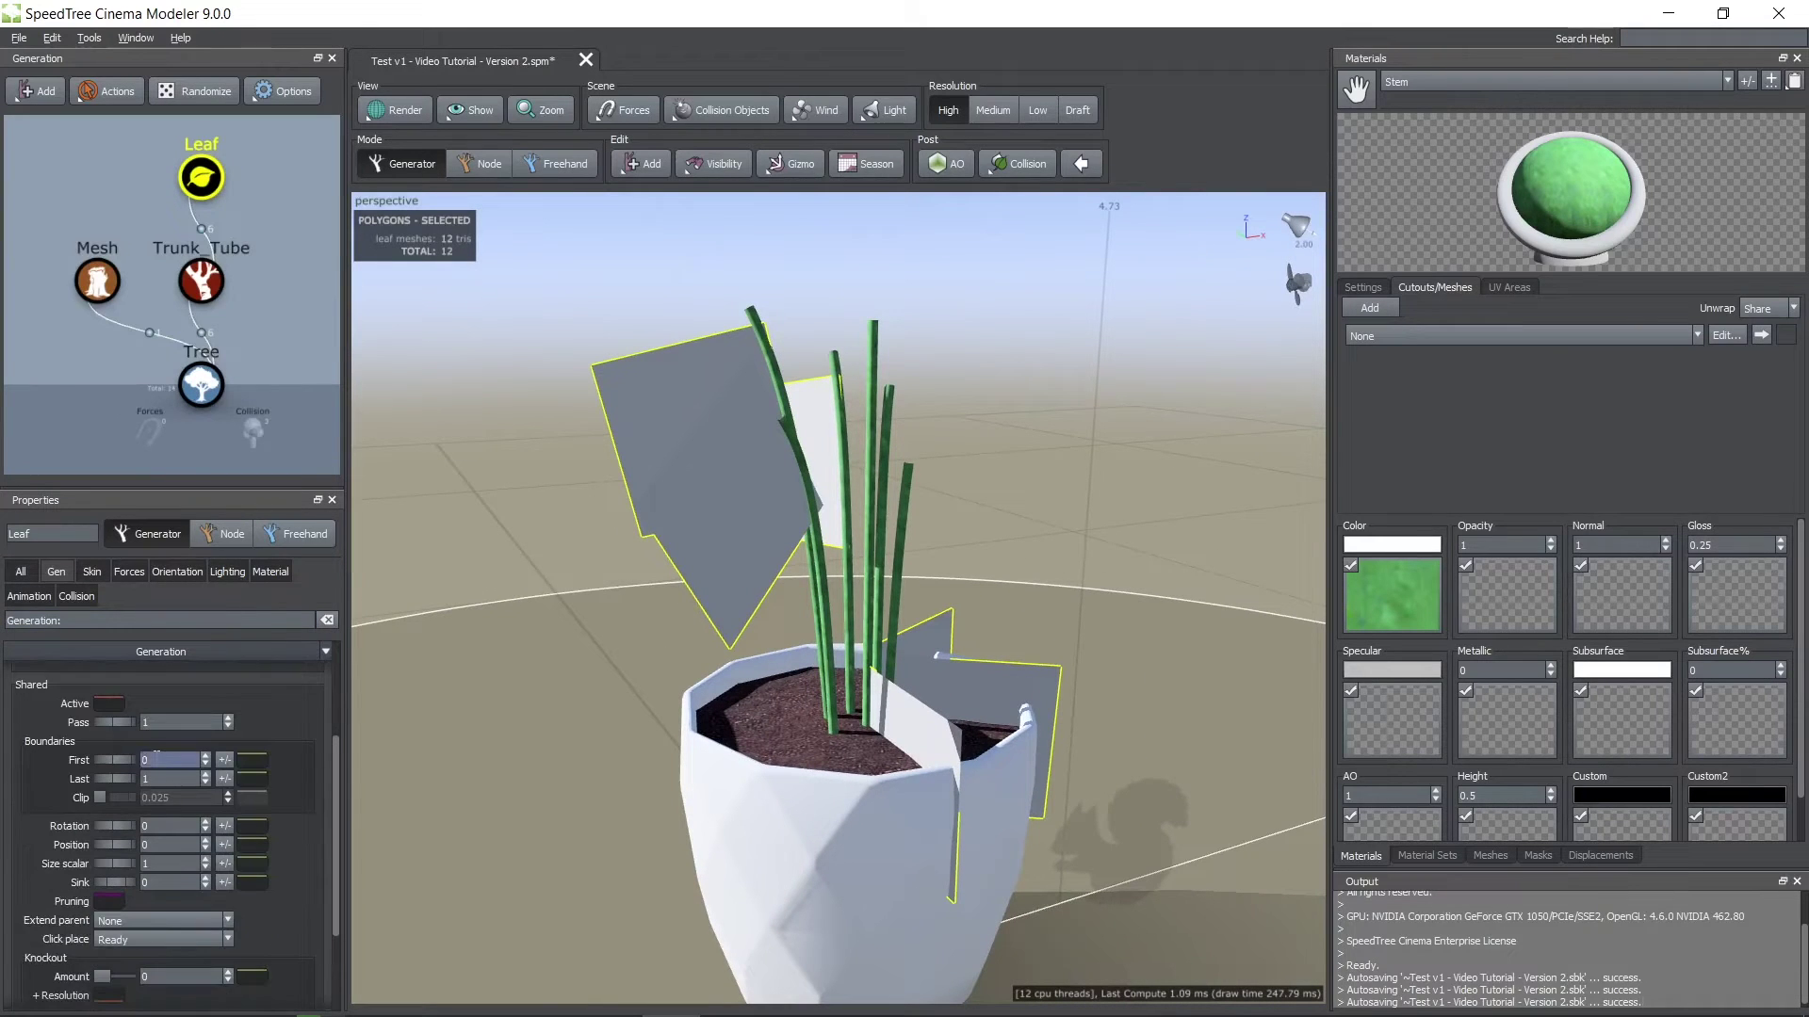
key(Return)
mouse_move(600, 613)
mouse_down()
mouse_move(546, 611)
mouse_move(609, 608)
mouse_up()
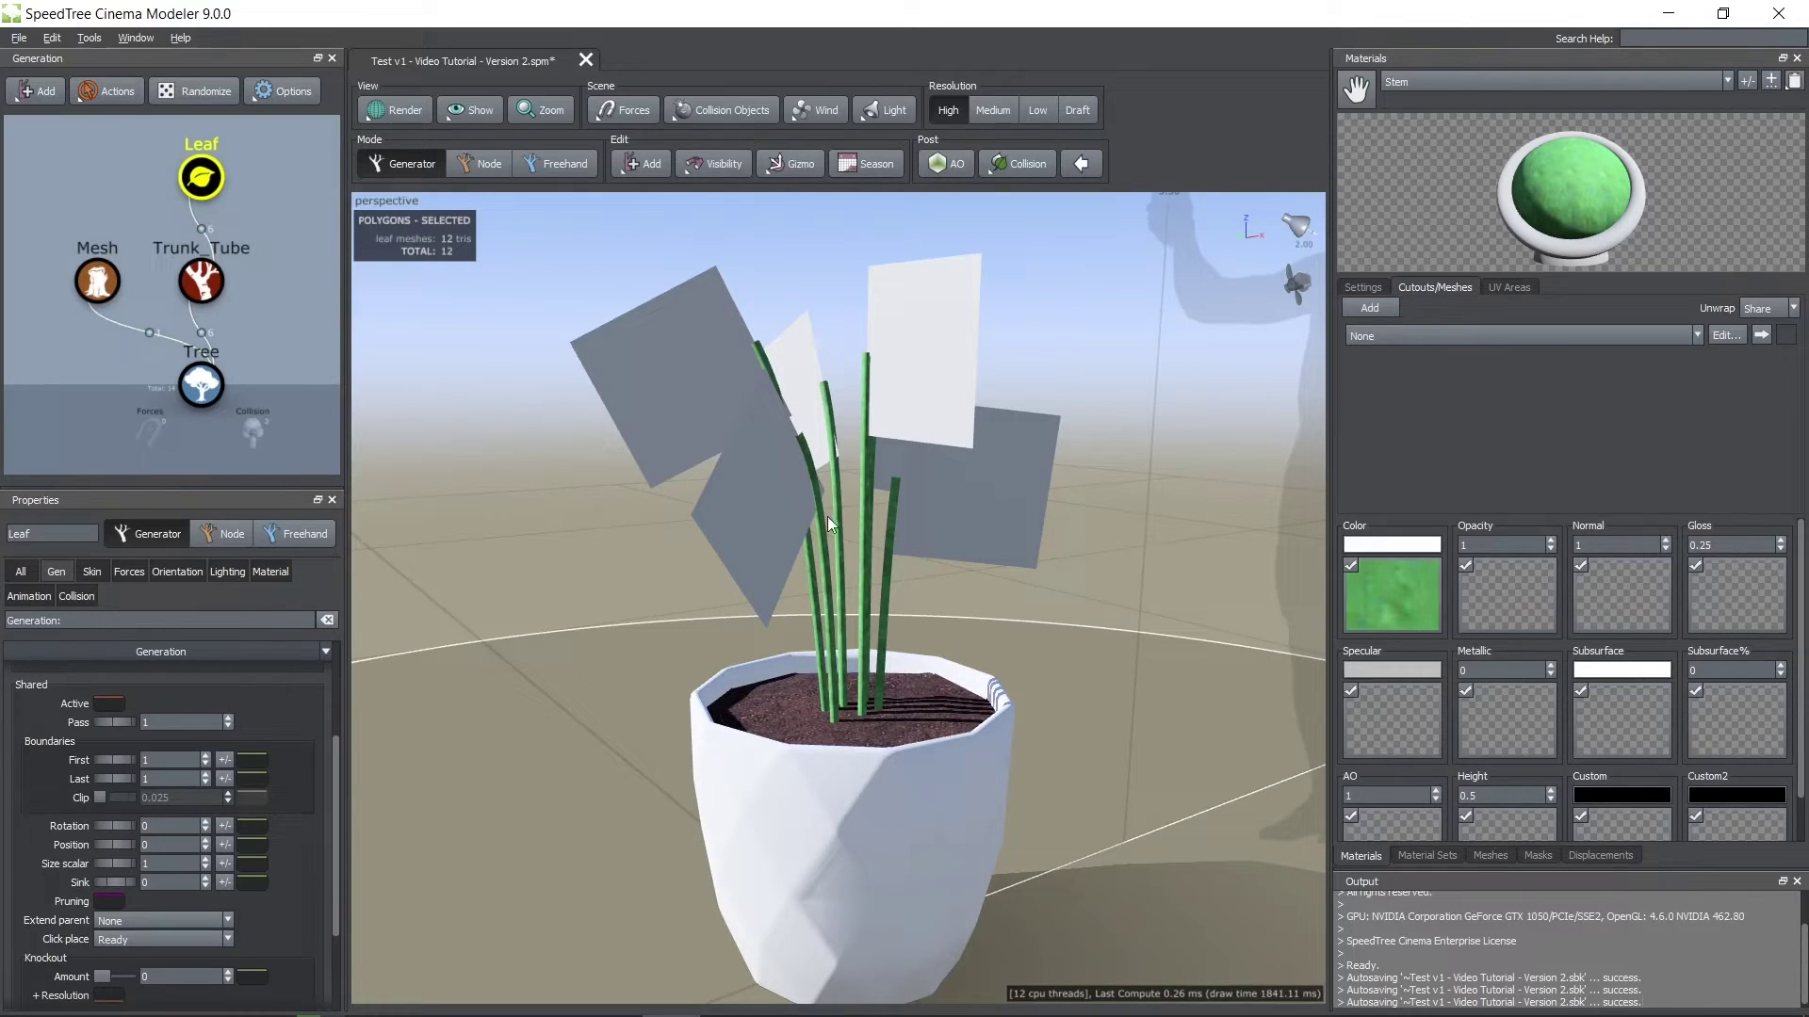
drag(982, 607, 993, 605)
- Set up a Leaf_A material with the Leaf_A.jpg colour map and the leaf-shaped opacity mask, and check its preview
click(1535, 81)
click(1433, 121)
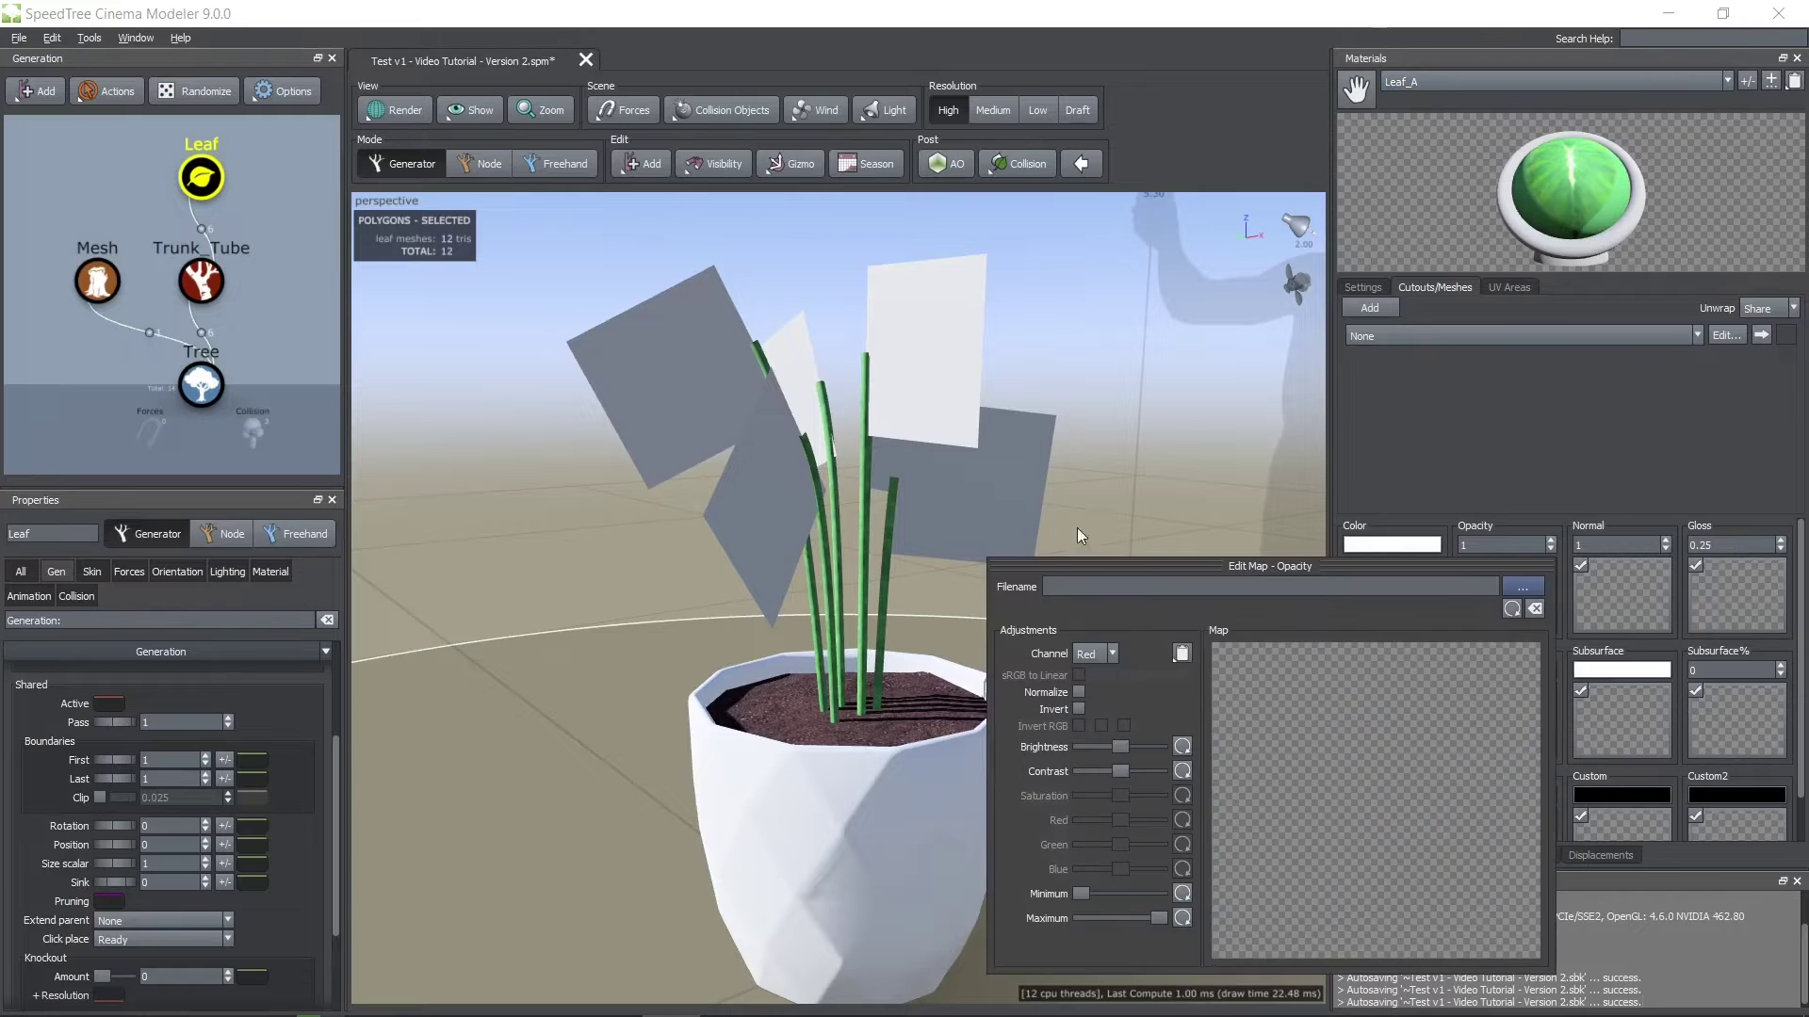
drag(1223, 471, 1236, 468)
click(1410, 607)
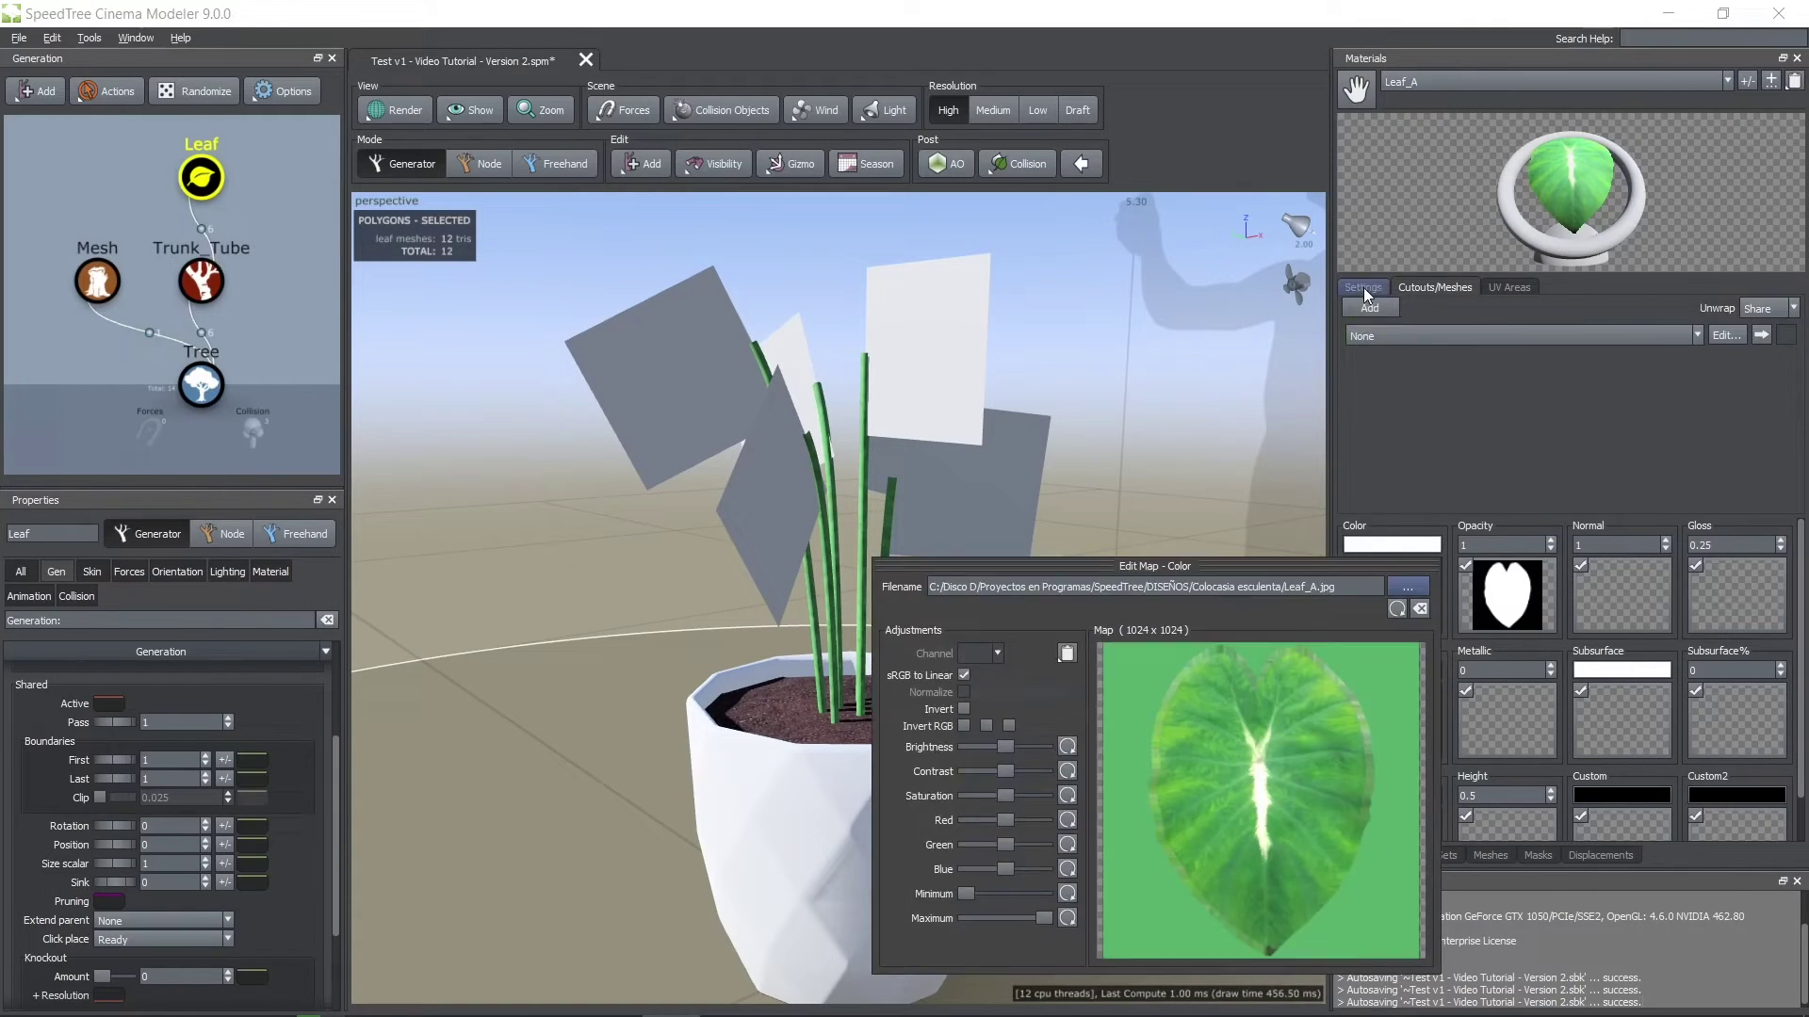
click(1364, 288)
drag(1552, 200, 1609, 209)
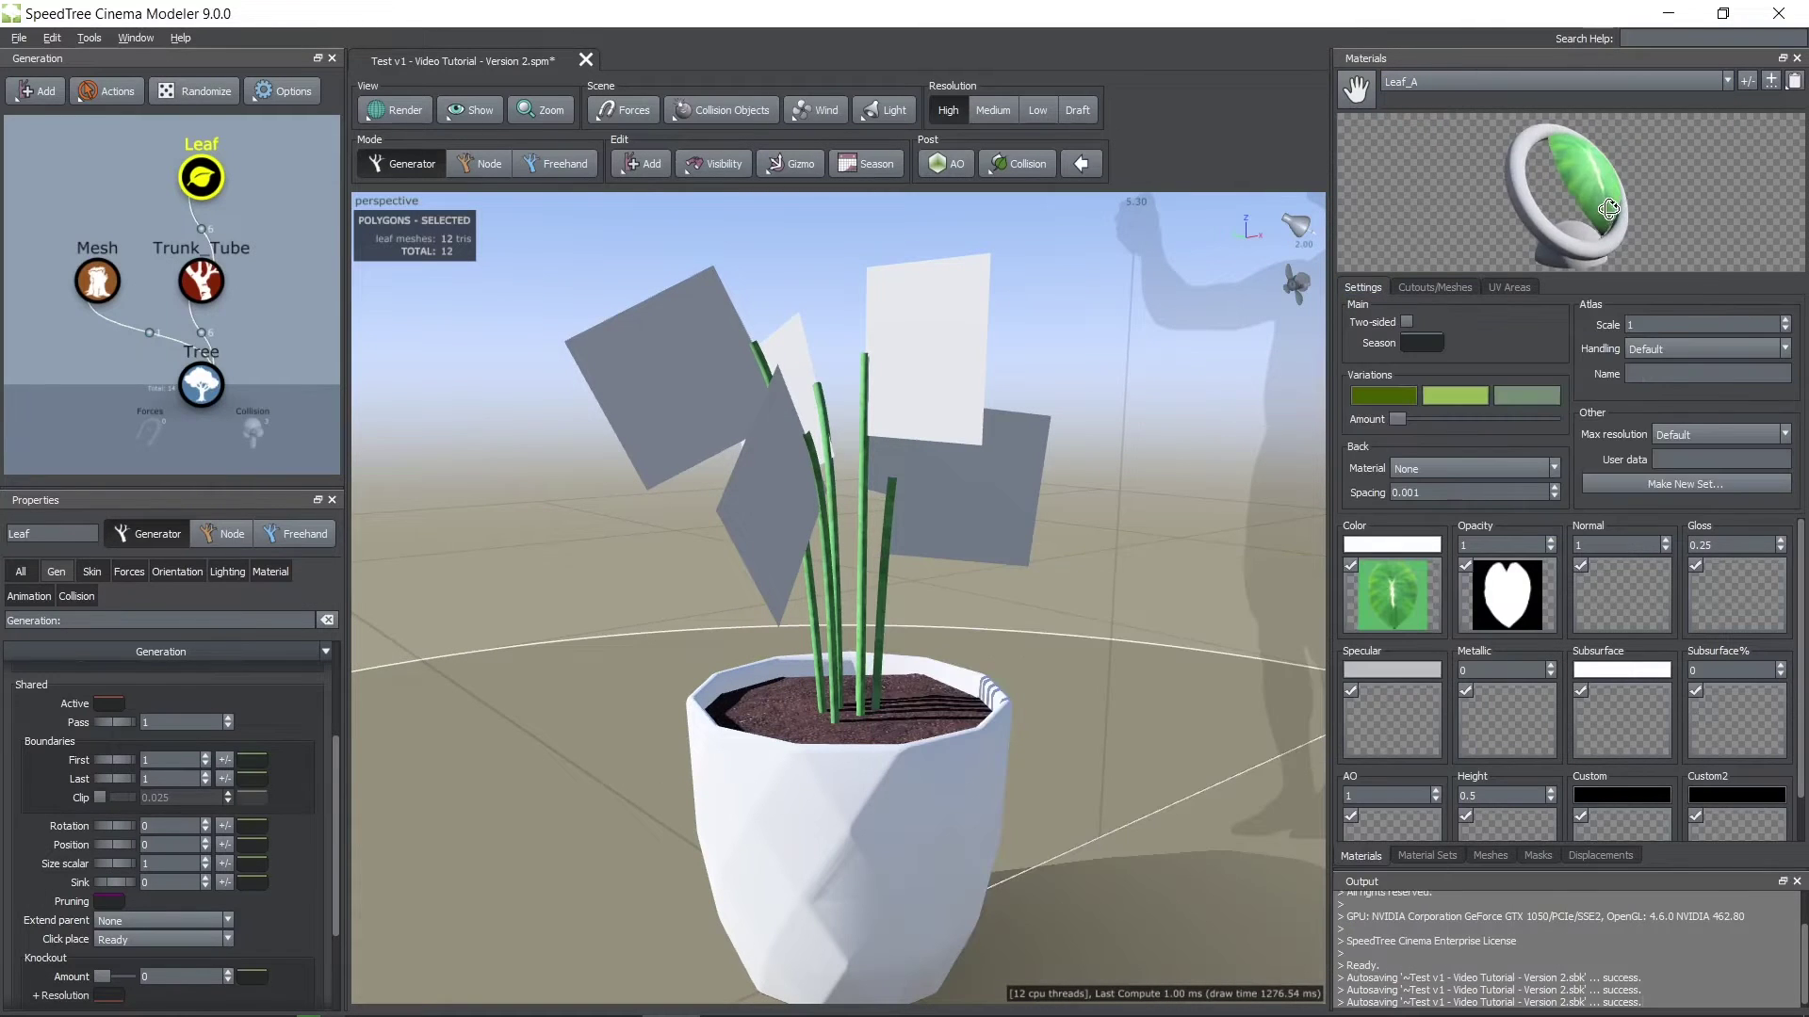
- Create a cutout mesh for the Leaf_A material and fit its outline around the leaf's top notch and right edge
click(1451, 287)
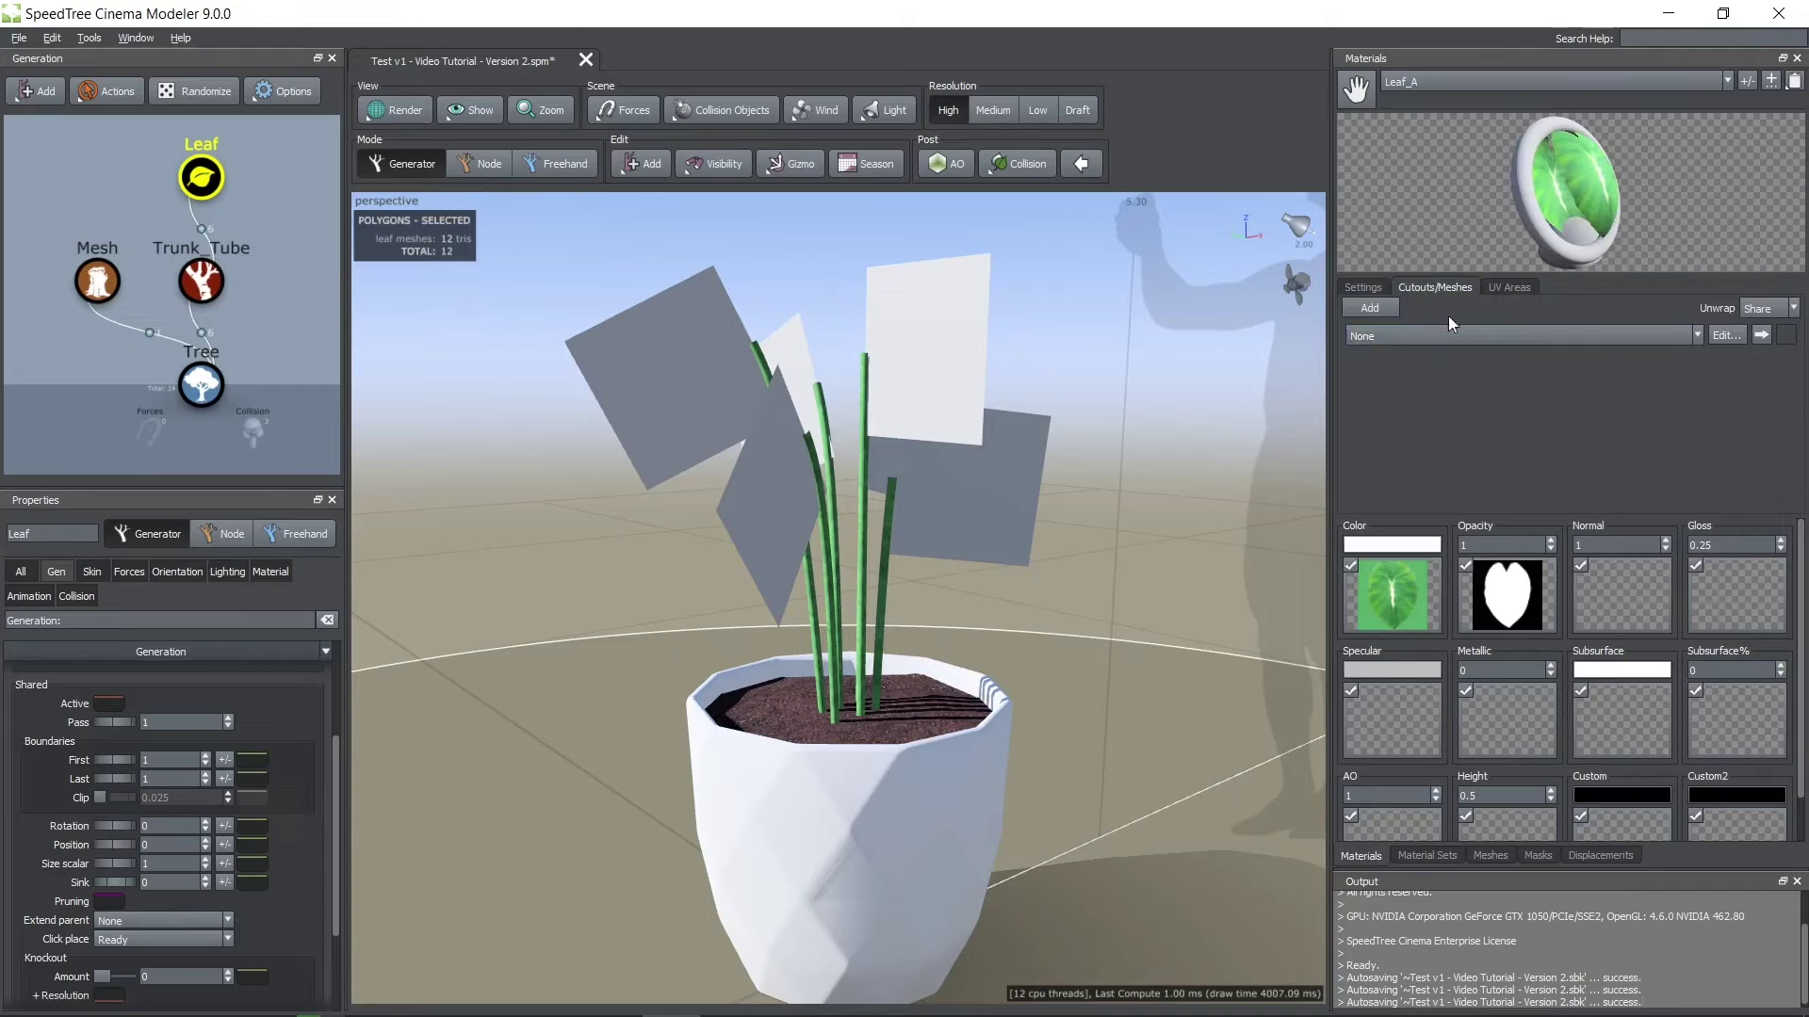
click(1717, 337)
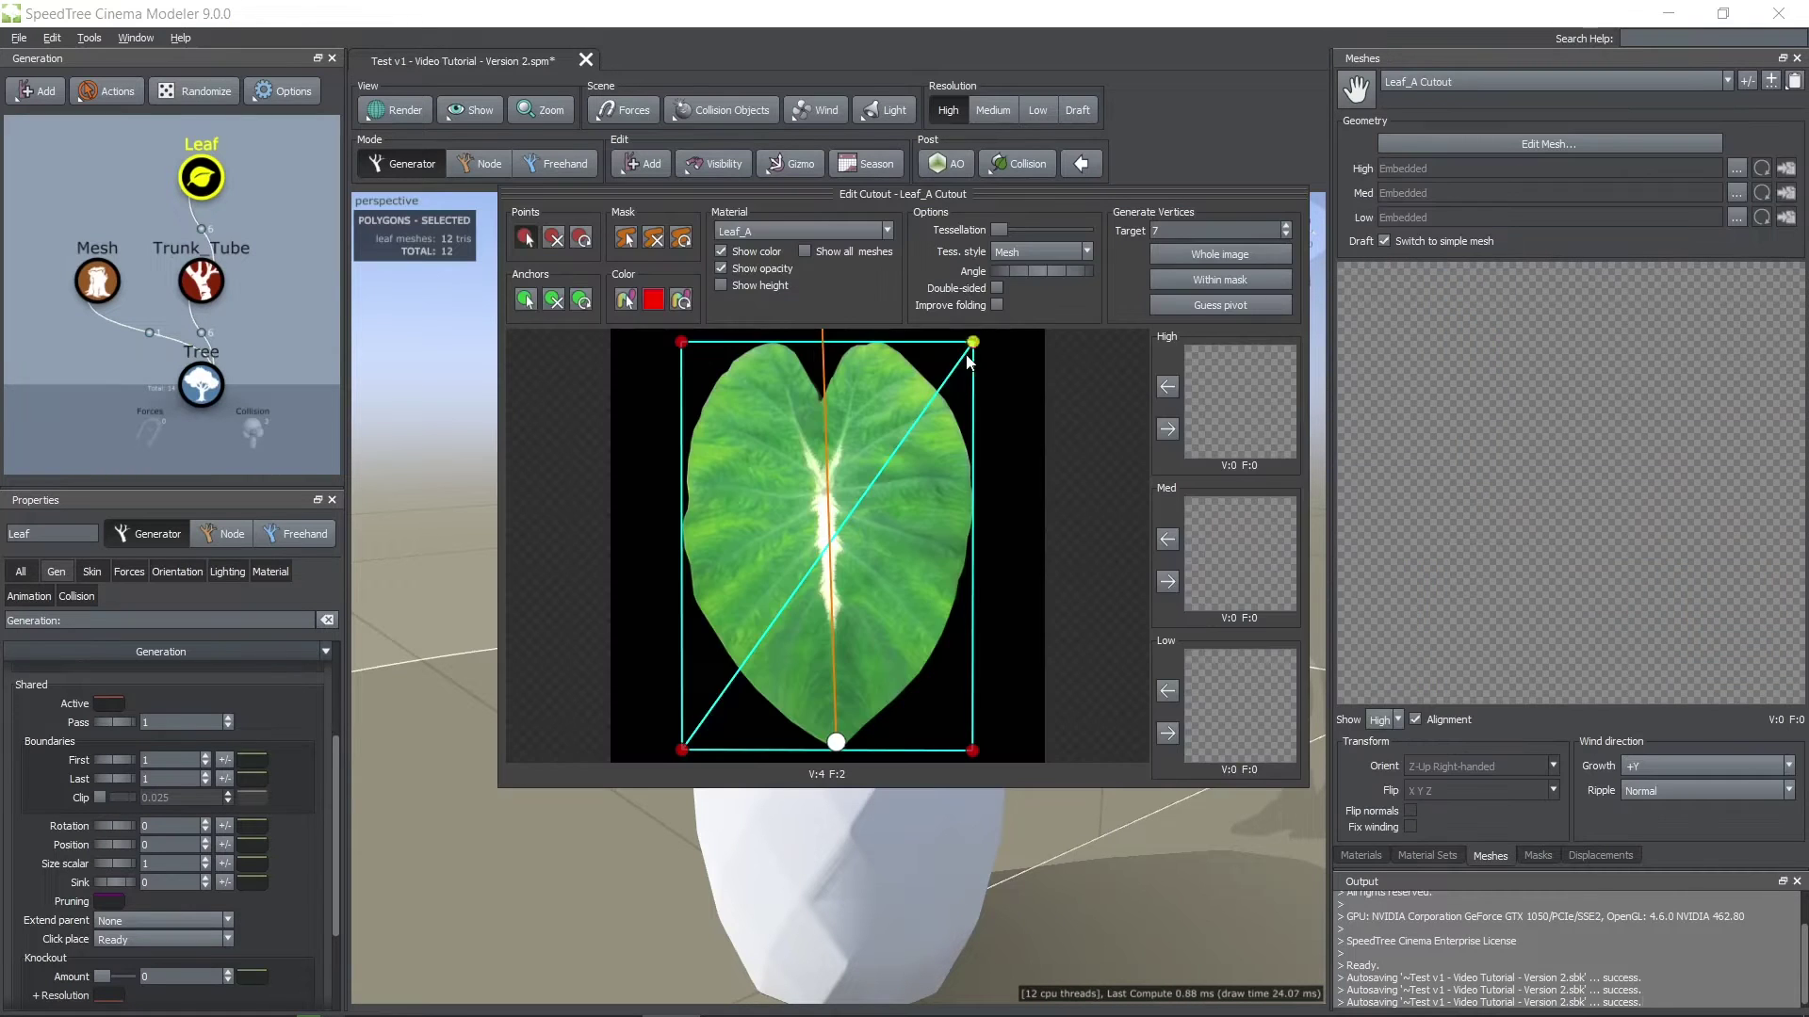
click(816, 340)
drag(972, 342, 969, 334)
click(984, 426)
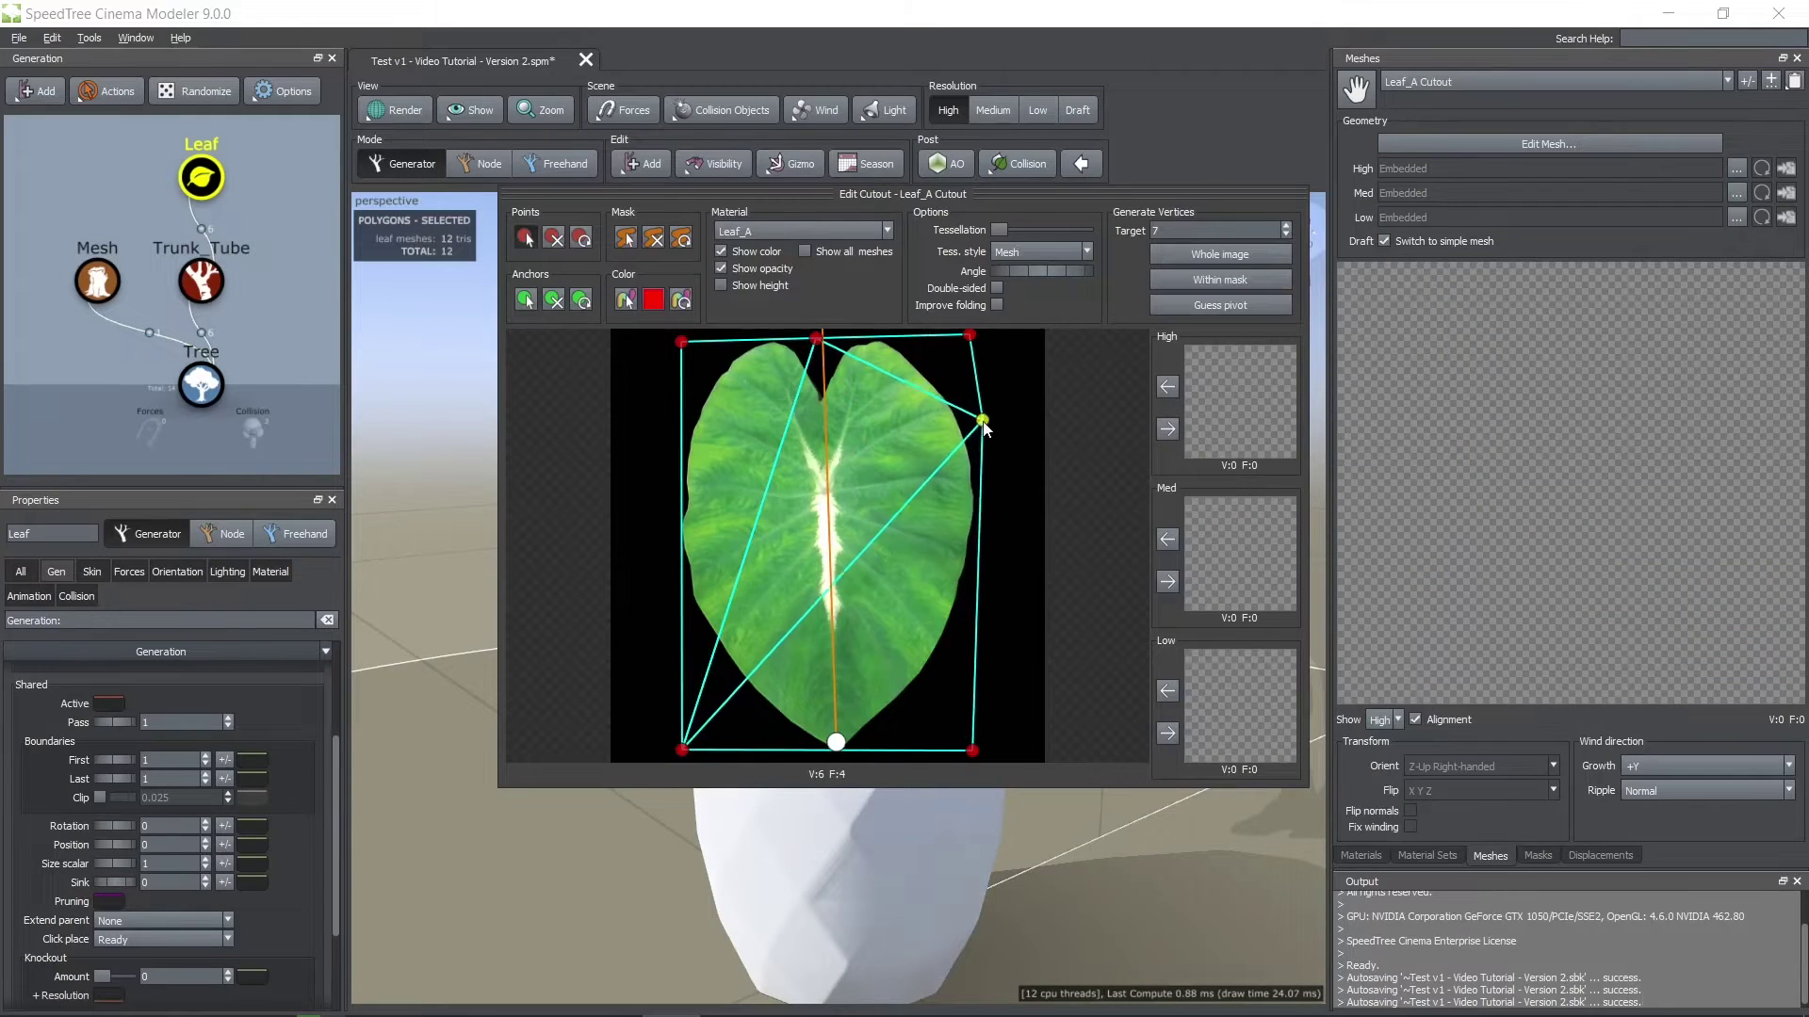
click(984, 533)
click(965, 657)
drag(973, 746, 886, 747)
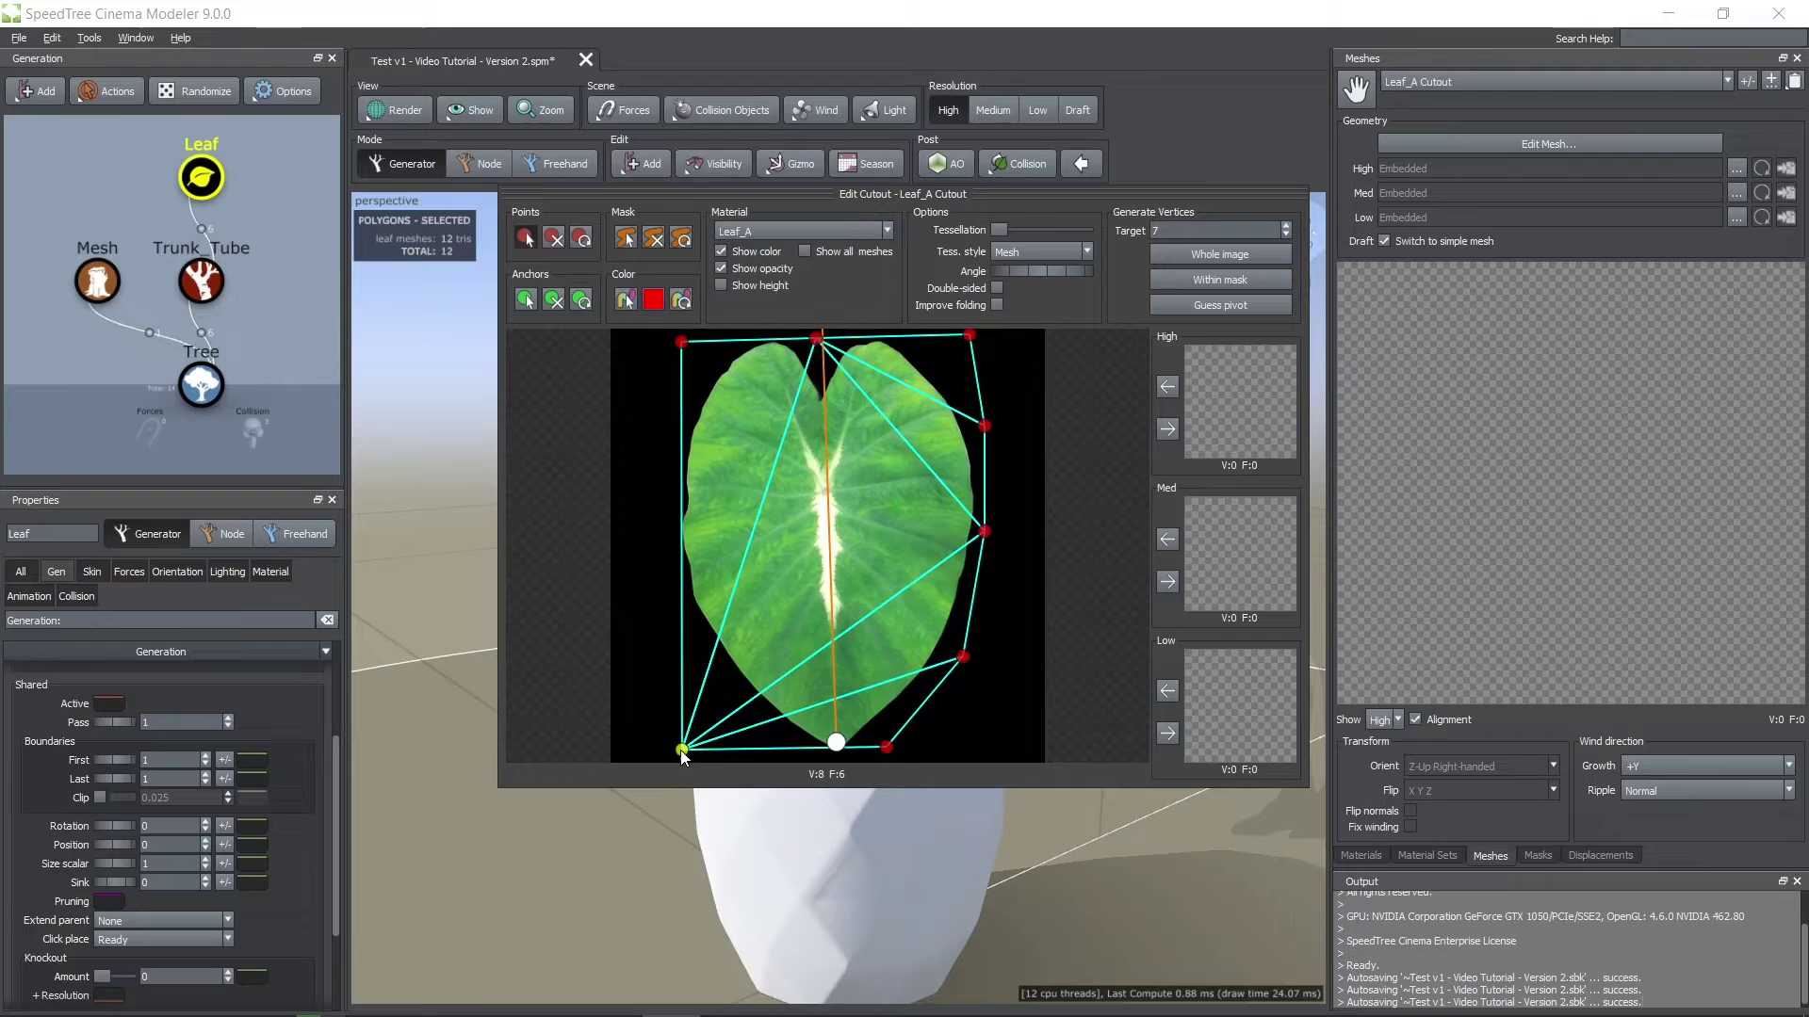
- Fit the cutout outline around the leaf's left edge by adding three points and moving the two left corner points inward
drag(682, 750, 755, 747)
click(705, 680)
click(661, 554)
click(669, 416)
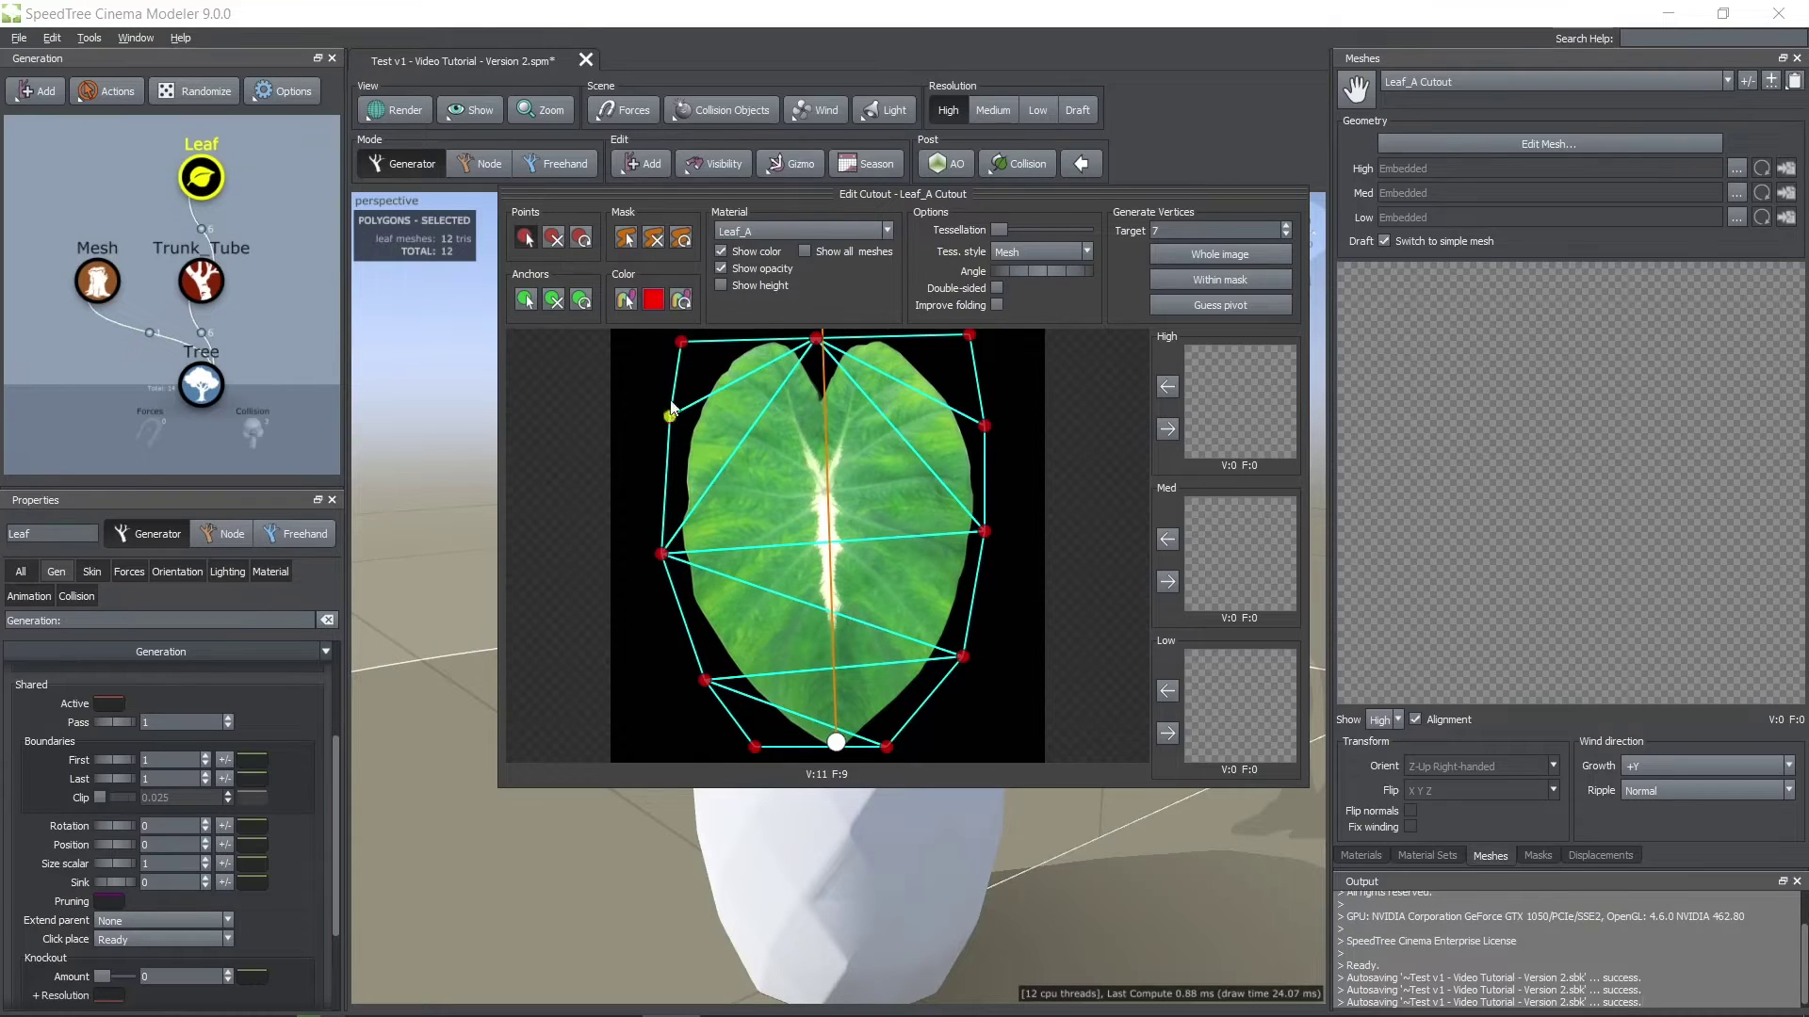
drag(681, 342, 703, 343)
- Add three interior cutout points along the leaf's central vein
click(820, 481)
click(833, 664)
click(828, 593)
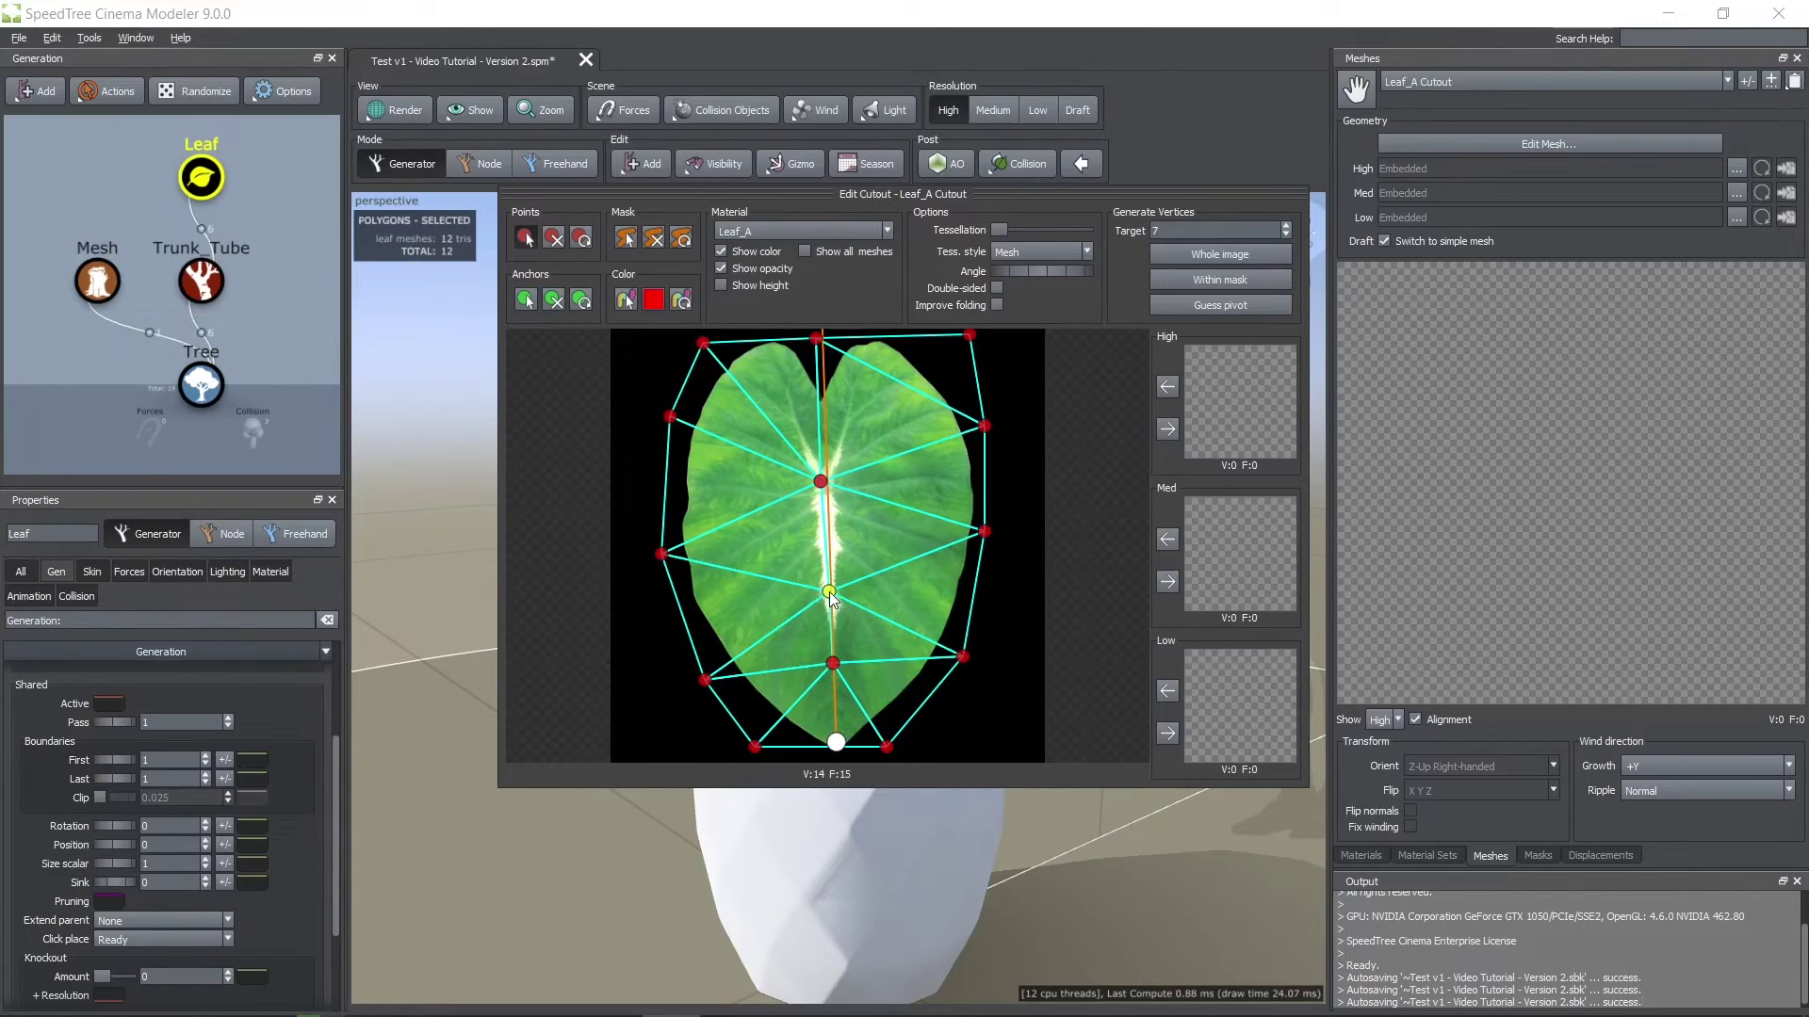
- Add one more outline point on each side of the leaf's lower half and even out the neighbouring side and vein points
click(680, 613)
click(978, 598)
drag(984, 532, 989, 502)
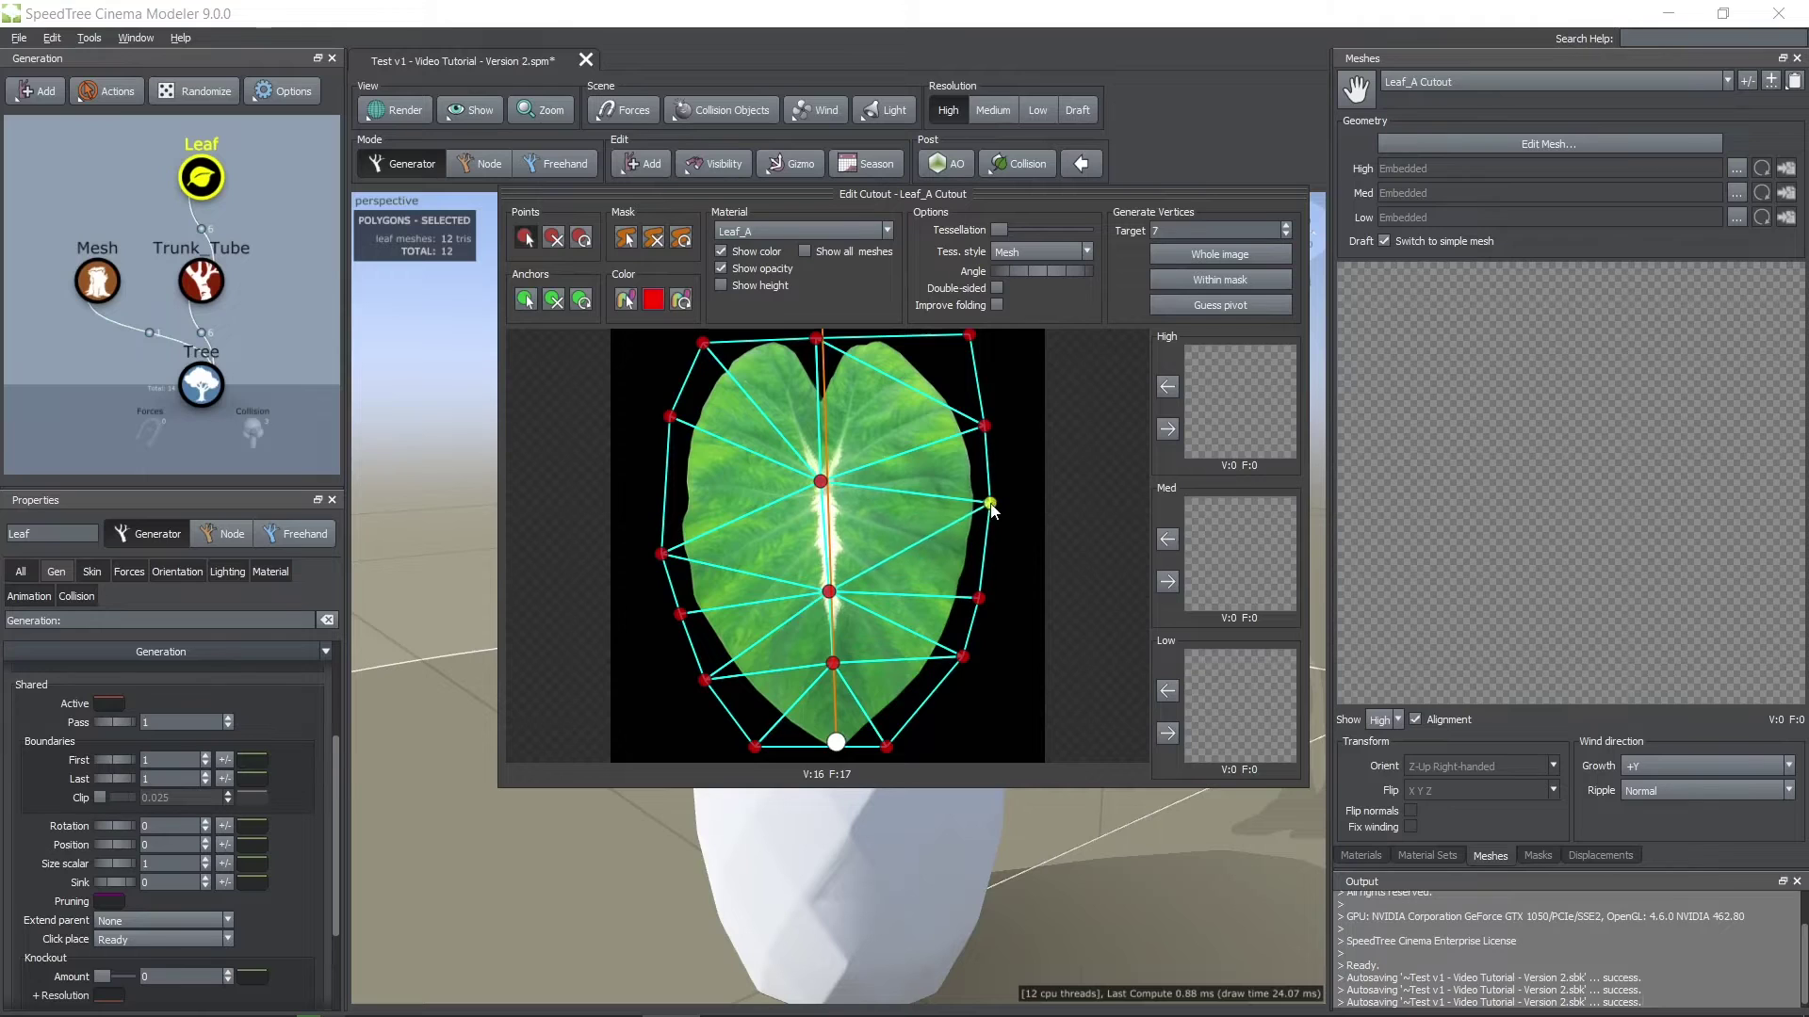
drag(662, 554, 663, 519)
drag(680, 613, 675, 602)
drag(831, 587, 828, 565)
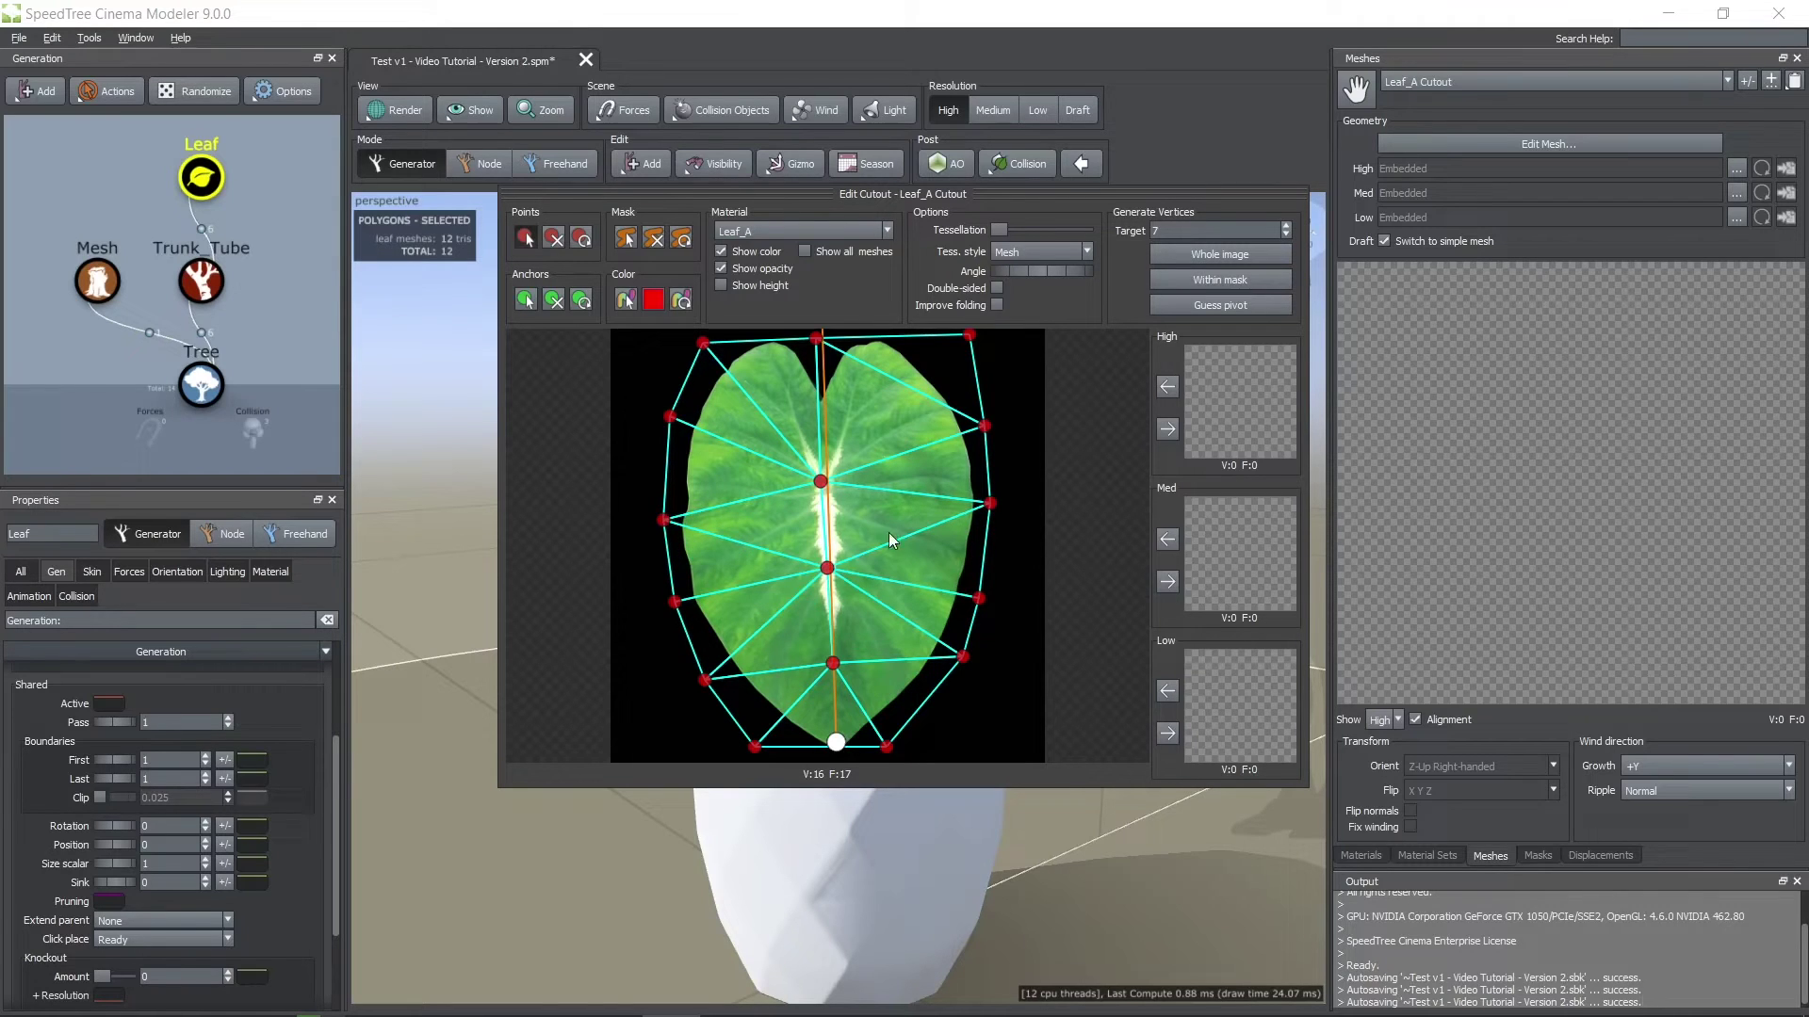
- Move the leaf cutout's pivot from the bottom tip to the uppermost interior point on the central vein
drag(839, 749, 870, 481)
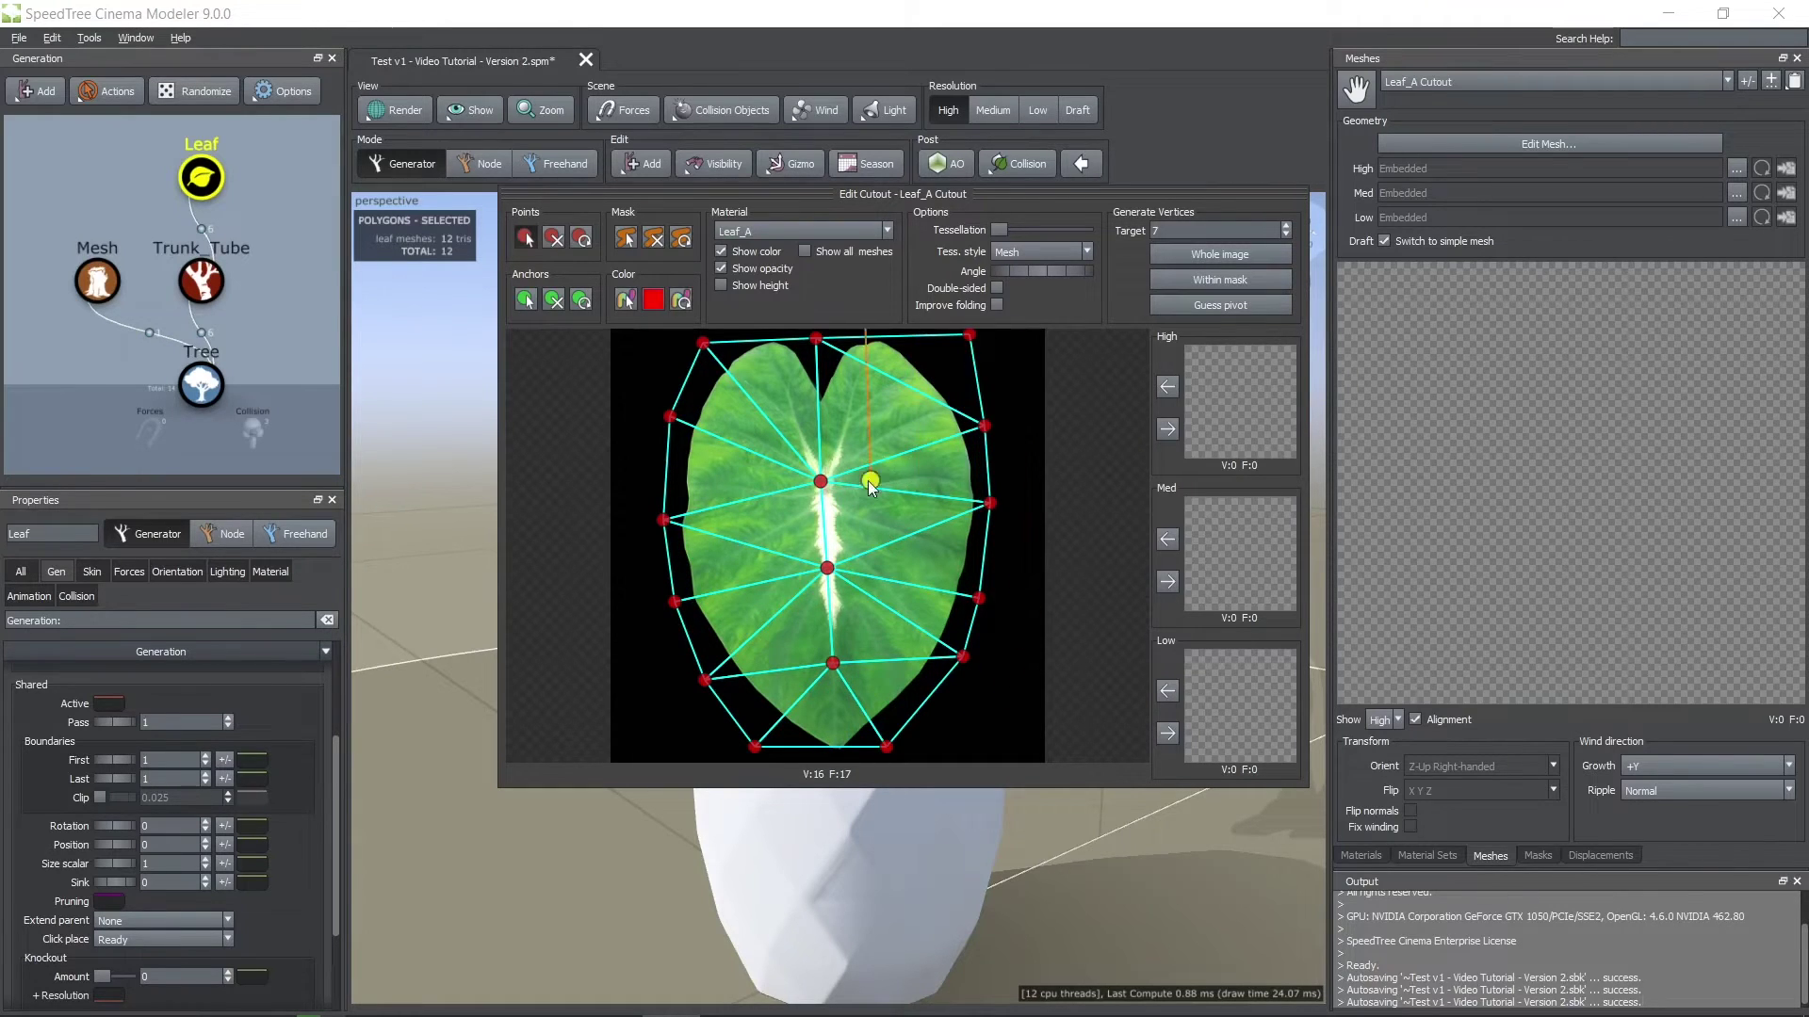
drag(1037, 273, 1488, 398)
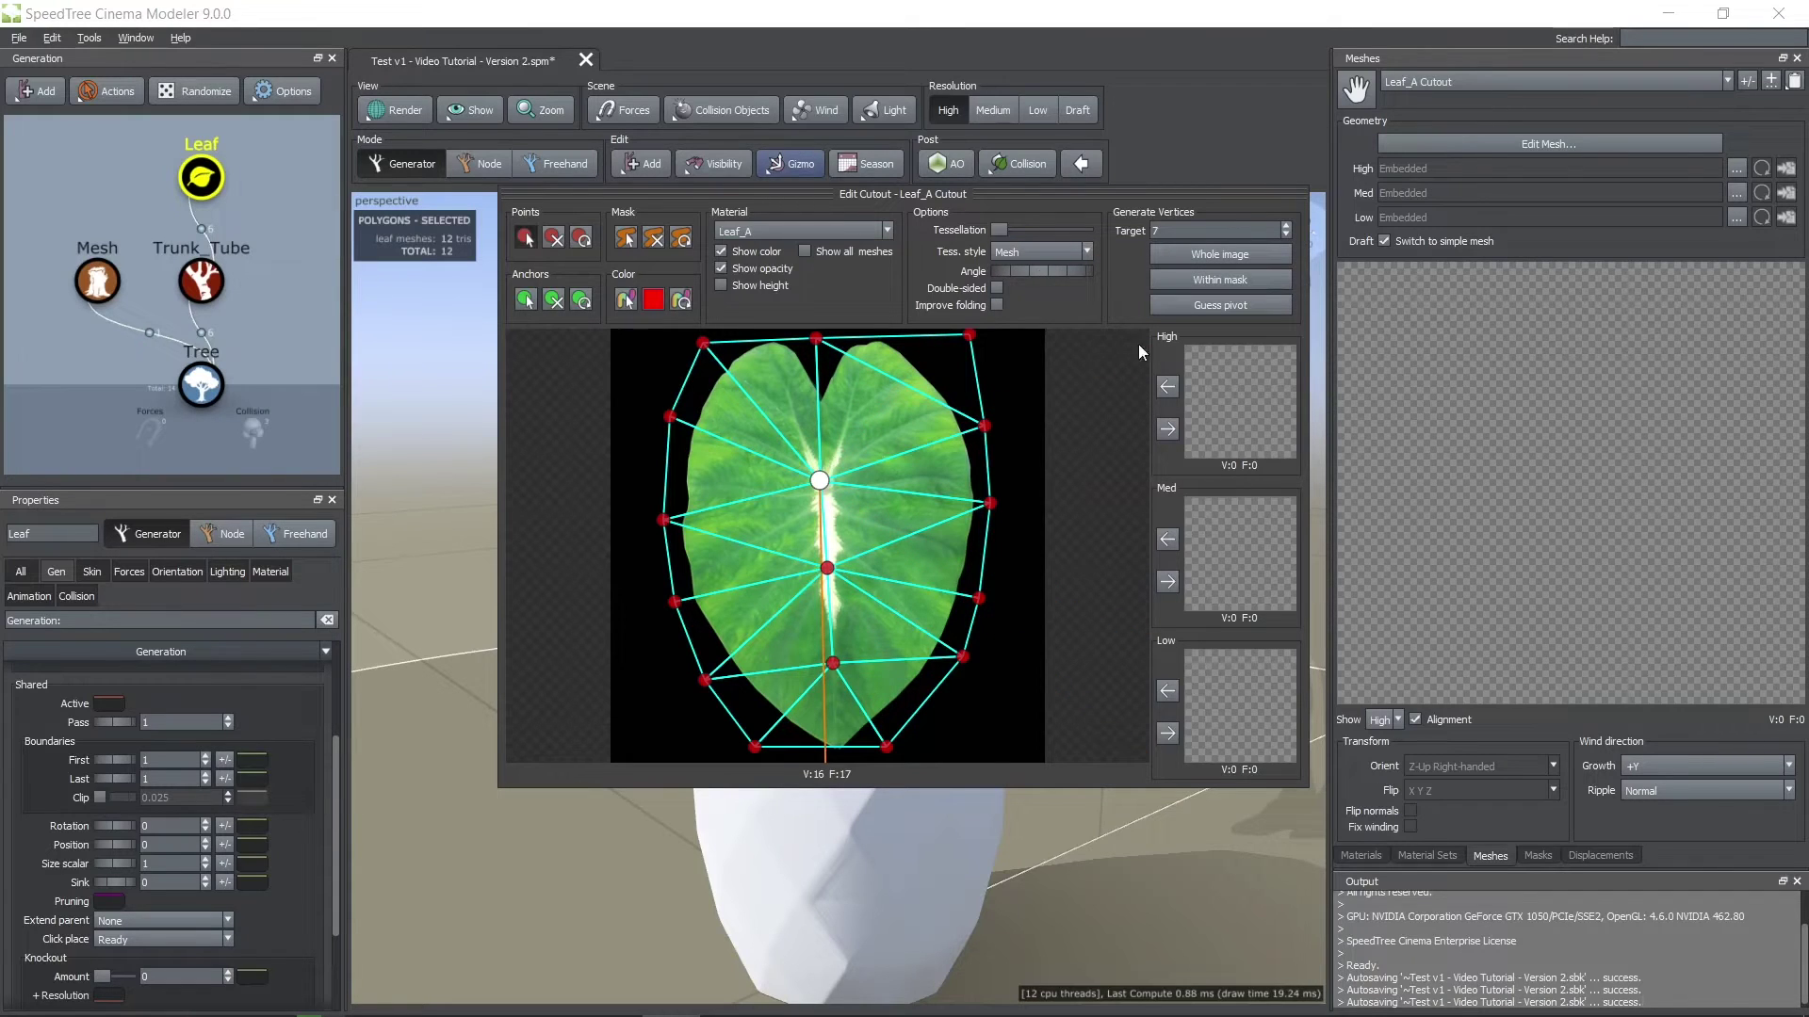
- Raise the cutout's tessellation slightly, store the result as the High resolution mesh, and finish the cutout
drag(997, 227, 1006, 226)
click(1166, 428)
click(1168, 429)
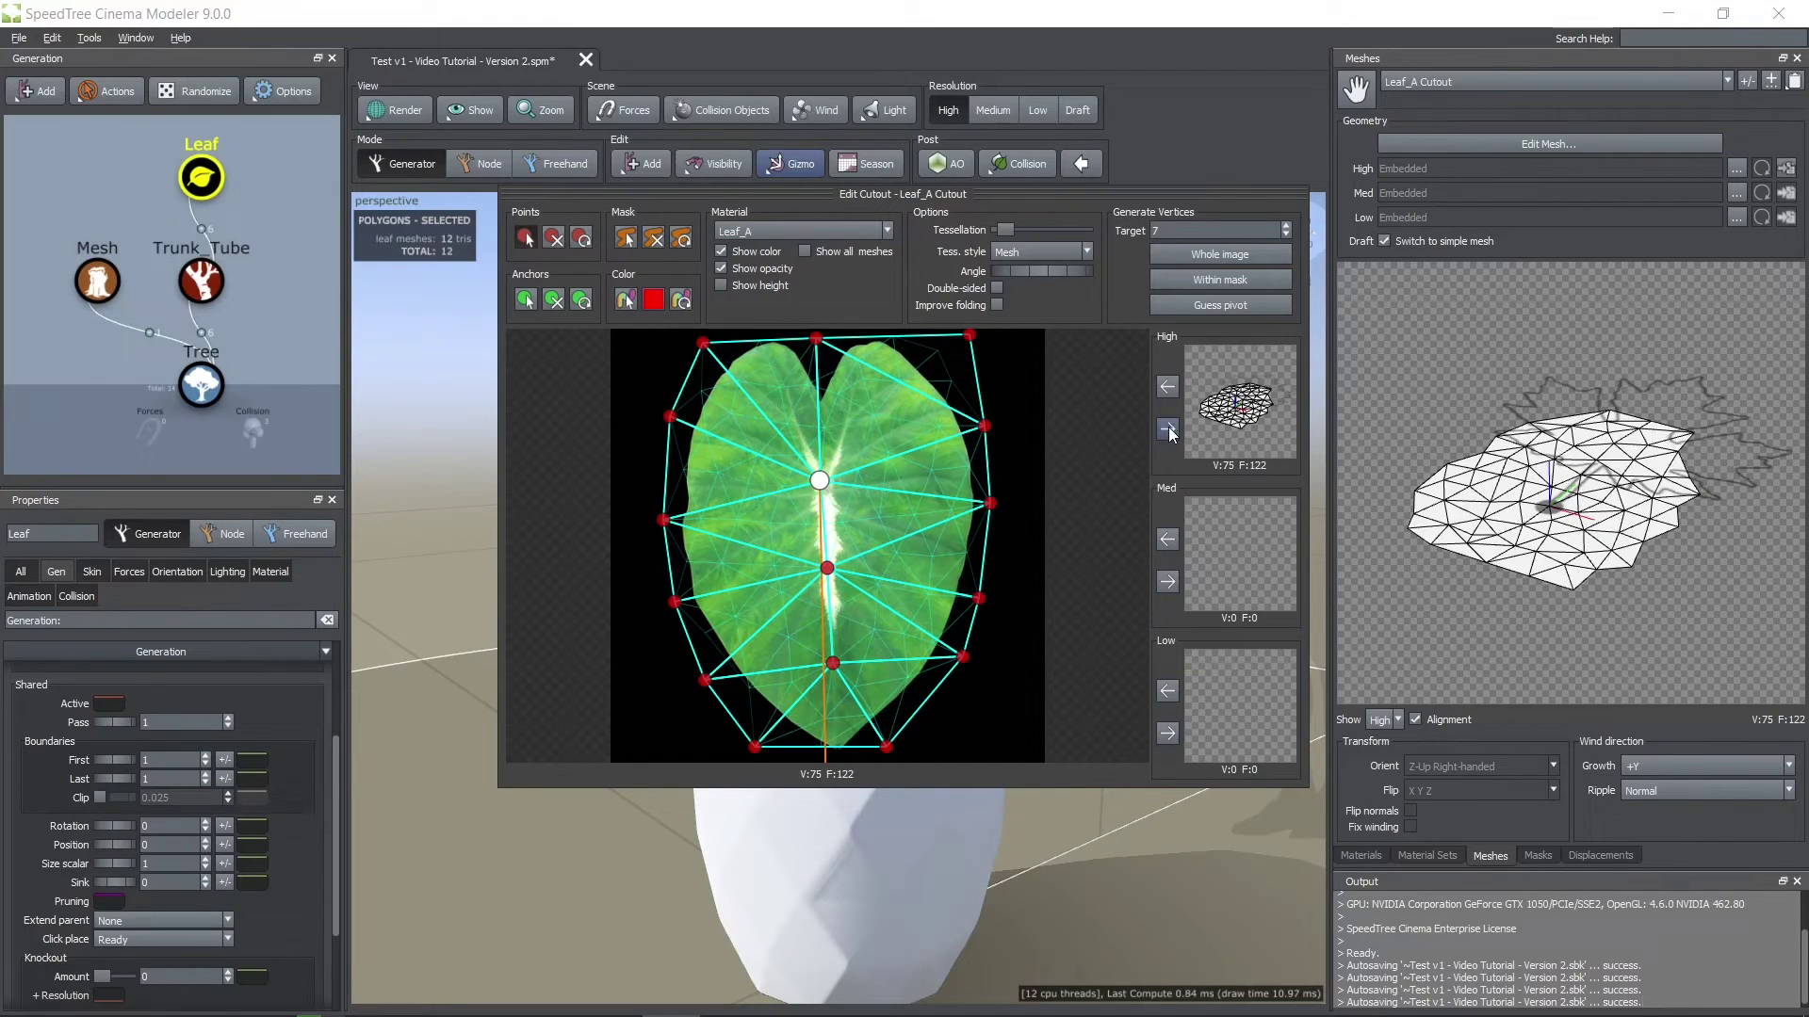
click(1104, 829)
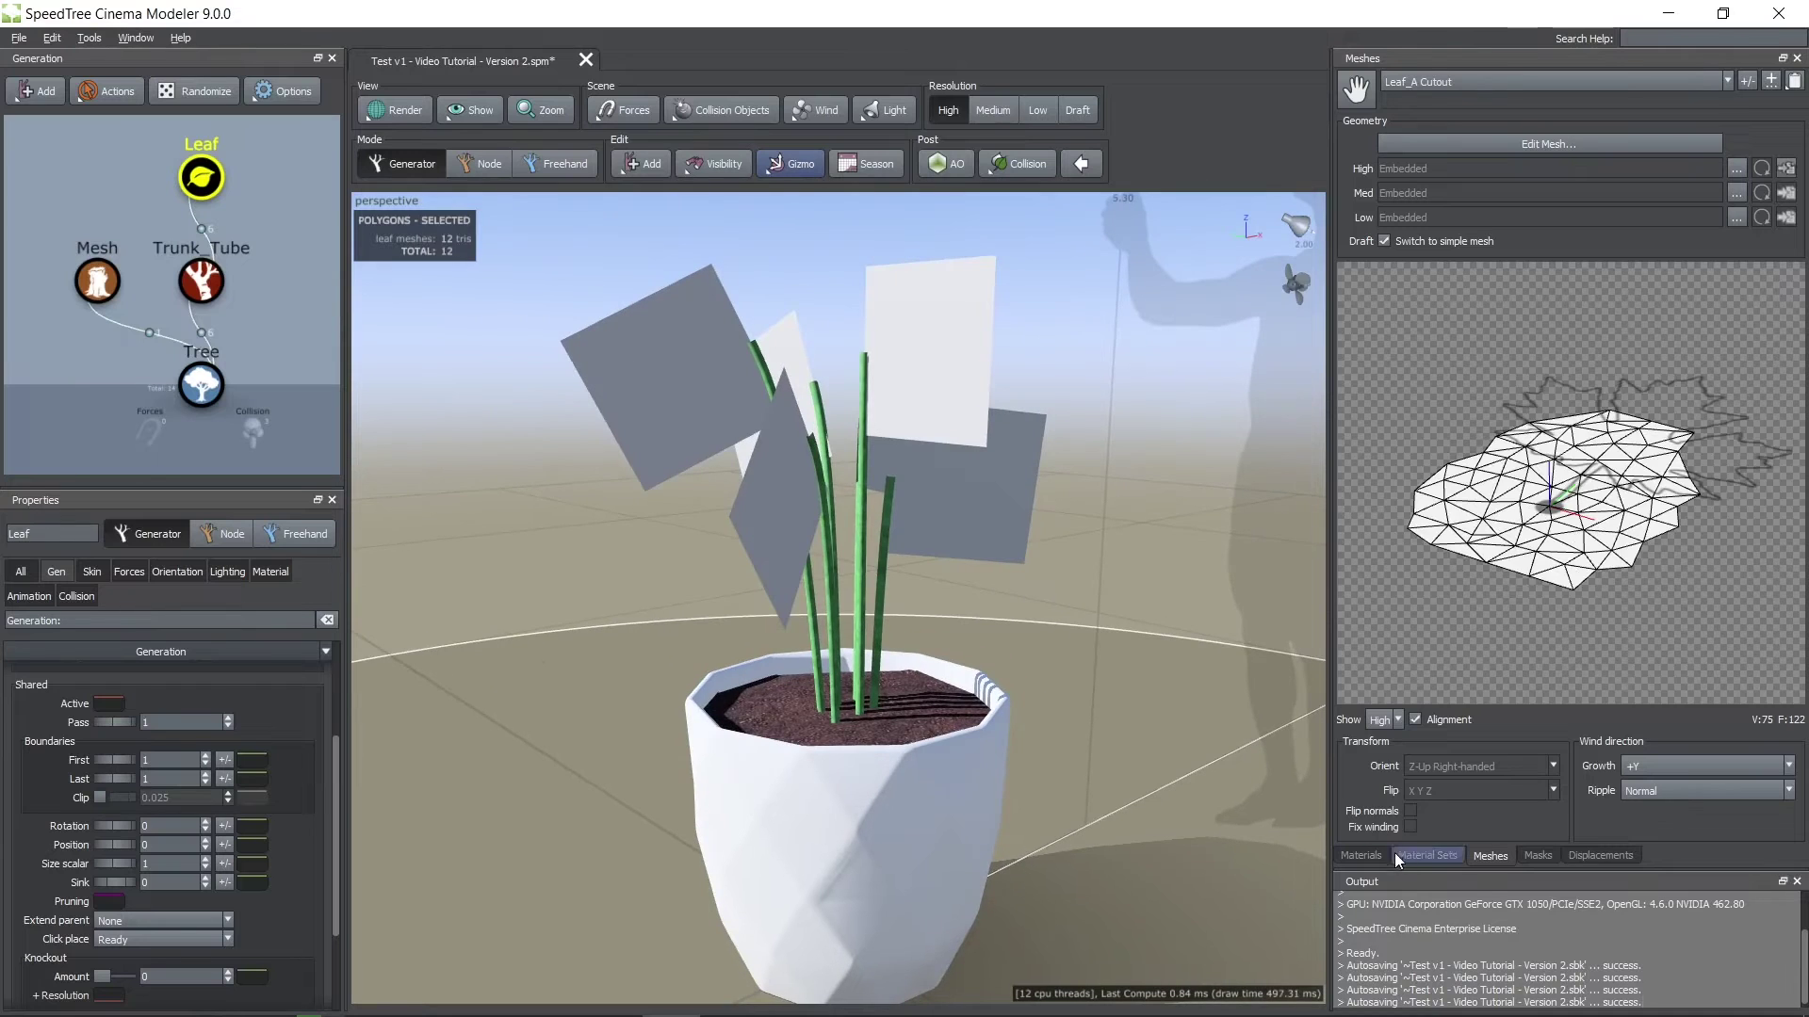
- Apply the Leaf_A material to the blank leaf planes at the stem tips
click(1367, 855)
click(1426, 83)
click(1421, 111)
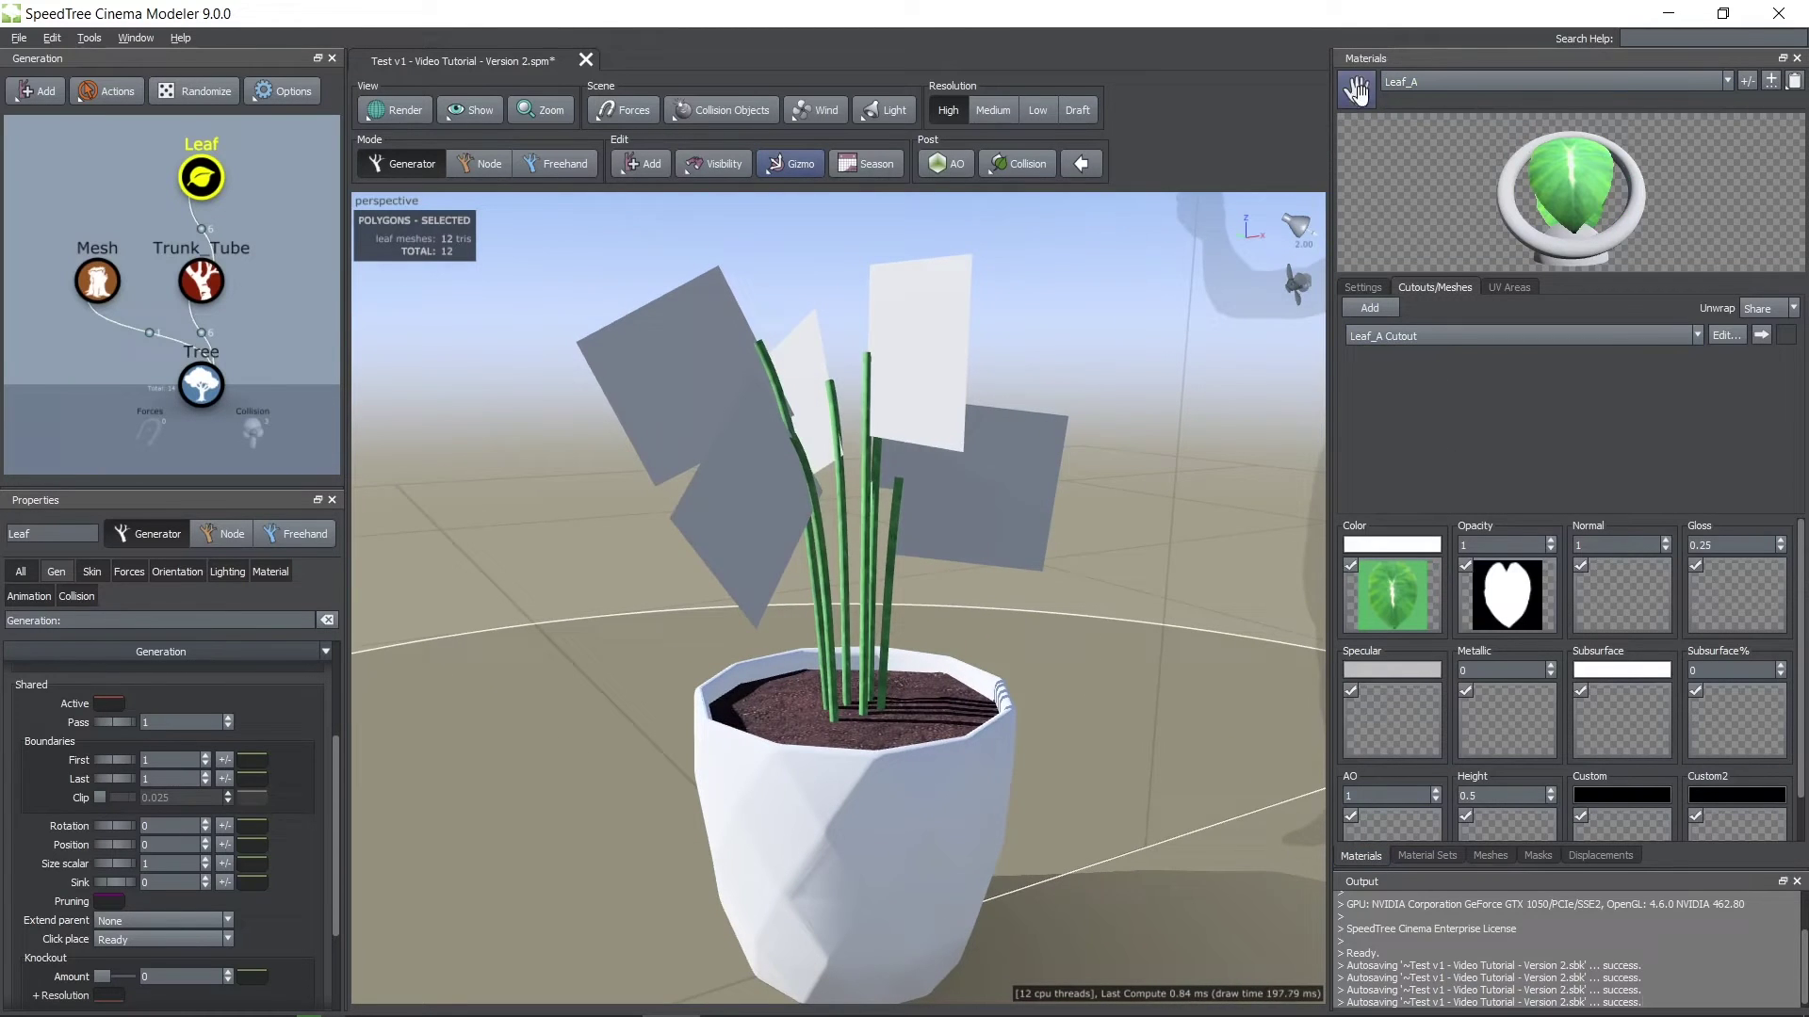
drag(923, 302, 923, 303)
drag(923, 304, 1112, 318)
- Set the Right value of the leaves' final orientation adjustments to 0.5
click(170, 581)
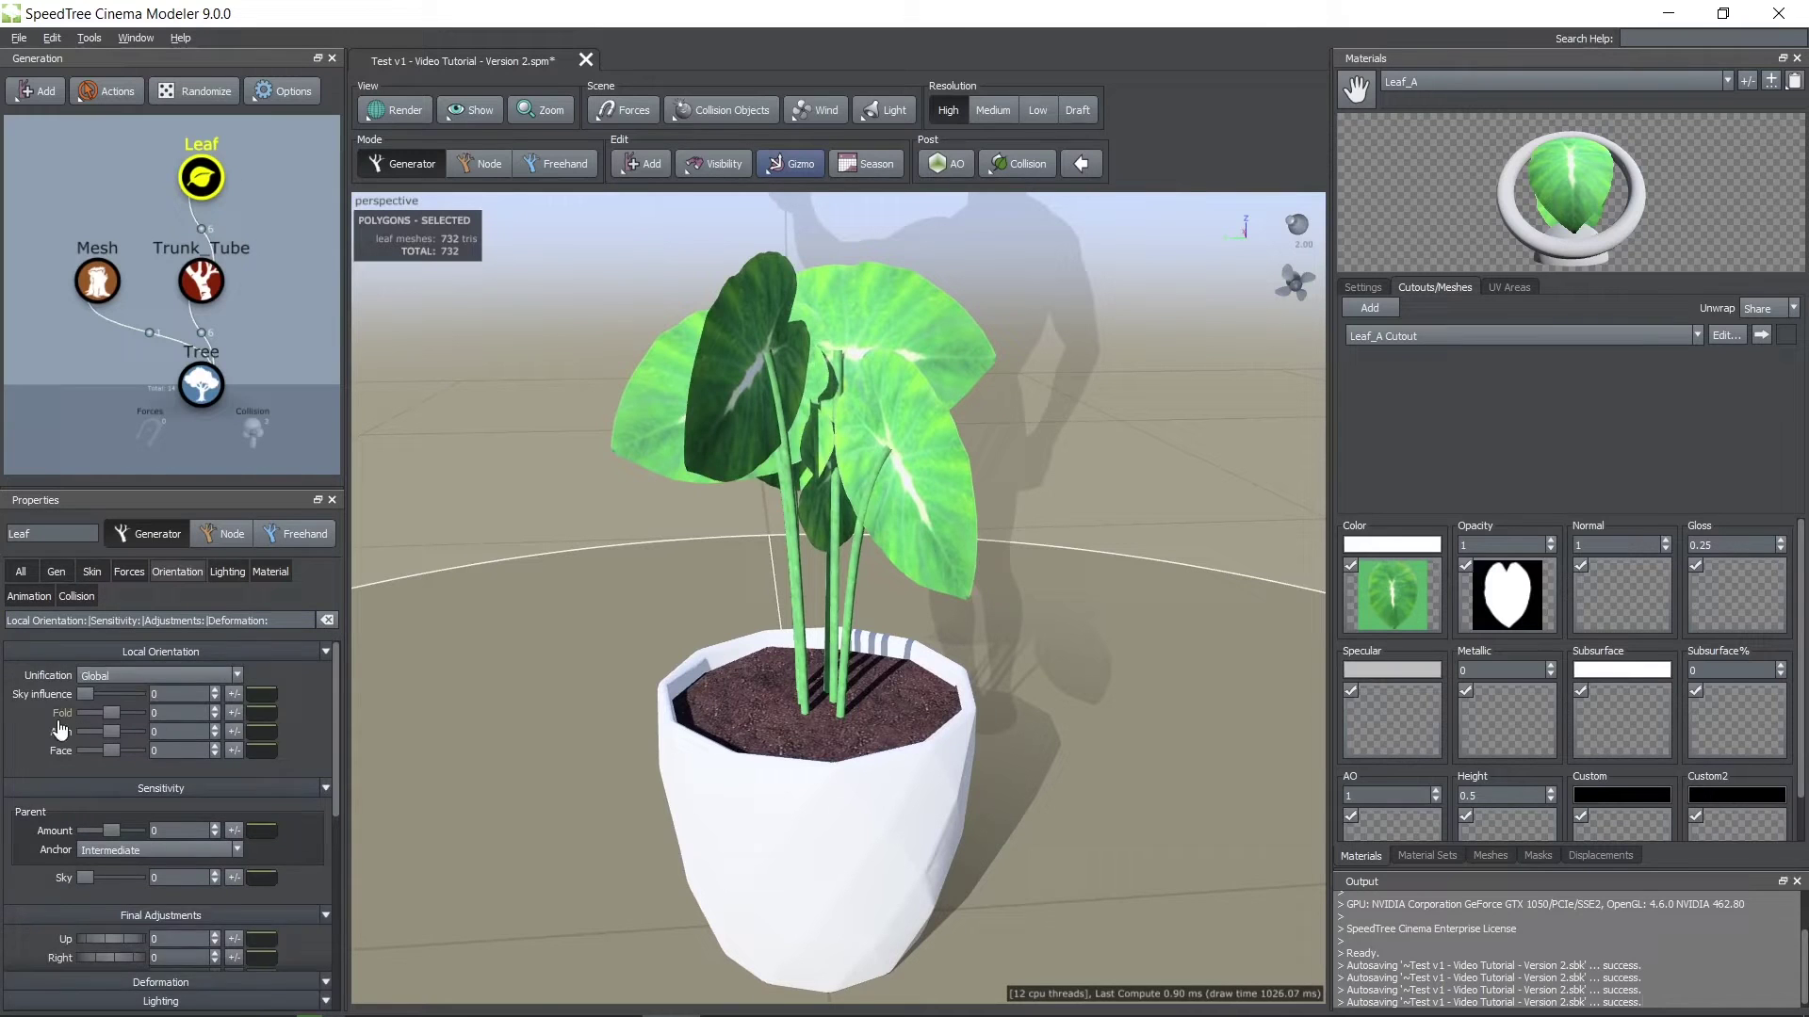
scroll(59, 731, down, 3)
drag(98, 732, 137, 735)
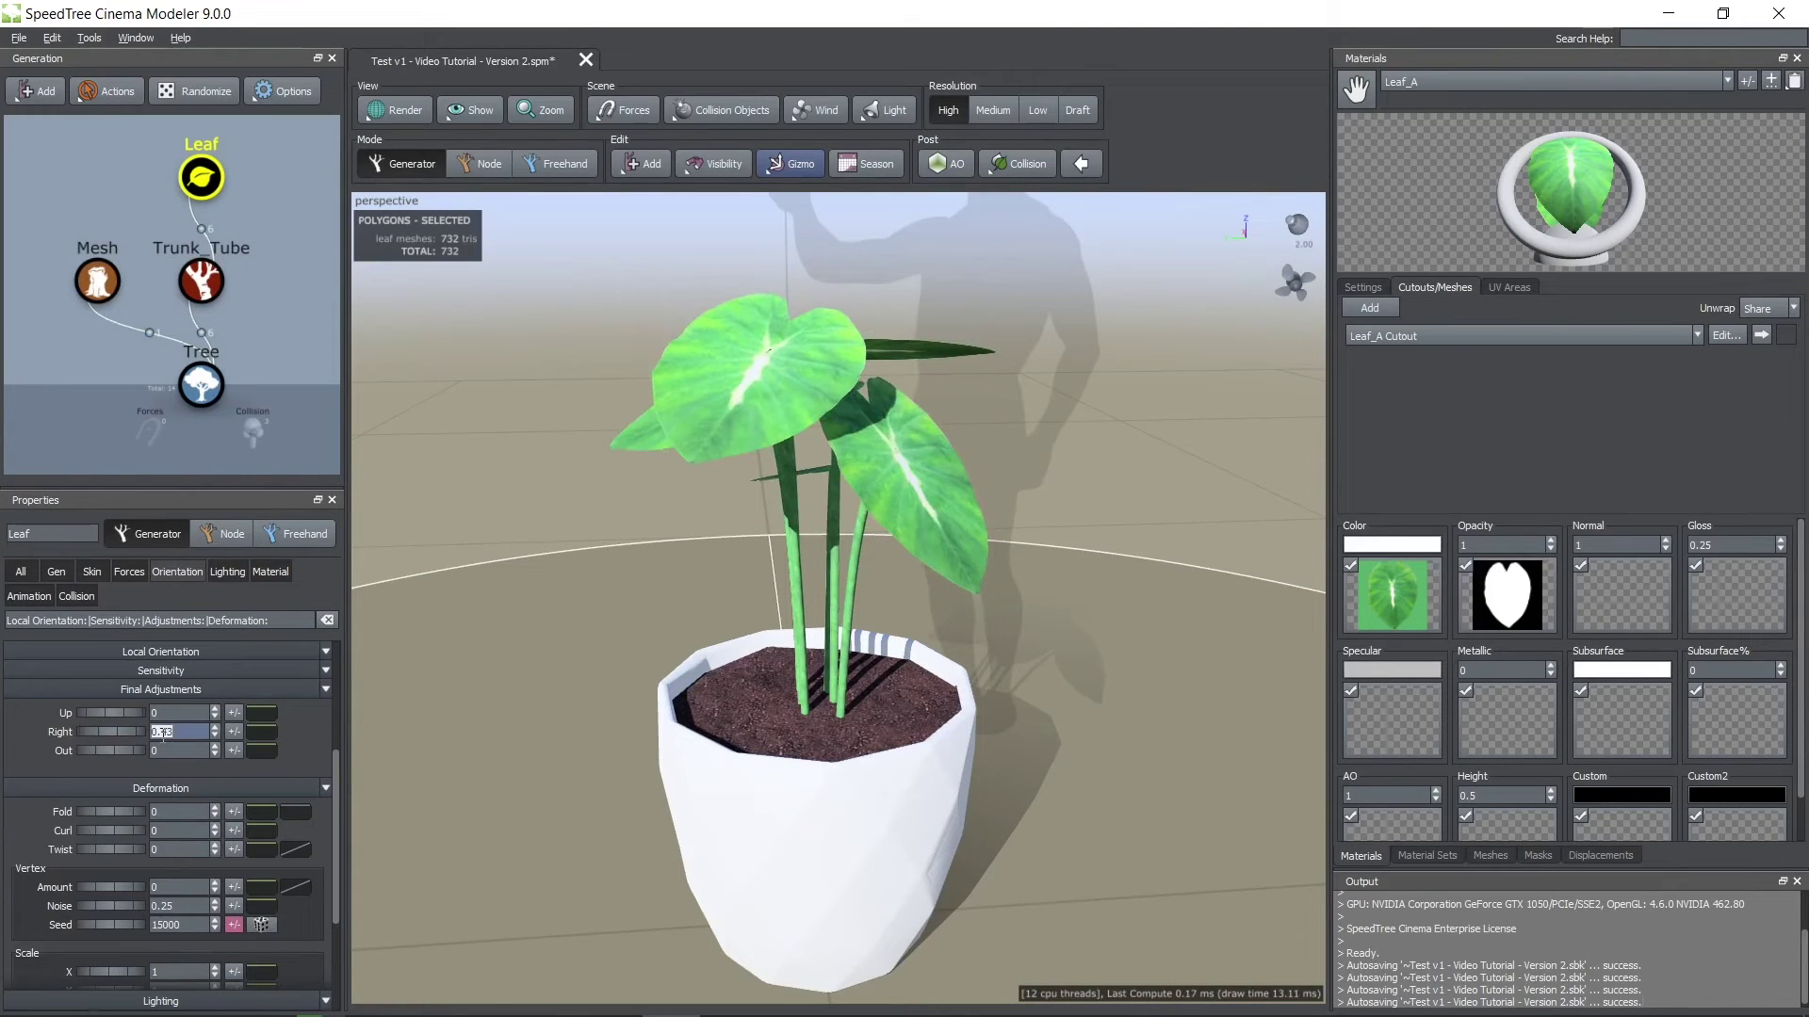
text(0.5)
key(Return)
drag(595, 711, 593, 635)
scroll(57, 744, up, 2)
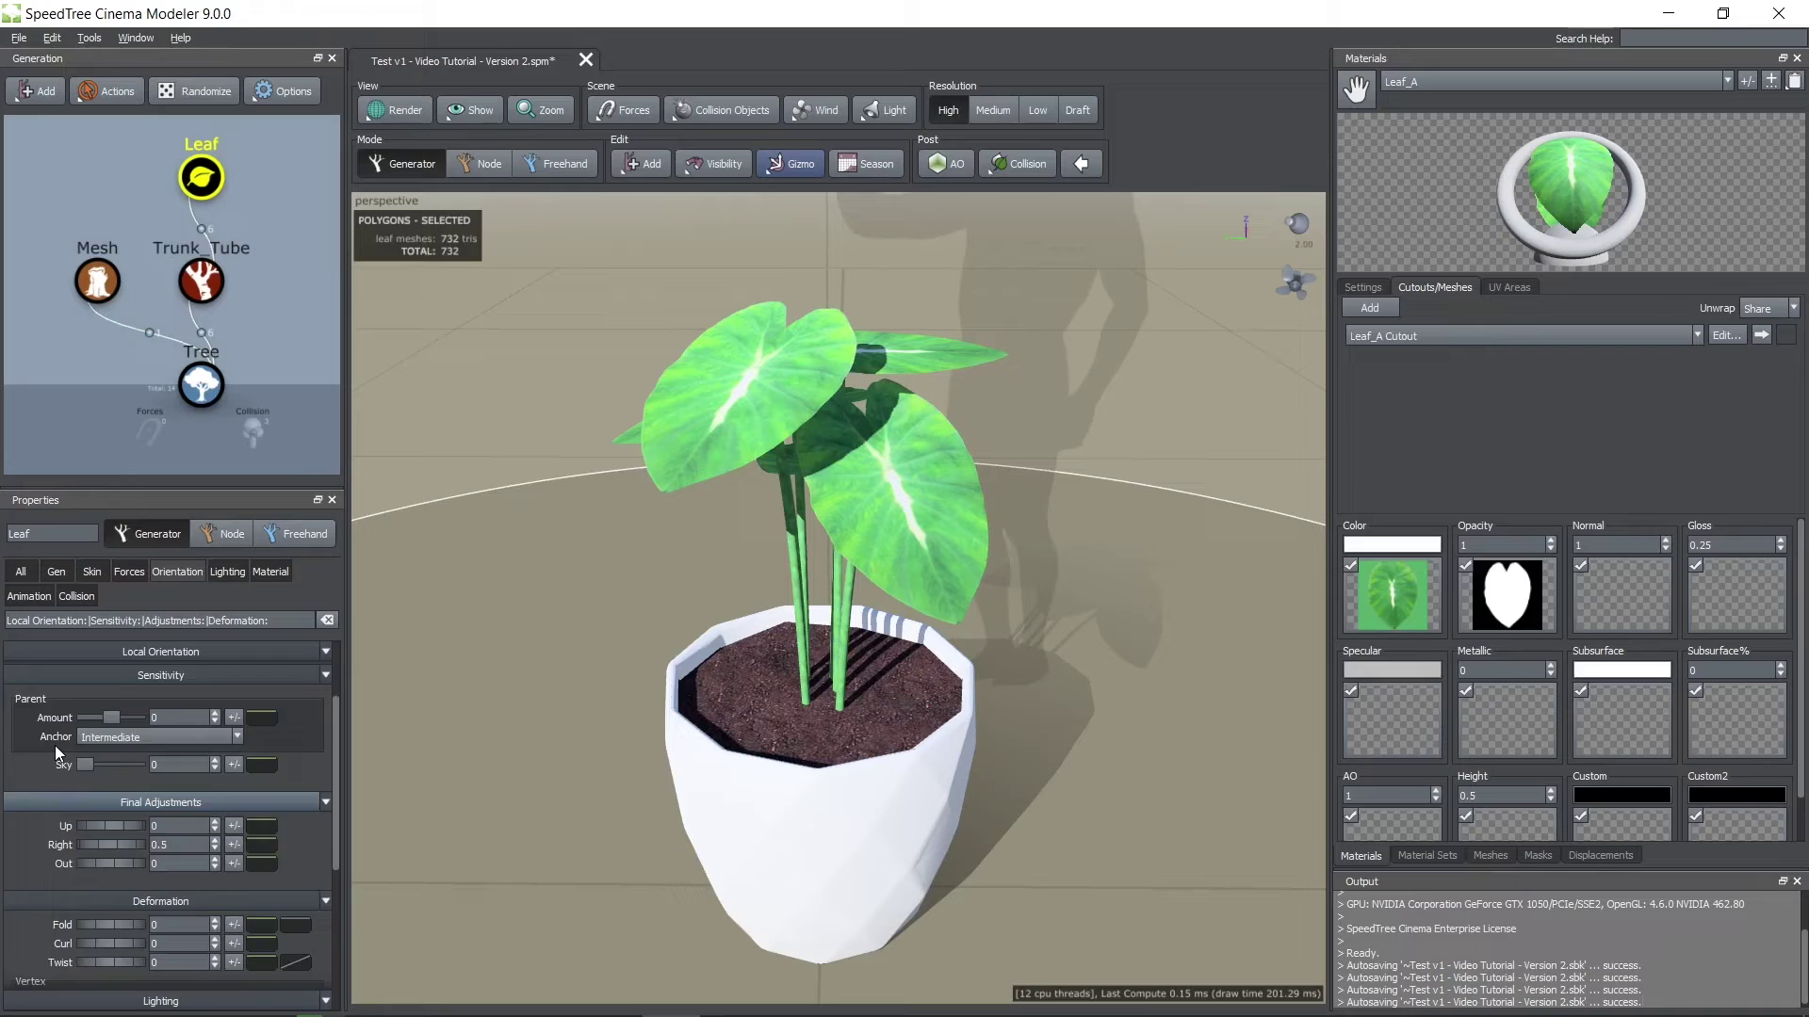
- Set the First generation boundary of the leaves to 1.17
scroll(54, 745, up, 2)
click(58, 571)
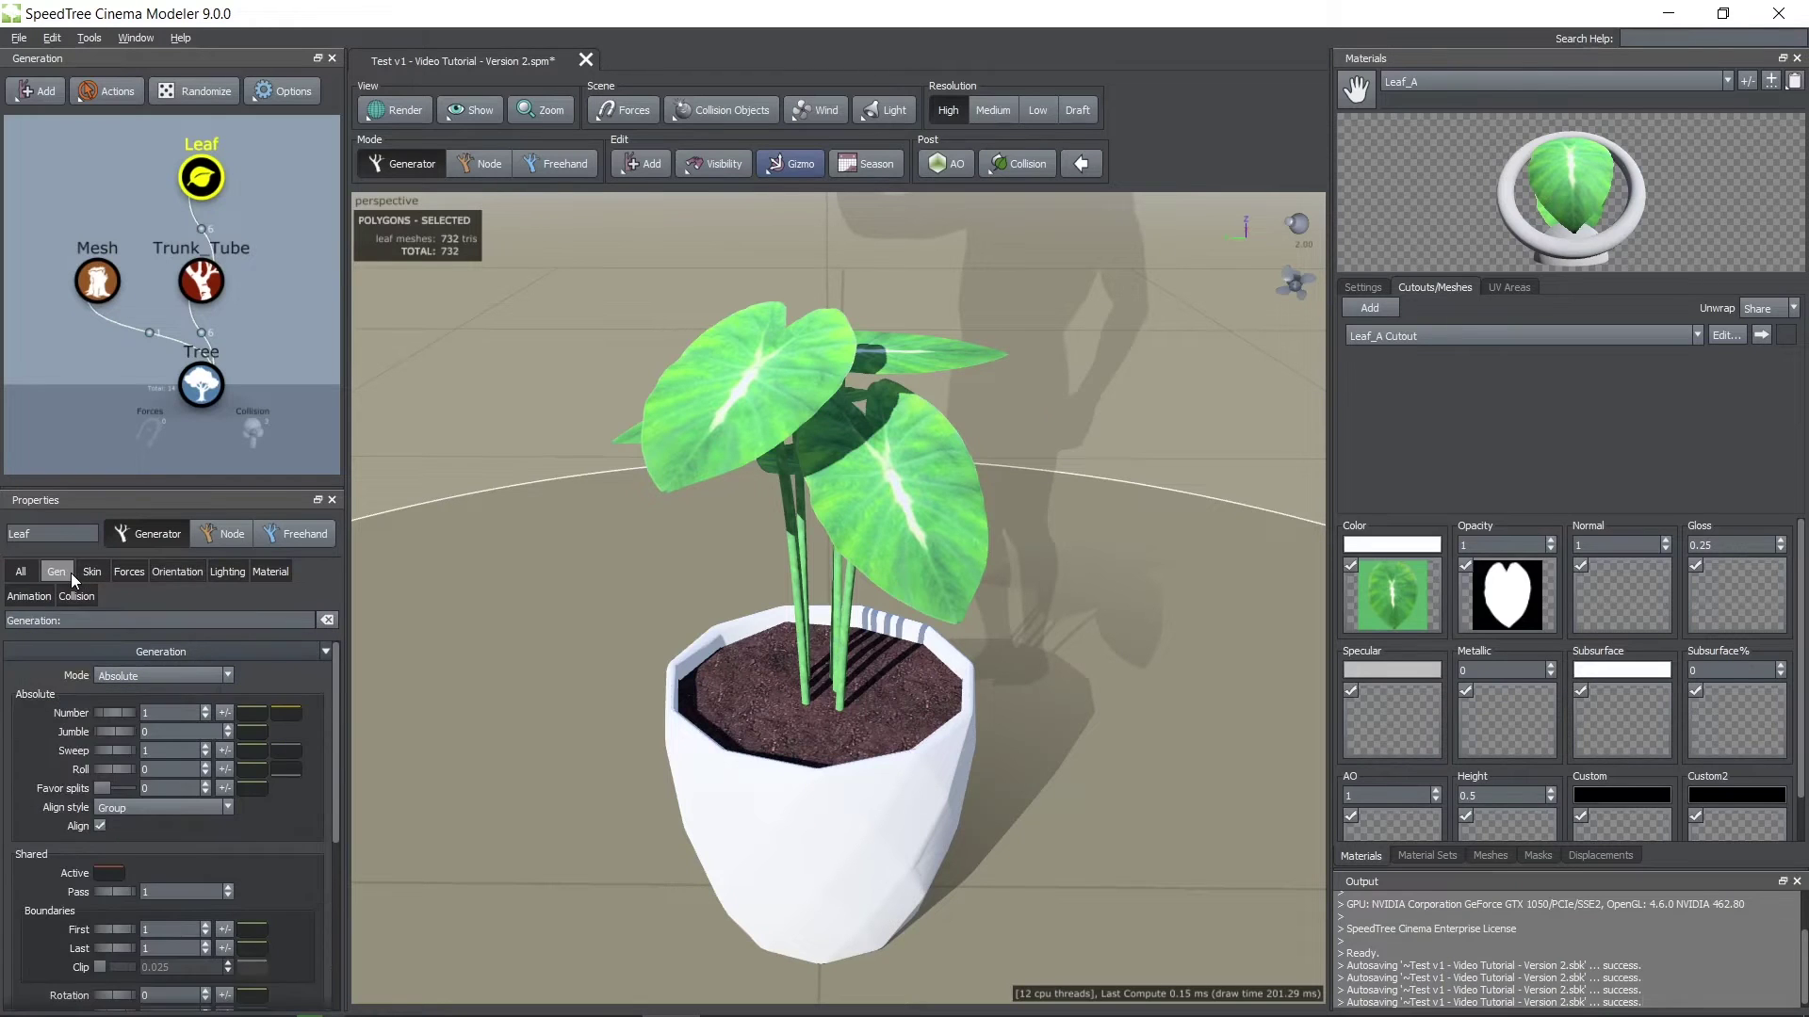
scroll(94, 735, down, 3)
drag(97, 816, 138, 800)
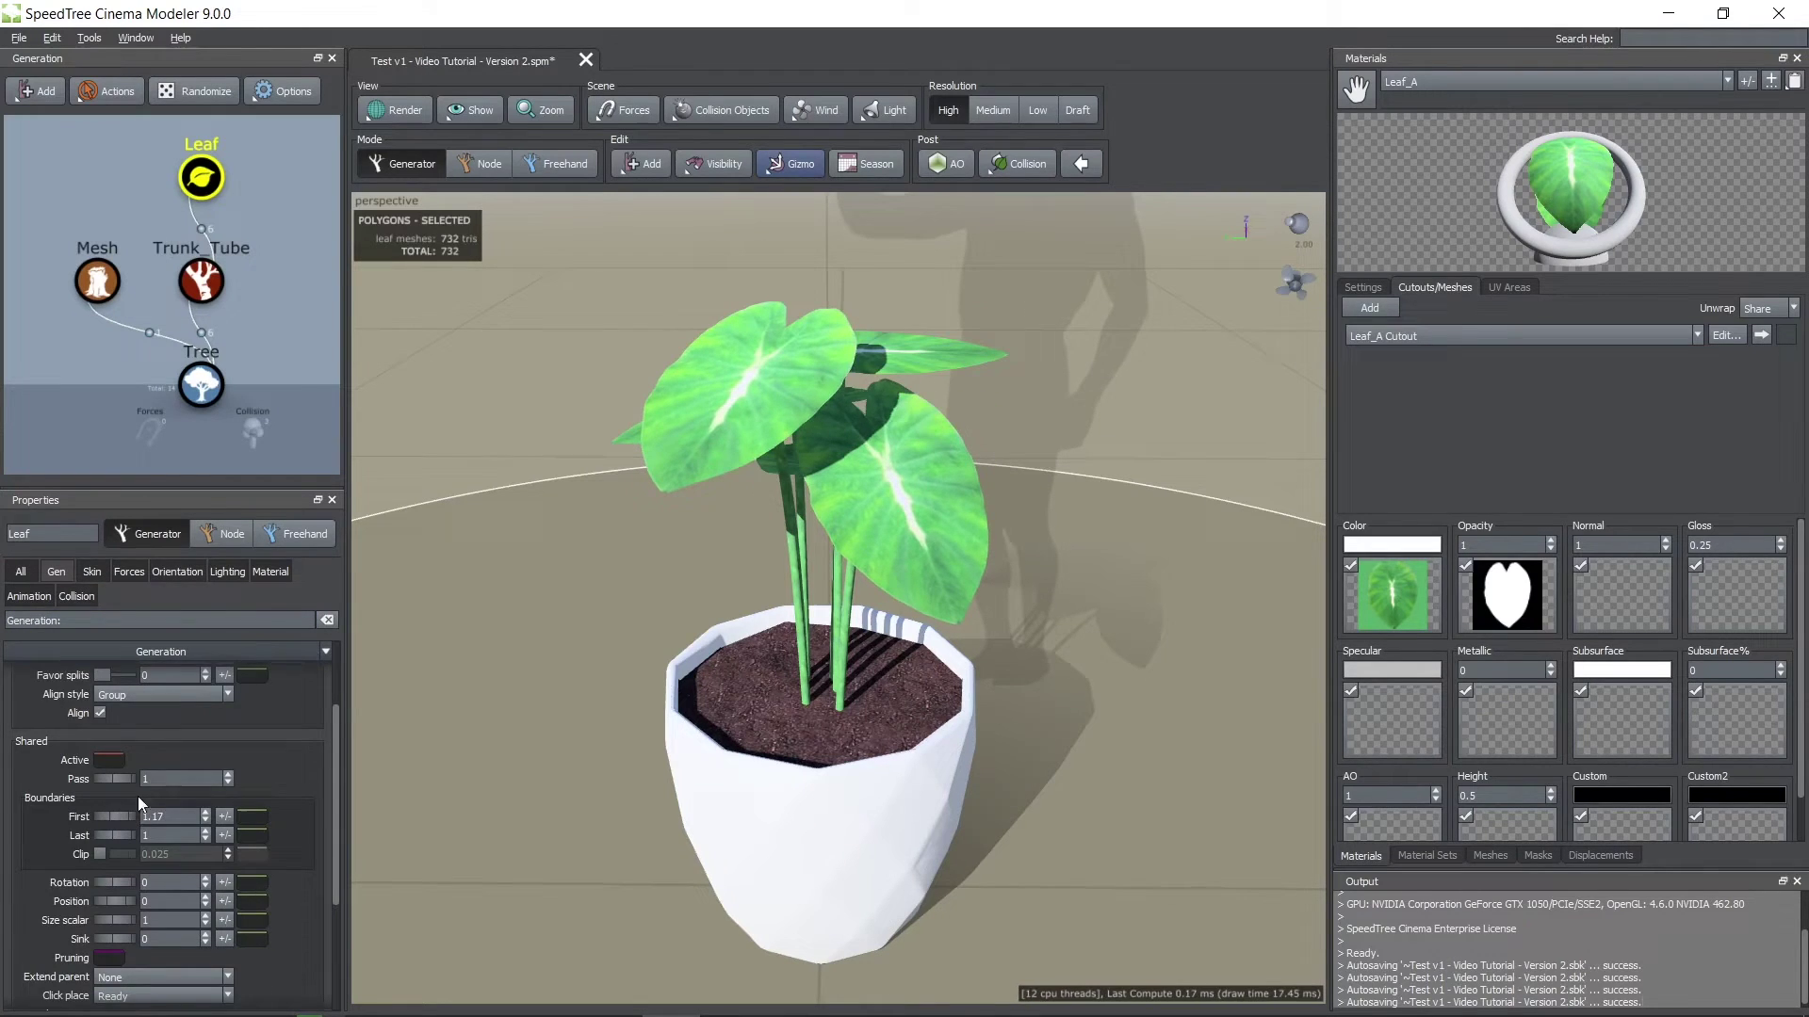
- Reduce the leaf size to 0.84
click(181, 577)
scroll(42, 731, down, 1)
click(98, 571)
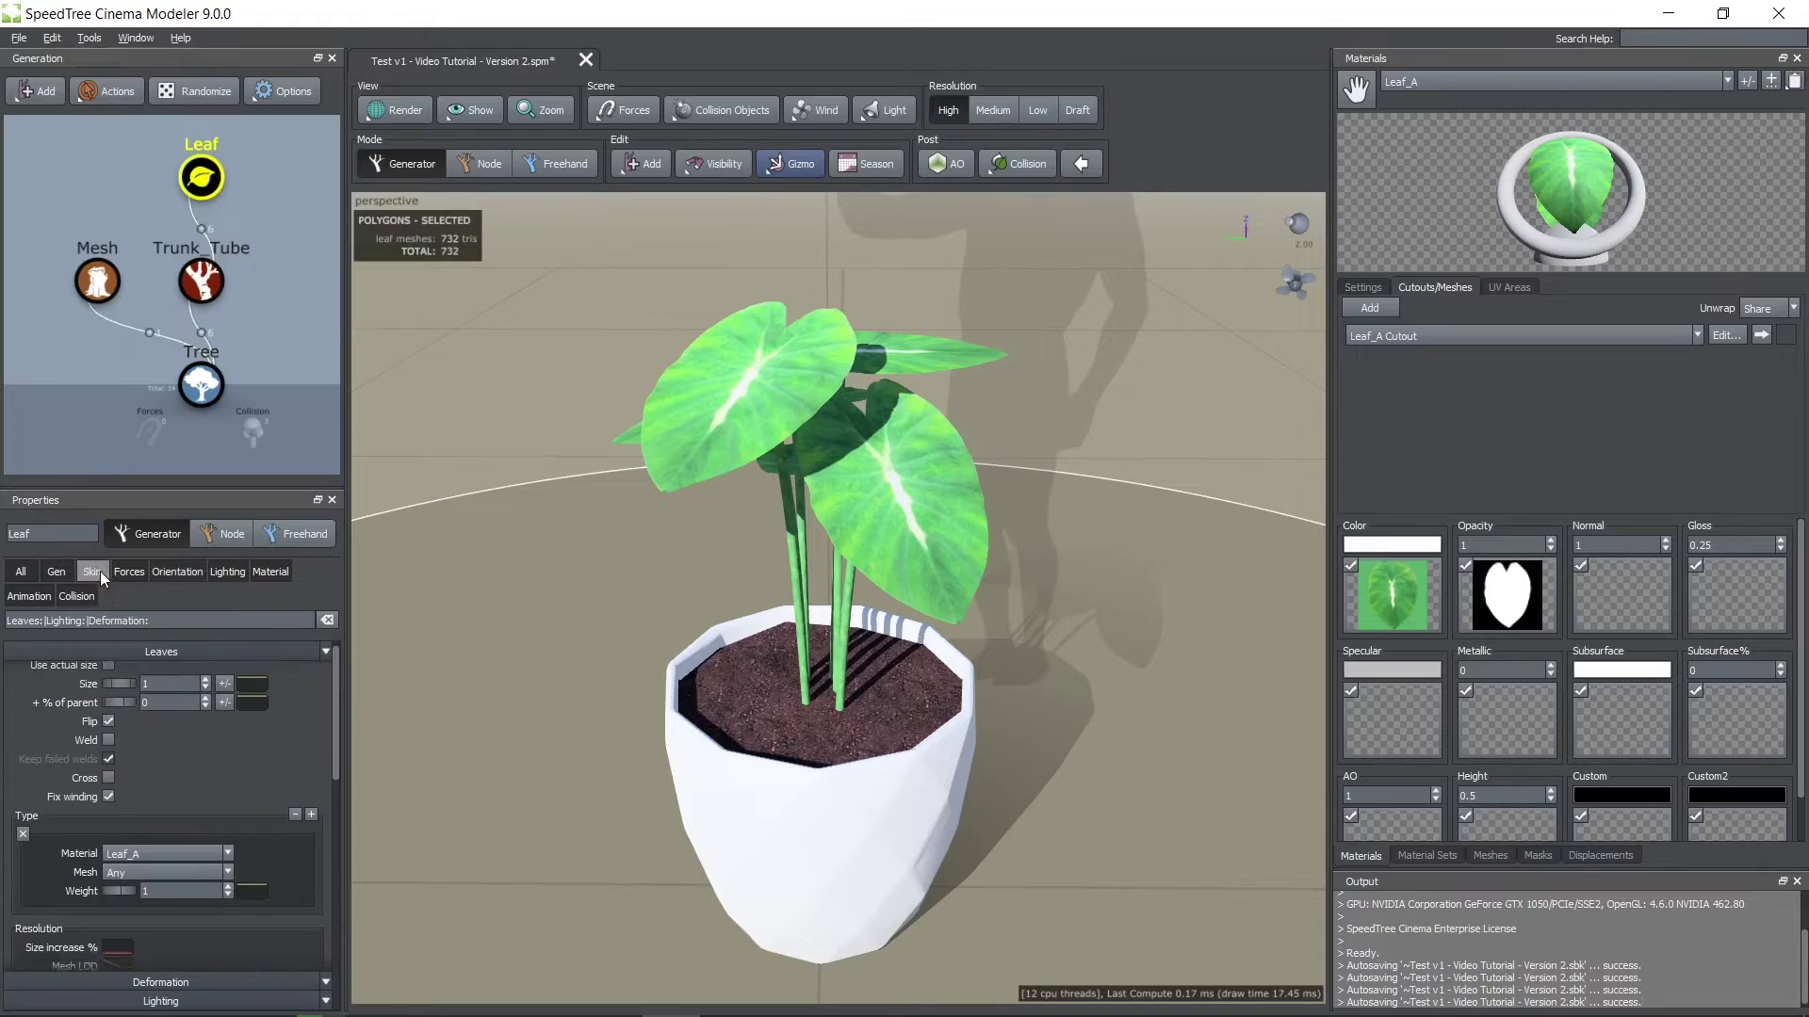
drag(128, 695, 113, 693)
scroll(177, 716, down, 1)
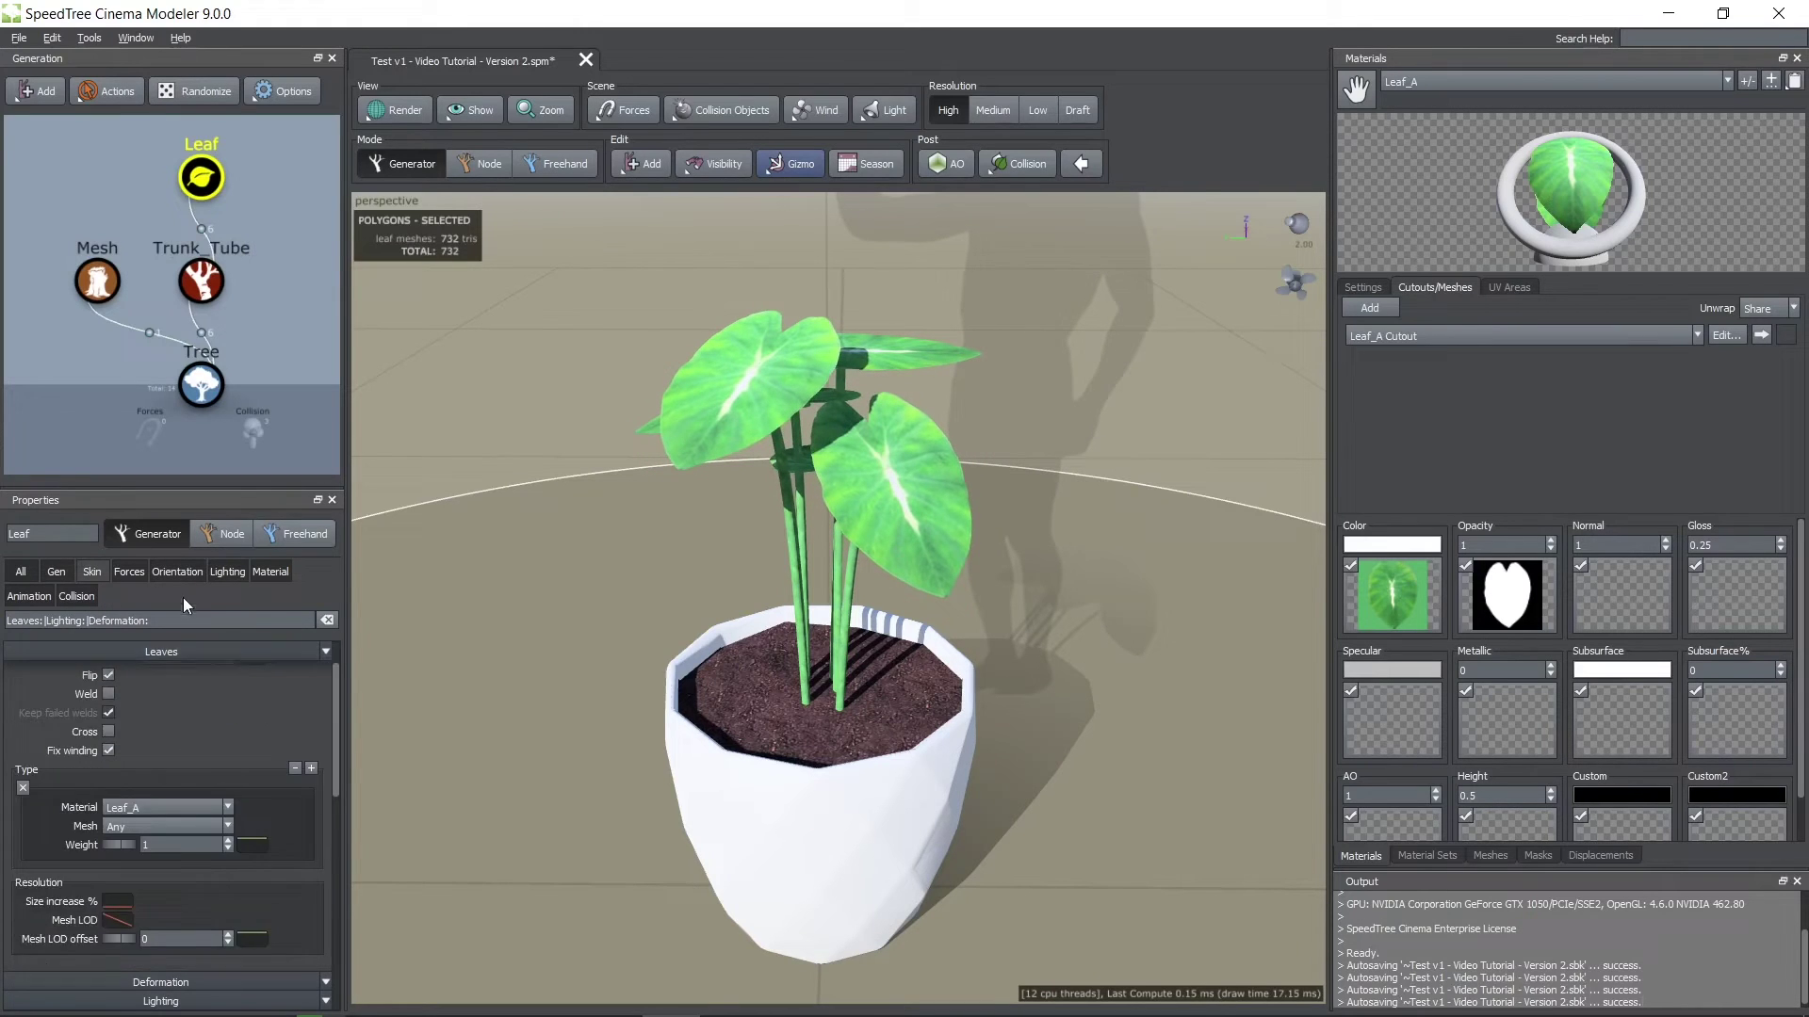
- Set the leaves' deformation Fold to -0.19
click(181, 574)
scroll(68, 768, down, 2)
scroll(109, 791, down, 3)
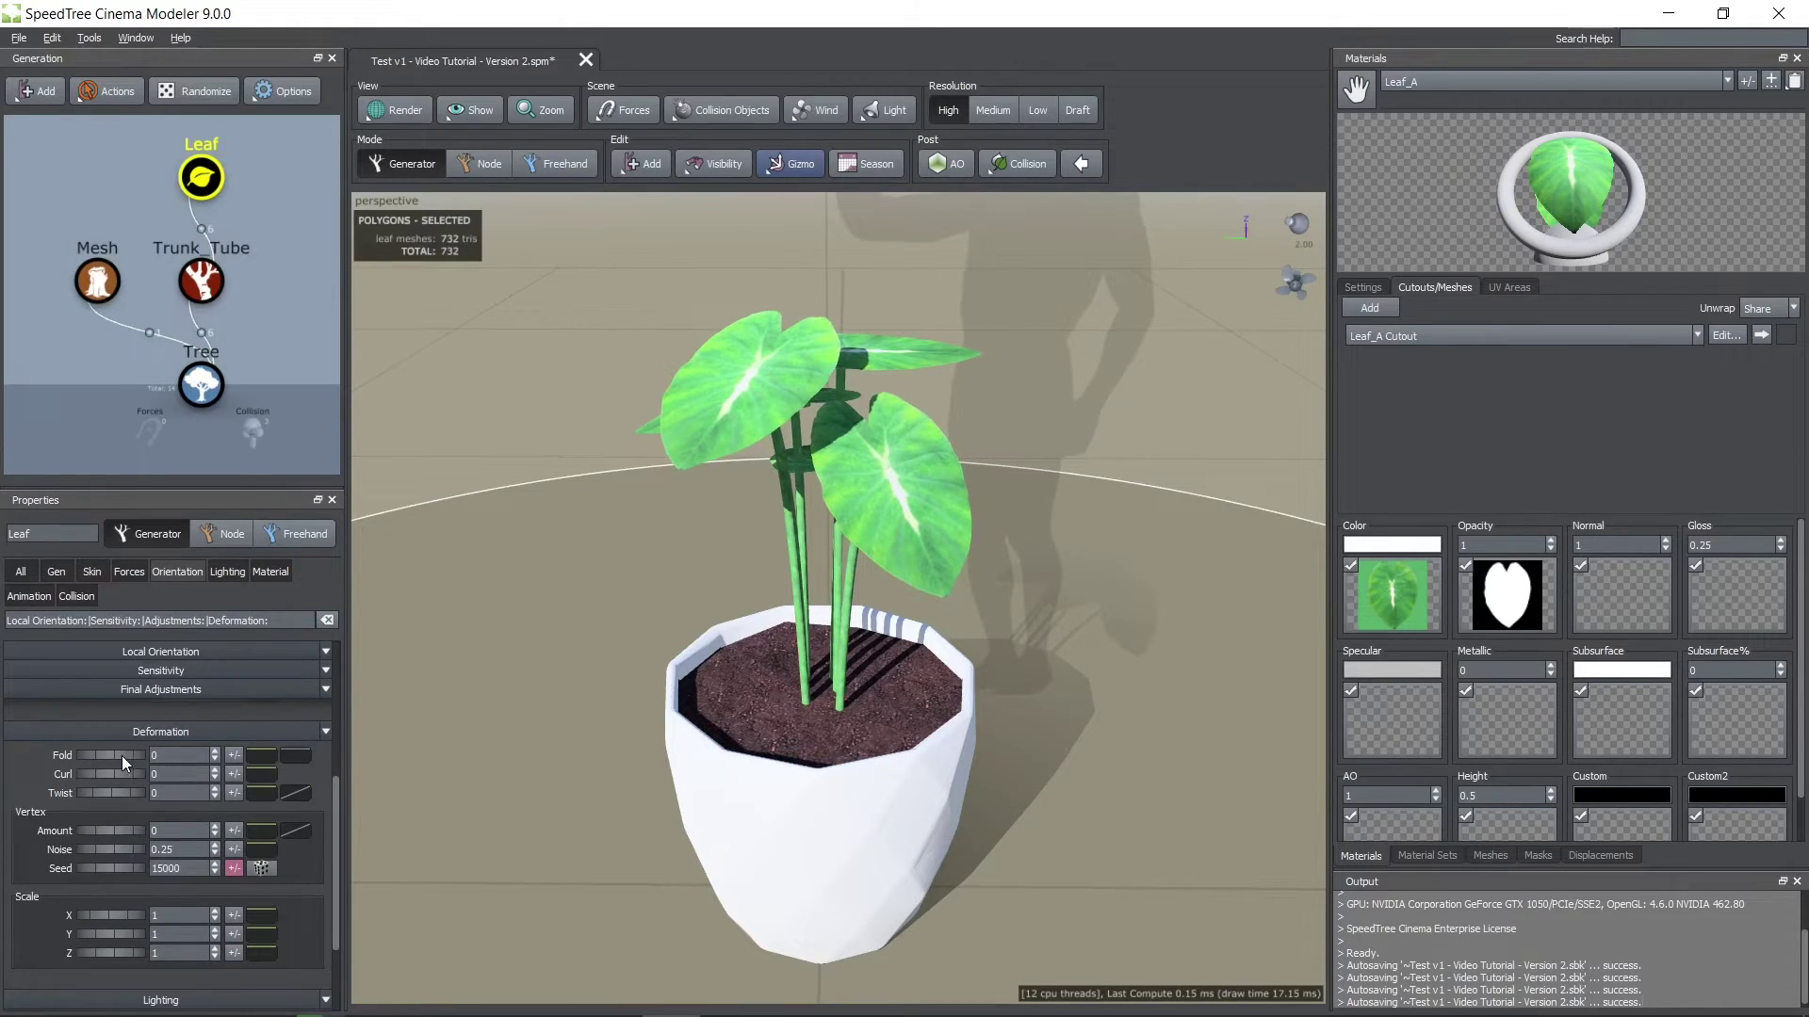
drag(122, 755, 91, 744)
- Reshape the Fold profile curve with a raised peak at about X 0.62, a strongly lowered start and a moderately lowered end
click(262, 755)
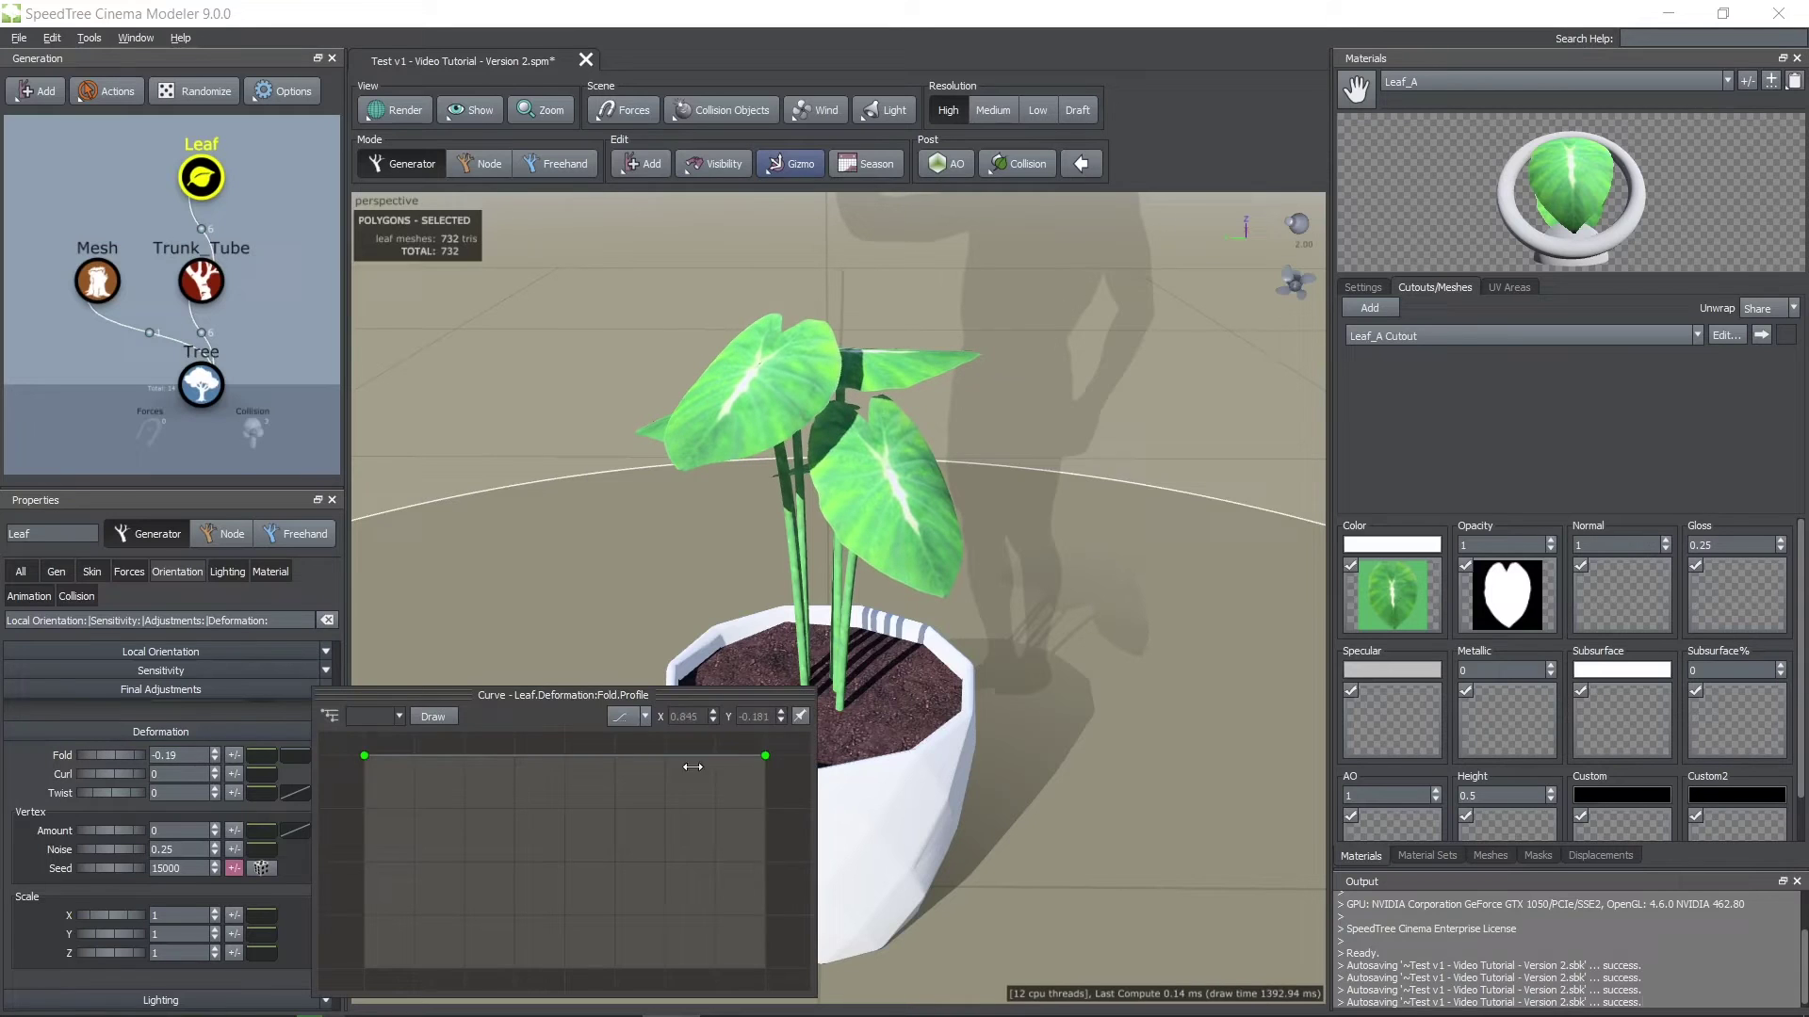
drag(367, 756, 368, 944)
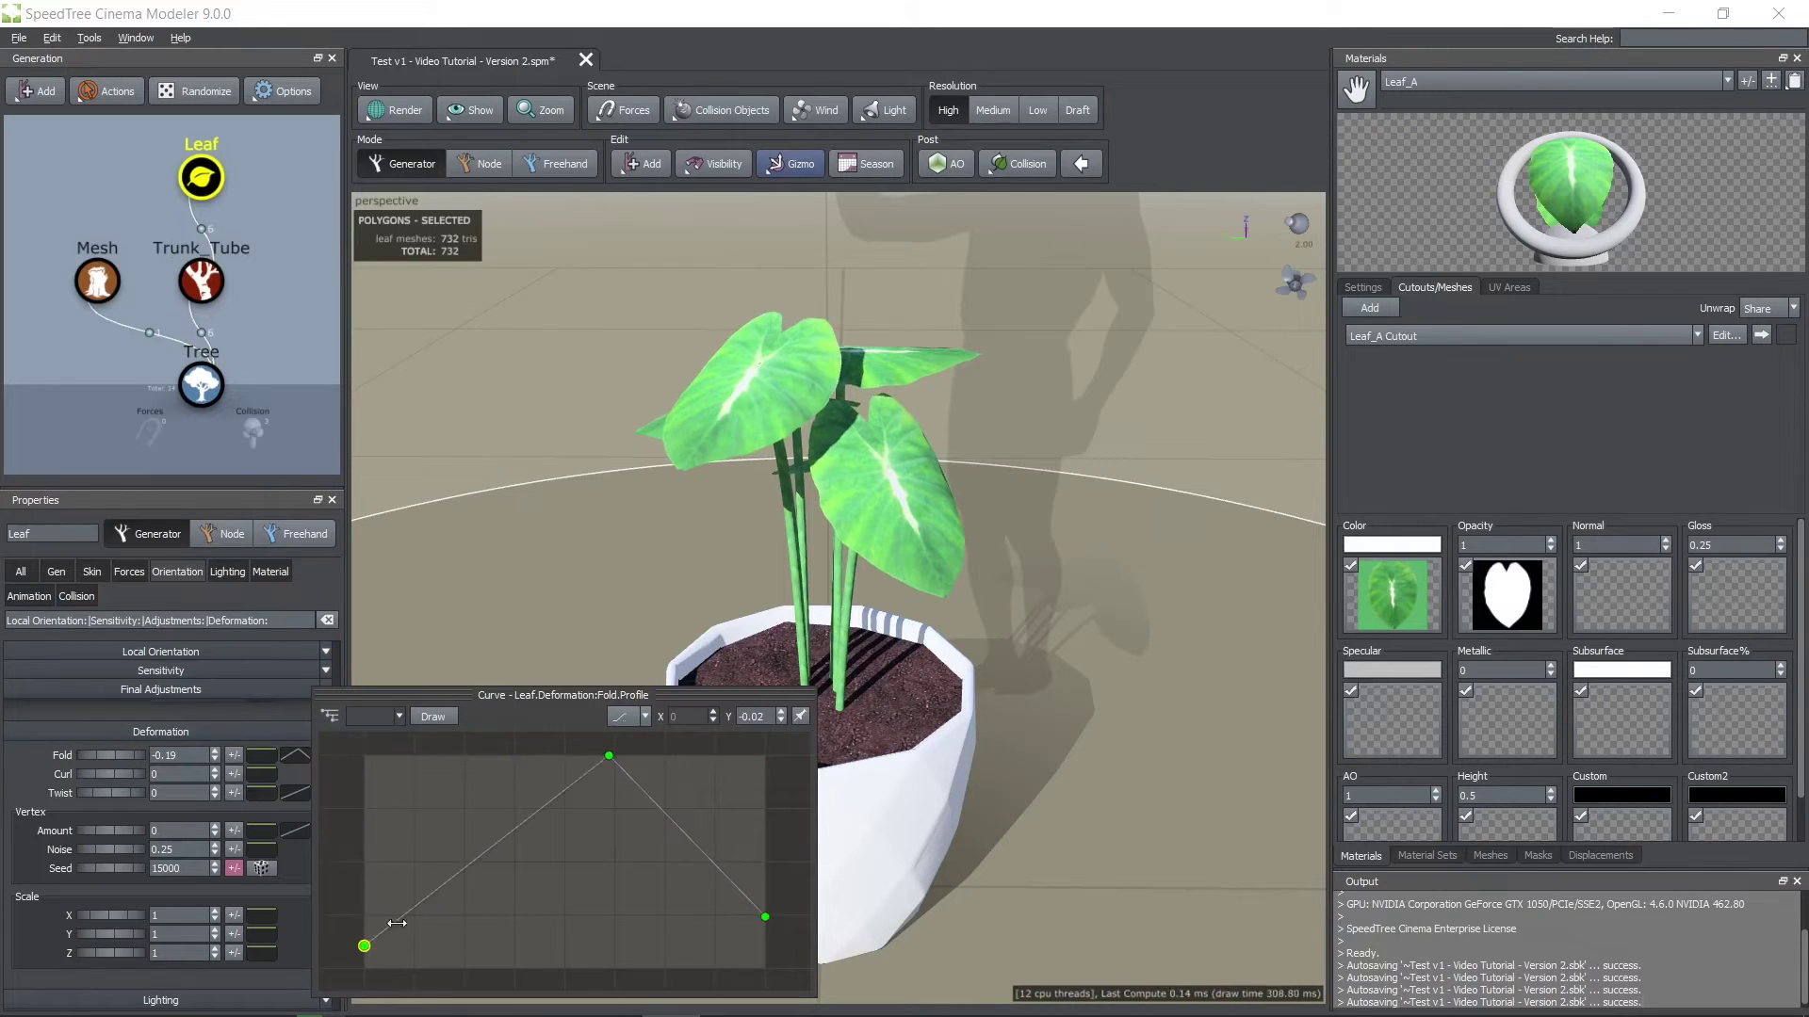
drag(610, 756, 617, 658)
scroll(505, 799, up, 1)
scroll(505, 799, down, 5)
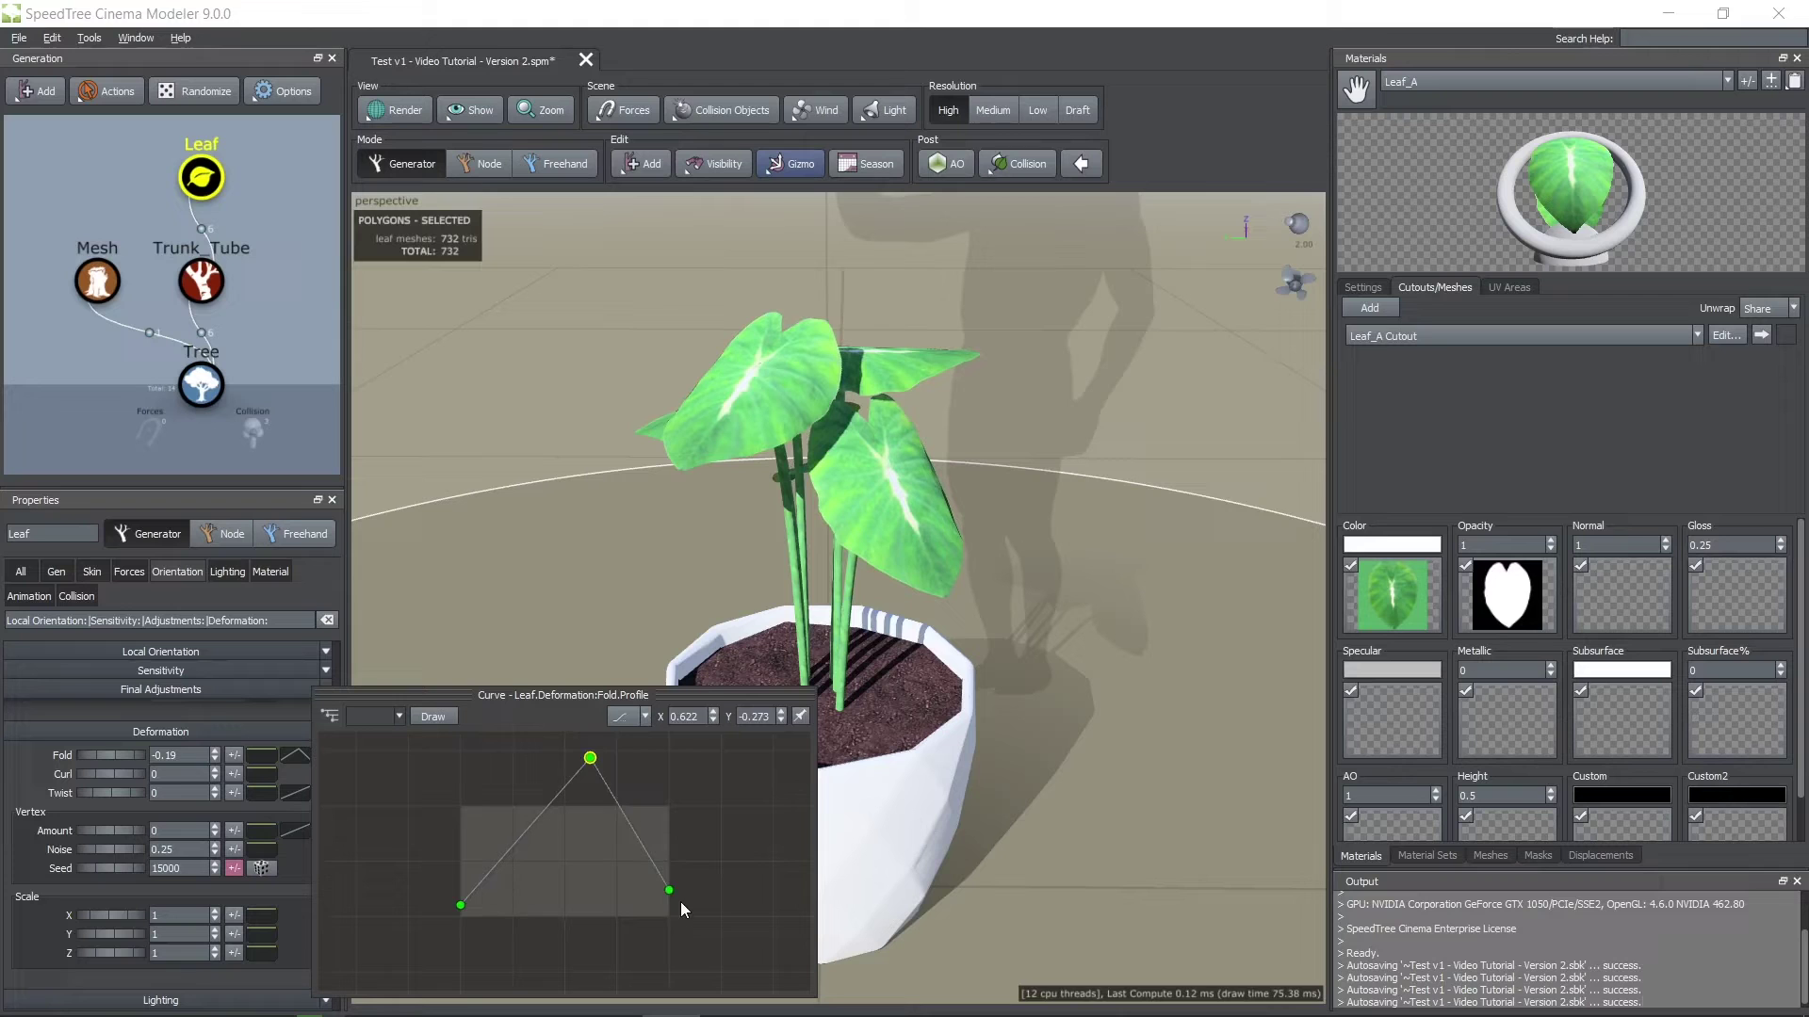
drag(461, 906, 461, 988)
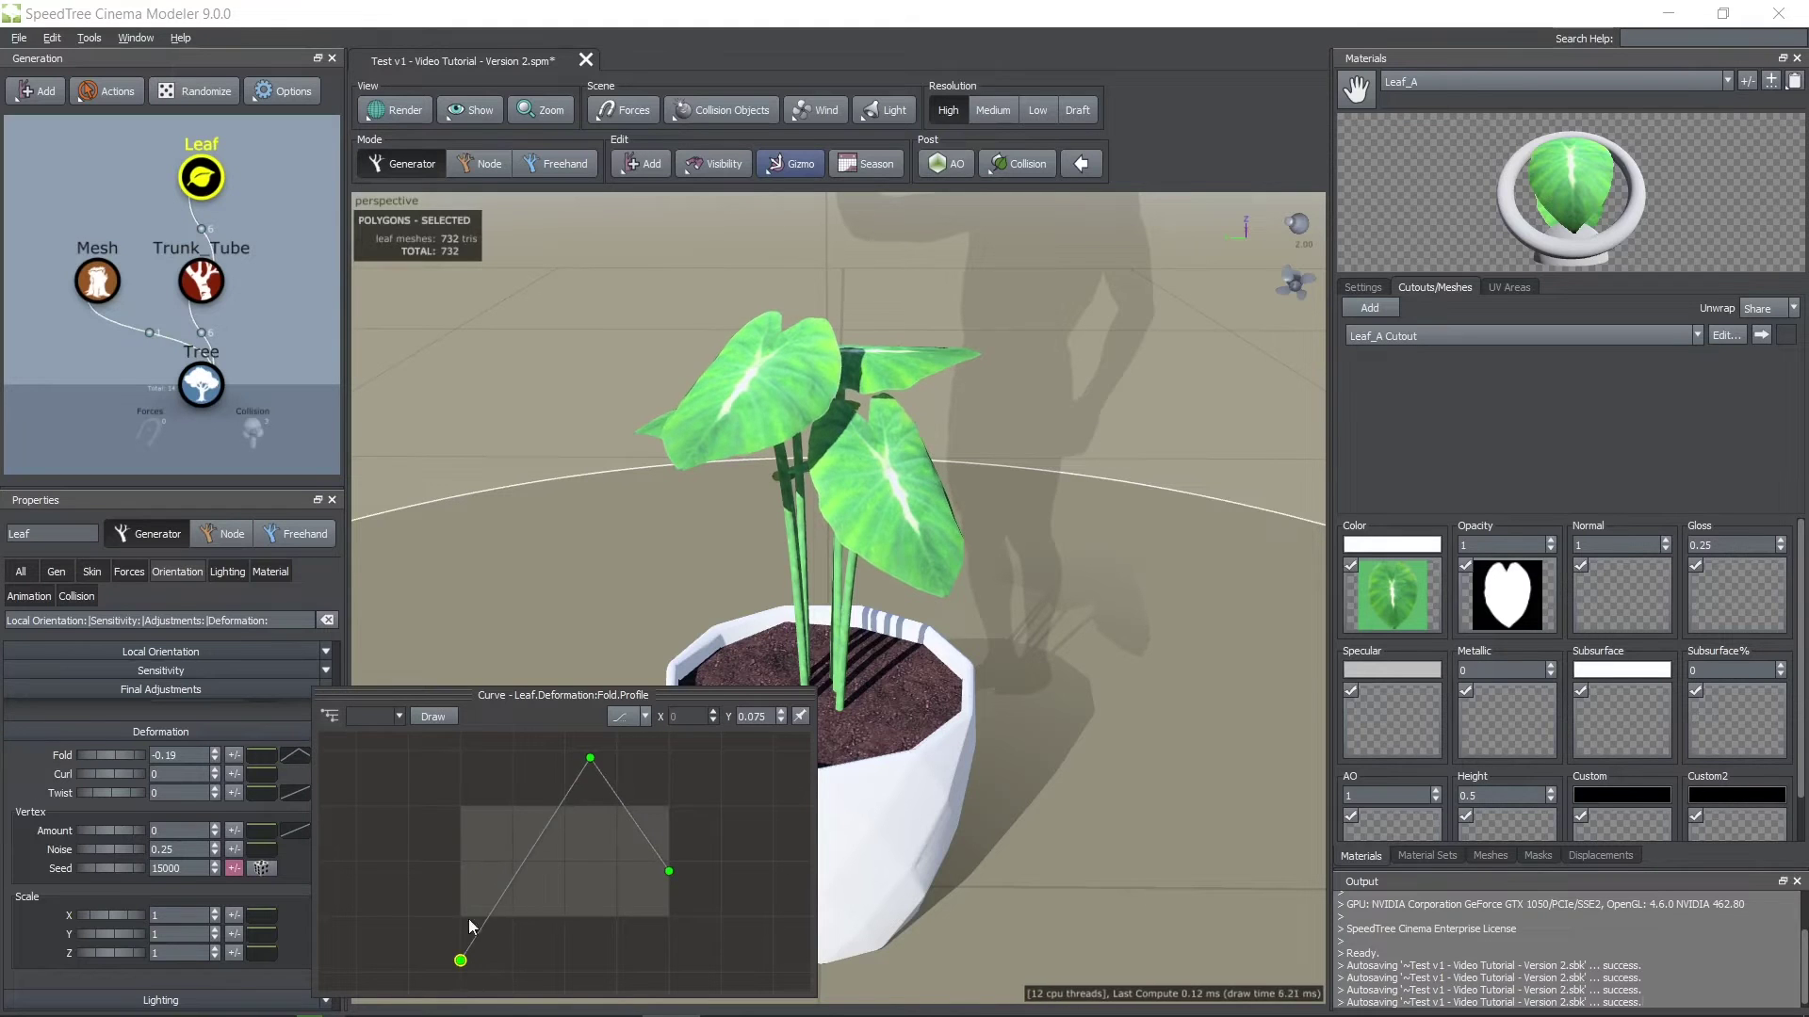
scroll(501, 644, up, 3)
- Add a variance of about 0.09 to the leaves' Fold deformation
click(235, 756)
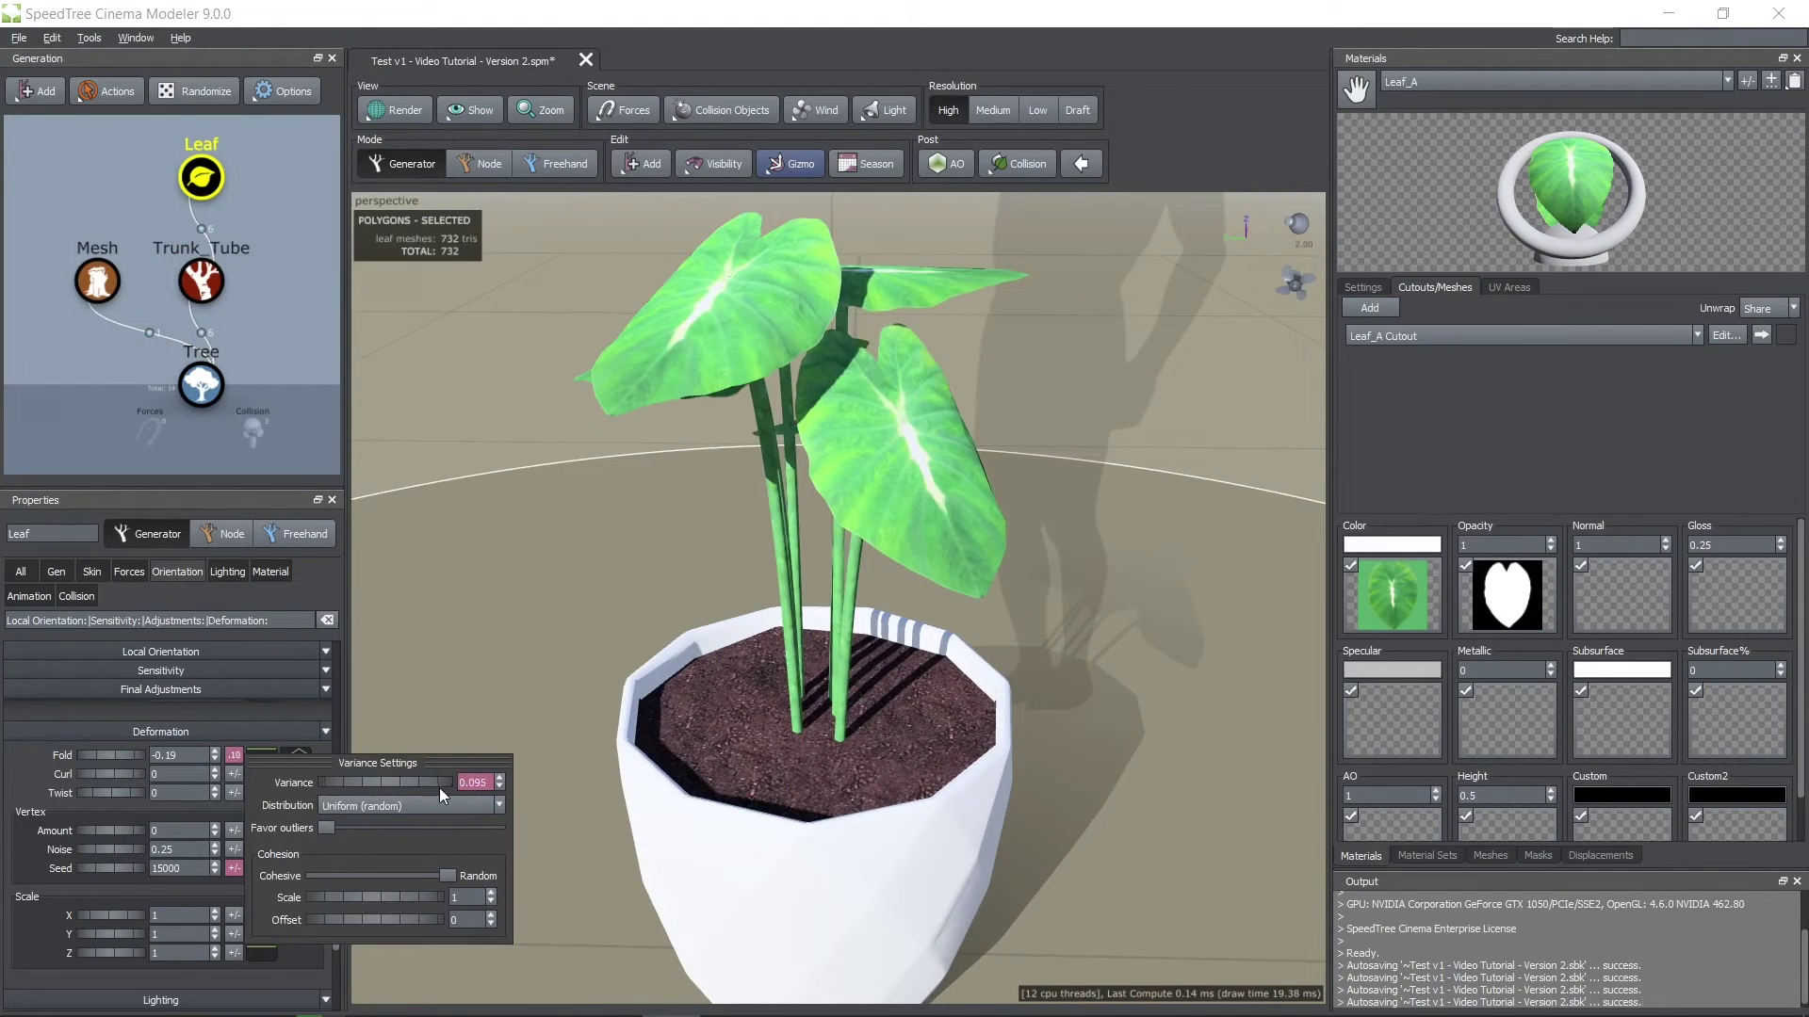
drag(439, 788, 436, 788)
drag(542, 631, 532, 594)
- Set the leaves' Curl deformation to -0.04 with a variance of about 0.11
drag(103, 775, 98, 768)
click(235, 774)
drag(398, 809, 251, 789)
drag(560, 692, 480, 644)
- Set the leaves' Twist deformation to 0.19 and add some random variance to it
drag(121, 794, 138, 793)
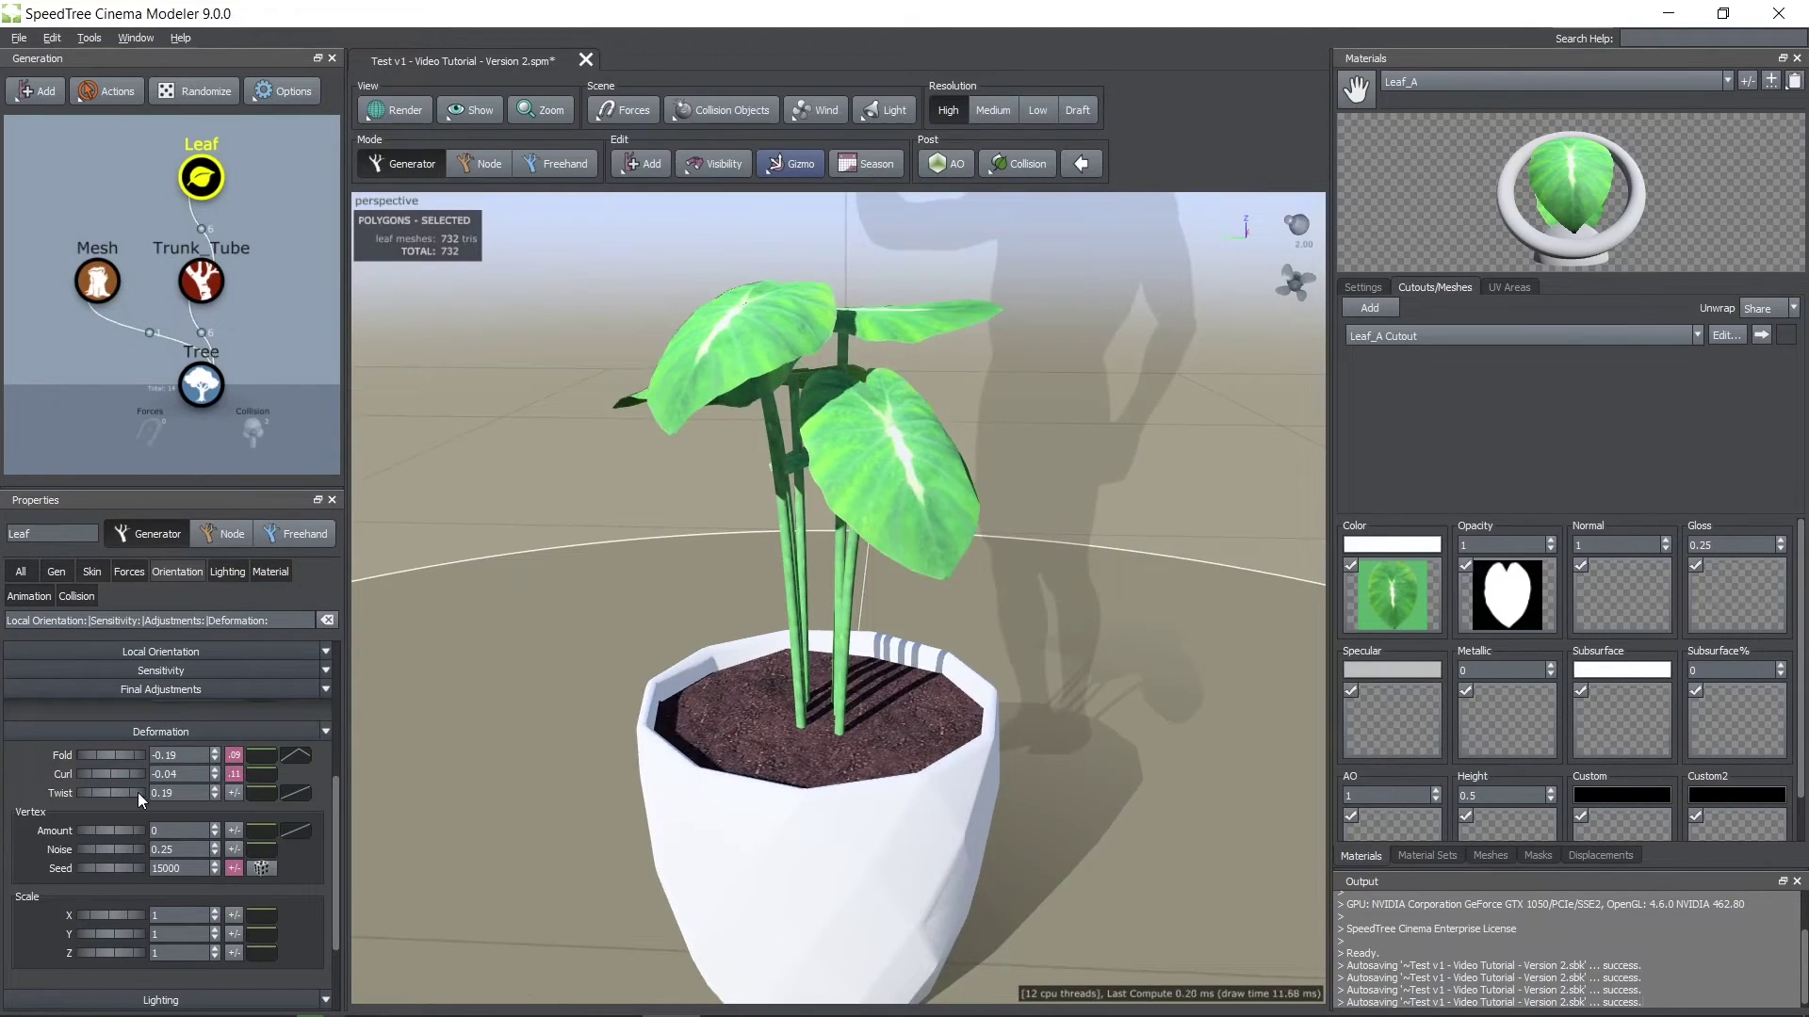
drag(528, 603, 575, 633)
click(236, 793)
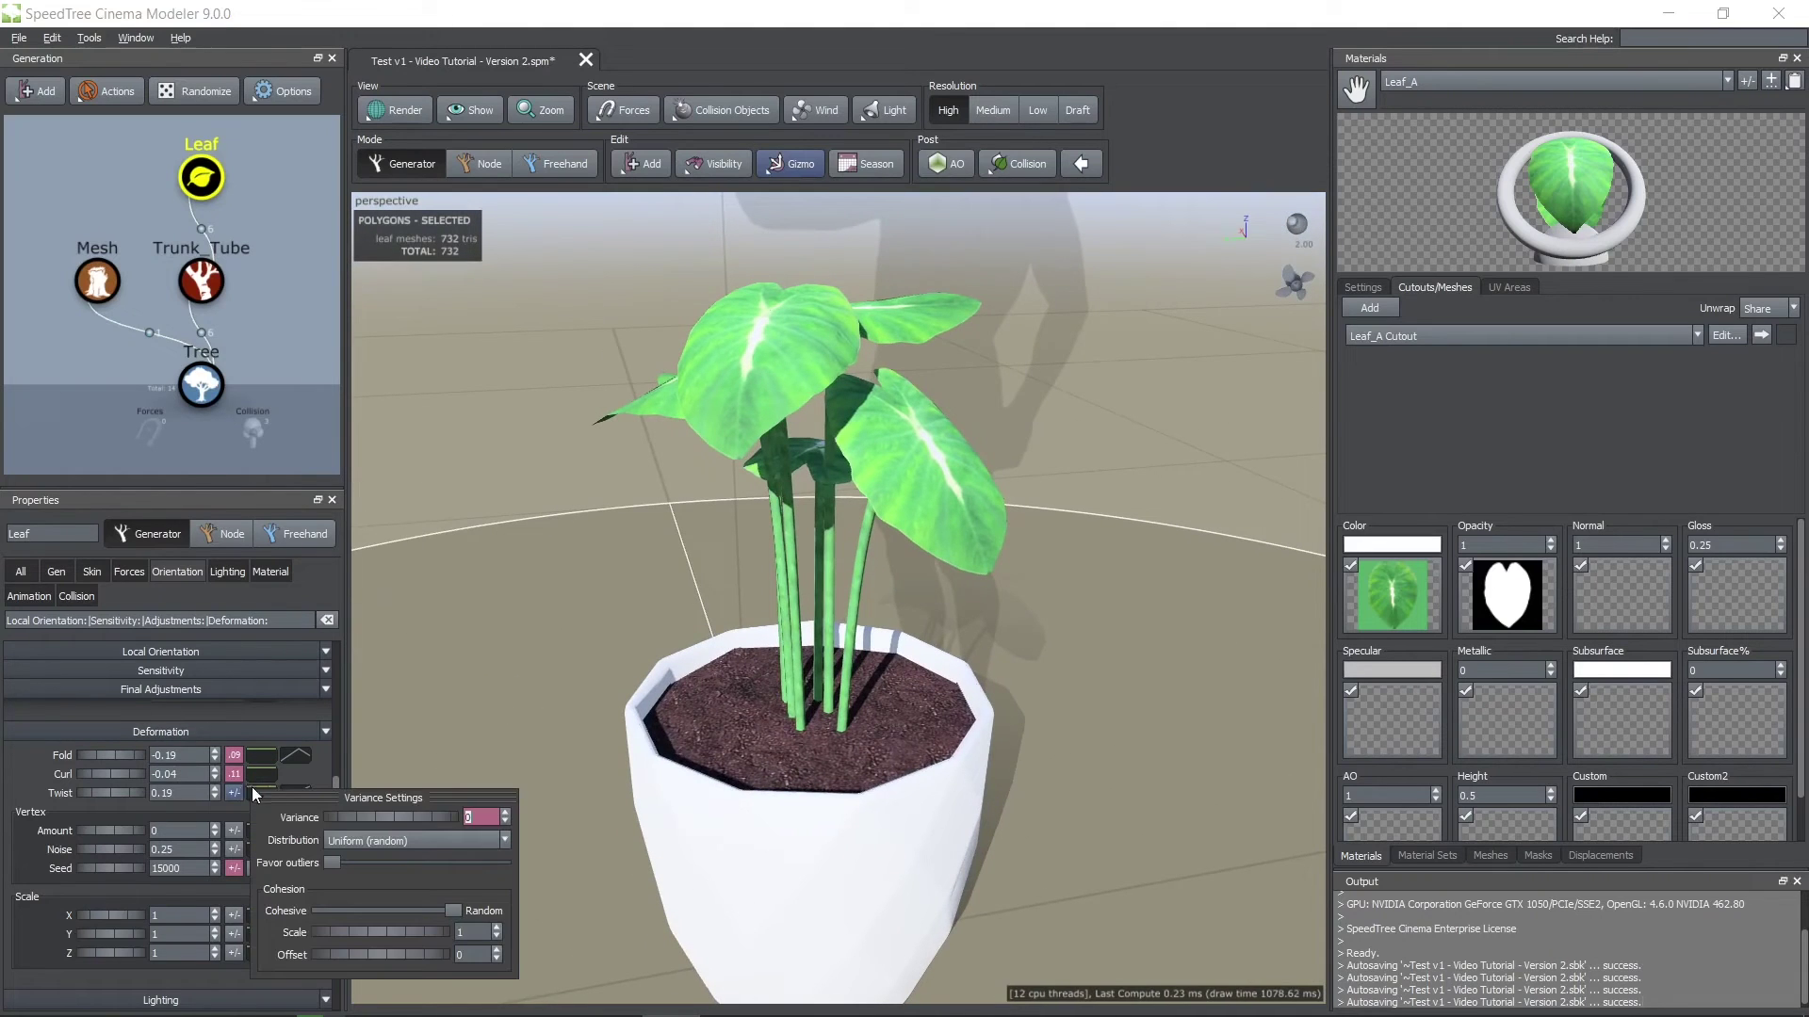
drag(359, 817, 381, 818)
drag(524, 754, 646, 640)
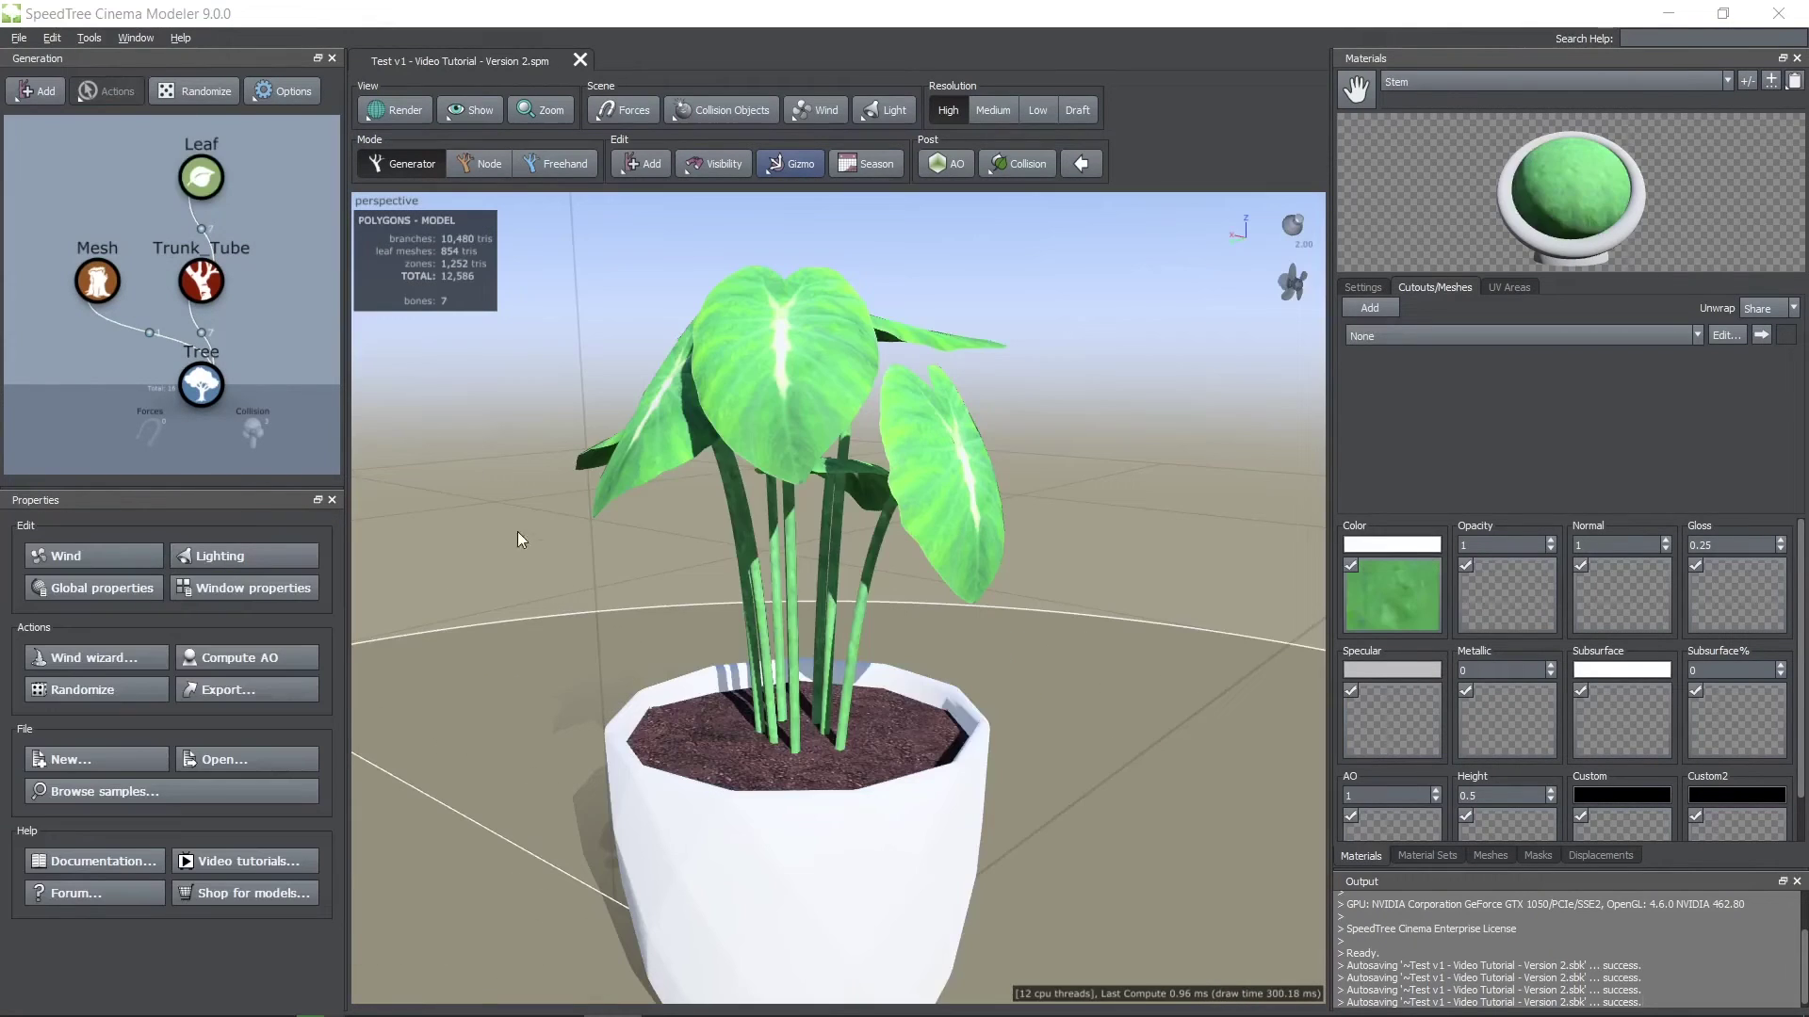
- Duplicate the Trunk_Tube stem generator and attach the copy to the Tree node
click(275, 309)
scroll(276, 309, down, 2)
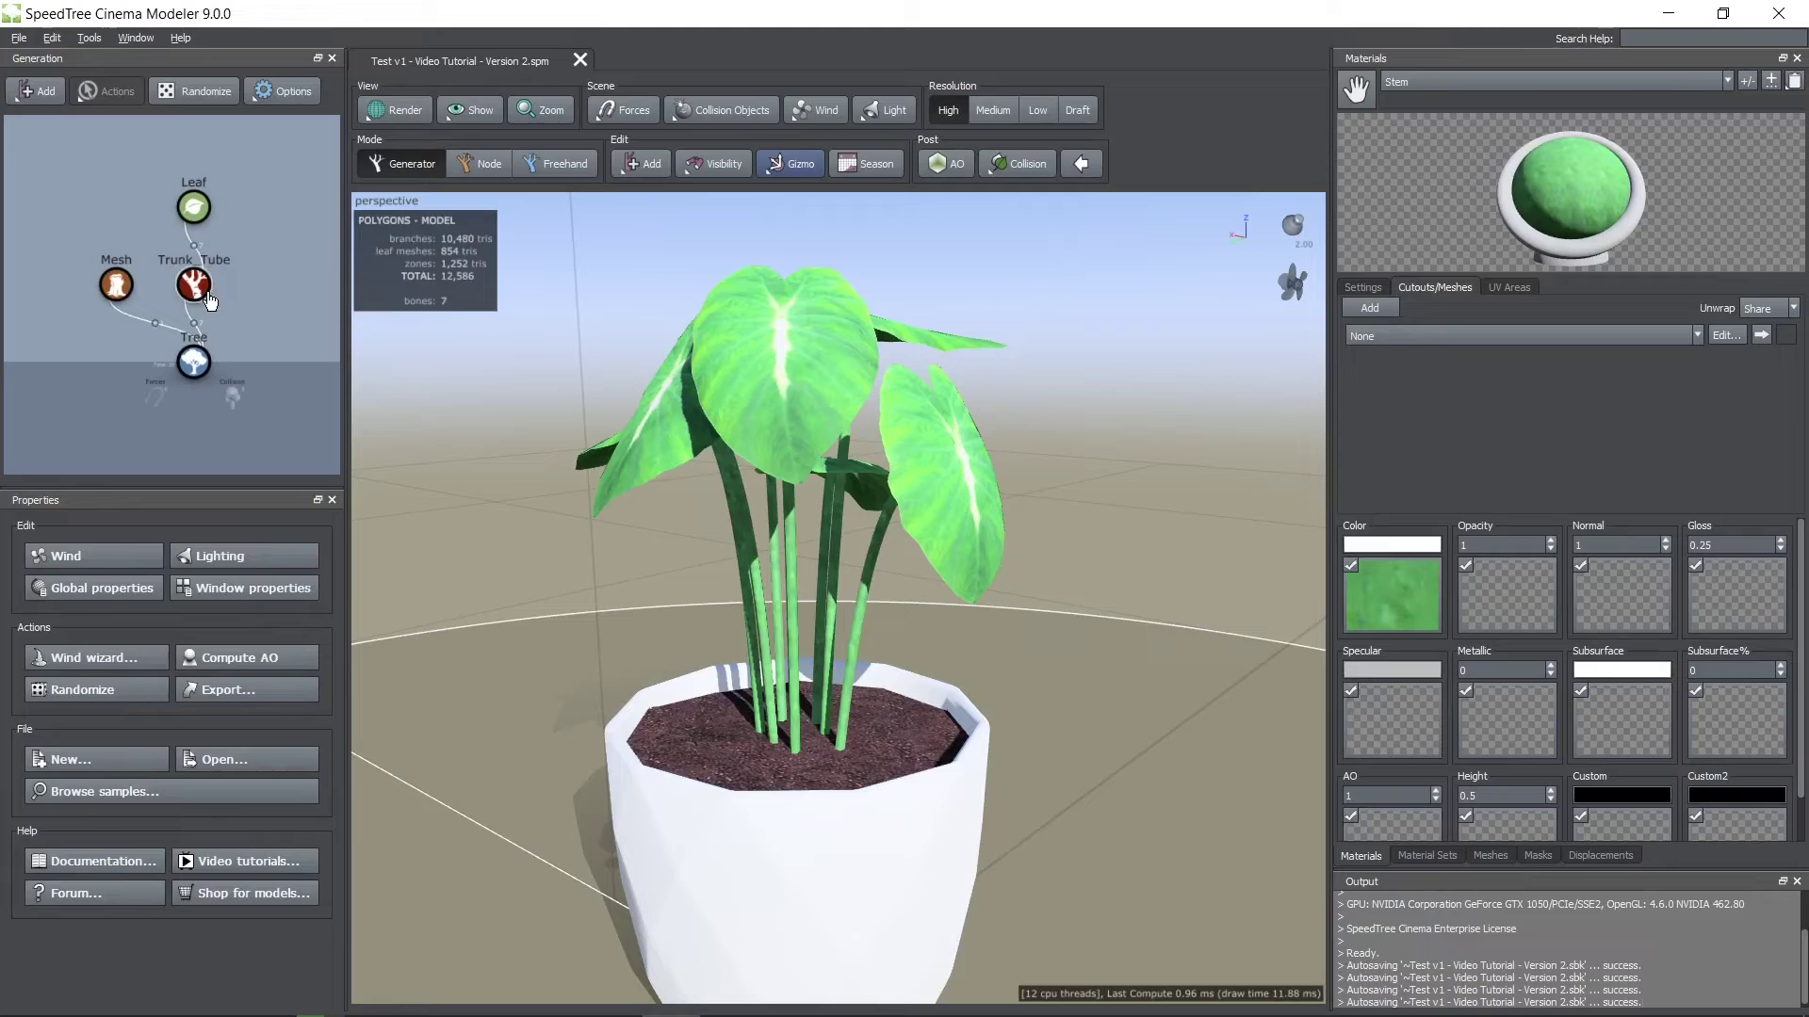
click(195, 289)
key(ctrl+c)
key(ctrl+v)
drag(210, 346, 197, 361)
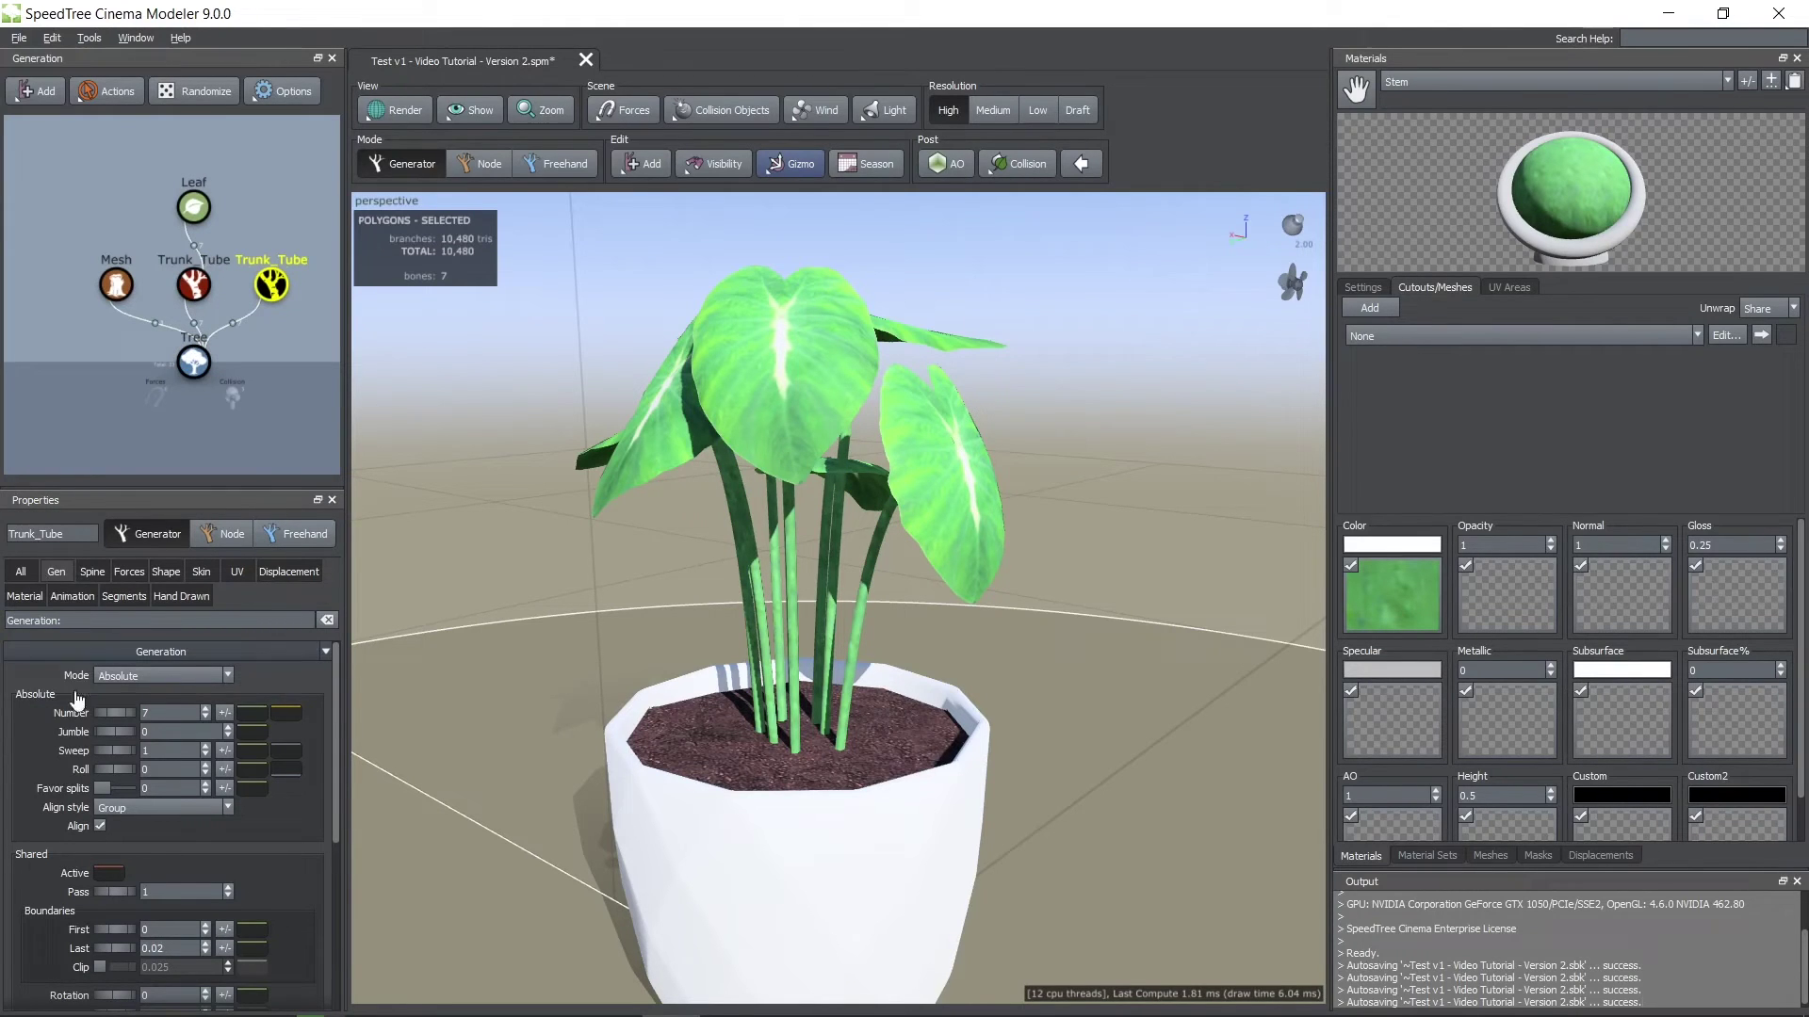
- Set the copied stems' Last boundary to 0.11 and their absolute spine length to 1.07
scroll(82, 754, down, 1)
mouse_move(116, 891)
mouse_down()
mouse_move(120, 870)
mouse_move(122, 889)
mouse_up()
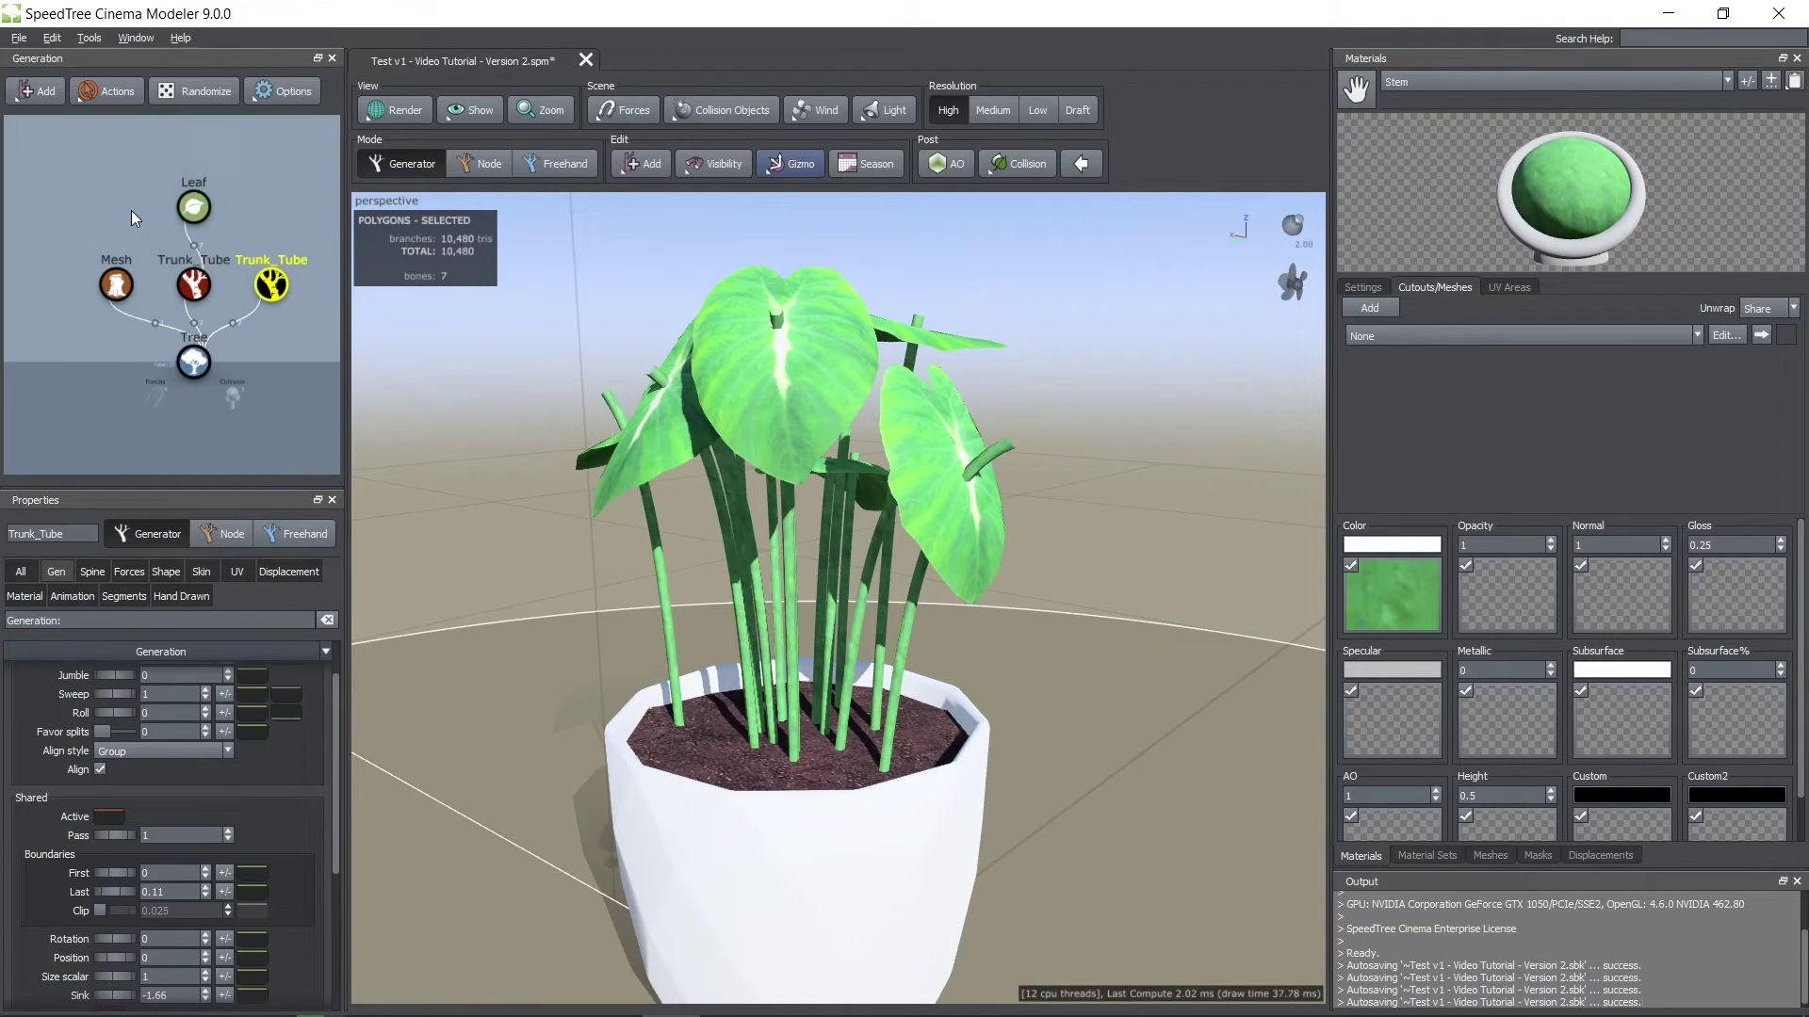
click(91, 571)
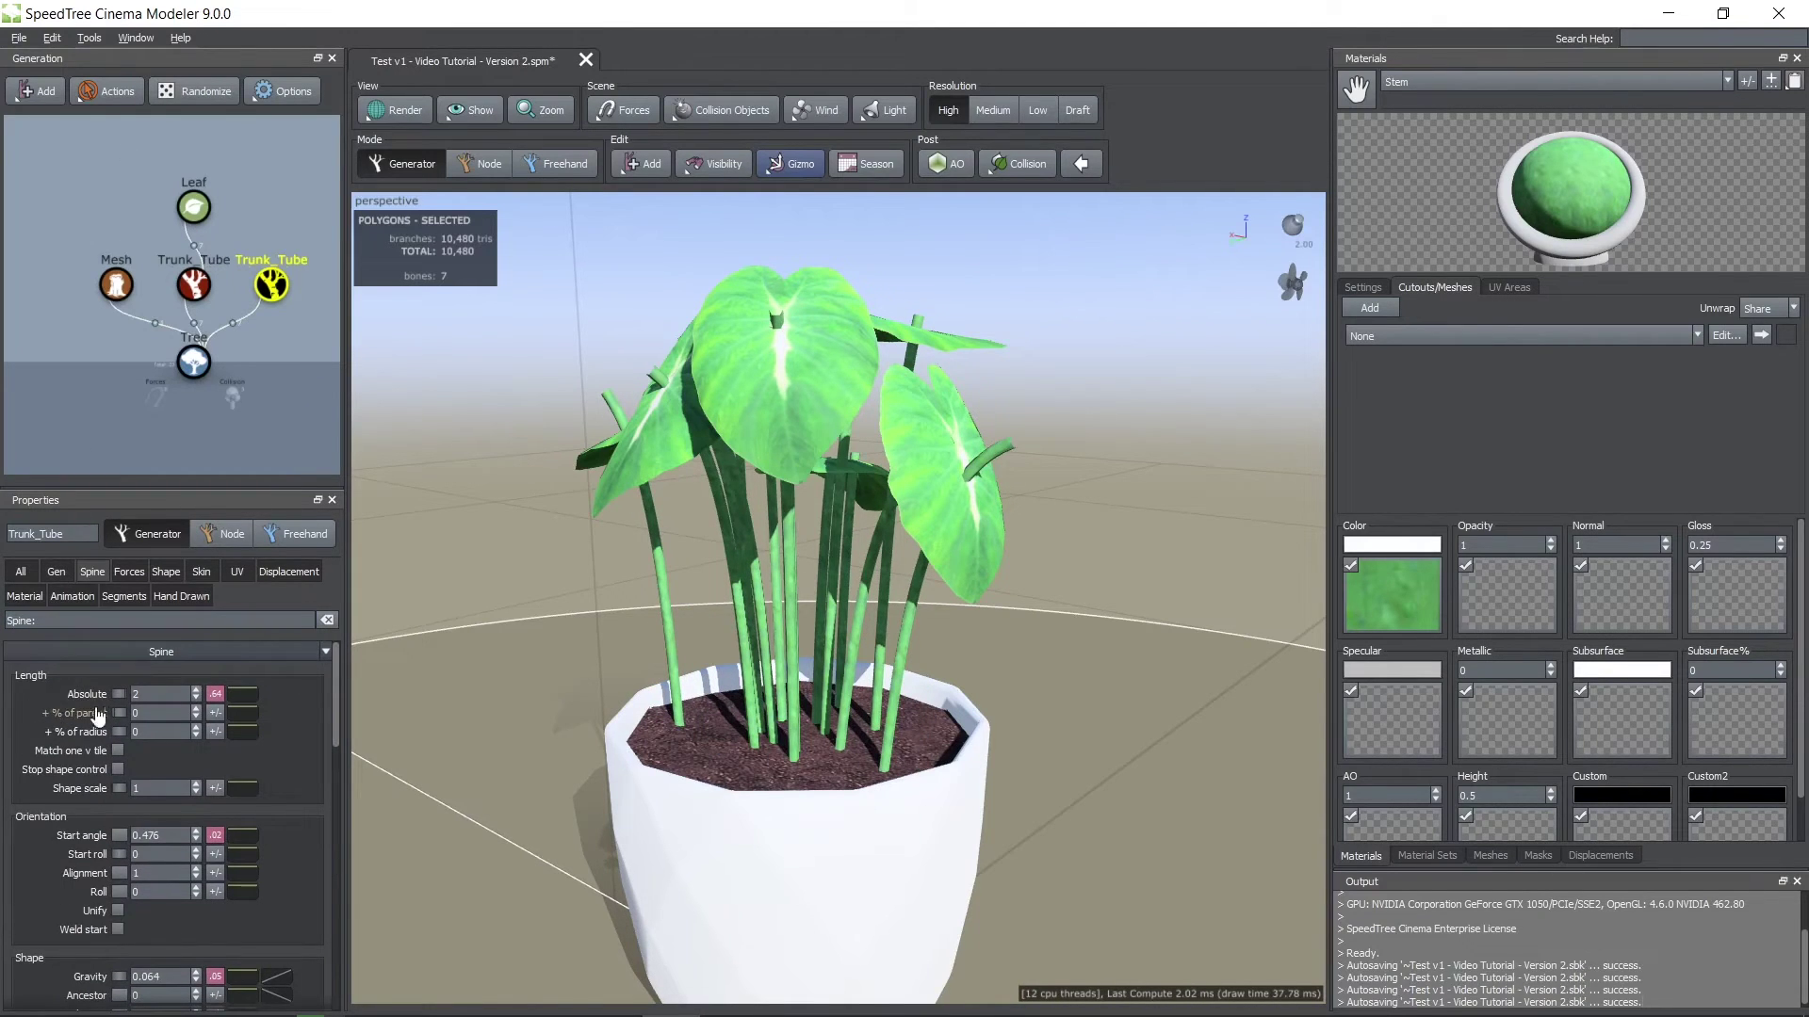
drag(119, 693, 39, 699)
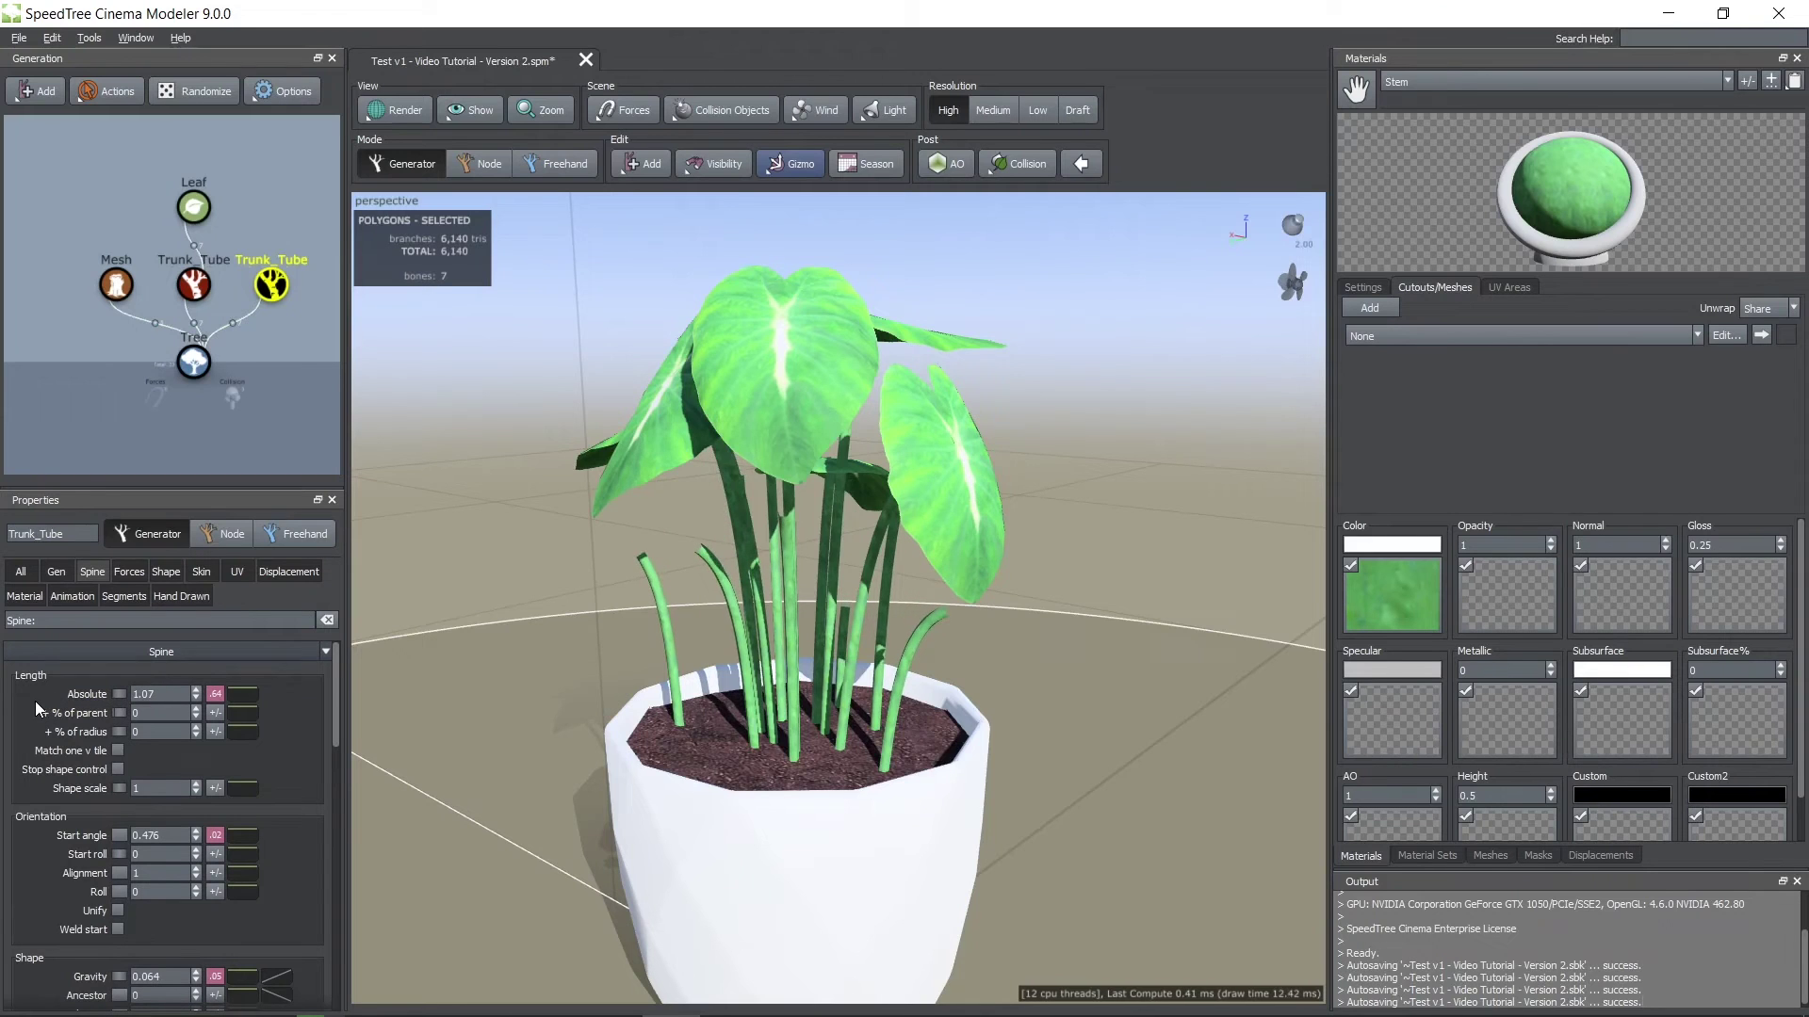
drag(556, 671, 608, 686)
- Copy the Leaf generator onto the second Trunk_Tube so the short stems carry leaves
click(183, 213)
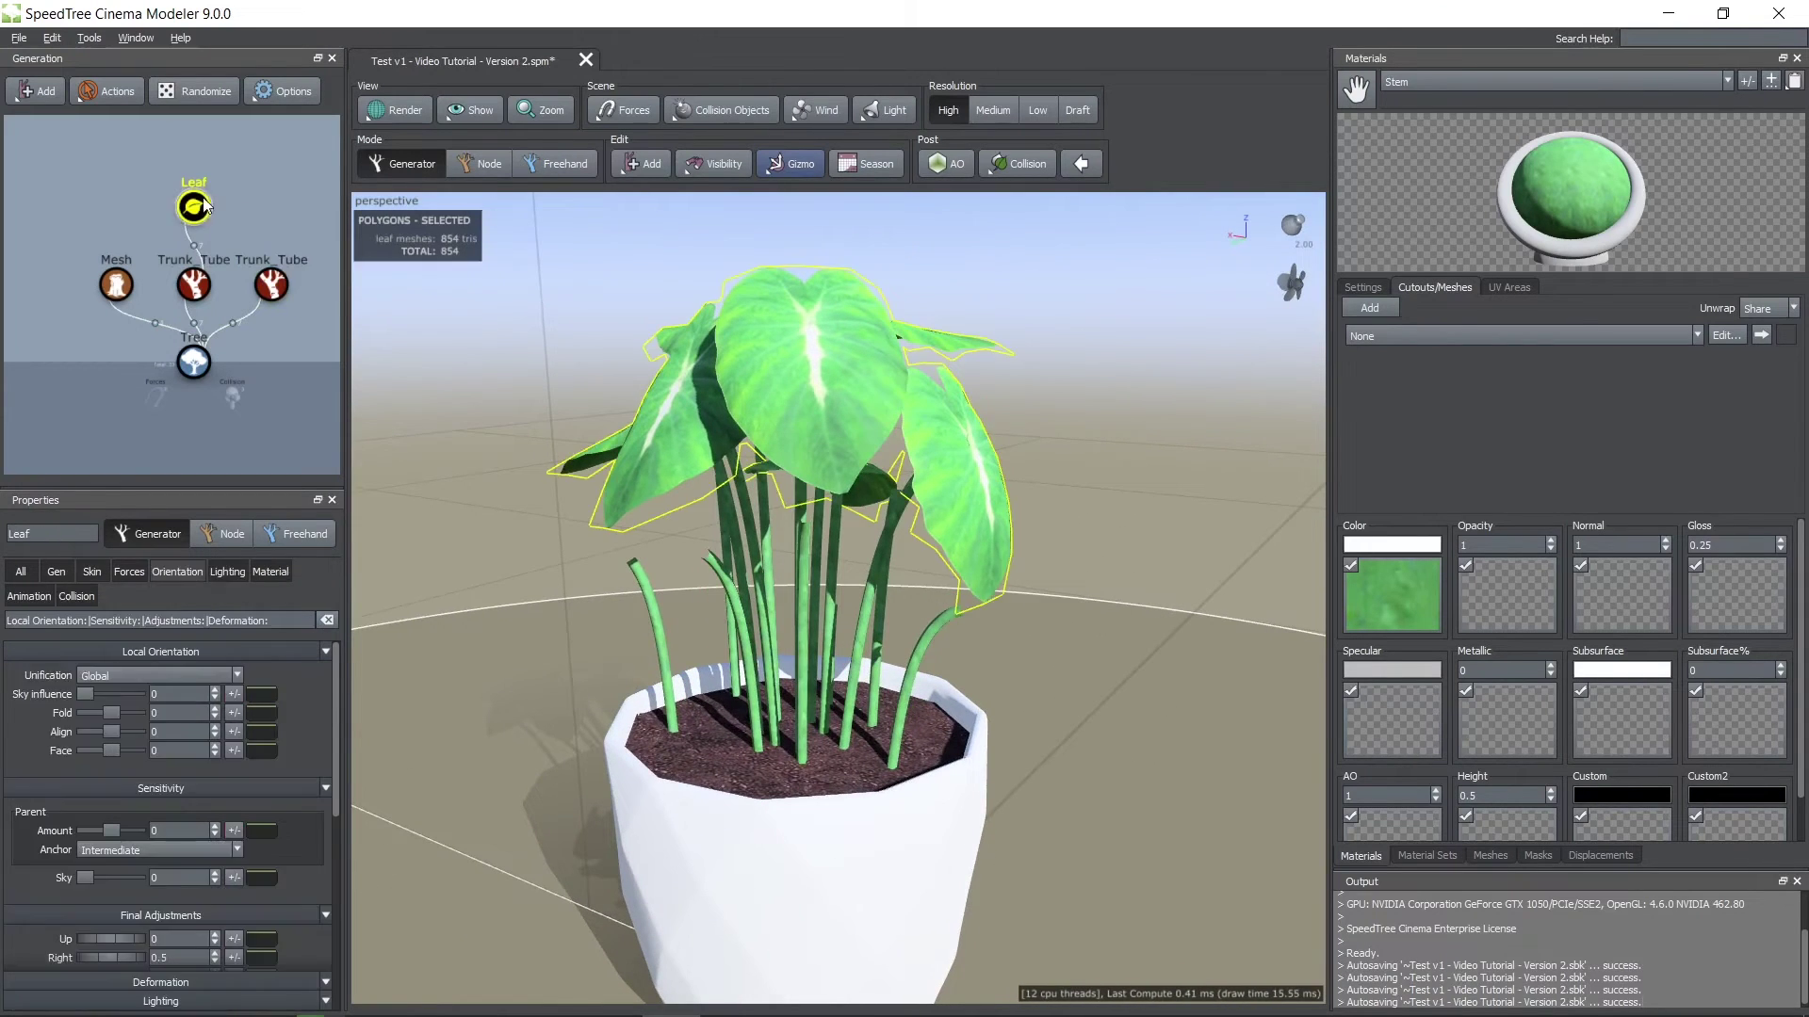
ctrl+drag(184, 213, 261, 213)
ctrl+drag(284, 279, 282, 280)
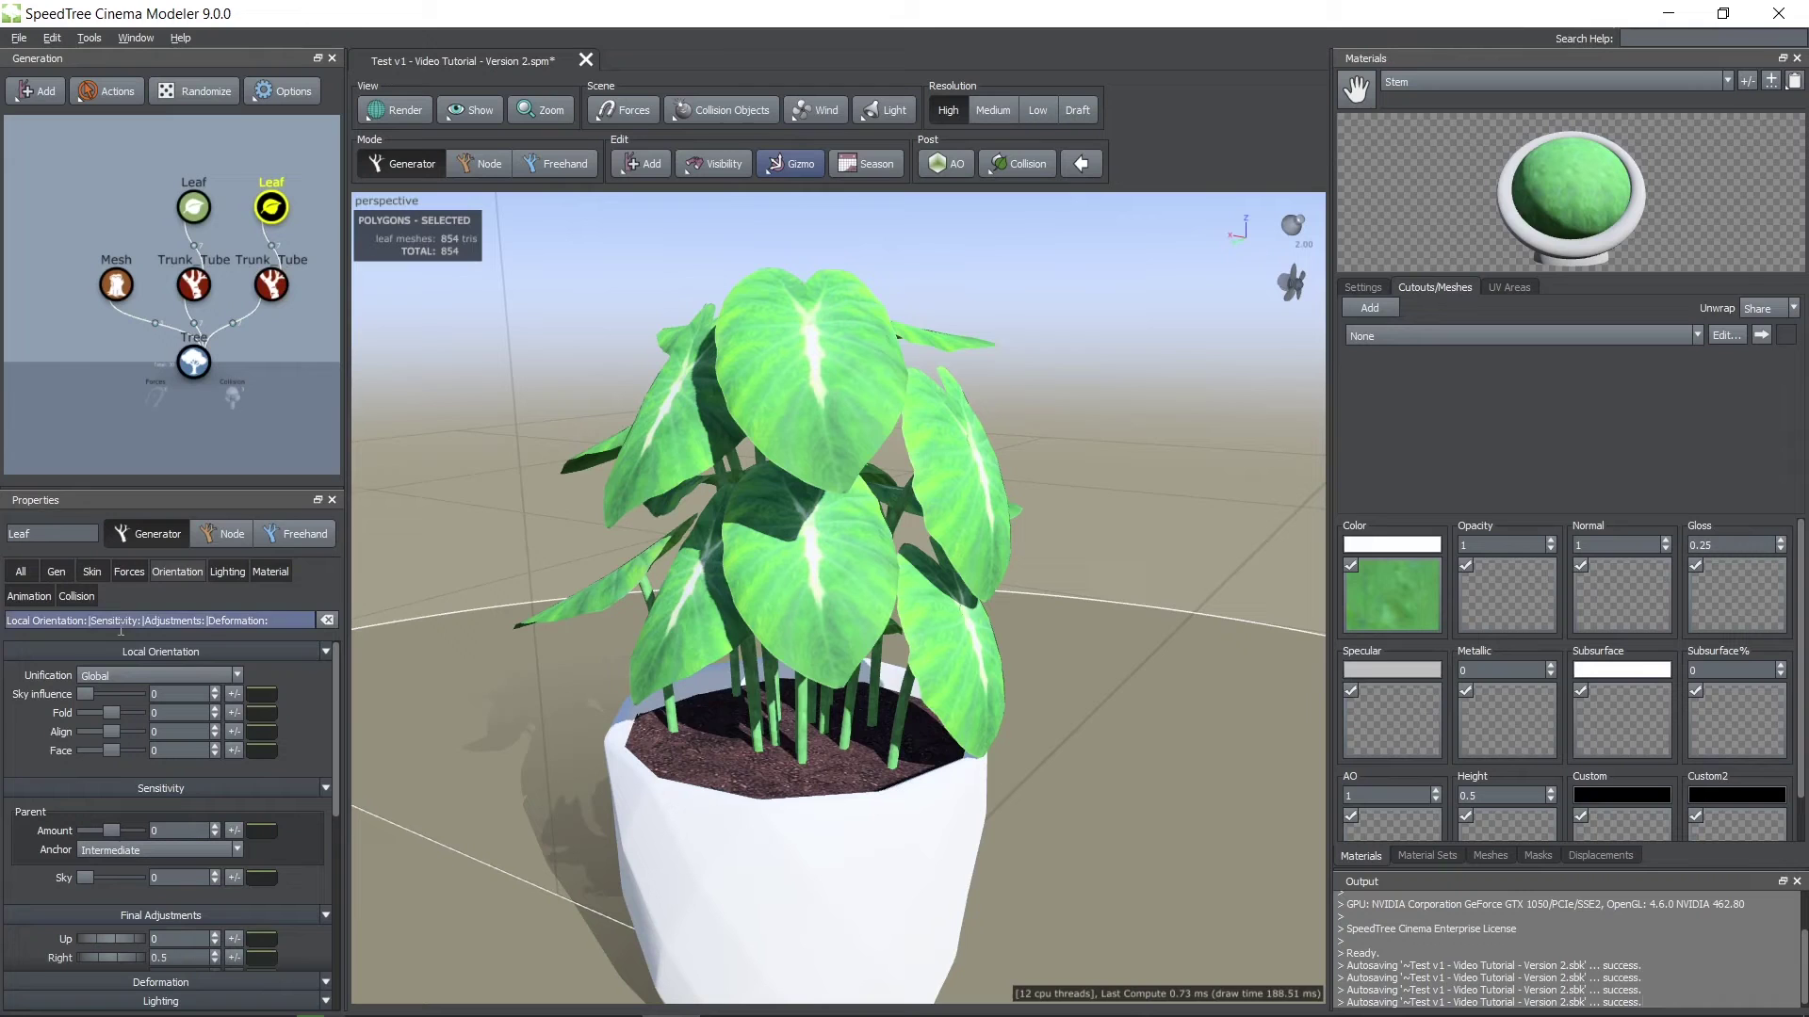
- Make the leaves on the short stems smaller than those on the tall stems
click(91, 573)
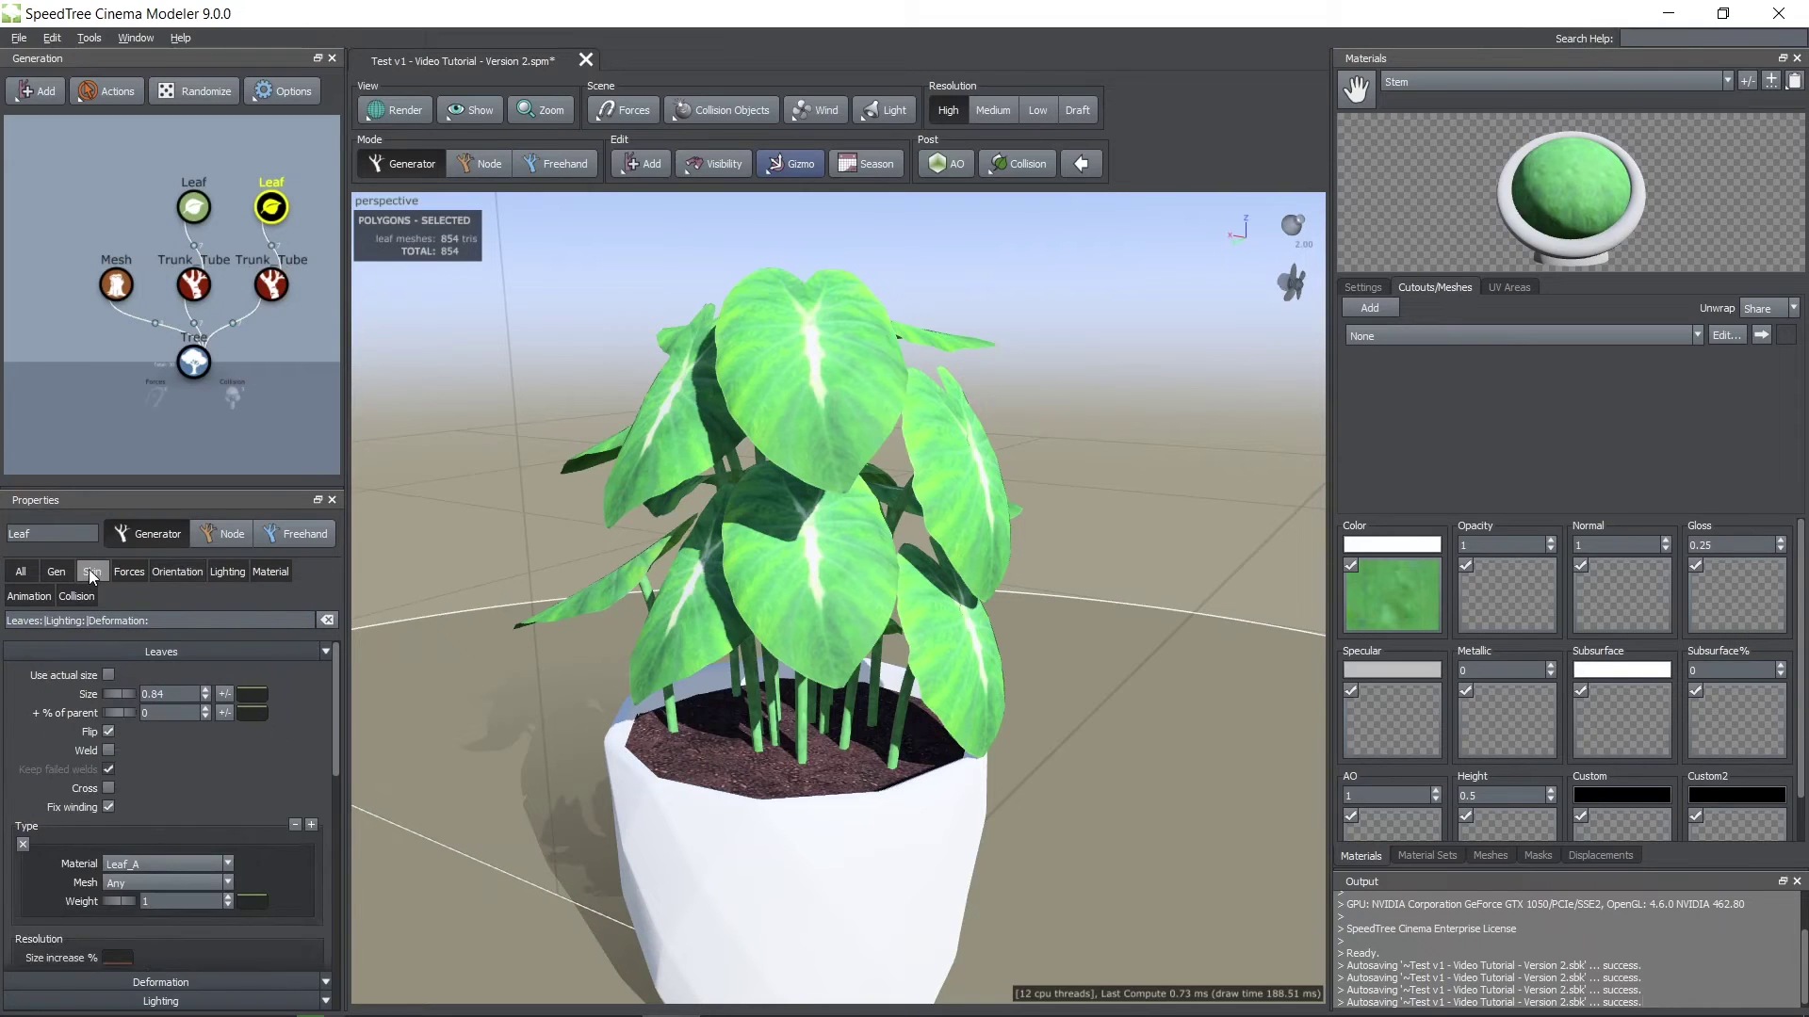
drag(106, 682, 110, 697)
drag(452, 702, 488, 728)
click(59, 575)
drag(105, 769, 110, 768)
text(0)
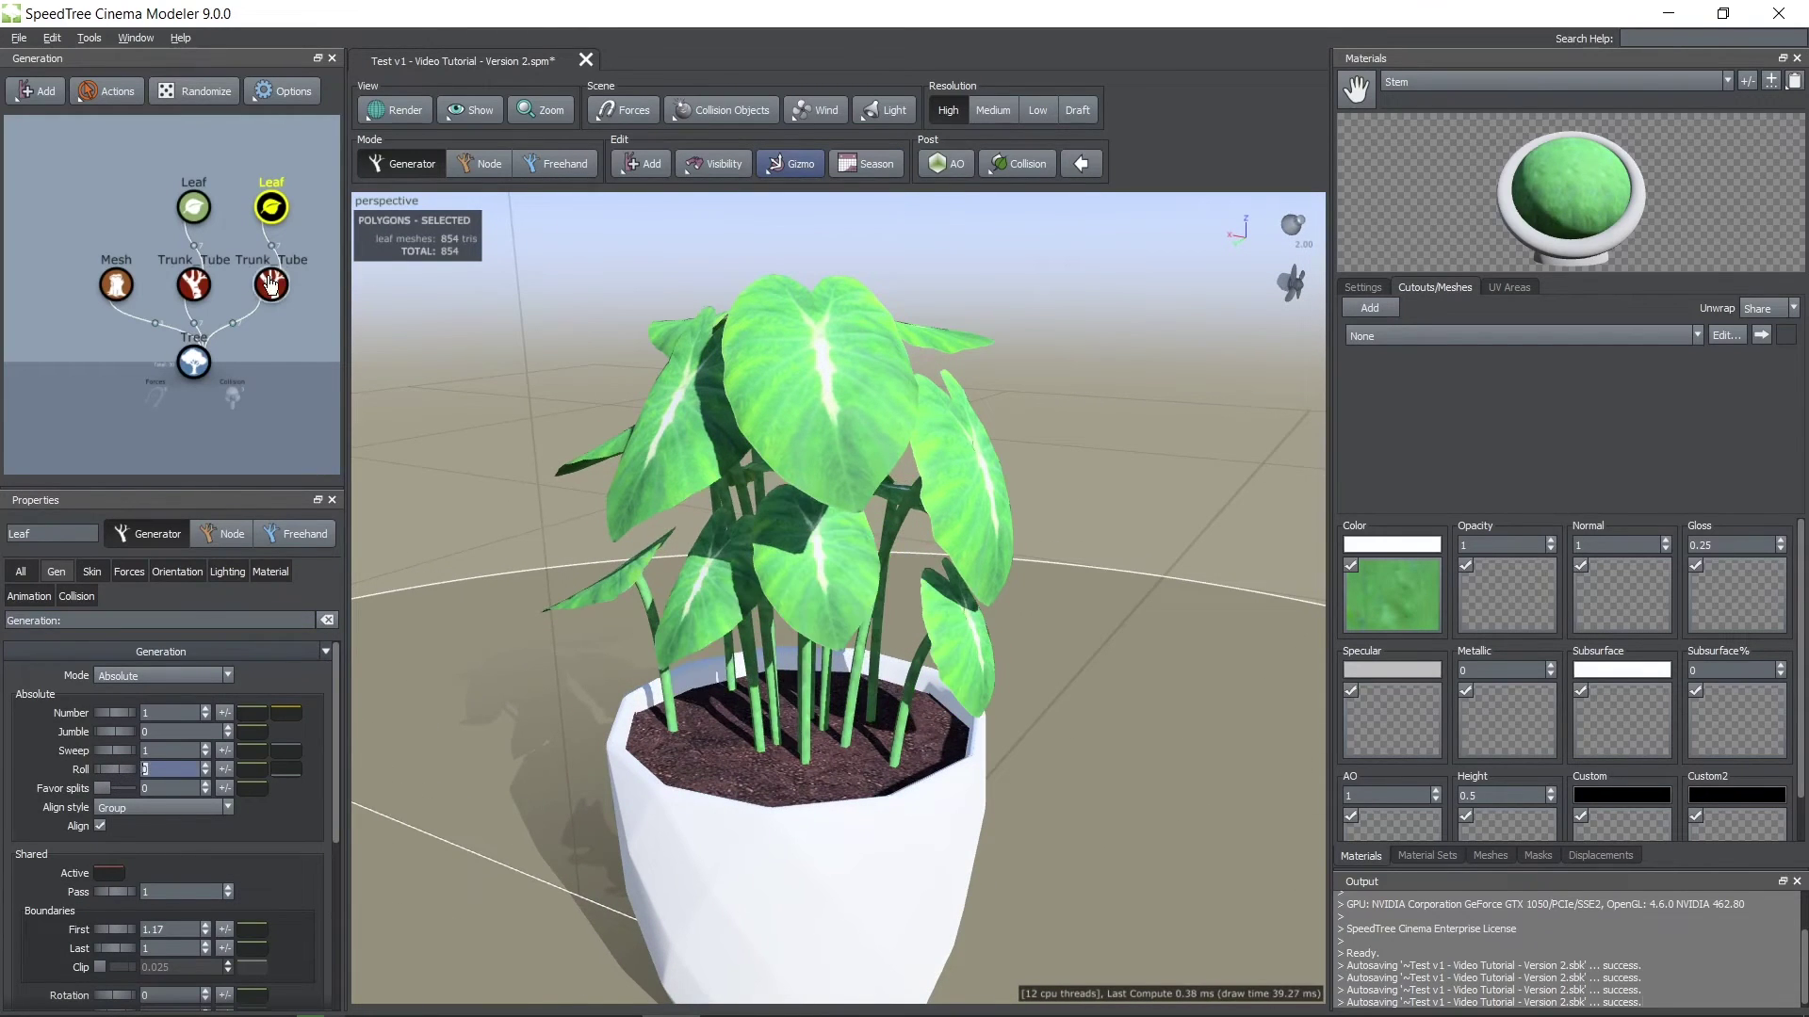
- Set the second Trunk_Tube generator's Roll to 0.73 to rotate the short stems around the pot
click(271, 284)
click(57, 572)
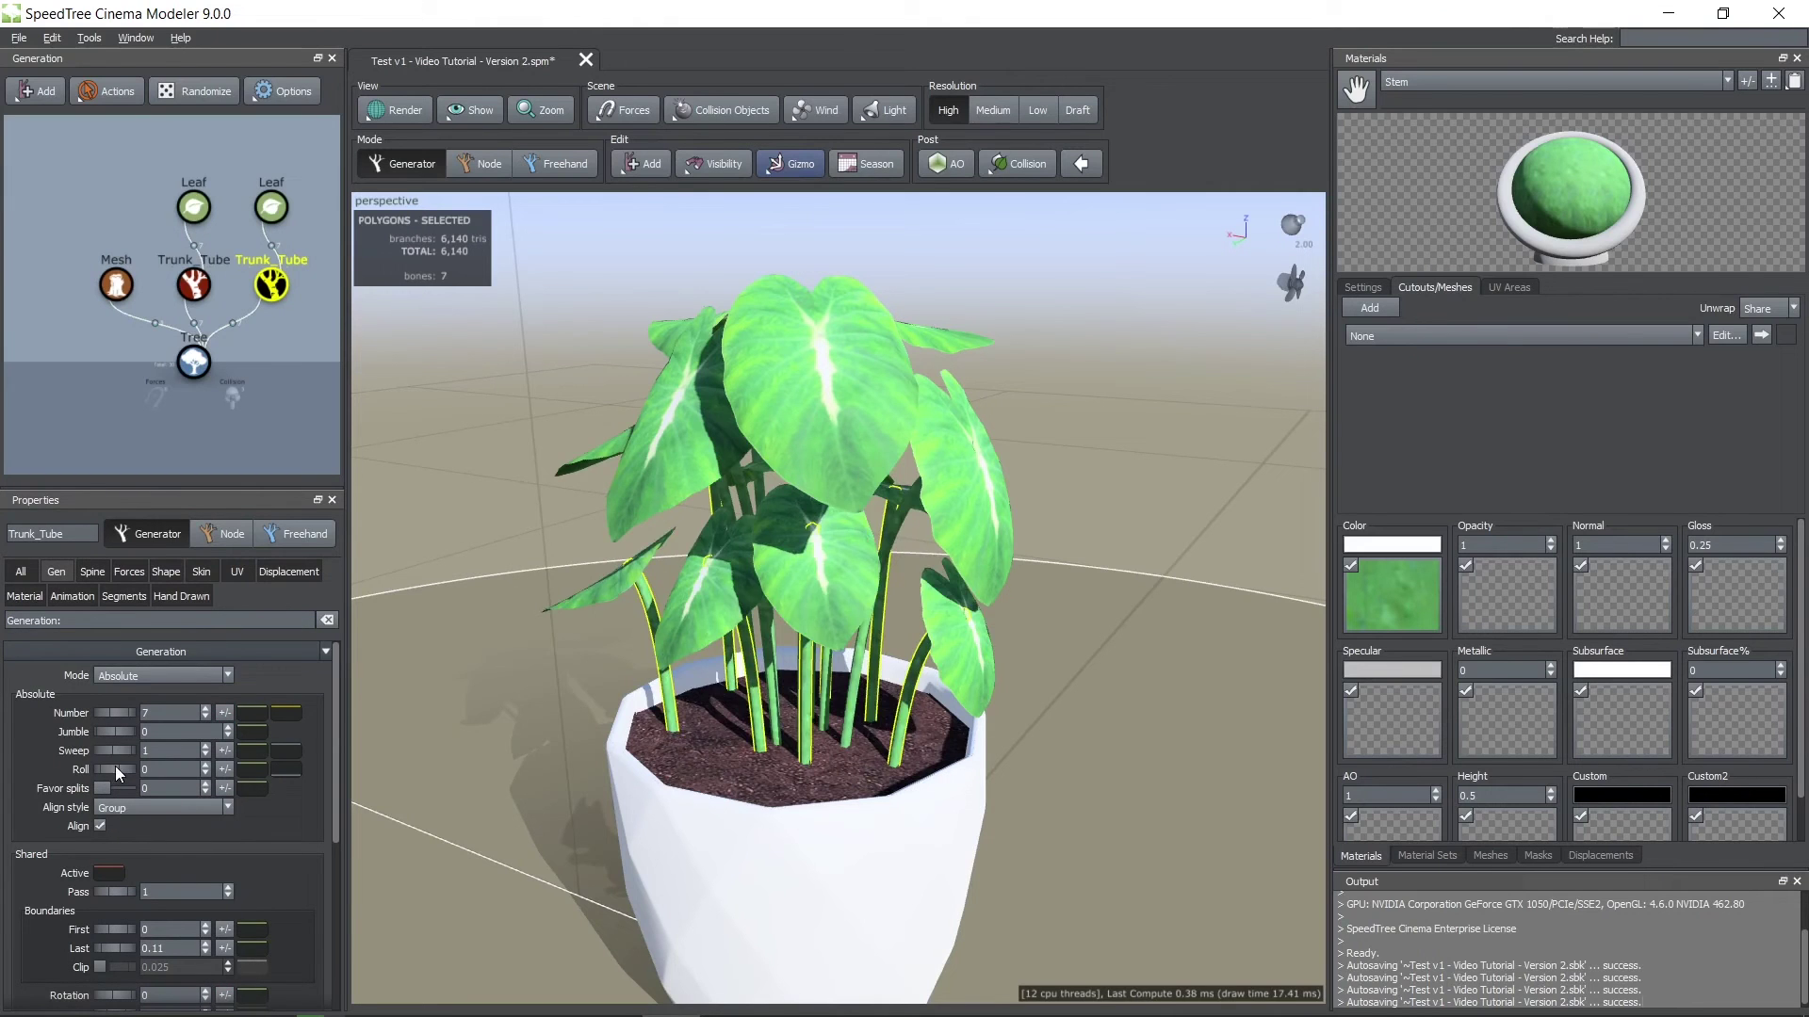
drag(115, 766, 184, 767)
drag(702, 706, 733, 706)
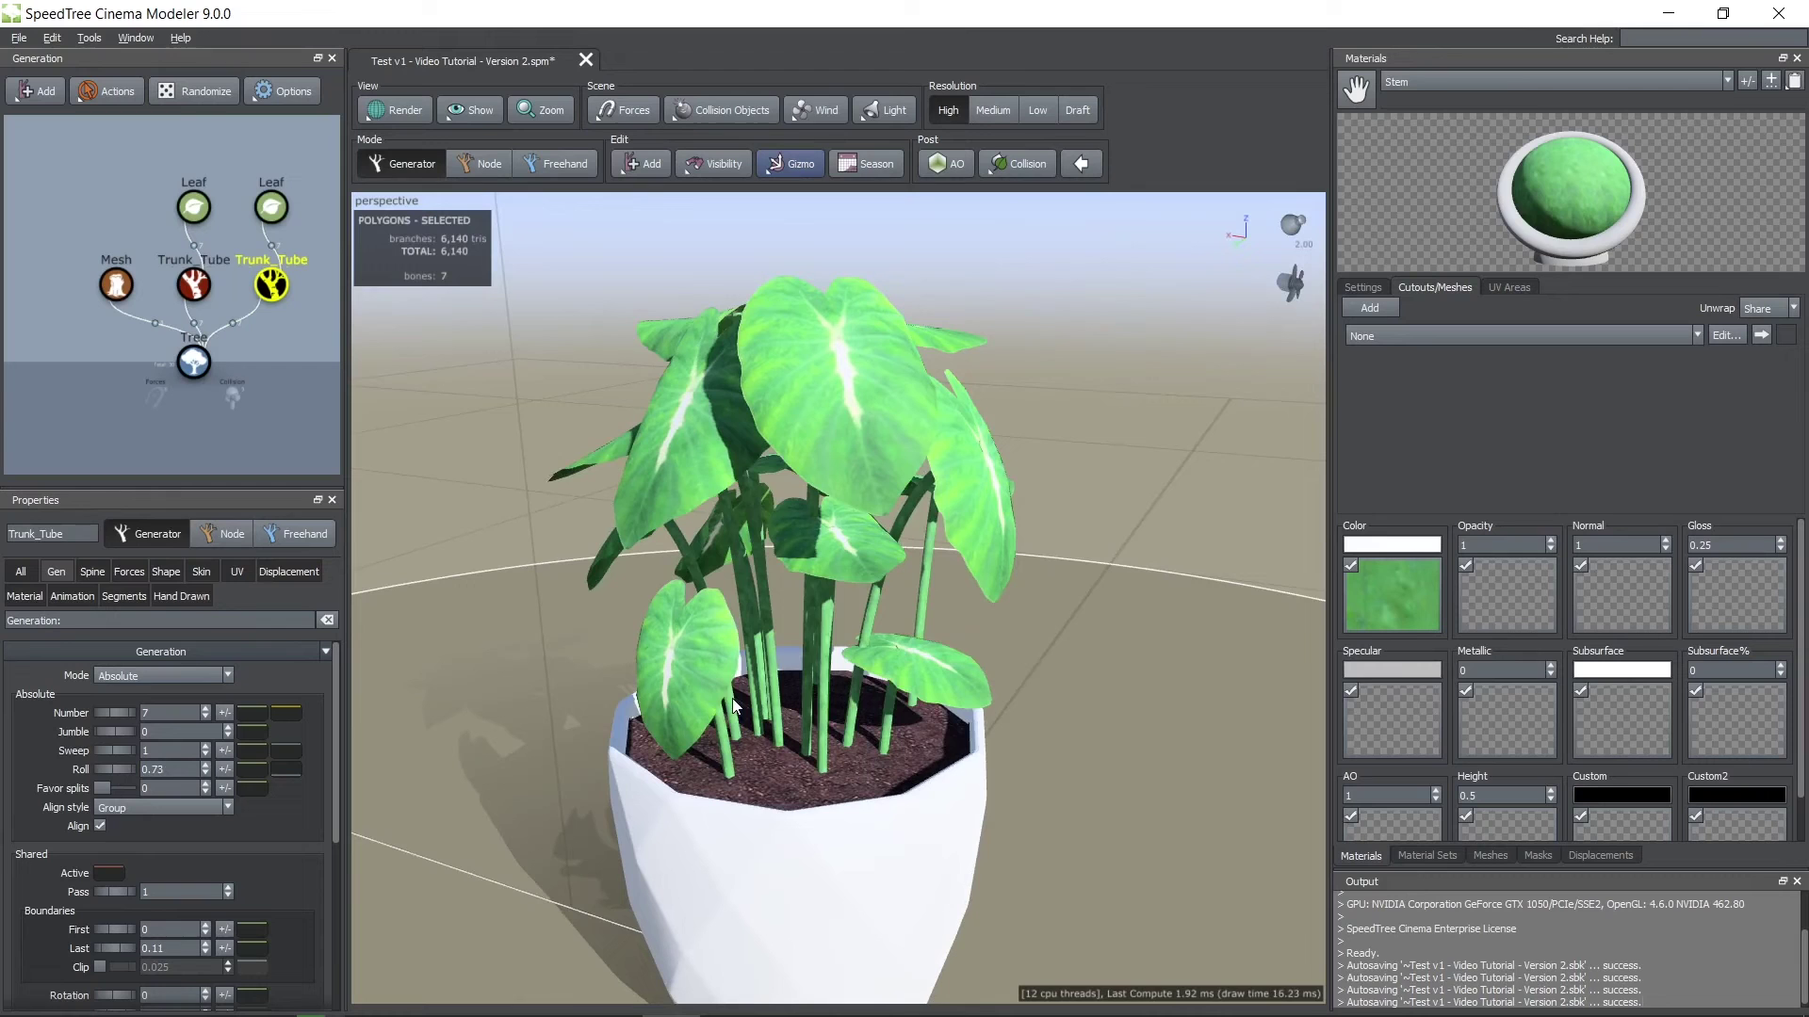
- Set the number of short stems to 8 and pull them inward with a Last boundary of 0.07
click(206, 717)
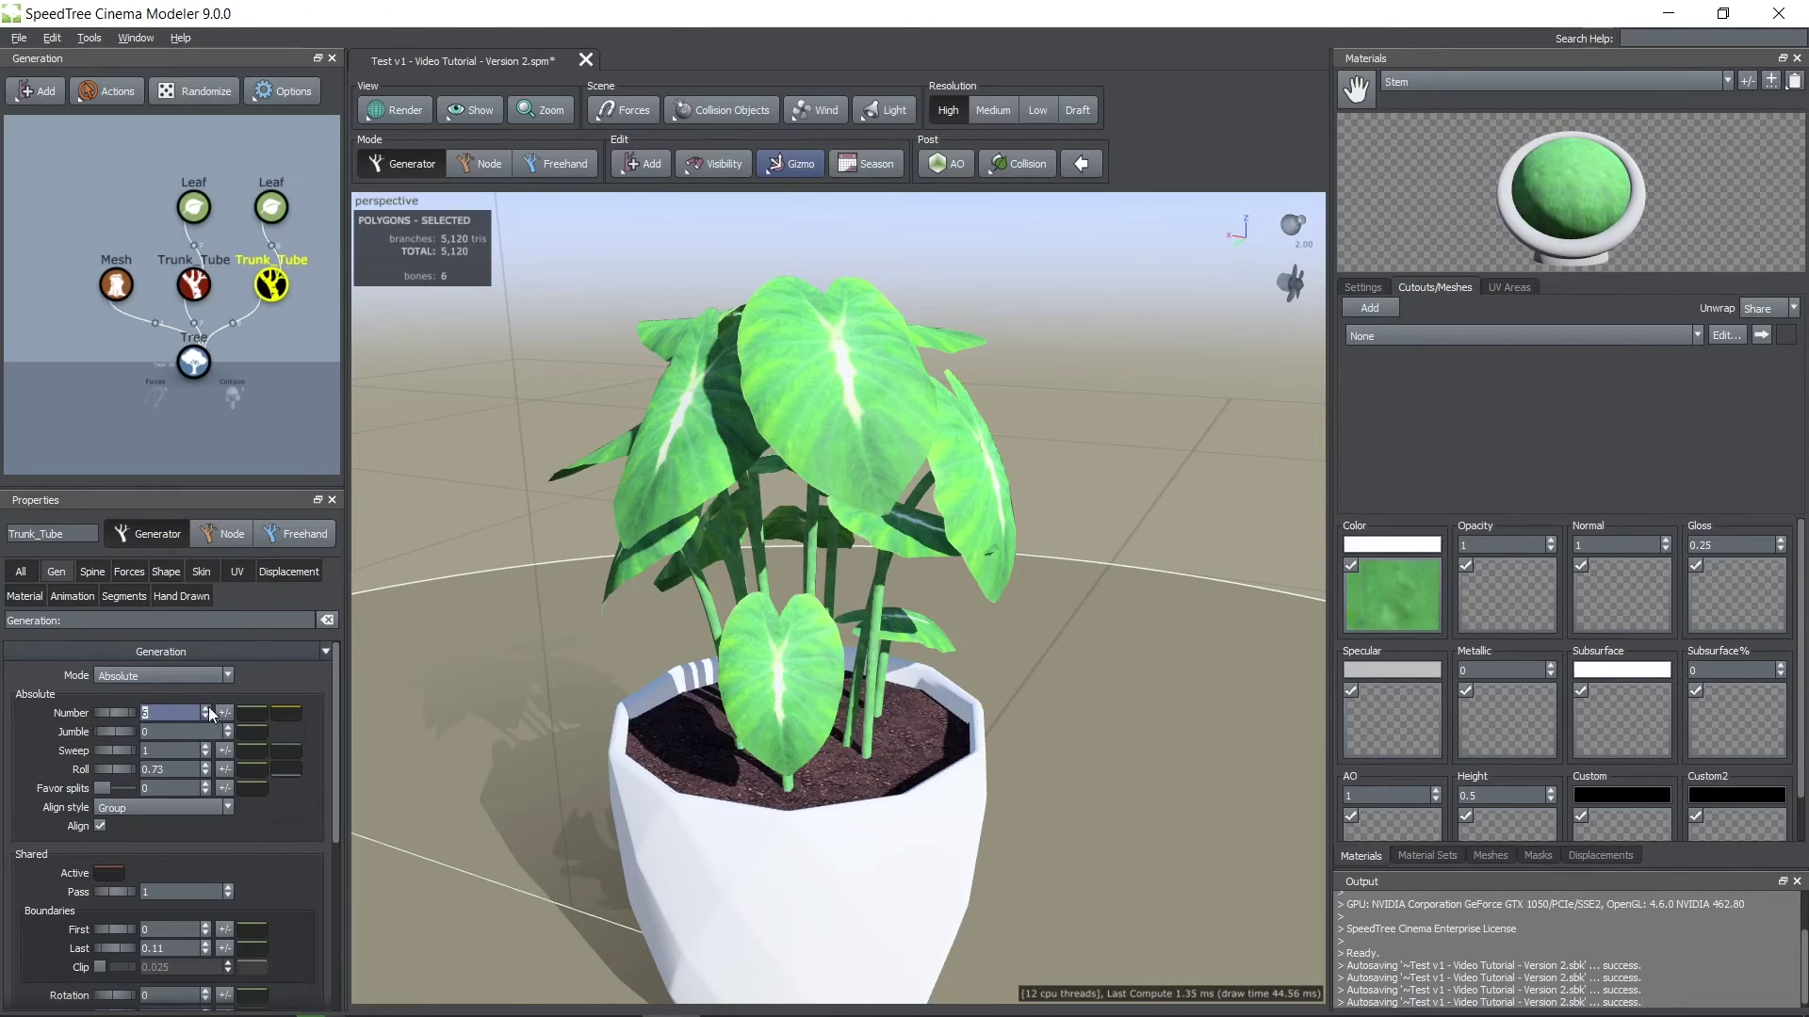
click(206, 711)
click(206, 710)
drag(675, 719, 806, 713)
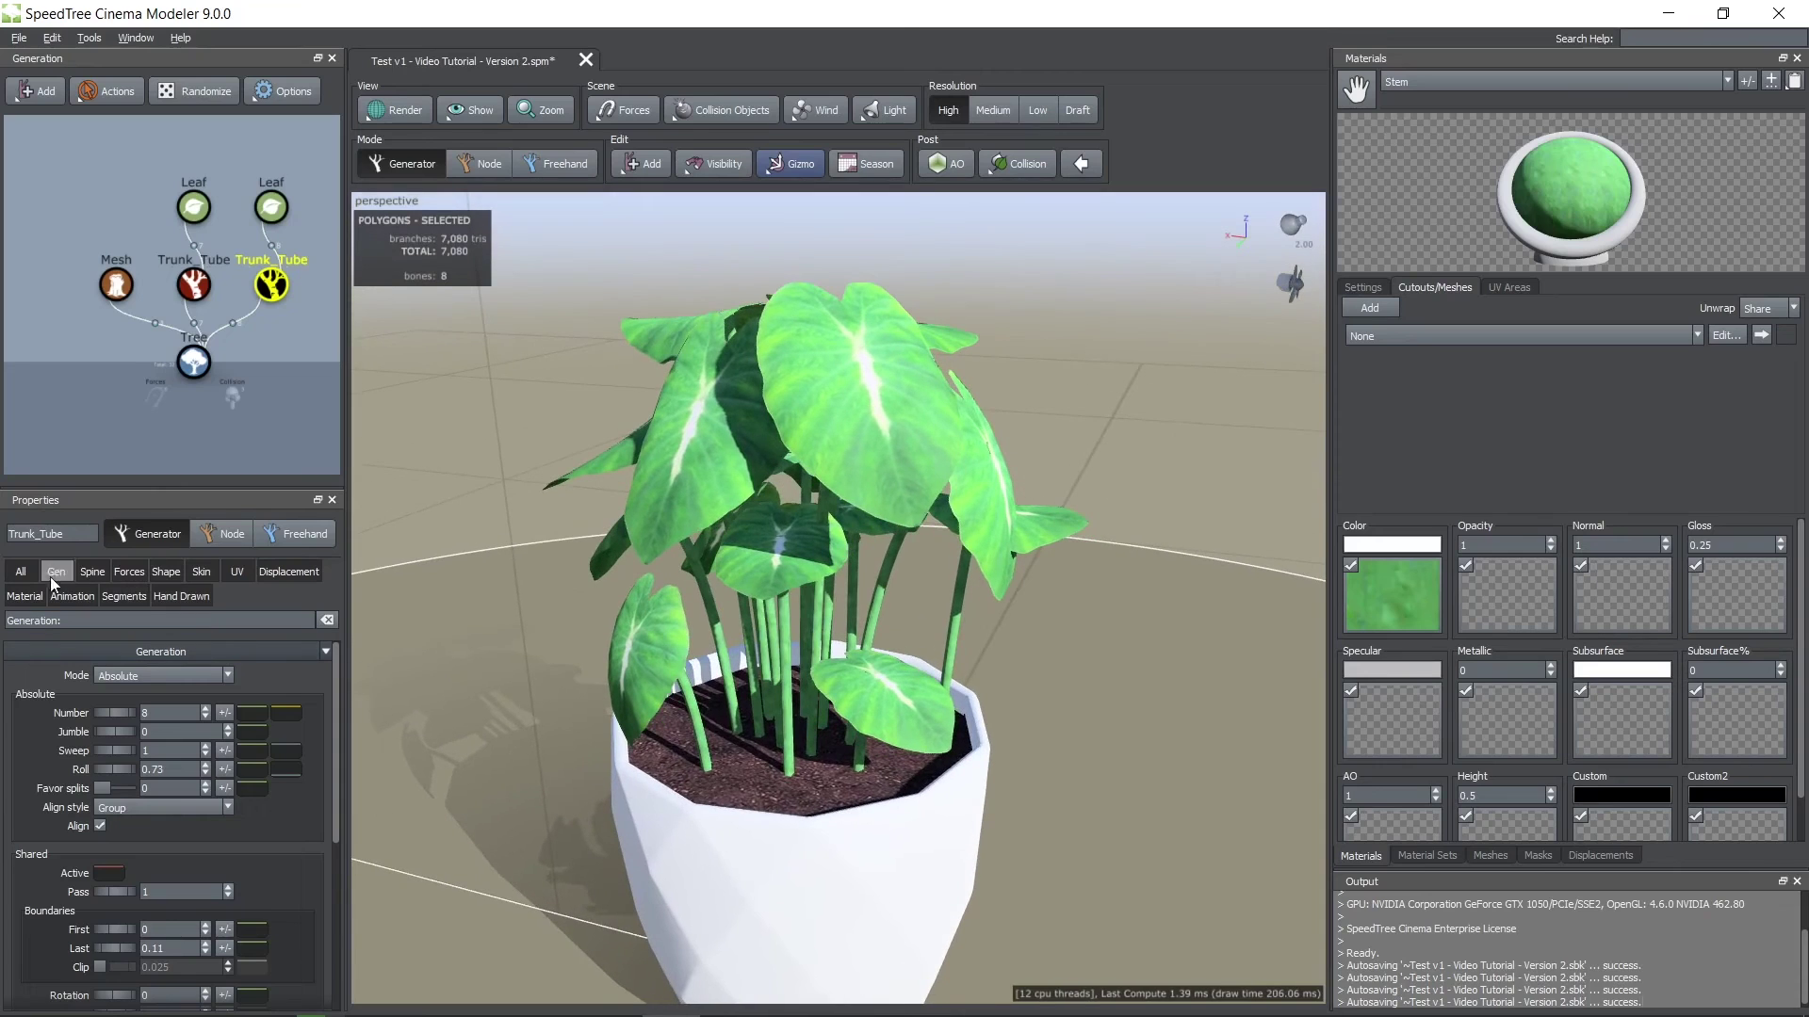
scroll(92, 801, down, 1)
drag(117, 891, 114, 890)
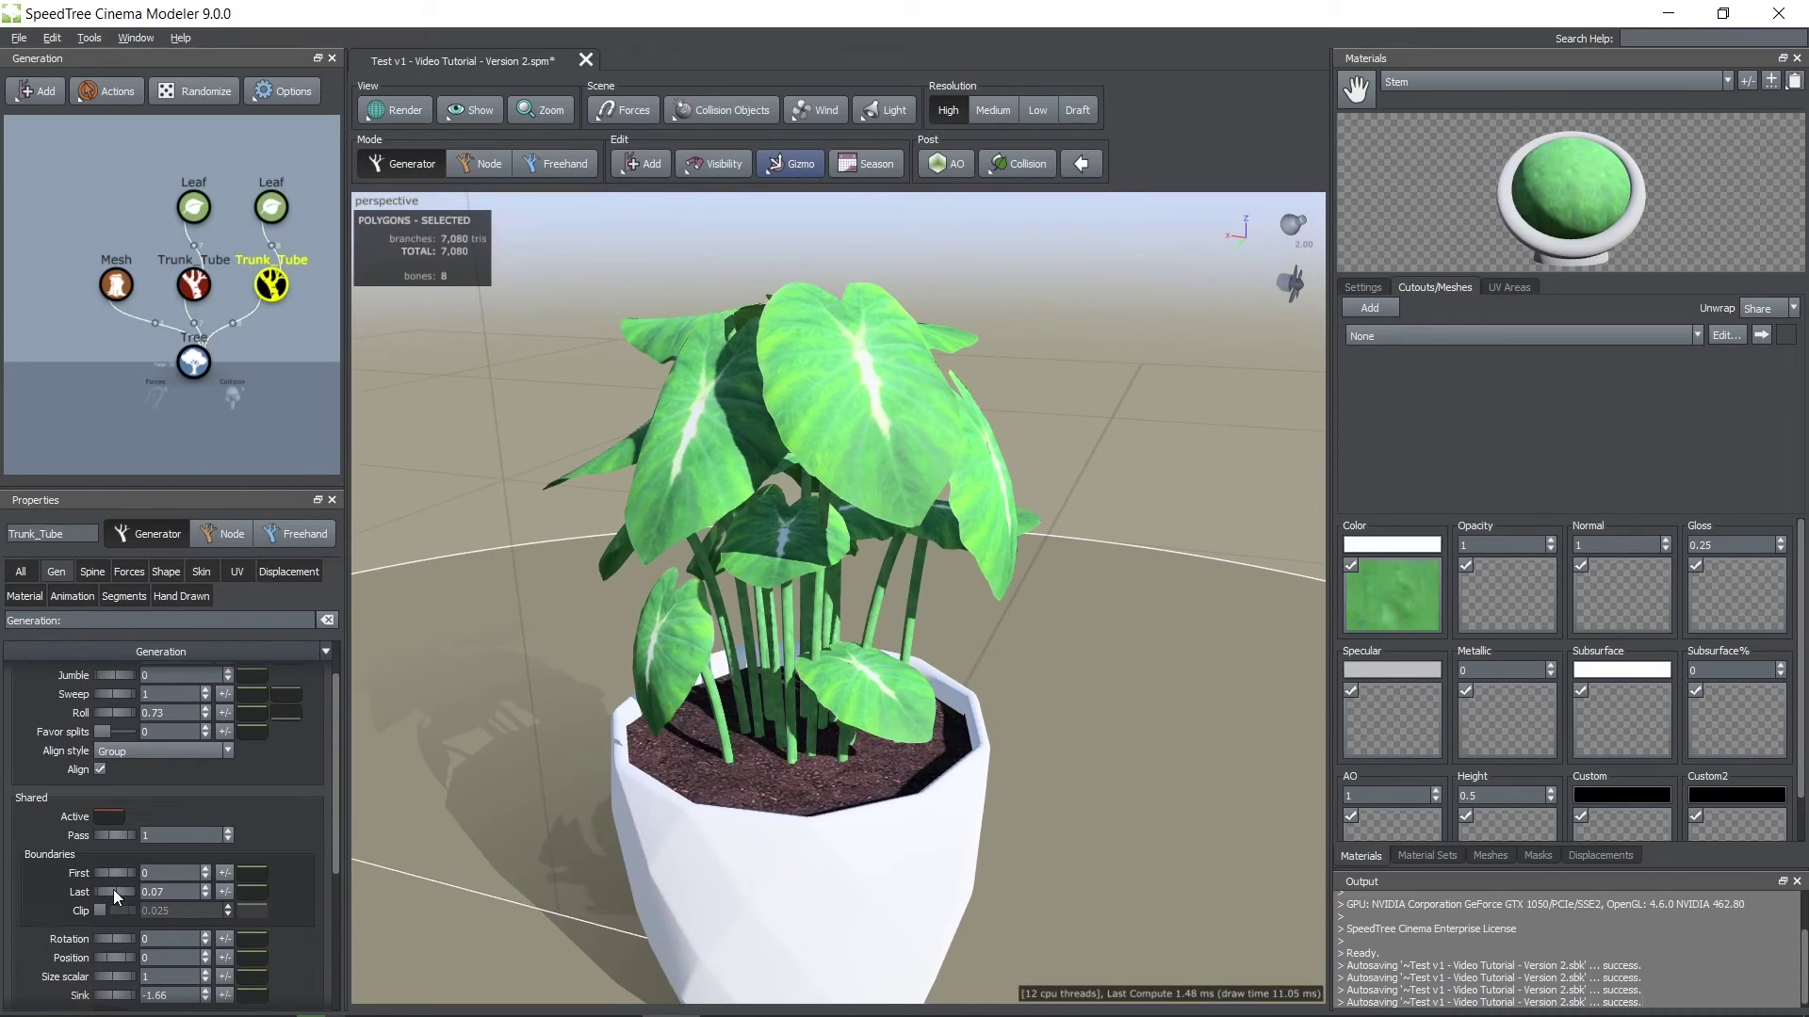
- Set the spine Start angle of the short stems' Trunk_Tube generator to 0.471
click(100, 575)
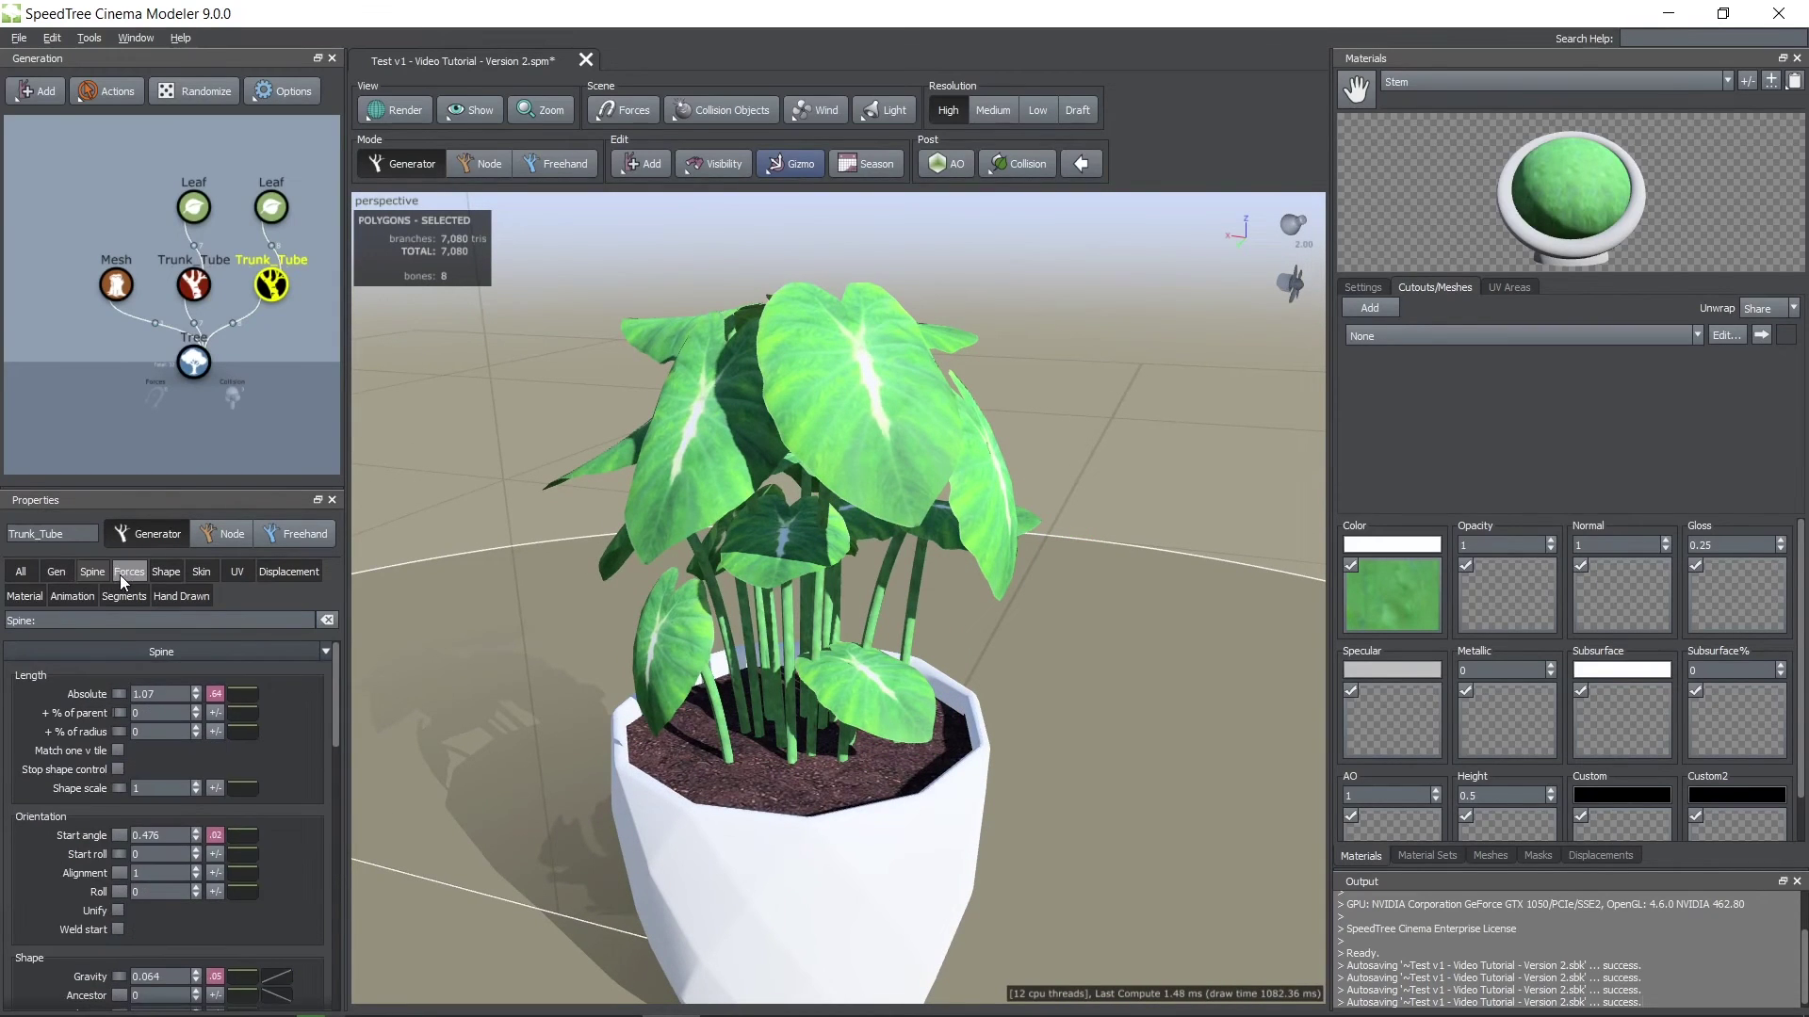
drag(124, 835, 194, 835)
drag(556, 692, 603, 708)
middle_drag(711, 629, 717, 559)
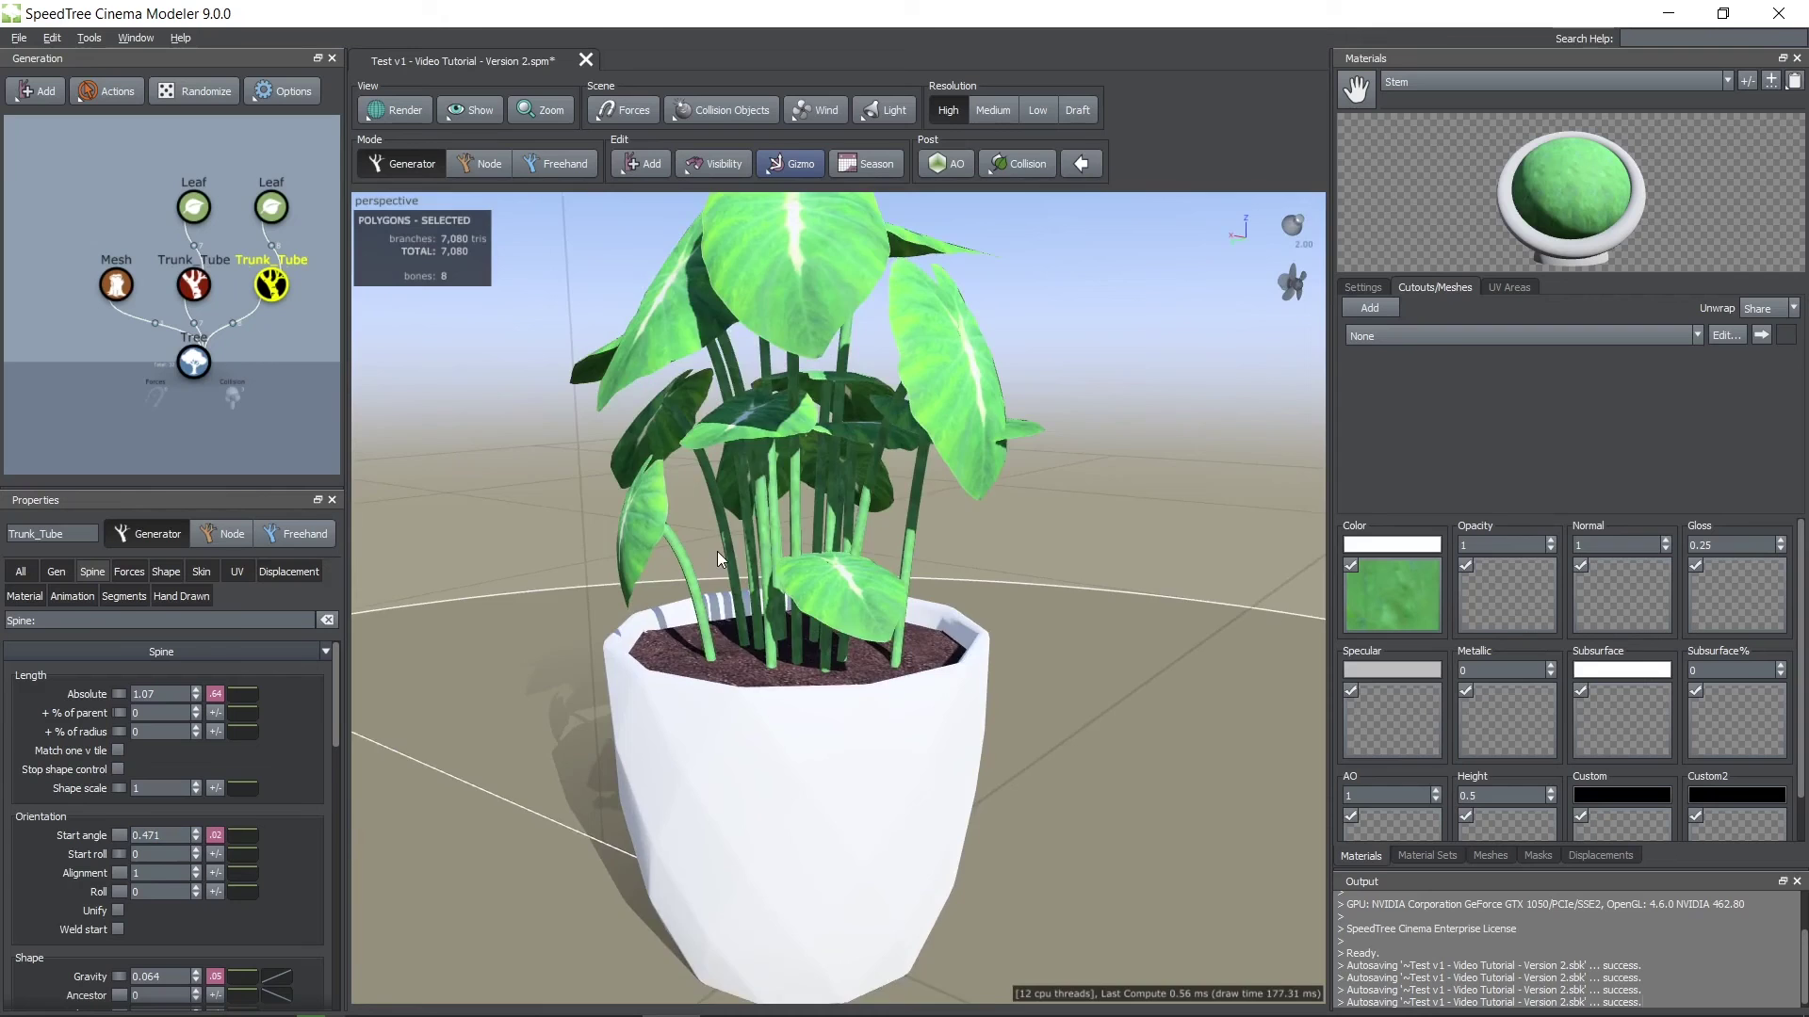
drag(718, 553, 681, 594)
- Switch to Node mode, select an individual short stem and shift it slightly within the pot
click(481, 165)
click(772, 479)
key(space)
click(767, 453)
mouse_move(742, 942)
mouse_down()
mouse_move(728, 950)
mouse_move(731, 914)
mouse_move(768, 934)
mouse_up()
key(space)
drag(829, 774, 779, 767)
- Move another individual short stem to a new spot in the soil and return to Generator mode
click(861, 646)
drag(867, 833, 843, 907)
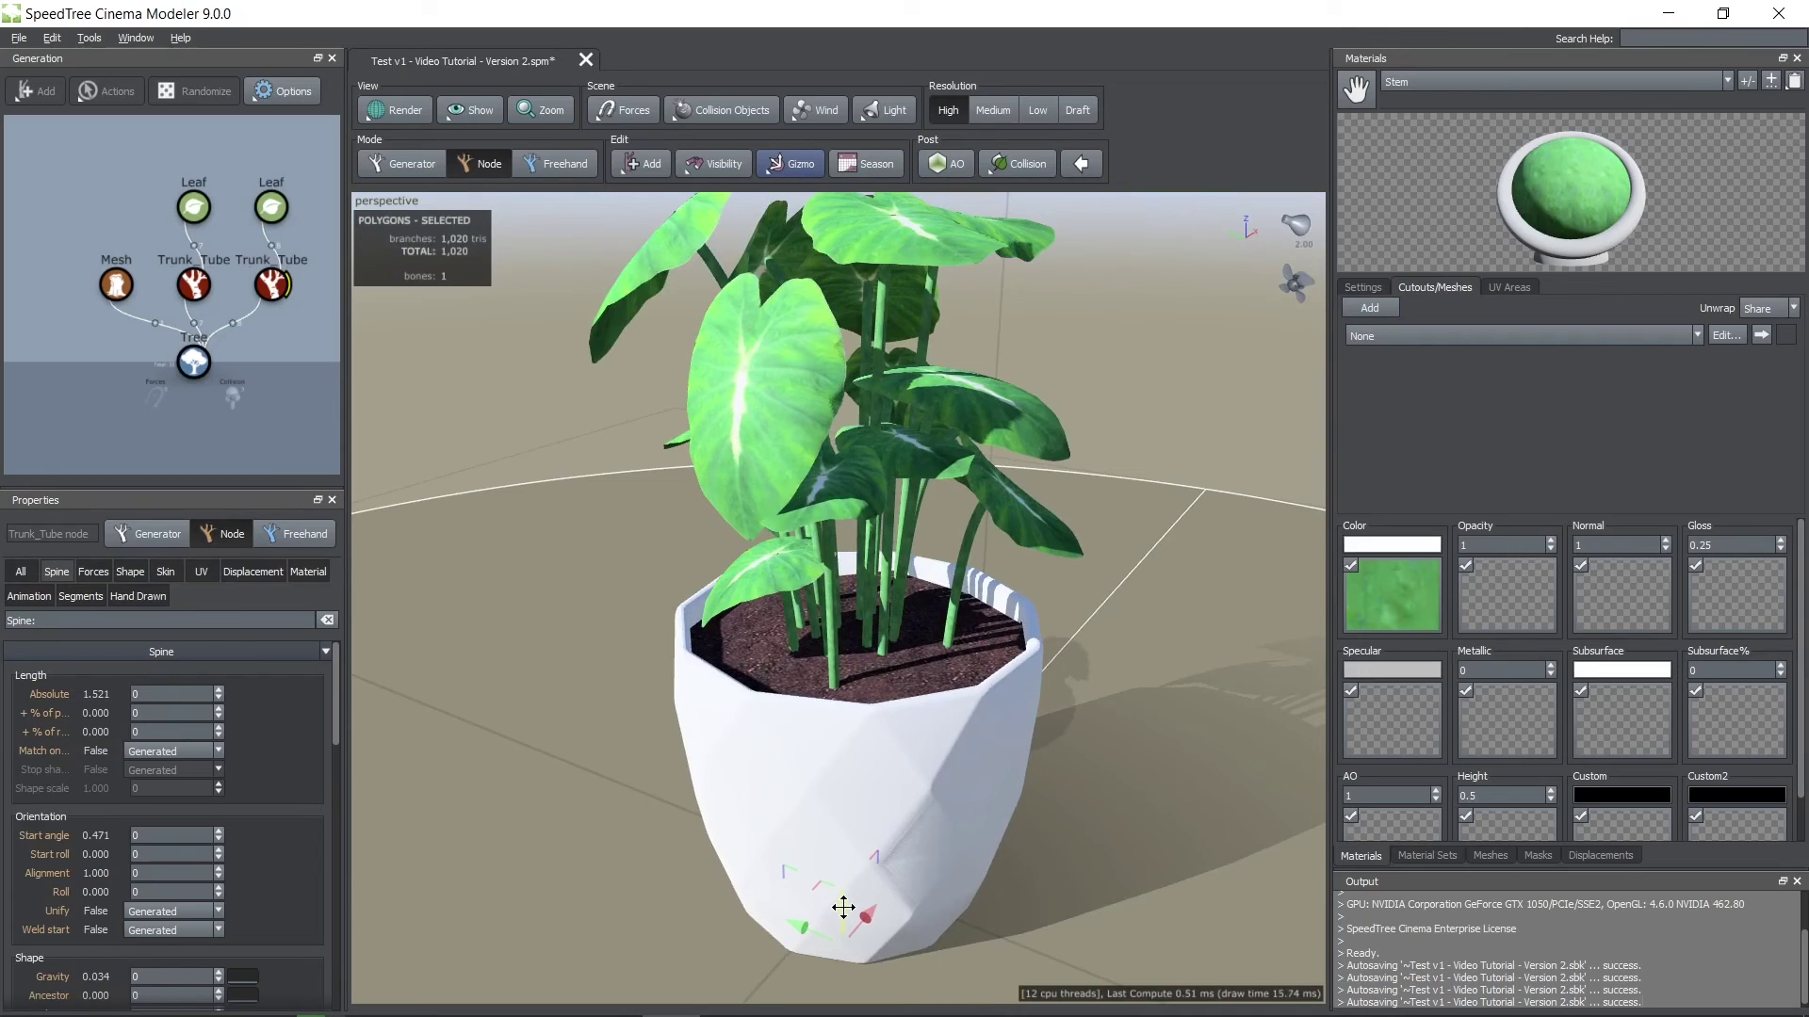
key(space)
drag(641, 791, 599, 770)
drag(801, 939, 876, 860)
scroll(979, 770, down, 3)
drag(980, 761, 1021, 767)
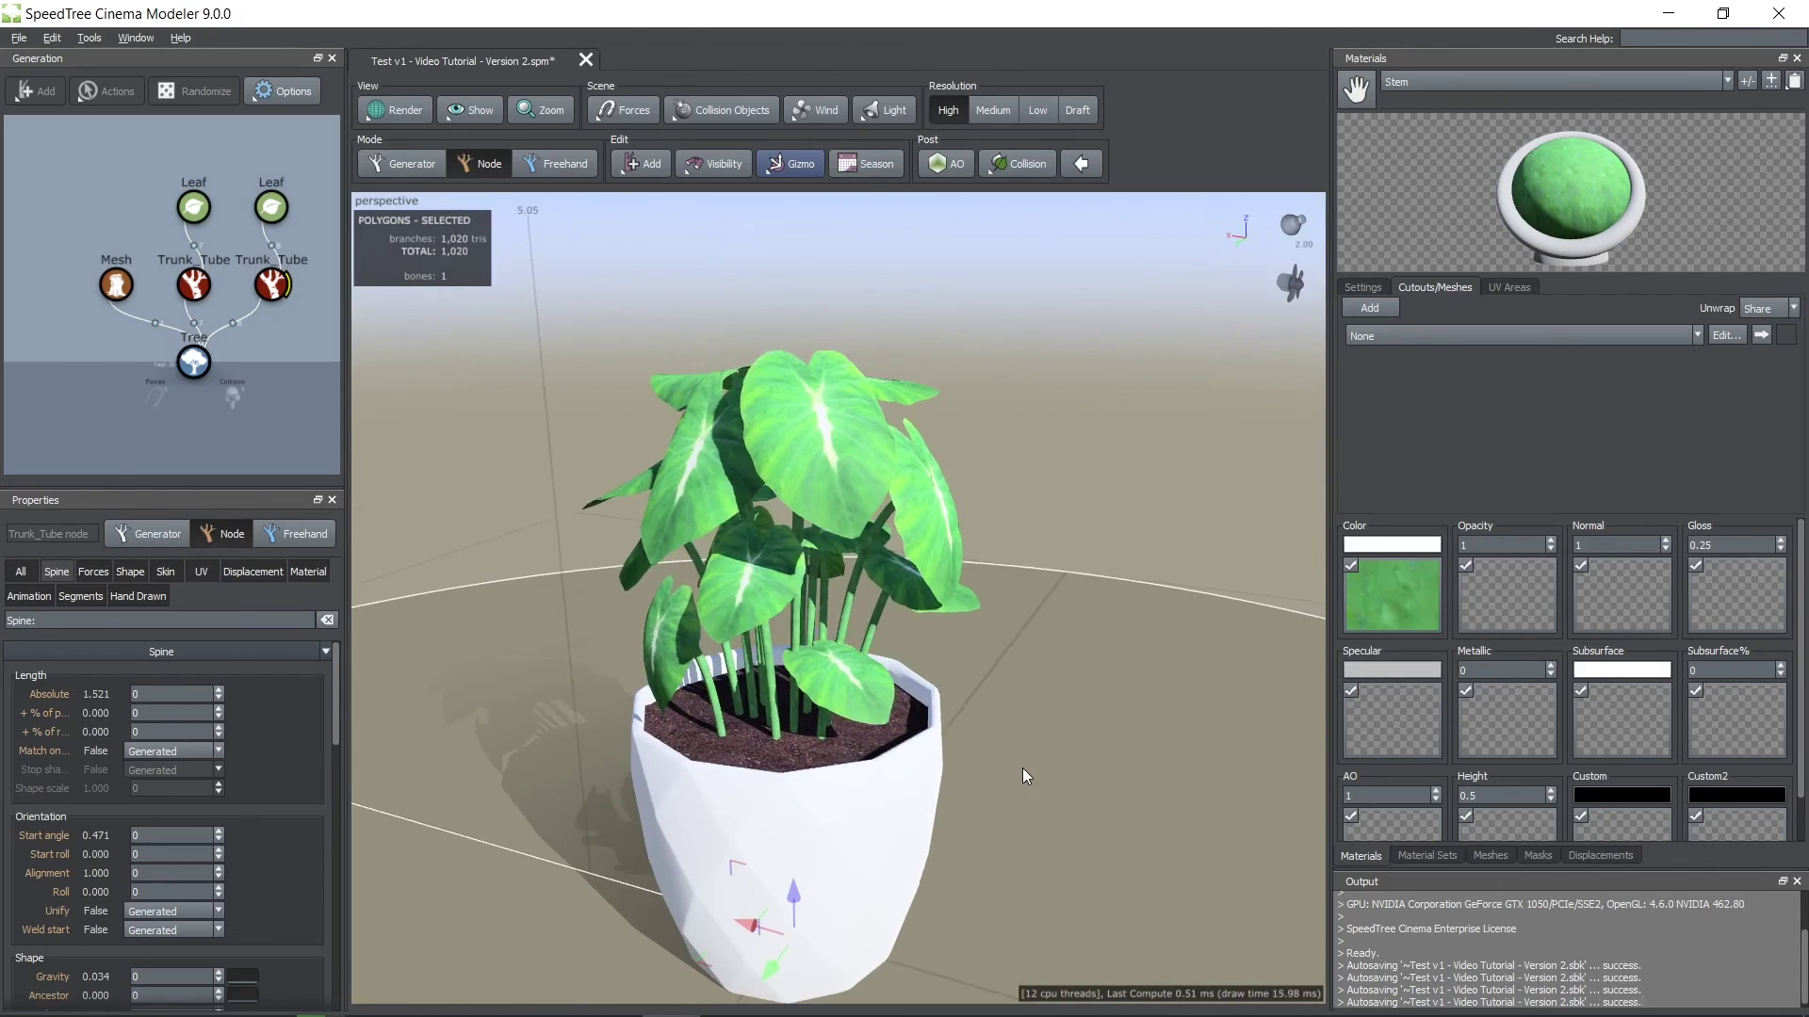
drag(552, 444, 629, 616)
click(415, 168)
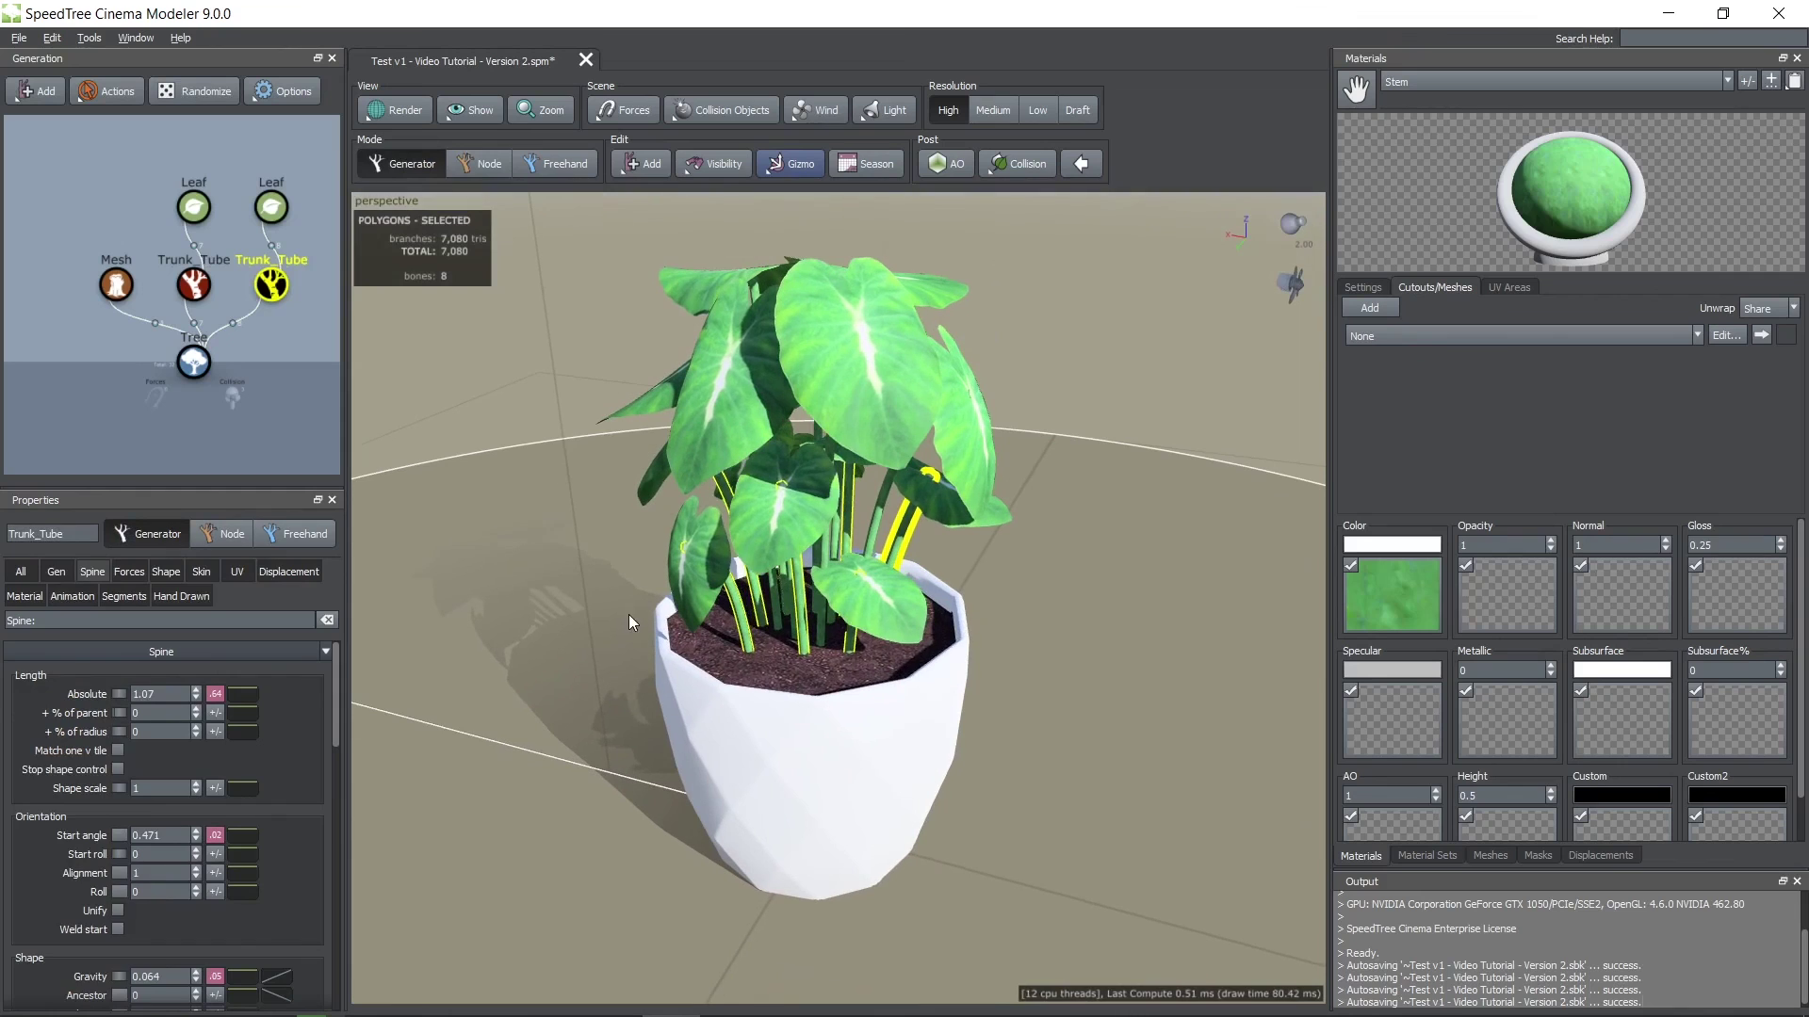
- Select the tall stems' leaves and slightly lower the Brightness of the Leaf_A material's color map
click(812, 392)
click(1410, 593)
drag(1006, 748, 997, 750)
drag(1168, 461, 1179, 438)
- Slightly lower the Brightness of the Stem material's color map and deselect the leaves
click(1508, 82)
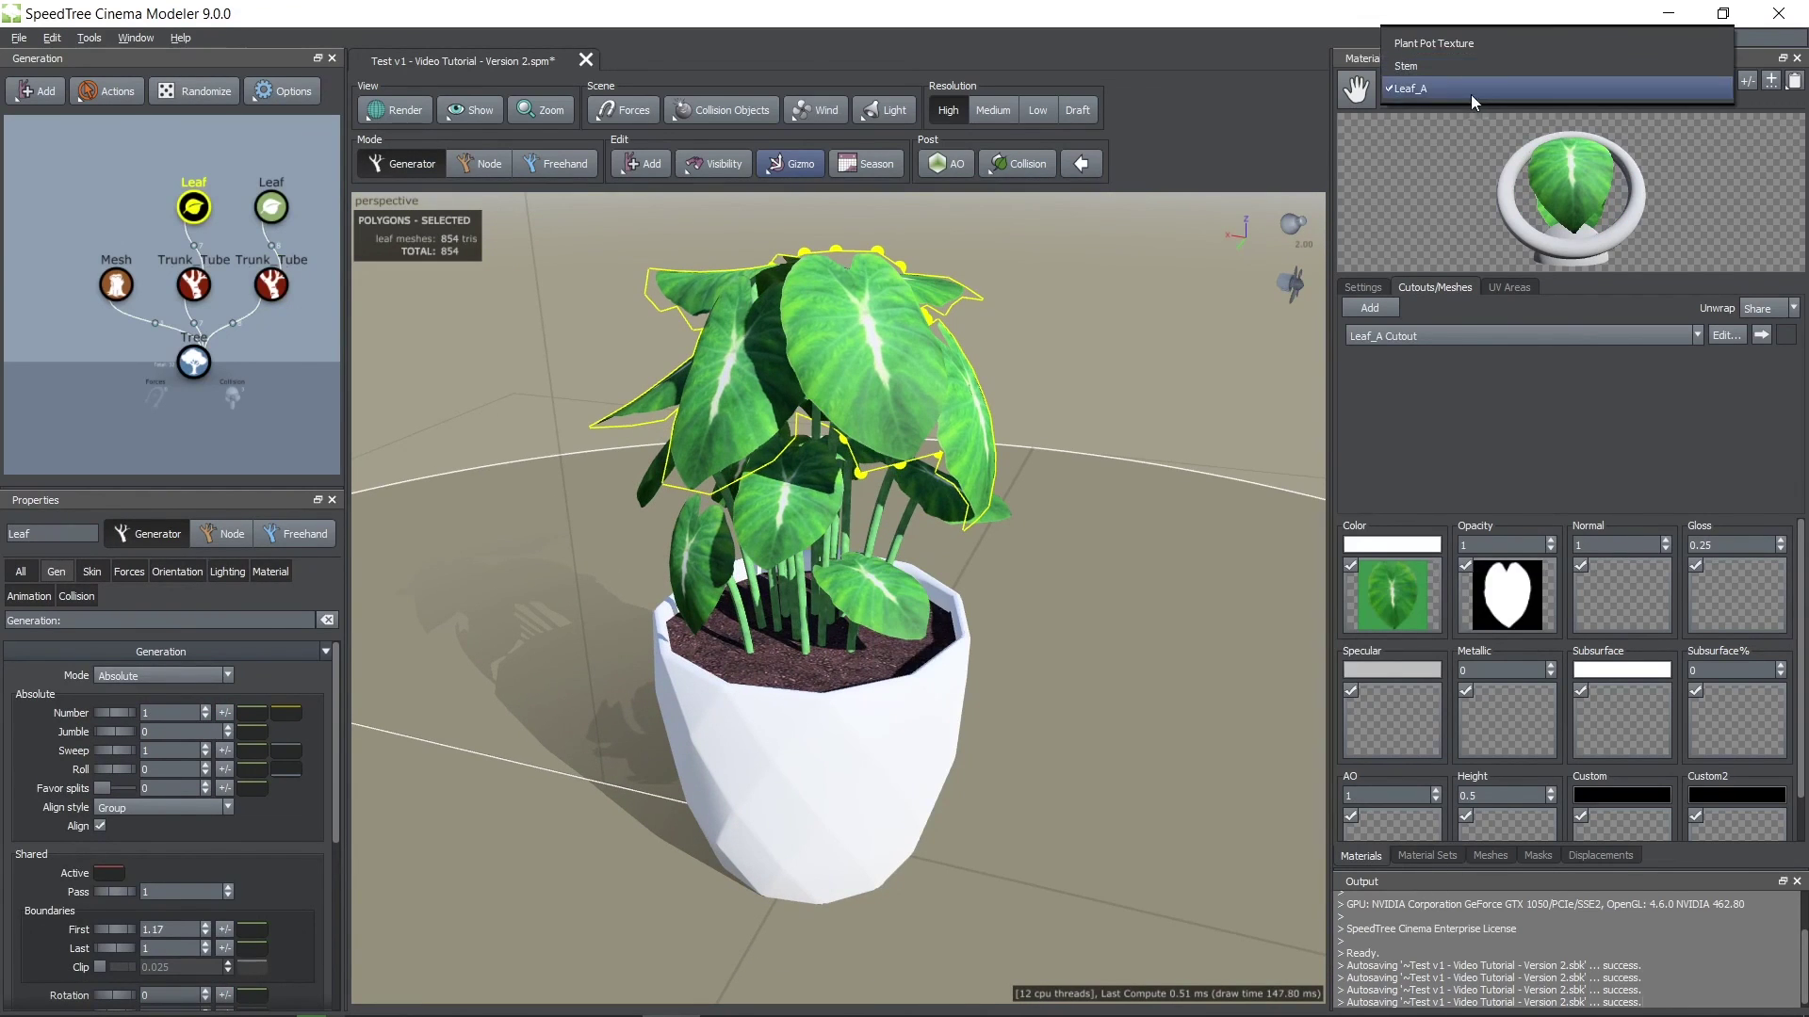
click(1472, 66)
click(1415, 596)
drag(1004, 749, 993, 749)
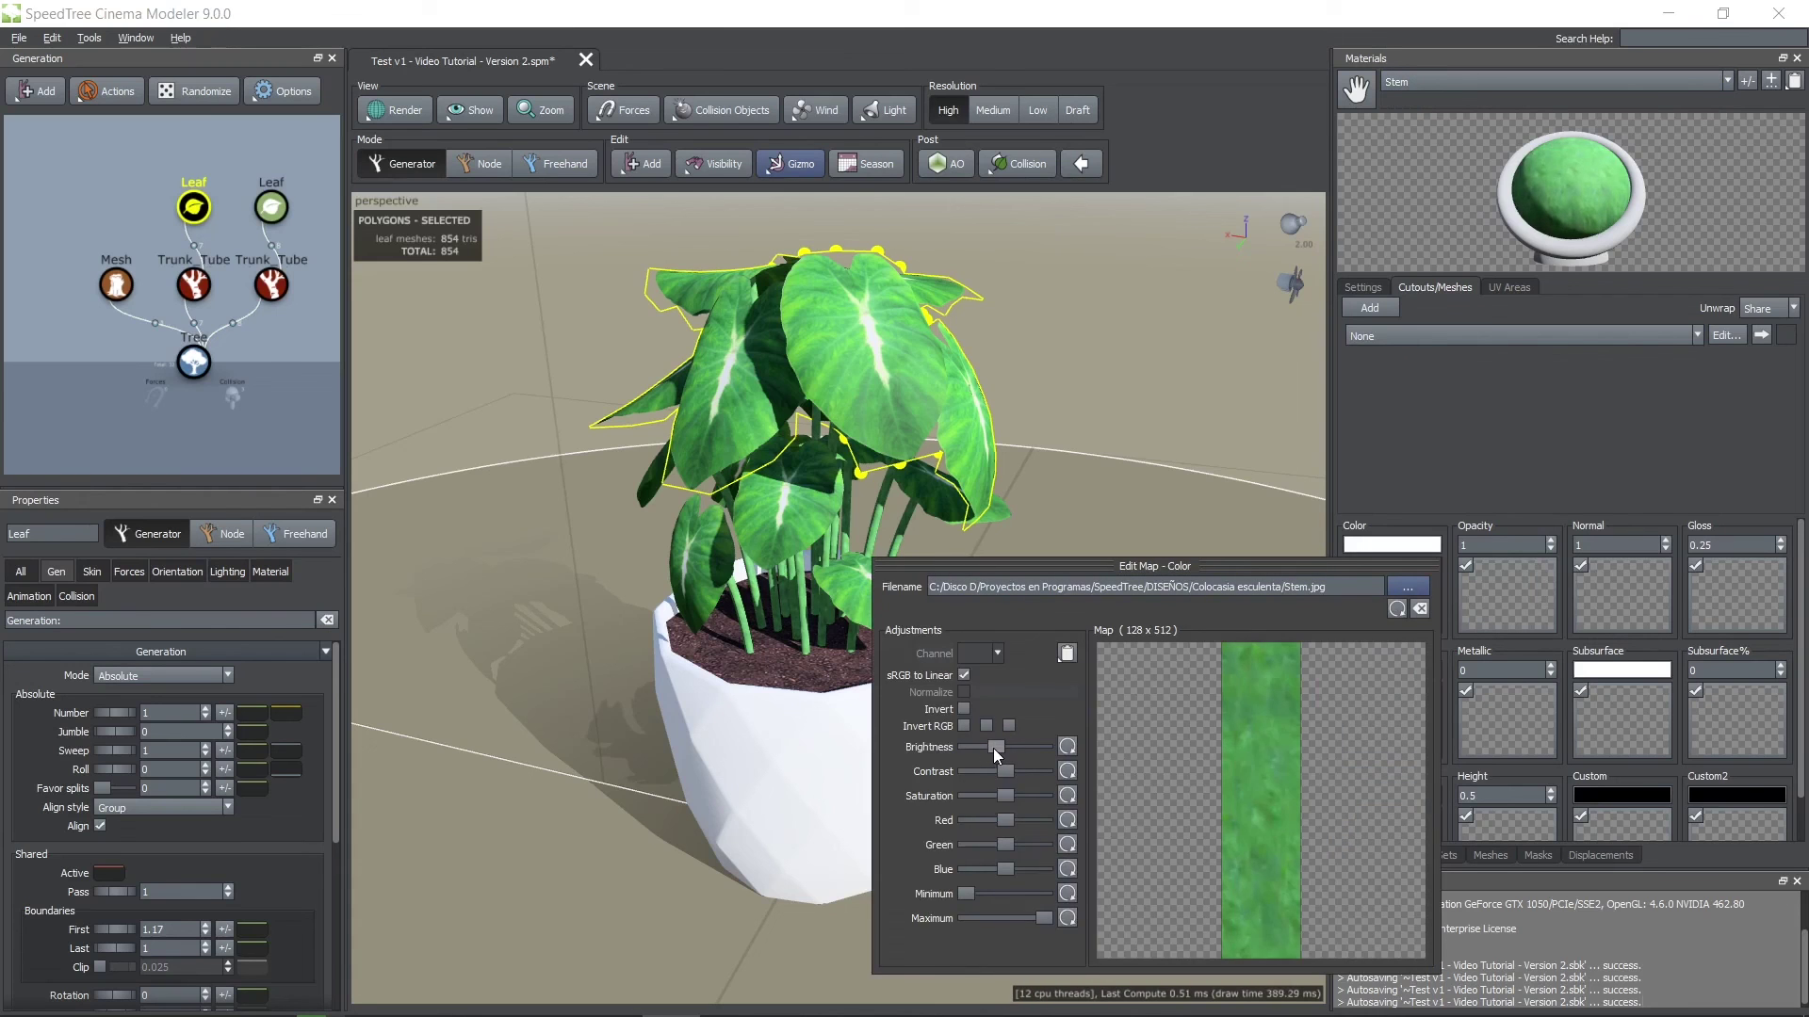
click(1077, 462)
scroll(1082, 474, down, 2)
scroll(1081, 473, up, 2)
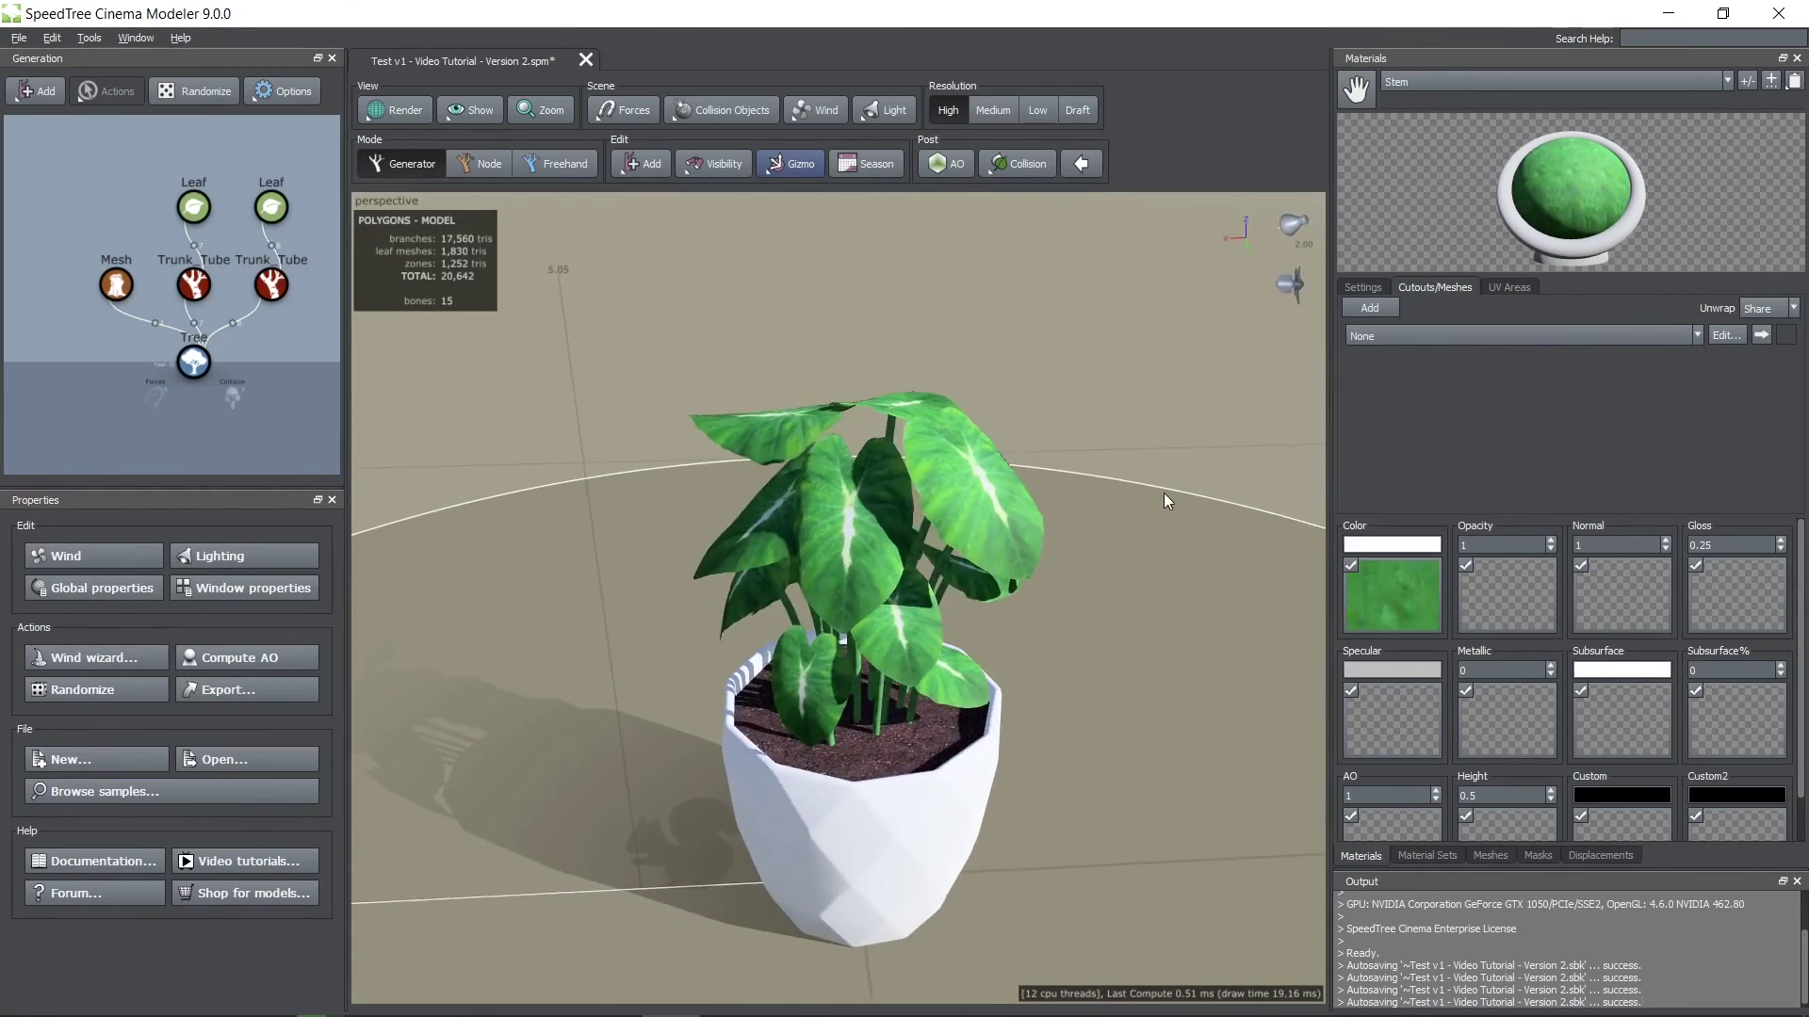